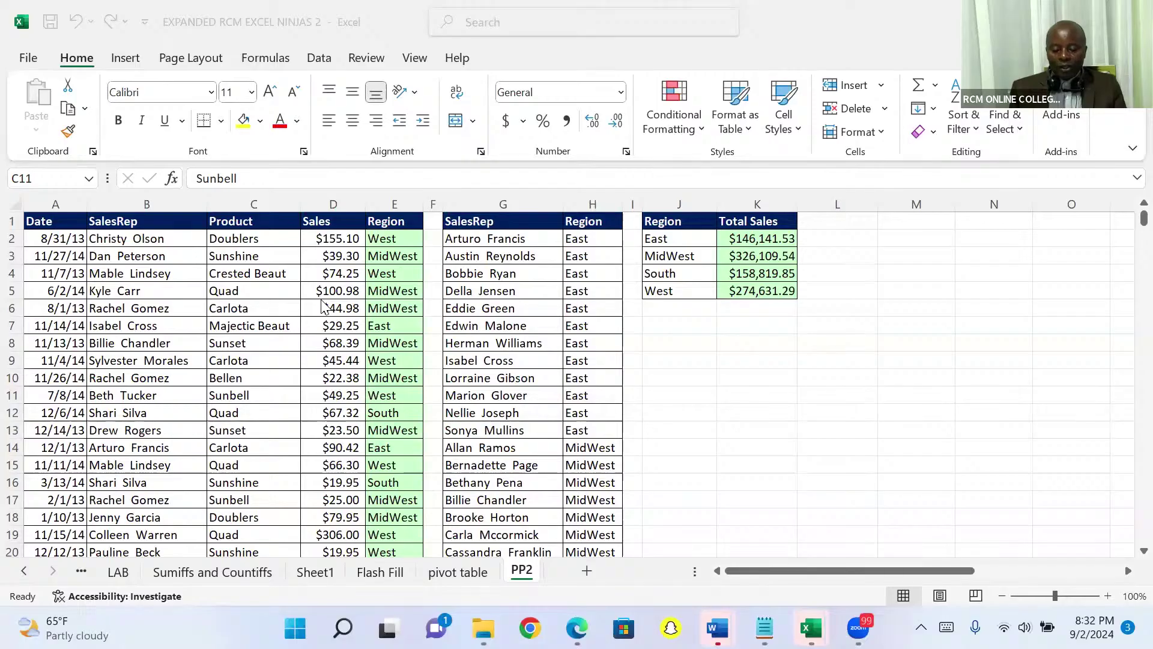
# Step: Look down through the Product column entries from C2 and return to the column's header
pyautogui.click(239, 239)
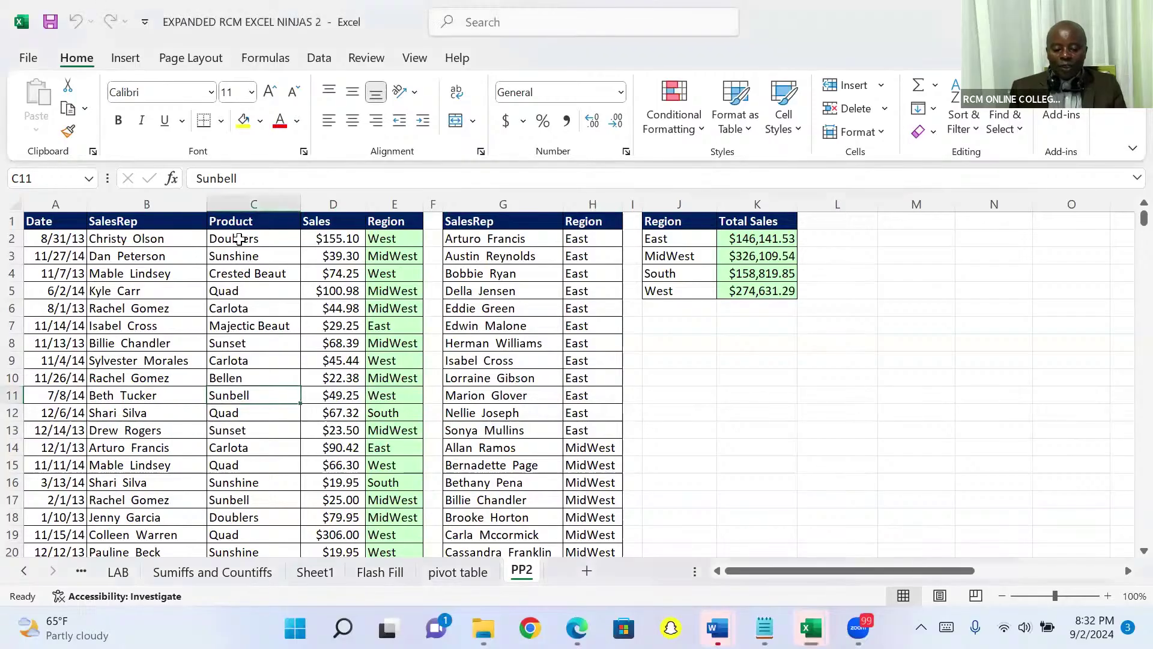
pyautogui.click(239, 239)
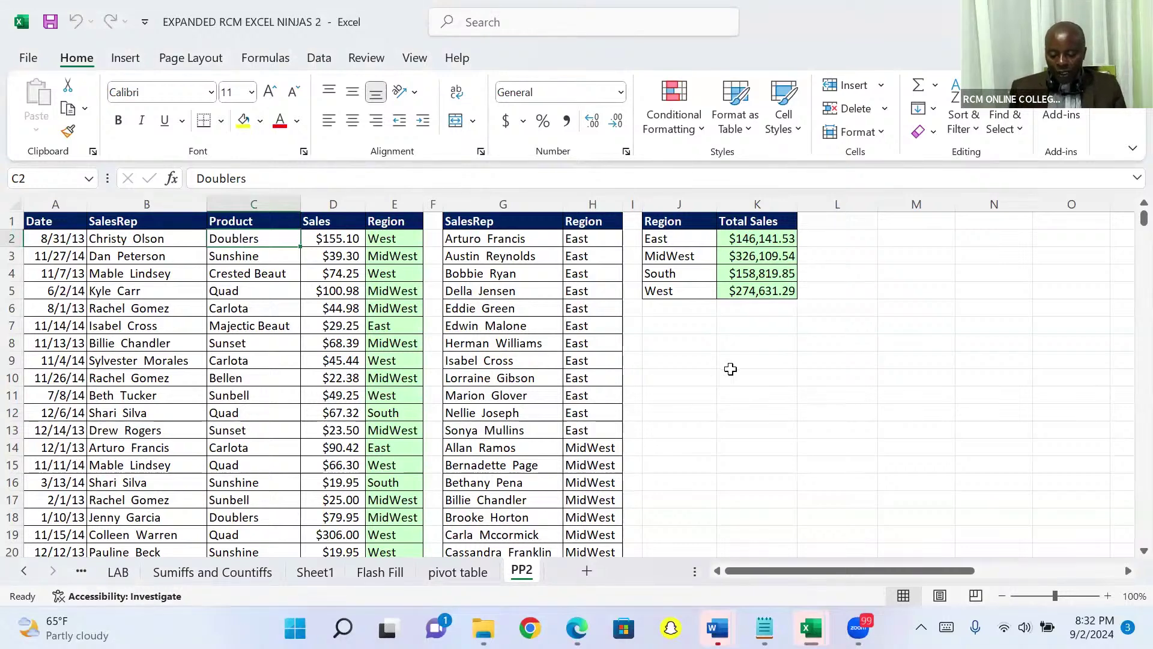
pyautogui.click(695, 361)
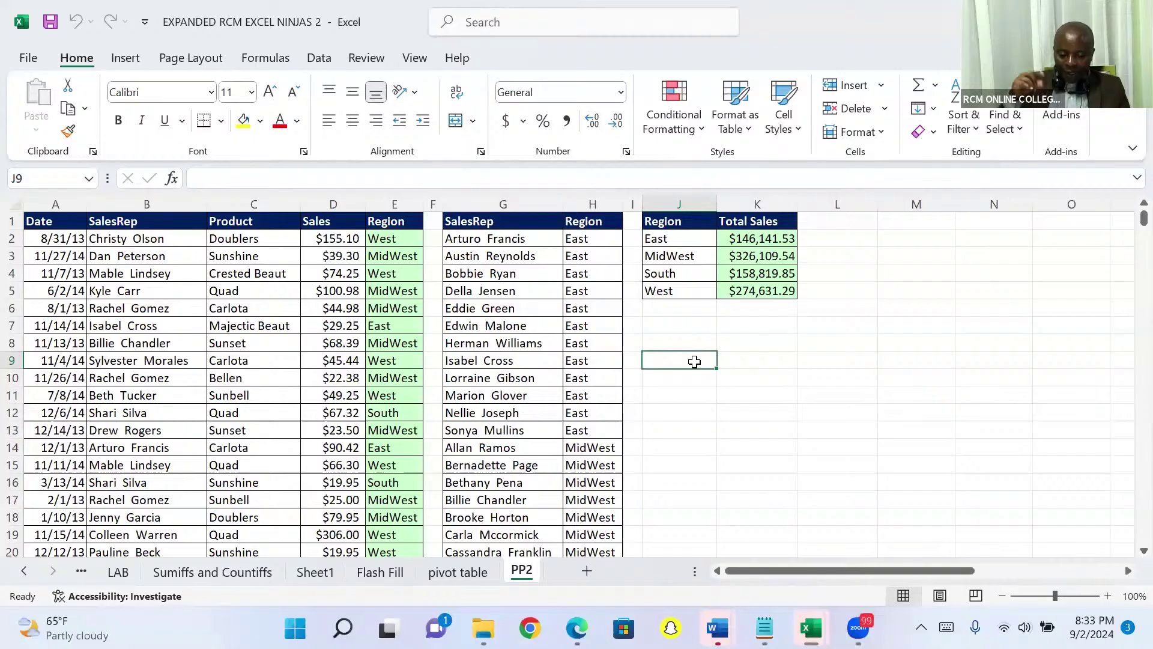
pyautogui.click(231, 239)
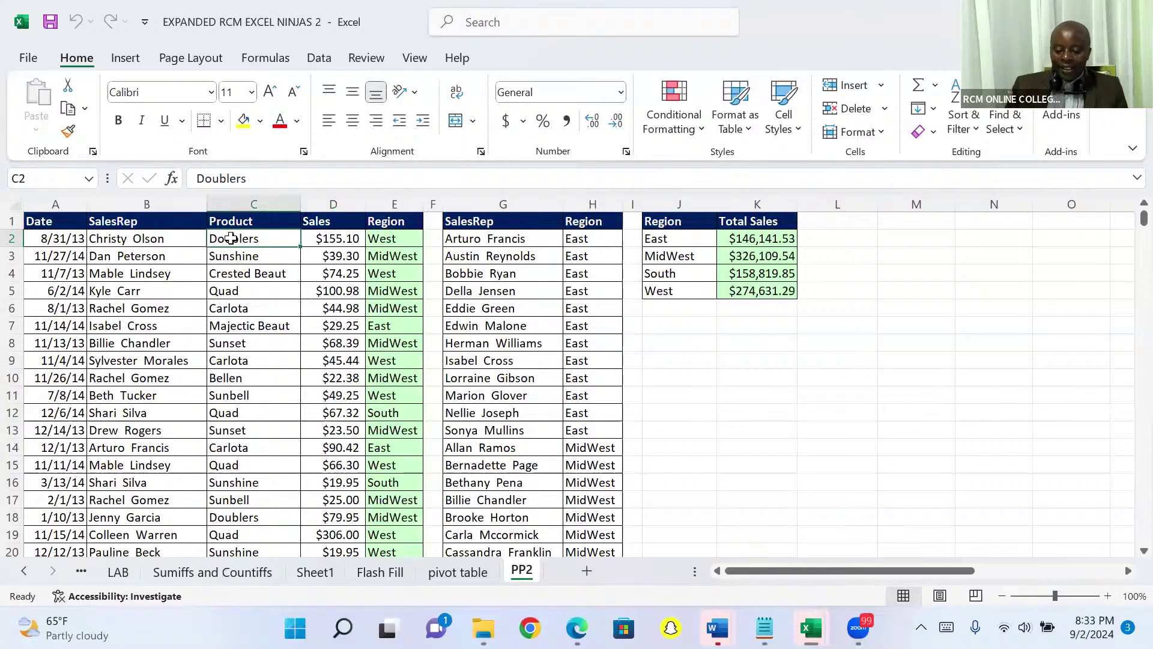
pyautogui.press('Down')
pyautogui.press('Down')
pyautogui.press('Down')
pyautogui.press('Down')
pyautogui.press('Down')
pyautogui.press('Down')
pyautogui.press('Down')
pyautogui.press('Down')
pyautogui.press('Down')
pyautogui.press('Down')
pyautogui.press('Down')
pyautogui.press('Down')
pyautogui.press('Down')
pyautogui.press('Down')
pyautogui.press('Down')
pyautogui.press('Down')
pyautogui.press('Down')
pyautogui.press('Down')
pyautogui.press('Down')
pyautogui.press('Down')
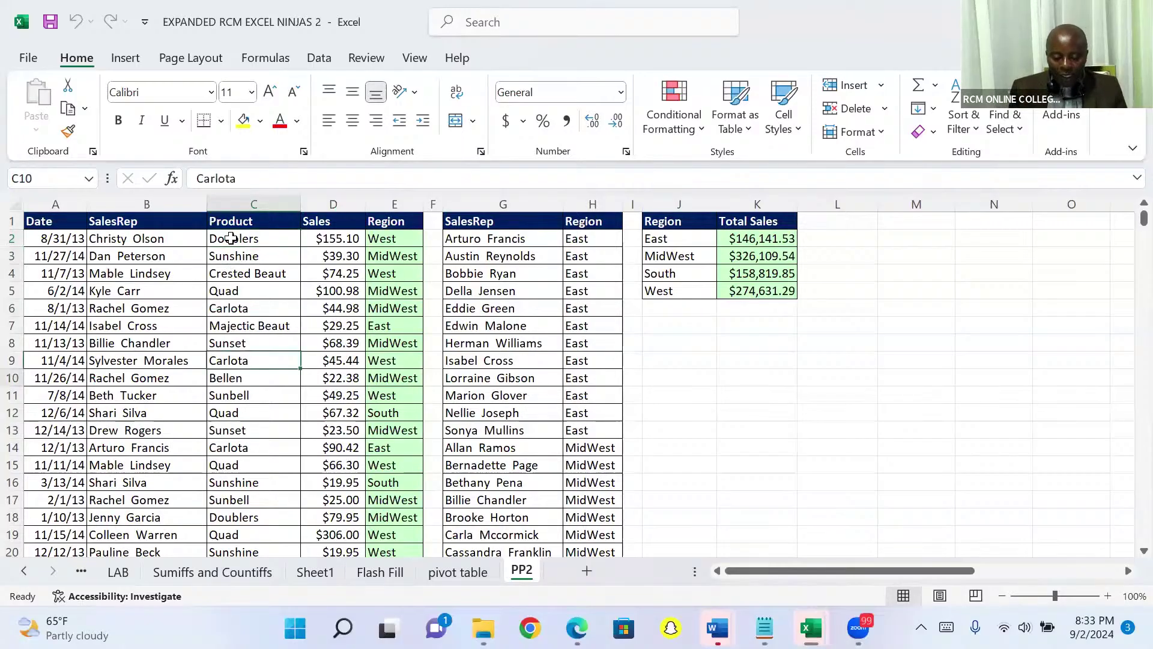
pyautogui.press('Down')
pyautogui.press('Down')
pyautogui.press('Down')
pyautogui.press('Down')
pyautogui.press('Down')
pyautogui.press('Down')
pyautogui.press('Down')
pyautogui.press('Down')
pyautogui.press('Down')
pyautogui.press('Down')
pyautogui.press('Down')
pyautogui.press('Down')
pyautogui.press('Down')
pyautogui.press('Down')
pyautogui.press('Down')
pyautogui.press('Down')
pyautogui.press('Down')
pyautogui.press('Down')
pyautogui.press('Down')
pyautogui.press('Down')
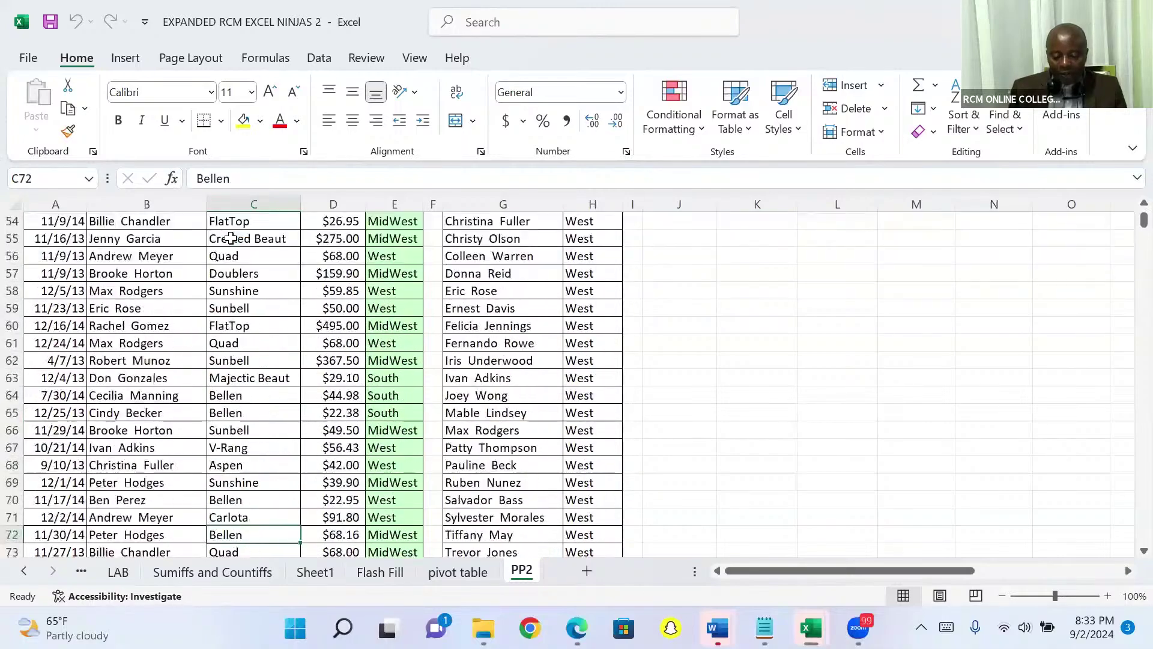
pyautogui.press('Up')
pyautogui.press('Up')
pyautogui.press('Up')
pyautogui.press('Up')
pyautogui.press('Up')
pyautogui.press('Up')
pyautogui.press('Up')
pyautogui.press('Up')
pyautogui.press('Up')
pyautogui.press('Up')
pyautogui.press('Up')
pyautogui.press('Up')
pyautogui.press('Up')
pyautogui.press('Up')
pyautogui.press('Up')
pyautogui.press('Up')
pyautogui.press('Up')
pyautogui.press('Up')
pyautogui.press('Up')
pyautogui.press('Up')
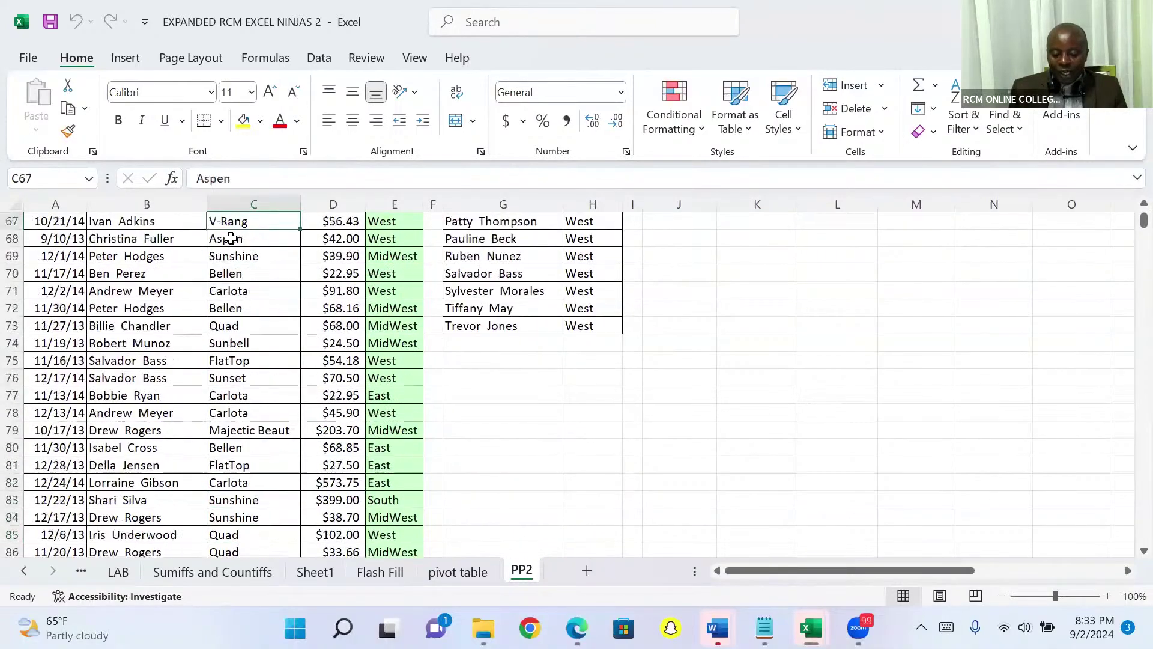
pyautogui.press('Up')
pyautogui.press('Up')
pyautogui.press('Up')
pyautogui.press('Up')
pyautogui.press('Up')
pyautogui.press('Up')
pyautogui.press('Up')
pyautogui.press('Up')
pyautogui.press('Up')
pyautogui.press('Up')
pyautogui.press('Up')
pyautogui.press('Up')
pyautogui.press('Up')
pyautogui.press('Up')
pyautogui.press('Up')
pyautogui.press('Up')
pyautogui.press('Up')
pyautogui.press('Up')
pyautogui.press('Up')
pyautogui.press('Up')
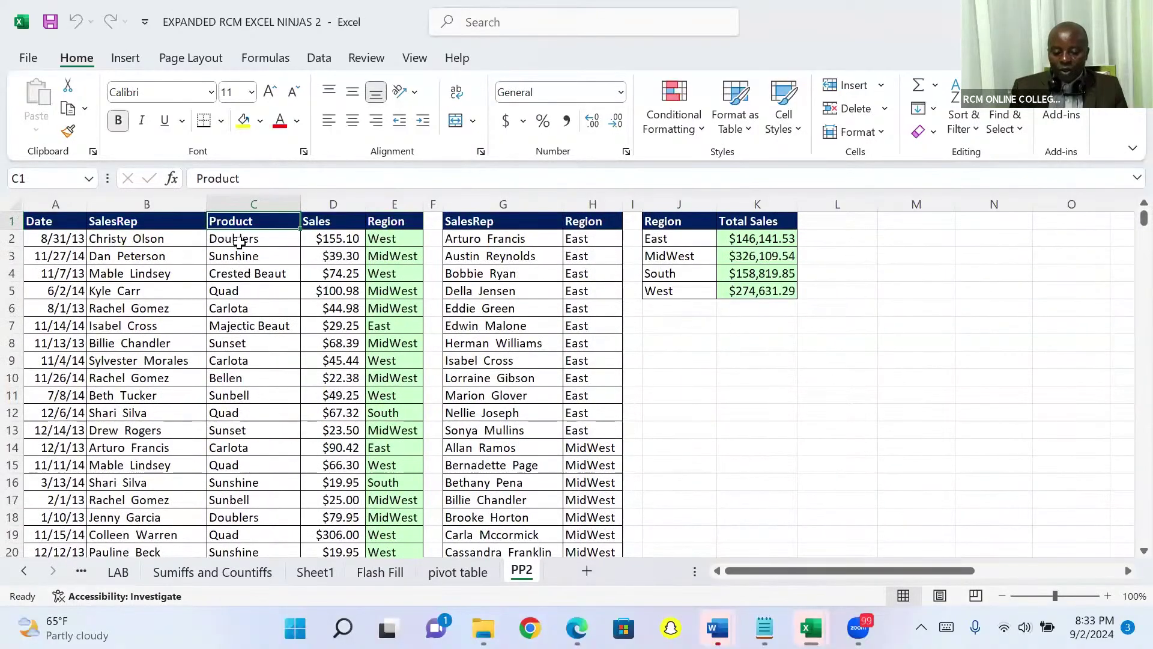
# Step: Jump to the last entry of the Product column and enter the note "ctrl down arrow" in cell J9991
pyautogui.click(235, 240)
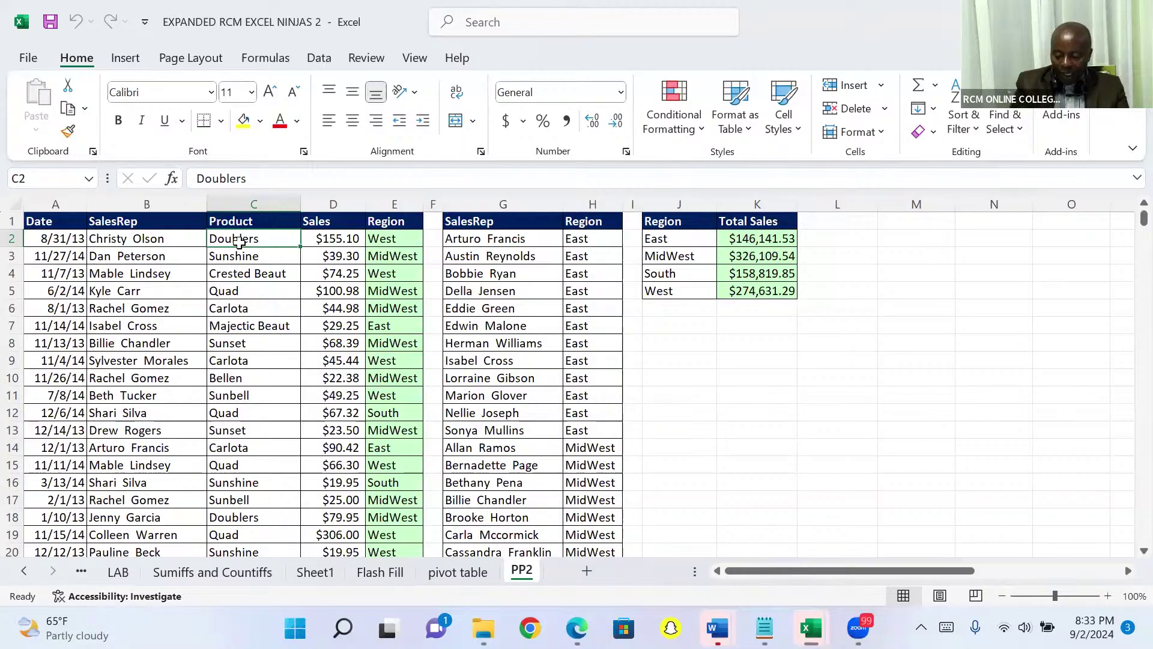
pyautogui.hotkey('ctrl', 'Down')
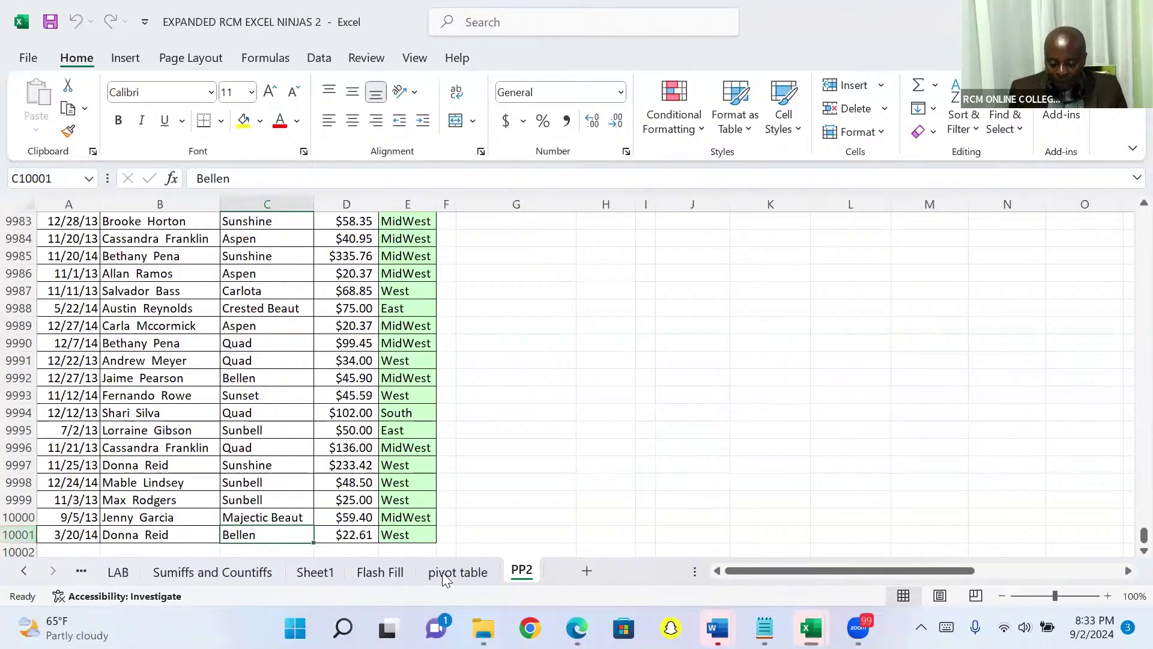
pyautogui.click(687, 359)
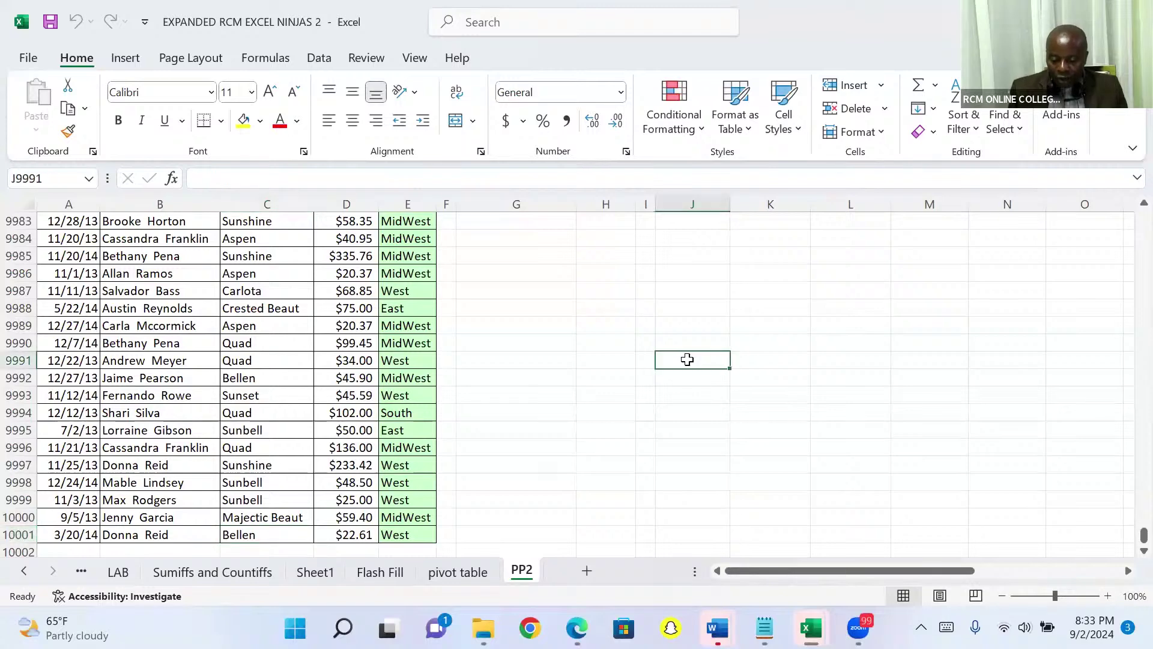
pyautogui.hotkey('ctrl', 'c')
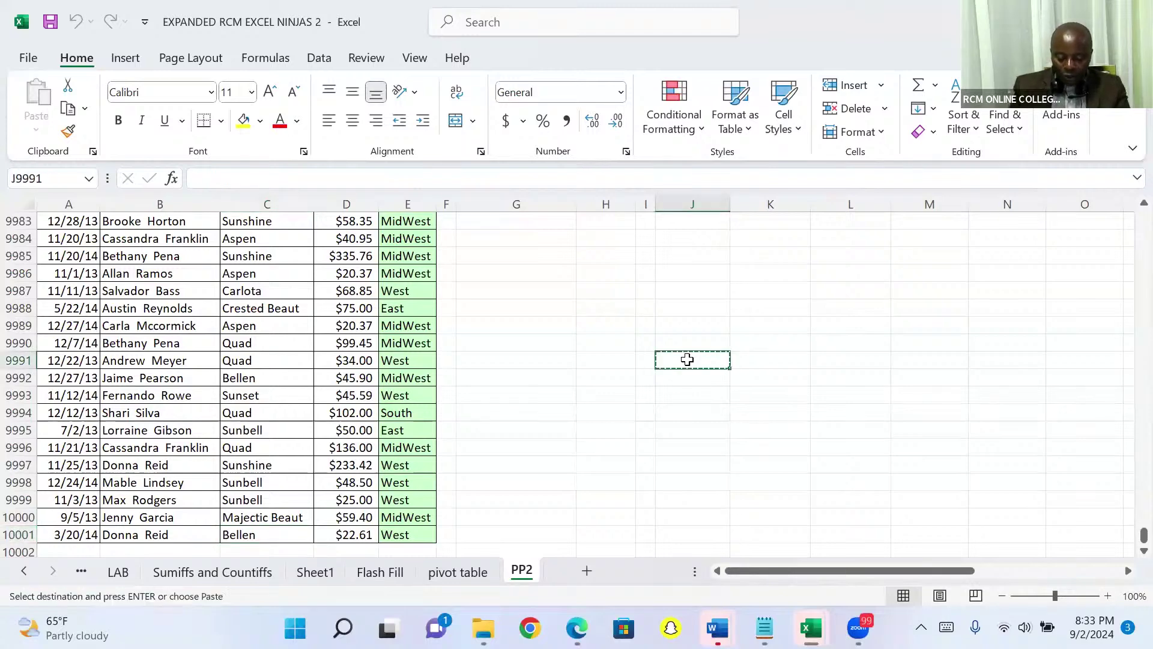
pyautogui.press('Escape')
pyautogui.write('t')
pyautogui.press('BackSpace')
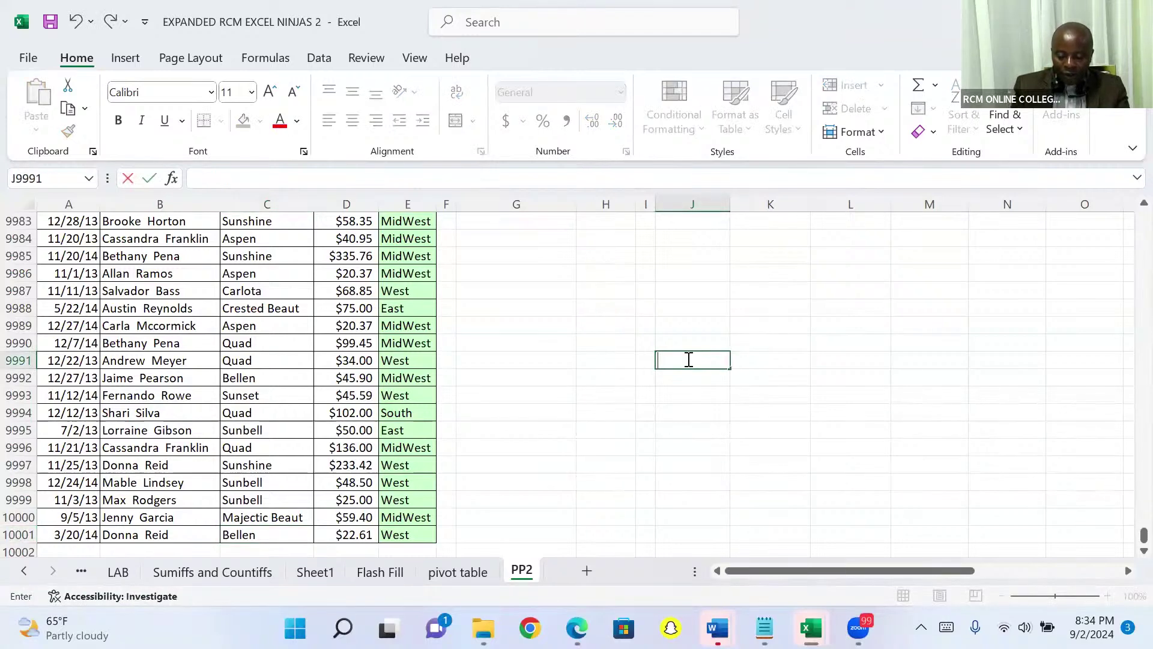
pyautogui.write('ctrl')
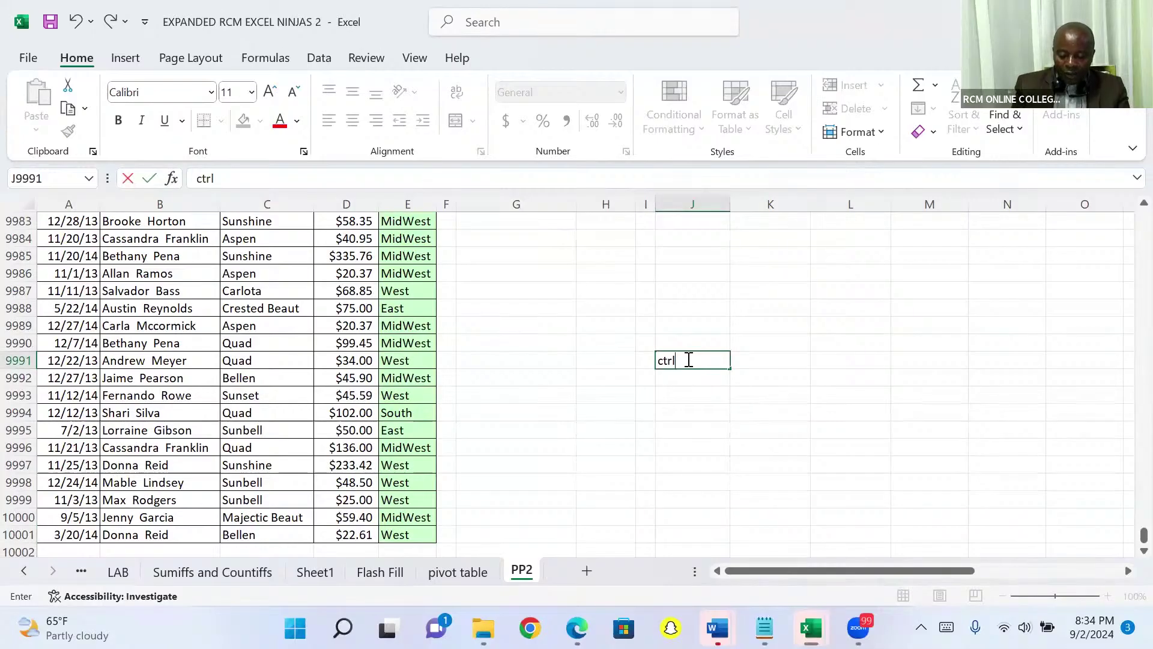
pyautogui.write(' dow')
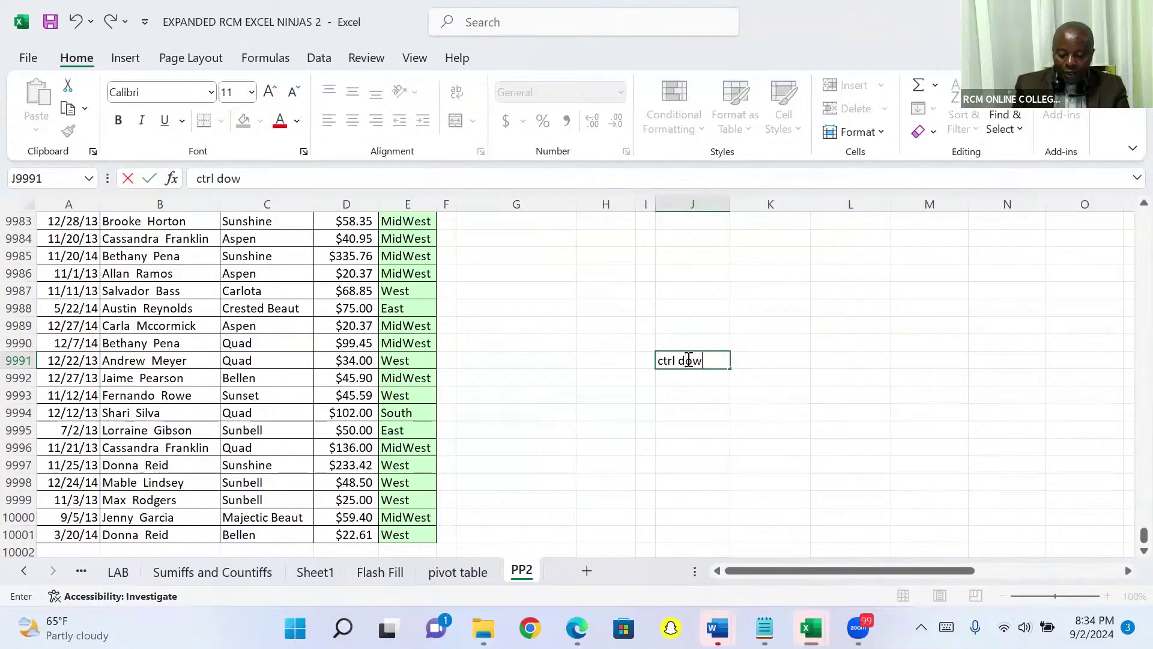
pyautogui.write('n arrow')
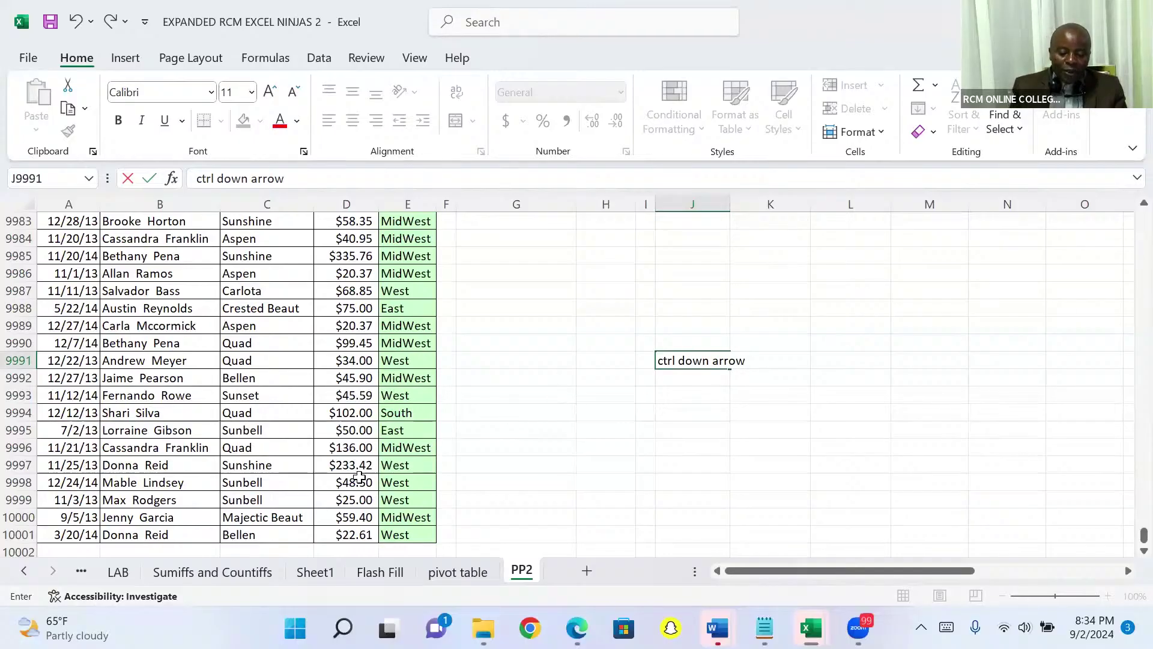
pyautogui.click(548, 379)
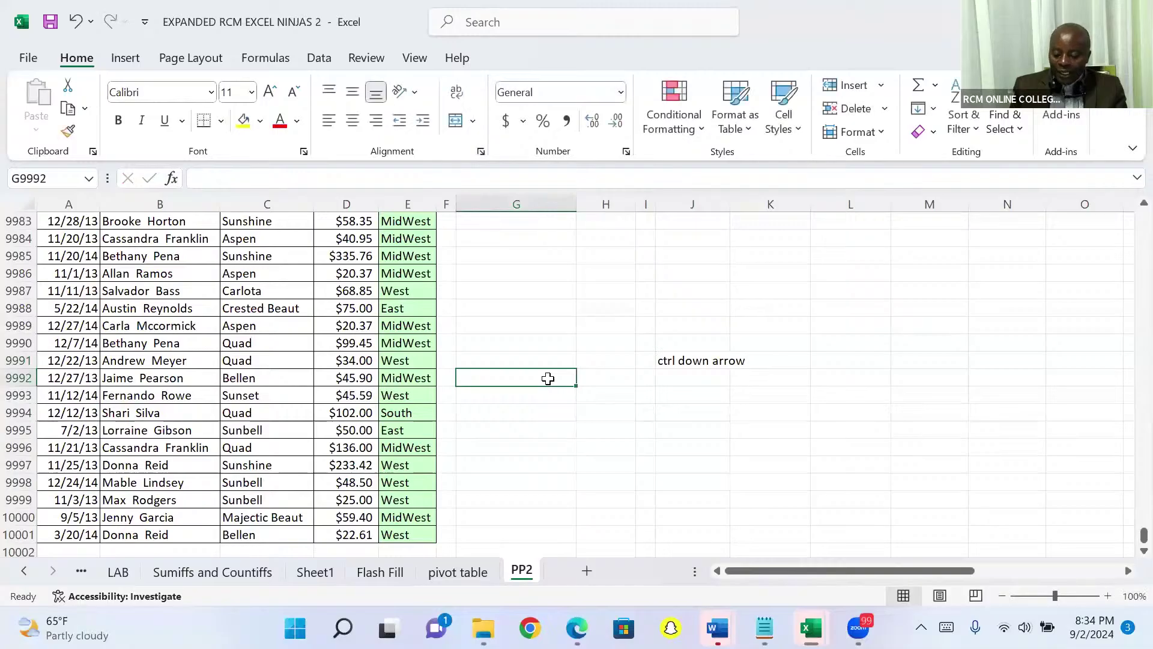
# Step: Look back up through the sales records from row 9992, and jump to the Product header in C1
pyautogui.press('Up')
pyautogui.press('Up')
pyautogui.press('Up')
pyautogui.press('Up')
pyautogui.press('Up')
pyautogui.press('Up')
pyautogui.press('Up')
pyautogui.press('Up')
pyautogui.press('Up')
pyautogui.press('Up')
pyautogui.press('Up')
pyautogui.press('Up')
pyautogui.press('Up')
pyautogui.press('Up')
pyautogui.press('Up')
pyautogui.press('Up')
pyautogui.press('Up')
pyautogui.press('Up')
pyautogui.press('Up')
pyautogui.press('Up')
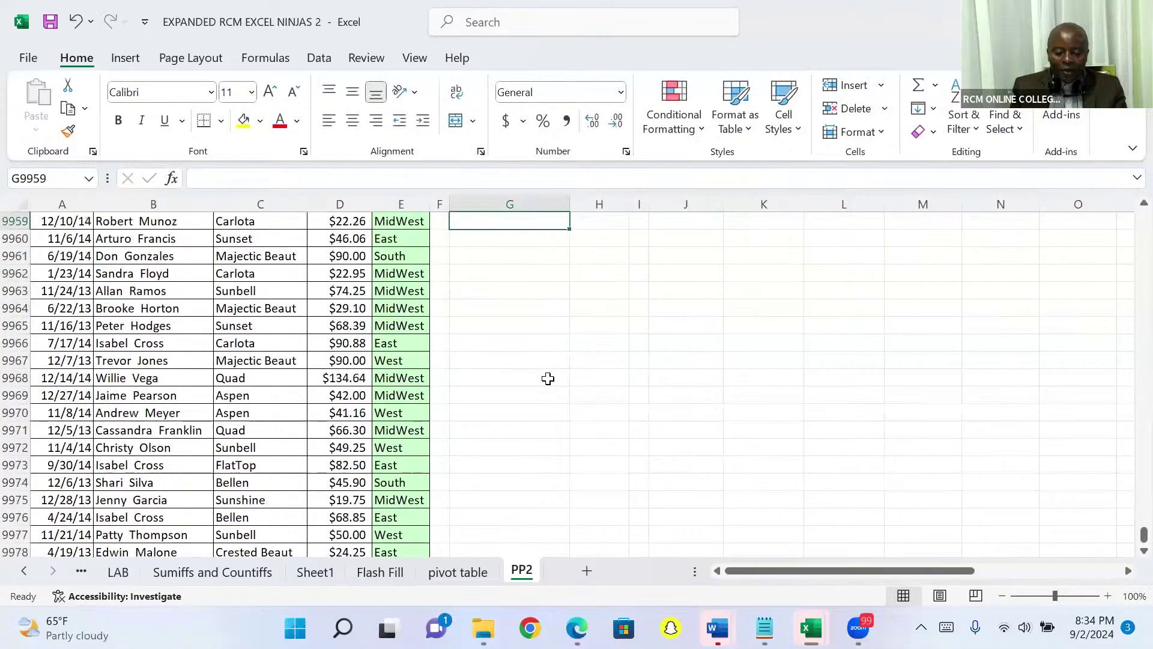
pyautogui.press('Up')
pyautogui.press('Up')
pyautogui.press('Up')
pyautogui.press('Up')
pyautogui.press('Up')
pyautogui.press('Up')
pyautogui.press('Up')
pyautogui.press('Up')
pyautogui.press('Up')
pyautogui.press('Up')
pyautogui.press('Up')
pyautogui.press('Up')
pyautogui.press('Up')
pyautogui.press('Up')
pyautogui.press('Up')
pyautogui.press('Up')
pyautogui.press('Up')
pyautogui.press('Up')
pyautogui.press('Up')
pyautogui.press('Up')
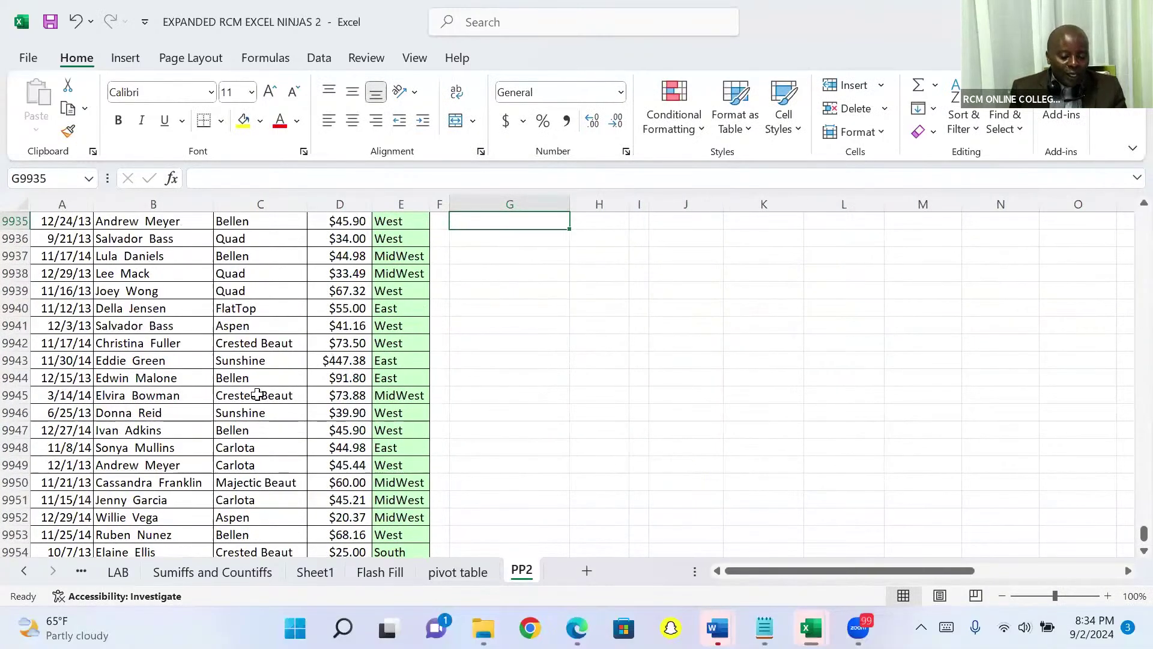
pyautogui.click(234, 332)
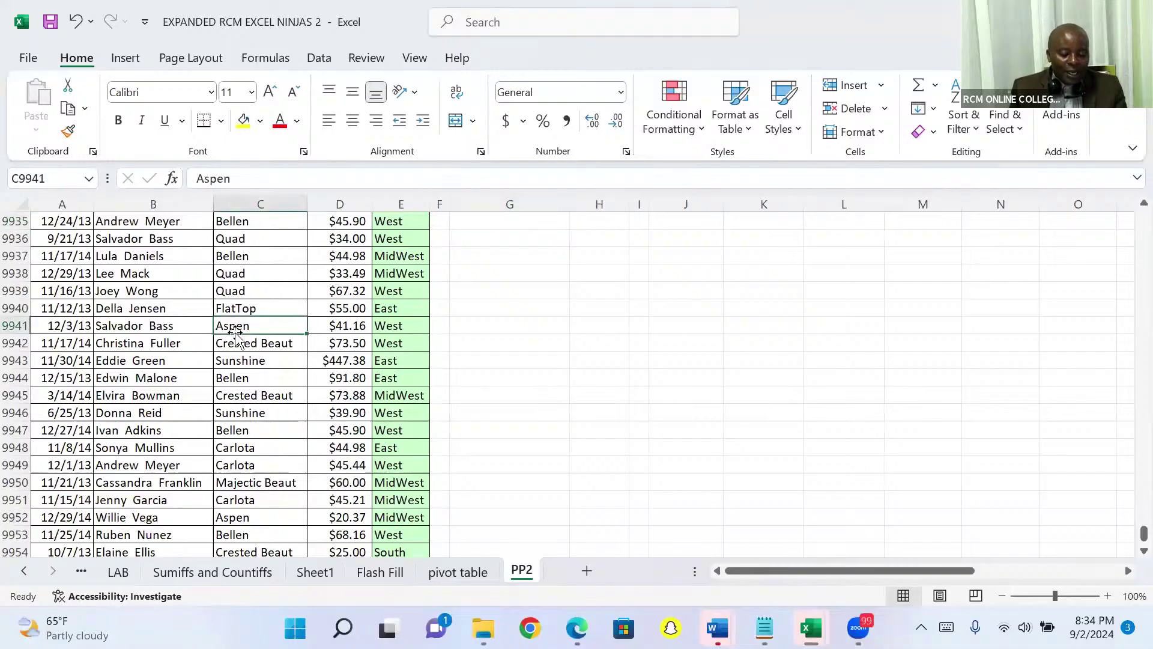
pyautogui.hotkey('ctrl', 'Up')
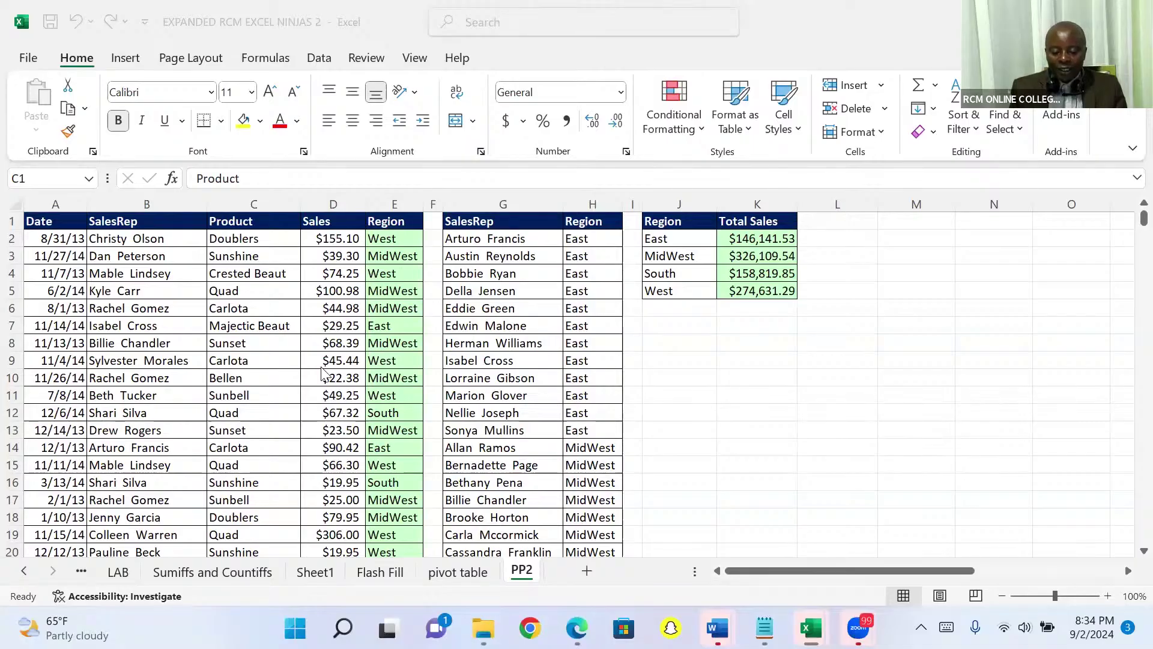
# Step: Jump from C2 to the end of the Product column and select D10002, the empty cell below the last Sales value
pyautogui.hotkey('alt', 'Tab')
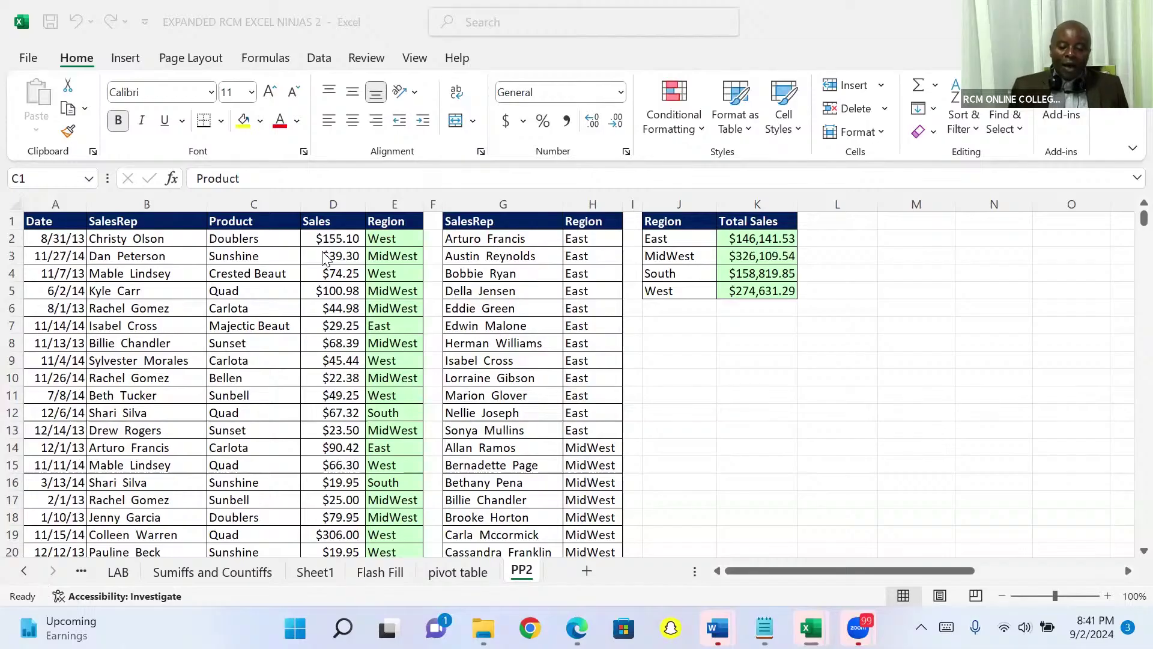
pyautogui.doubleClick(260, 225)
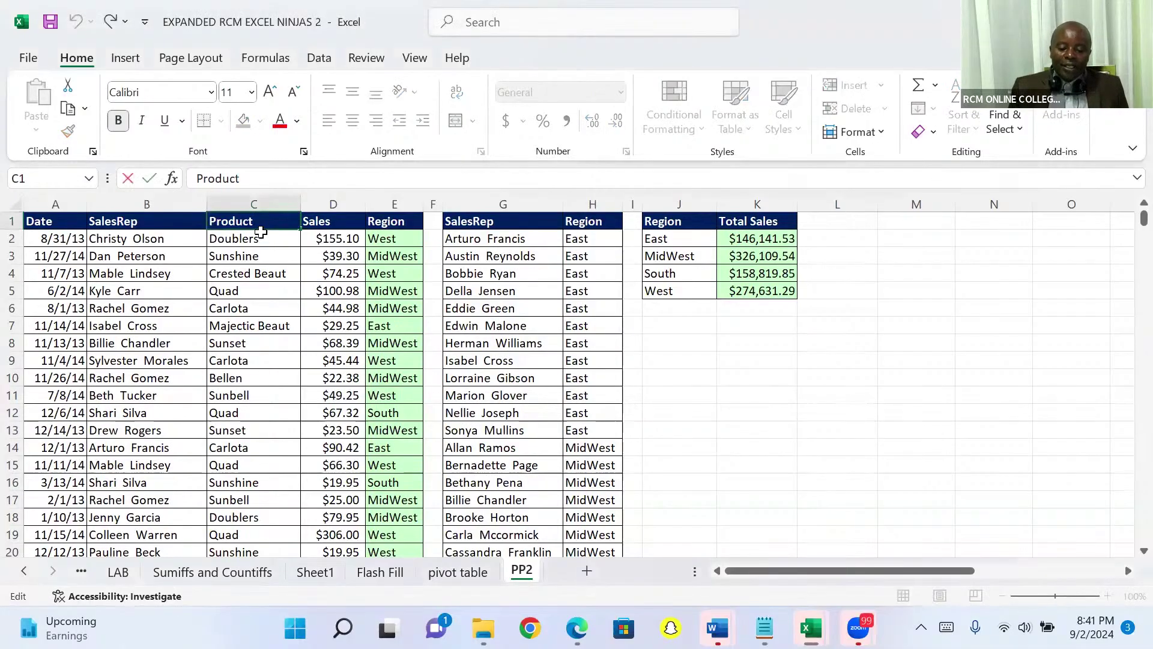
pyautogui.click(249, 234)
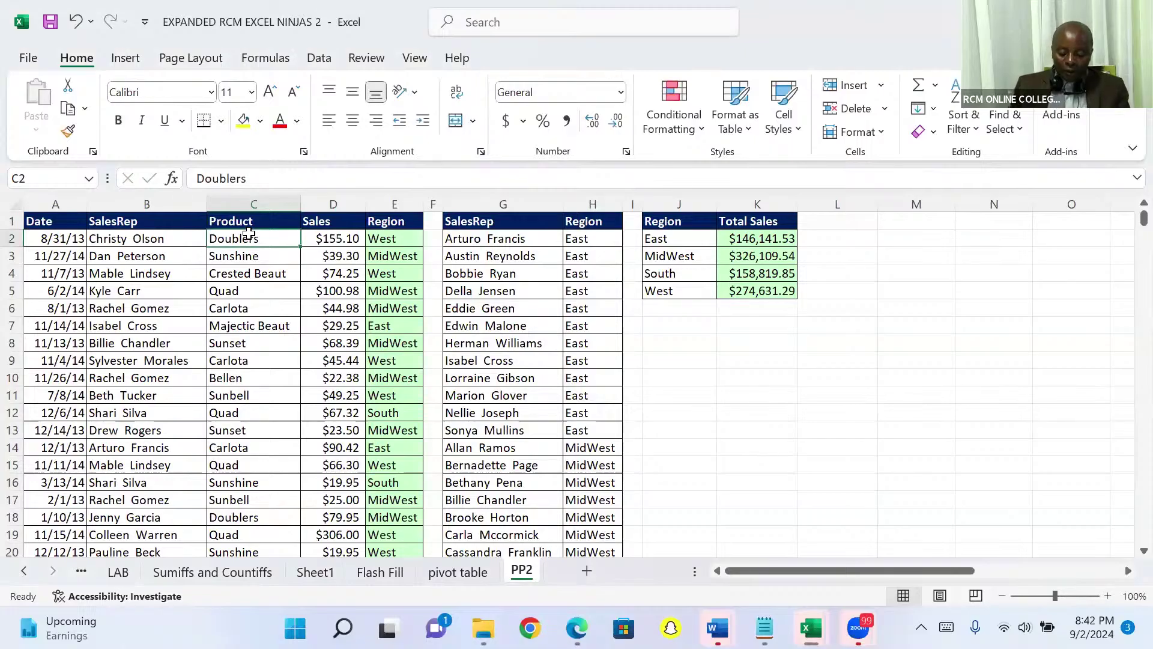
pyautogui.hotkey('ctrl', 'Down')
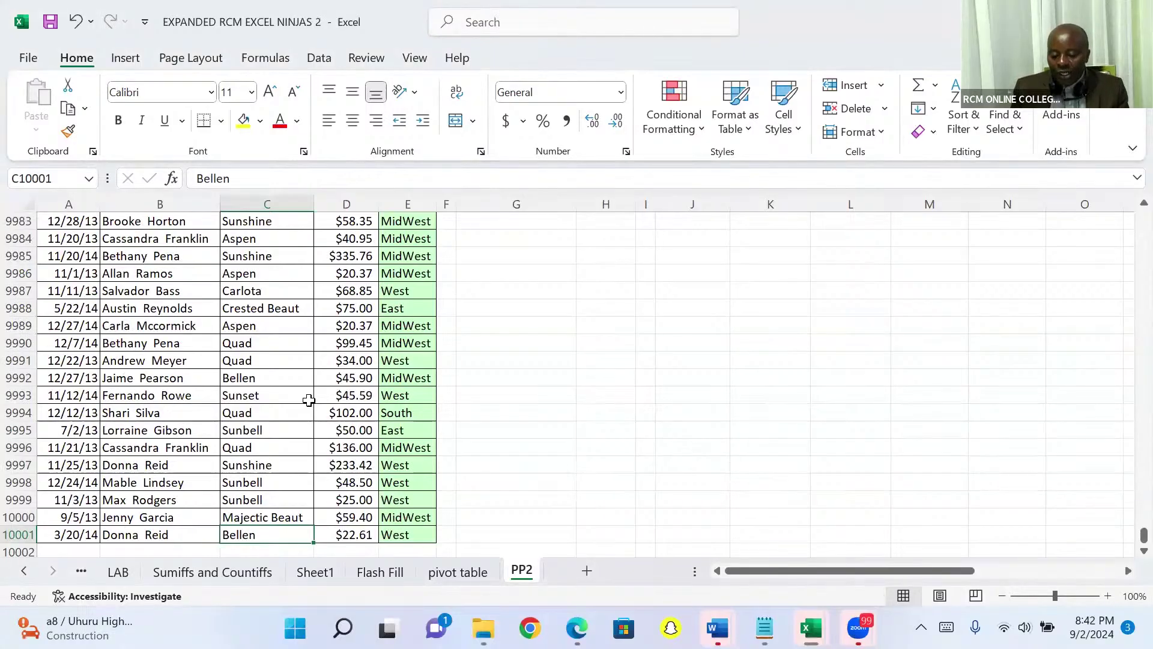
pyautogui.press('Down')
pyautogui.press('Right')
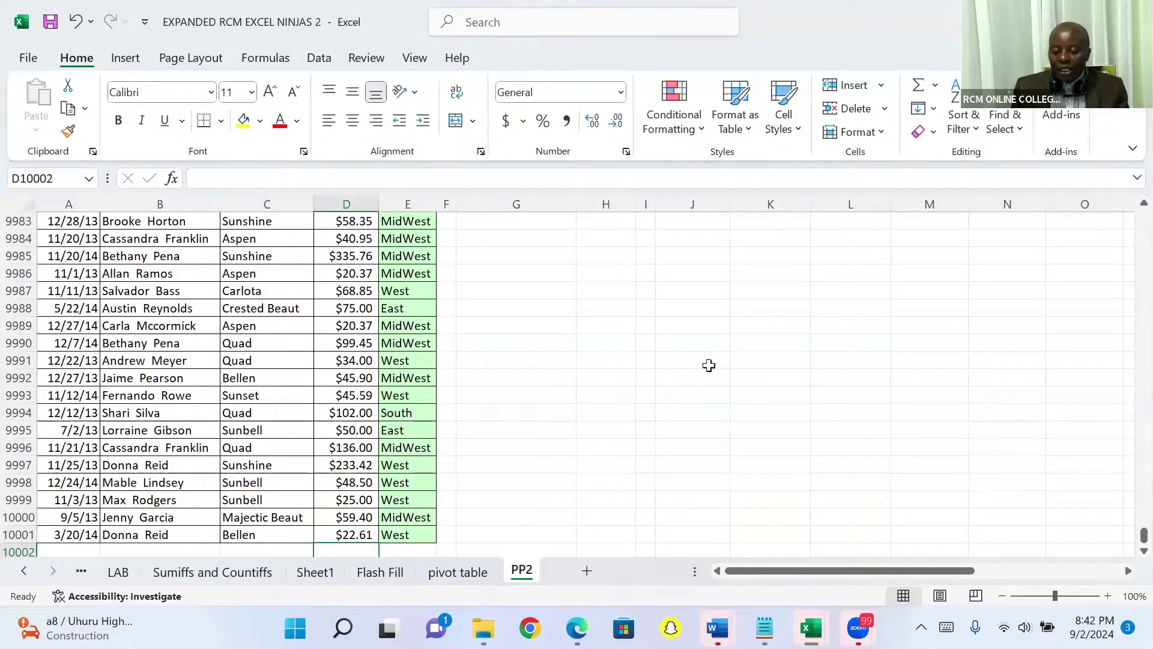
# Step: Enter the note "Alt =shortcut for Auto sum" in cell J9990, beside the end of the sales records
pyautogui.click(711, 344)
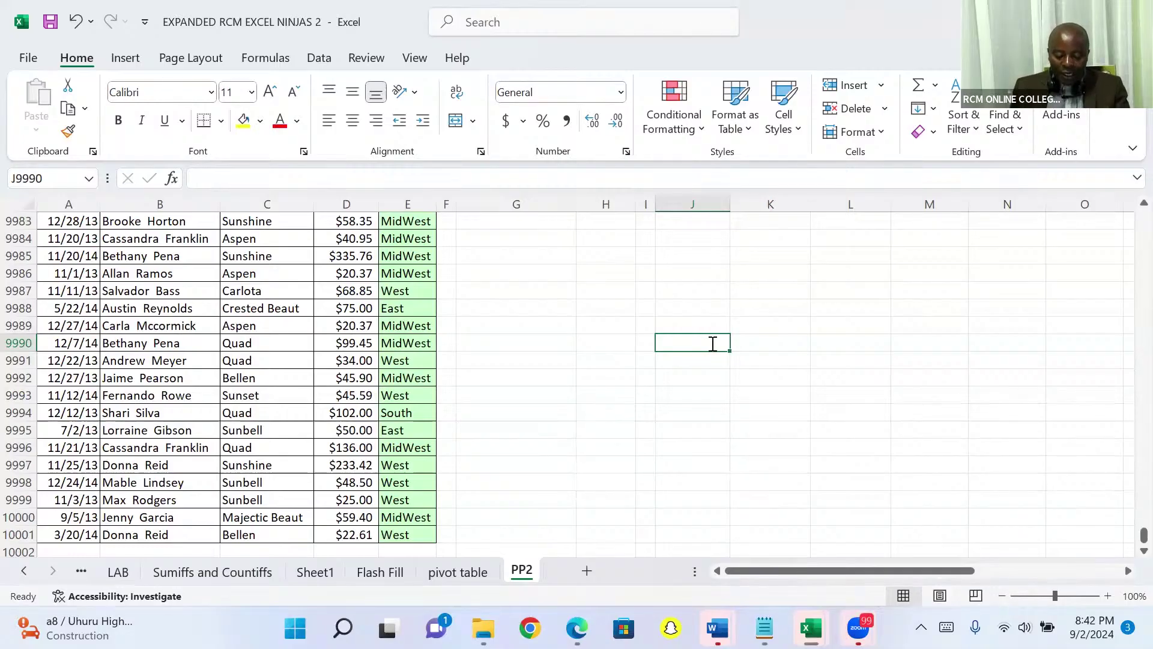
pyautogui.write('Alt')
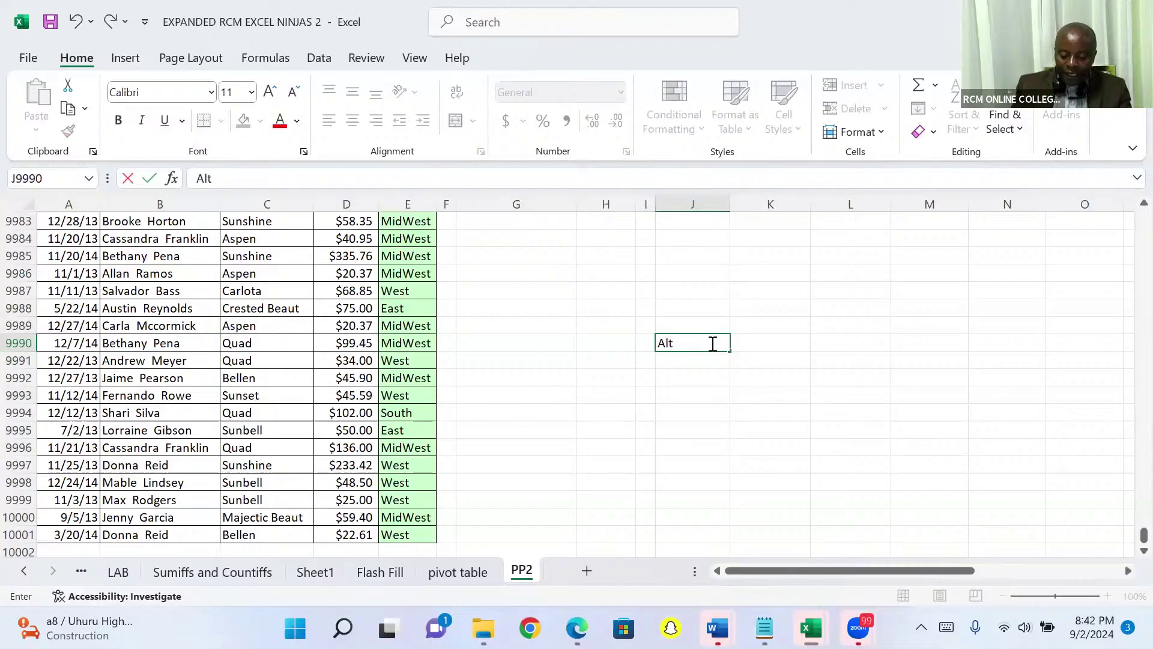
pyautogui.write(' =')
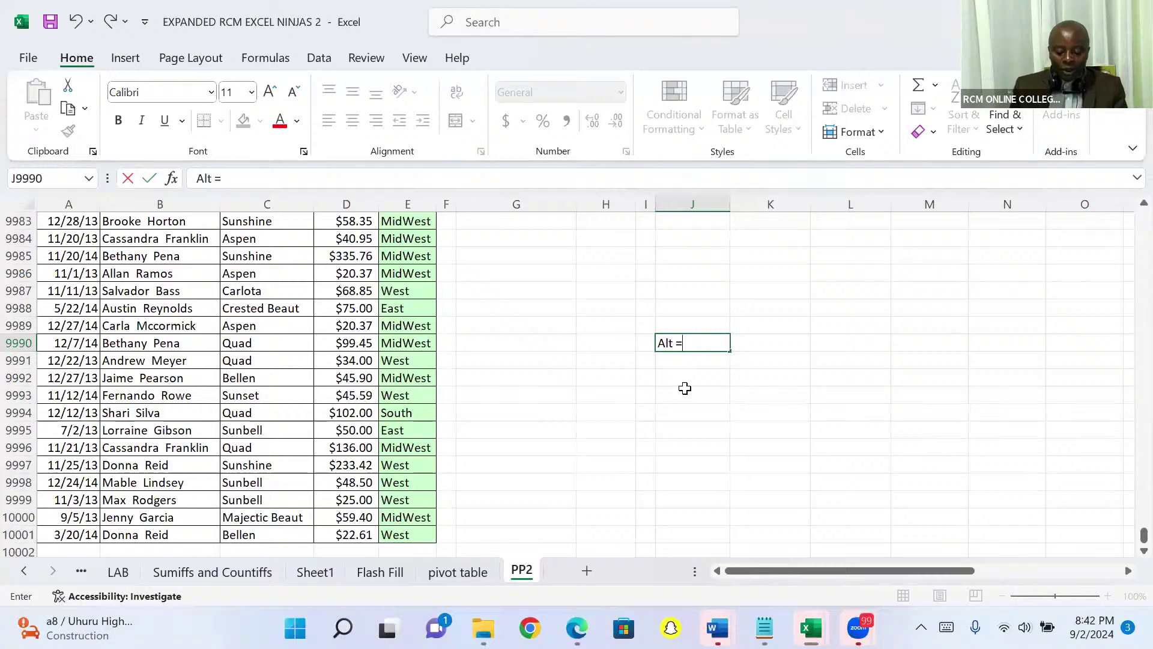
pyautogui.write('sh')
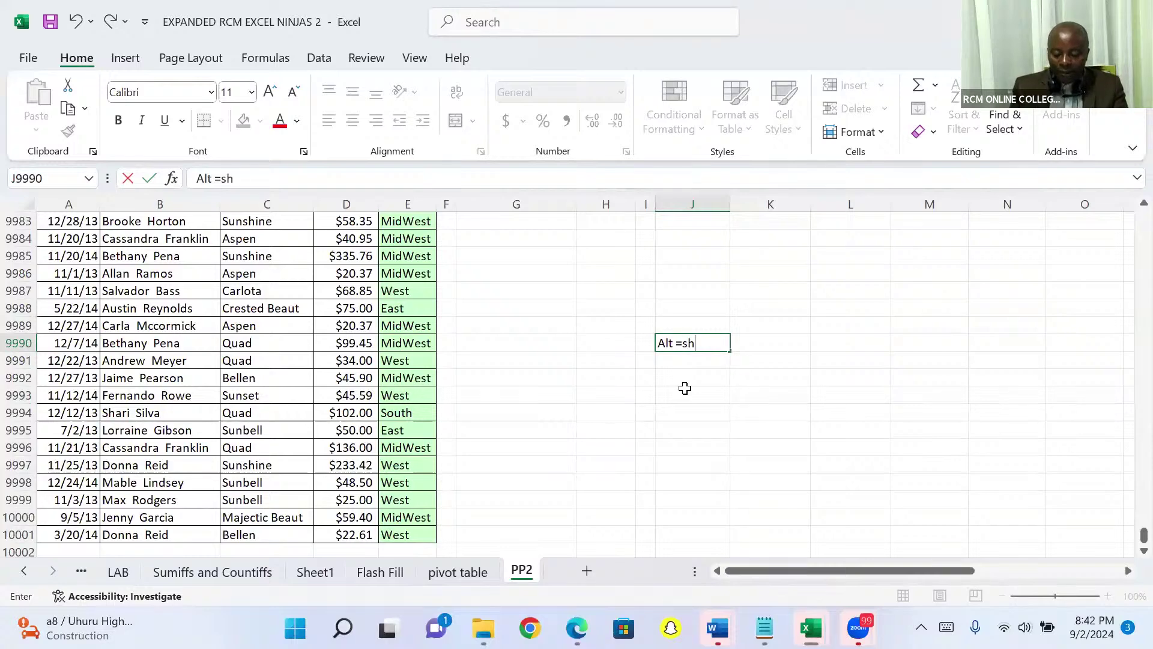
pyautogui.write('ortcu')
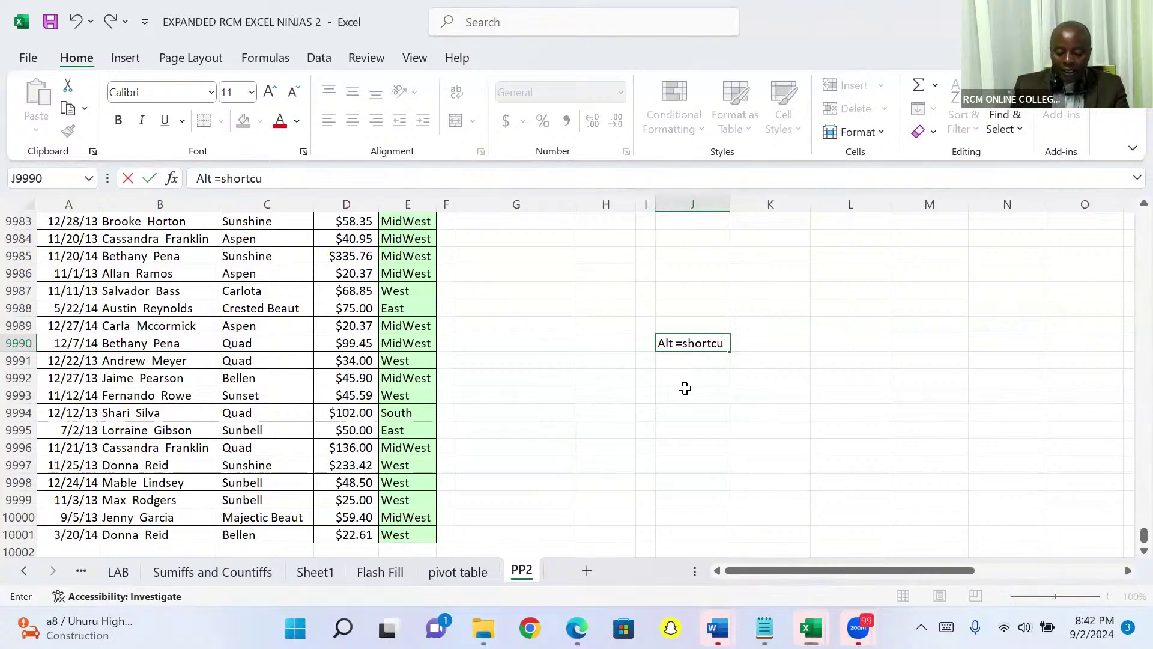
pyautogui.write('t for A')
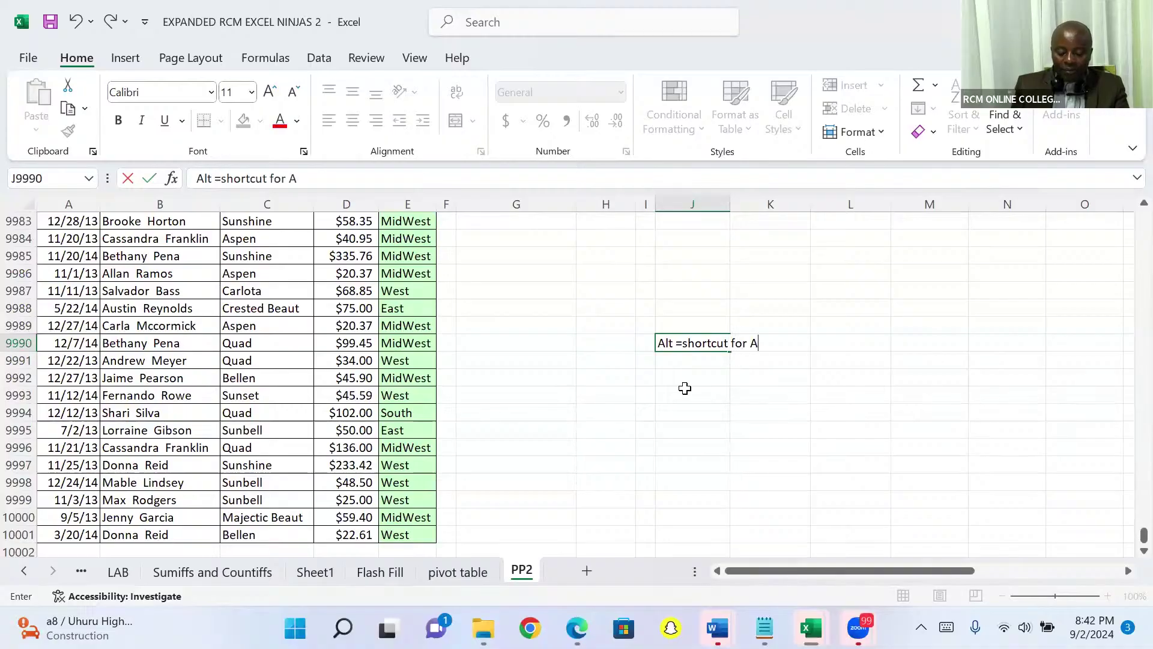
pyautogui.write('uto sum')
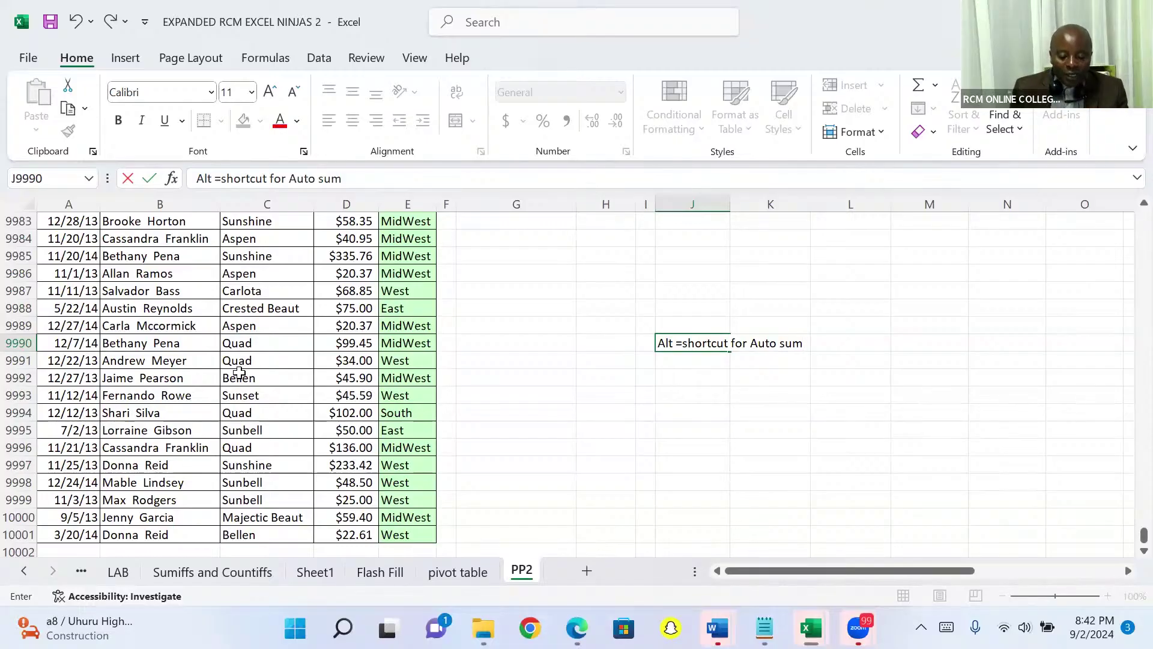
# Step: Total the Sales column with AutoSum over D2:D10001 in cell D10002
pyautogui.click(347, 550)
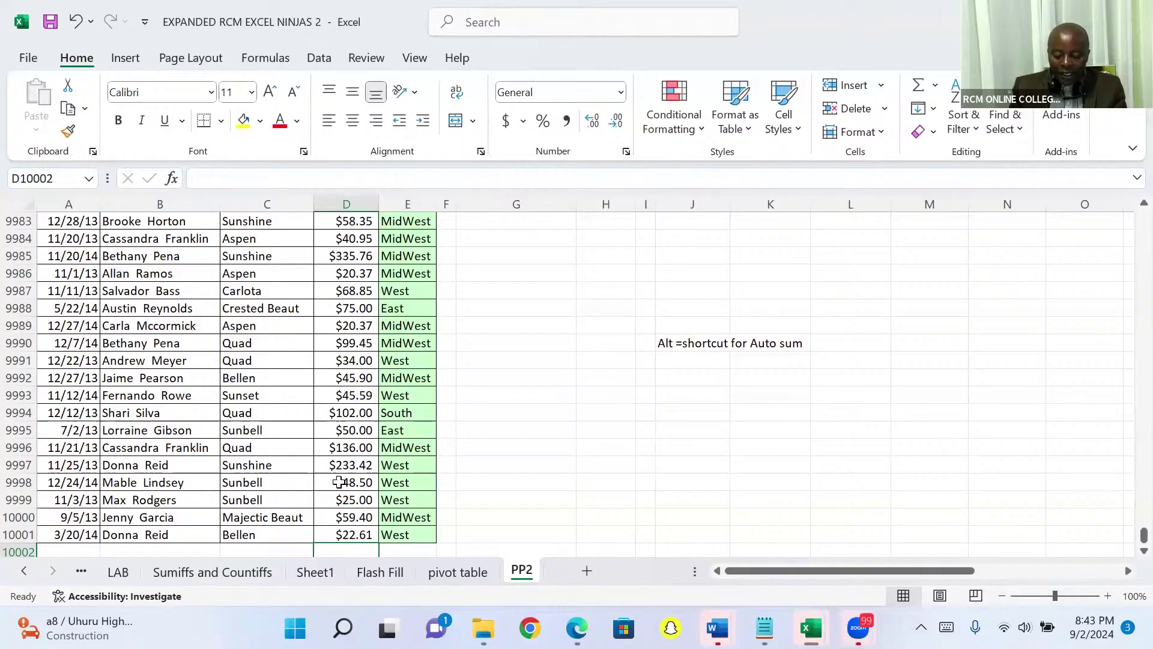
pyautogui.hotkey('alt', '=')
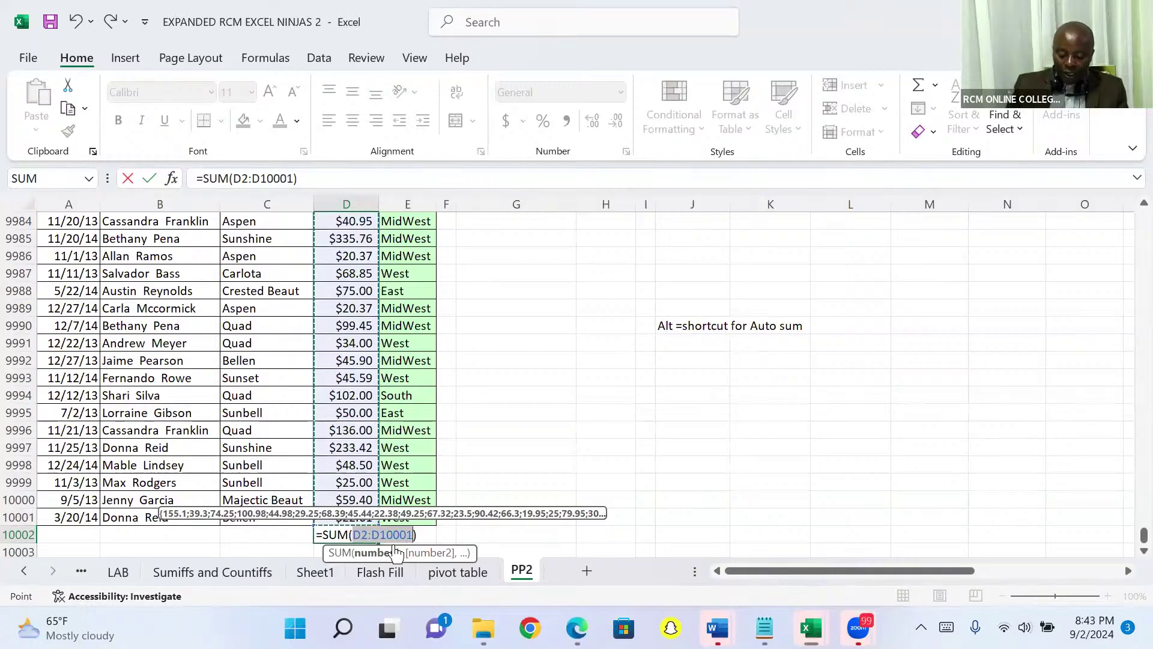
pyautogui.press('Return')
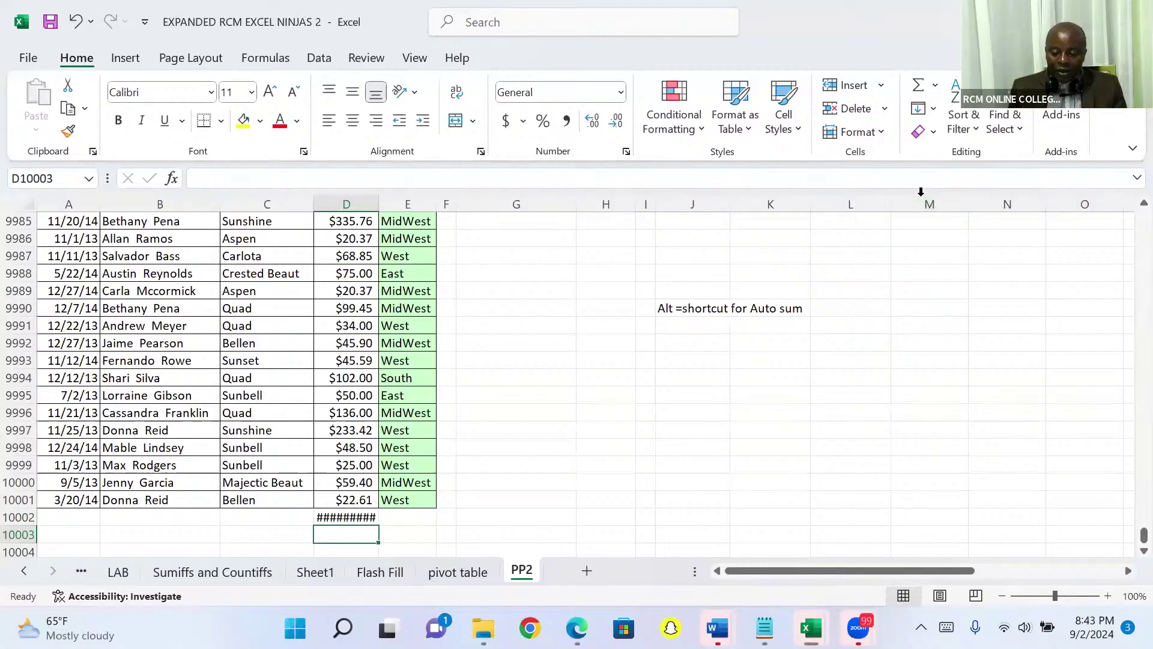
# Step: Fill M9988, N9988 and O9988 with the sample text "qwertyuiiiigtrd", "qwertdresartttt" and "tryrewryuuuiiihtrs"
pyautogui.click(949, 278)
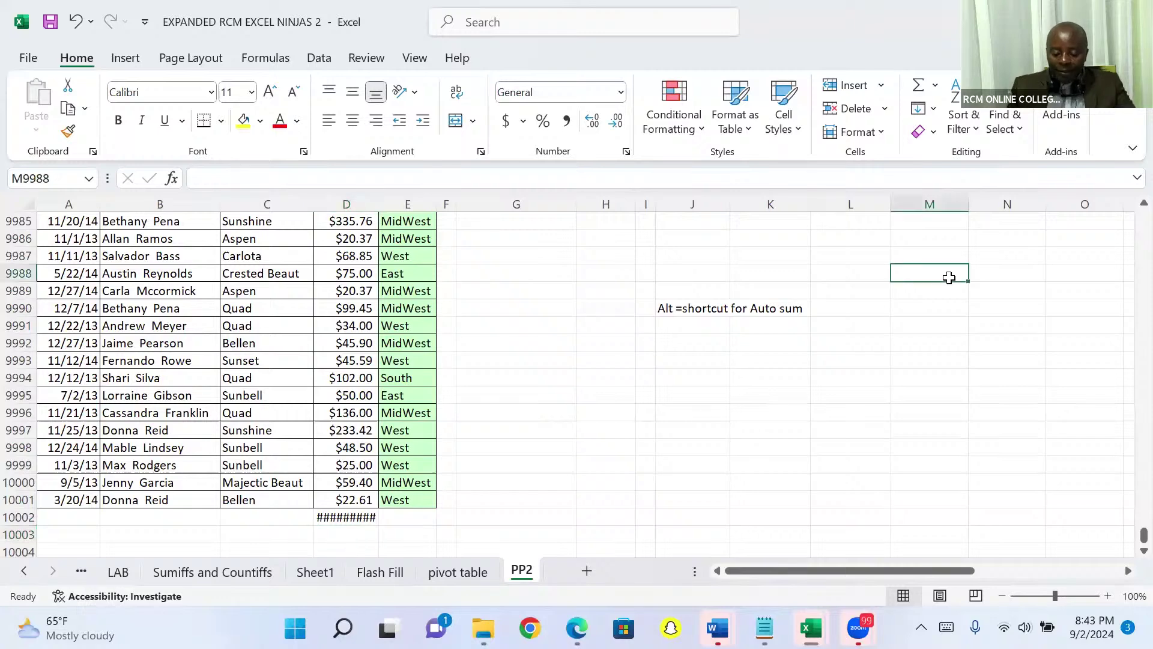
pyautogui.write('qwert')
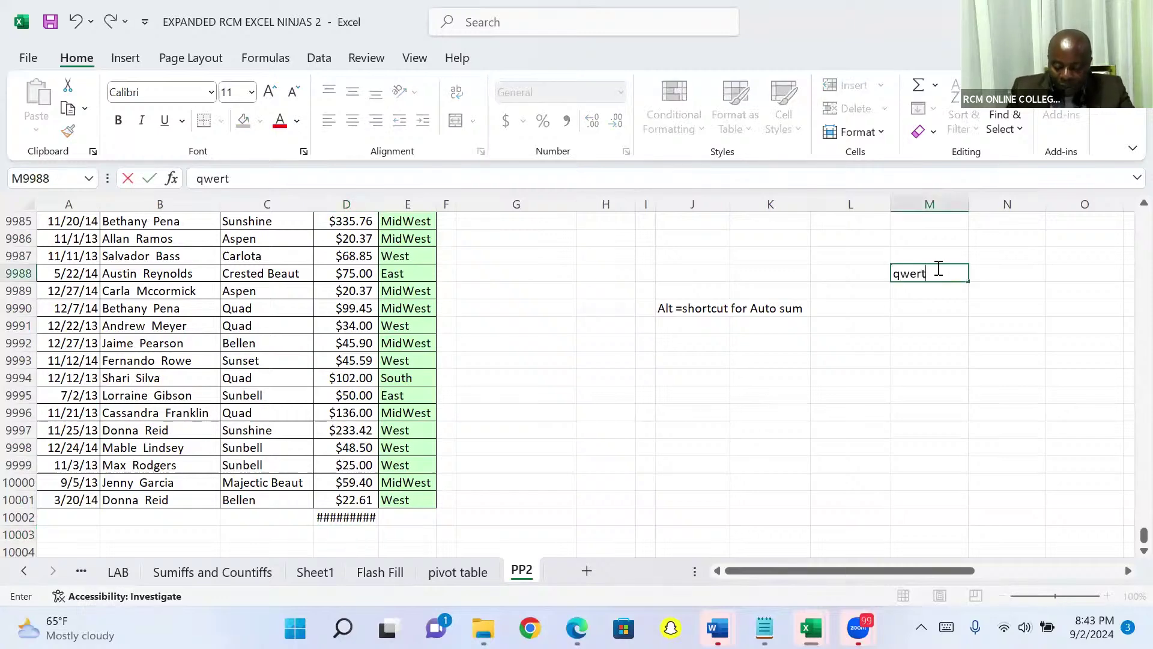
pyautogui.write('yuiiiigtrd')
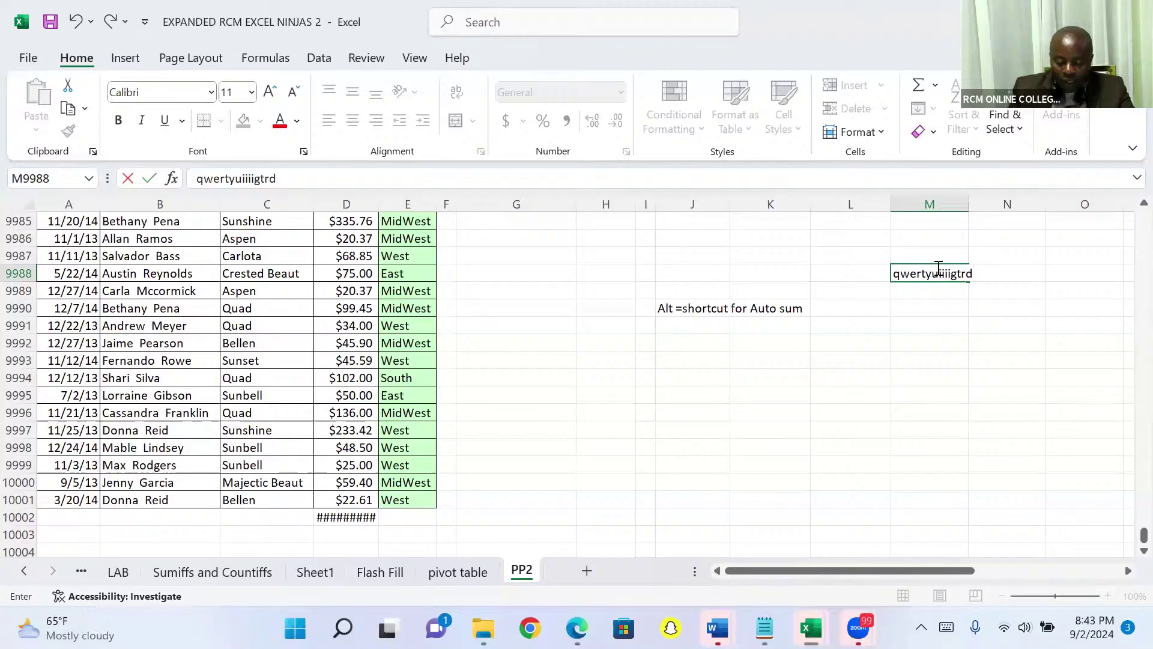
pyautogui.press('Tab')
pyautogui.write('qw')
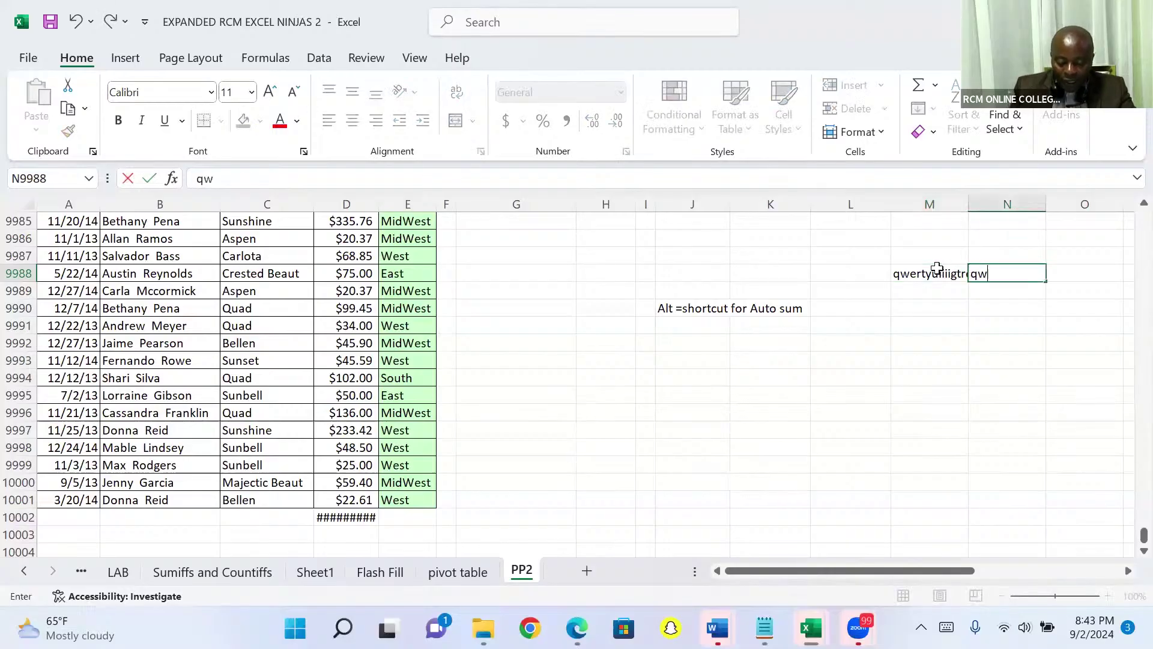
pyautogui.write('ertdres')
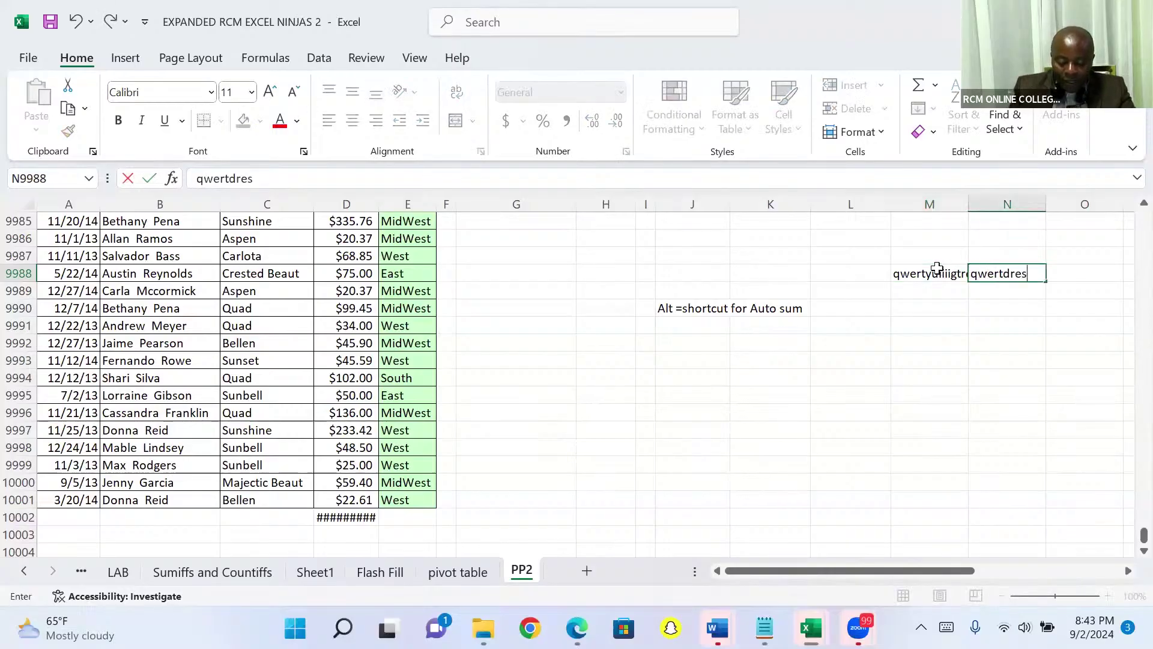
pyautogui.write('artttt')
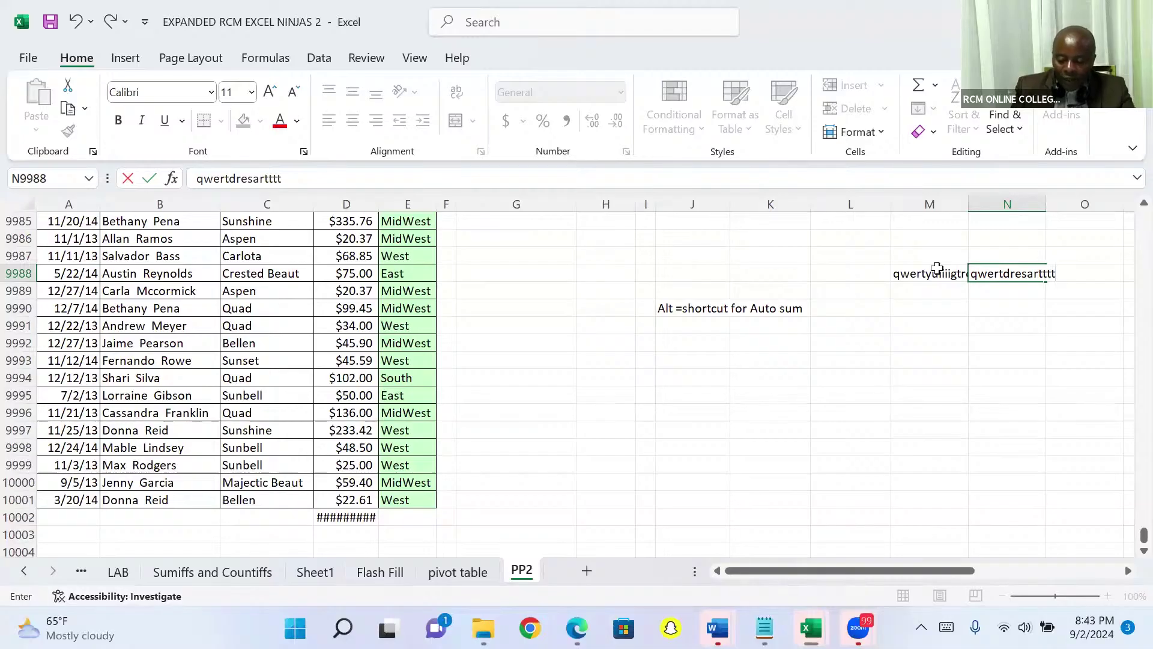
pyautogui.press('Tab')
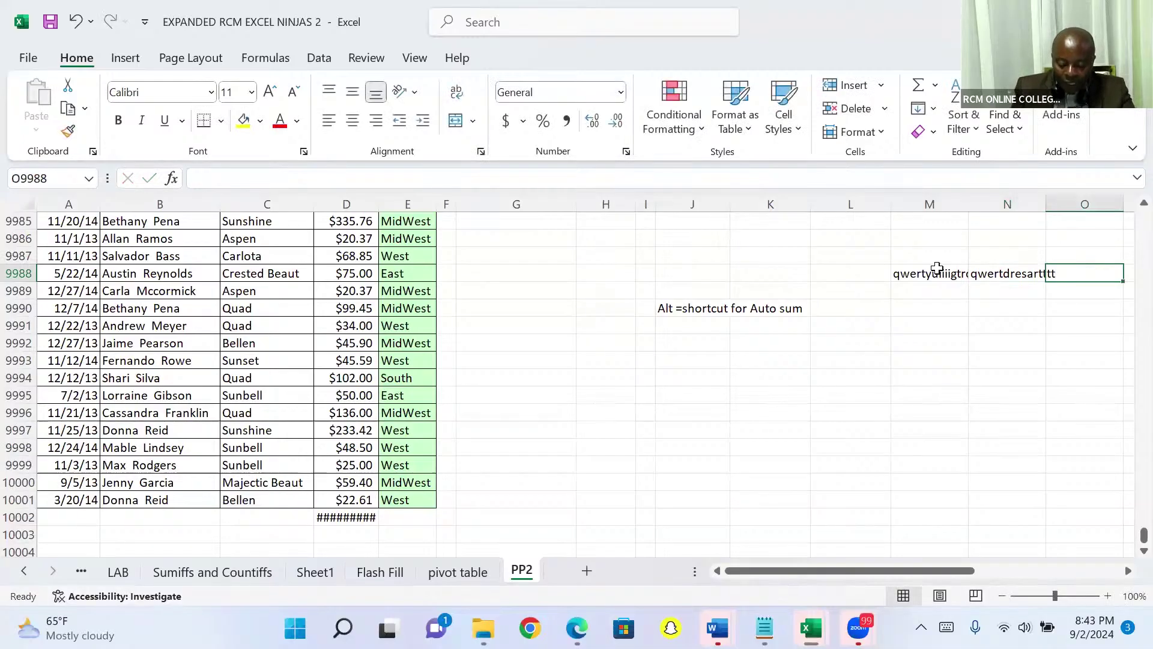
pyautogui.write('tryrewry')
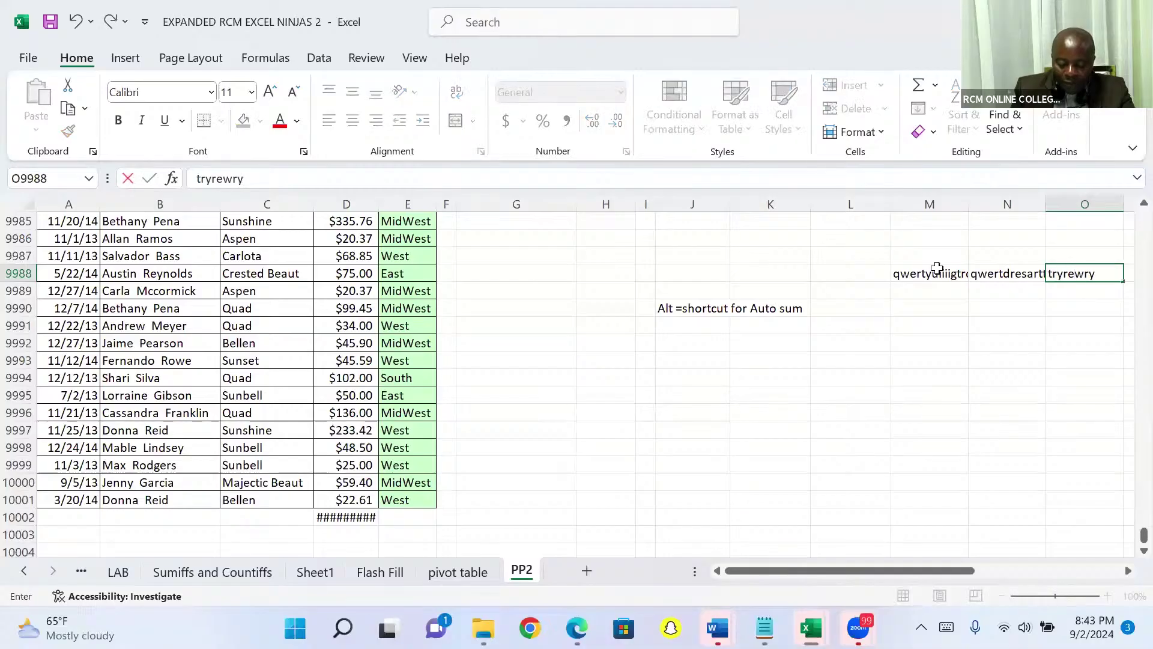
pyautogui.write('uuuiiihtrs')
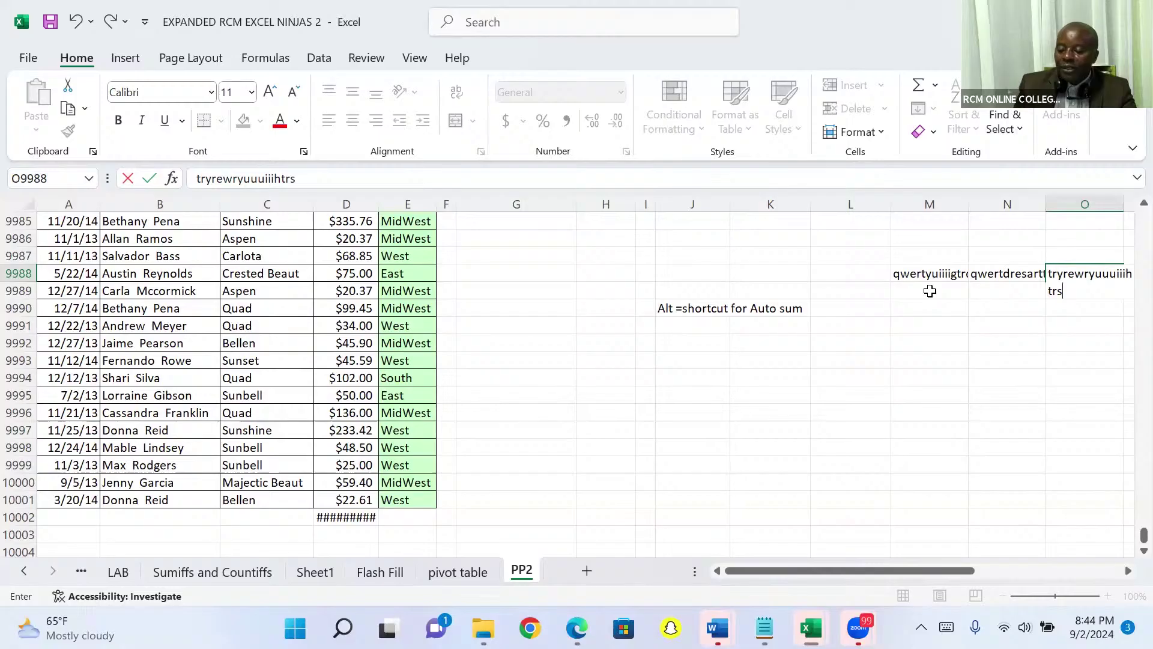
pyautogui.click(930, 291)
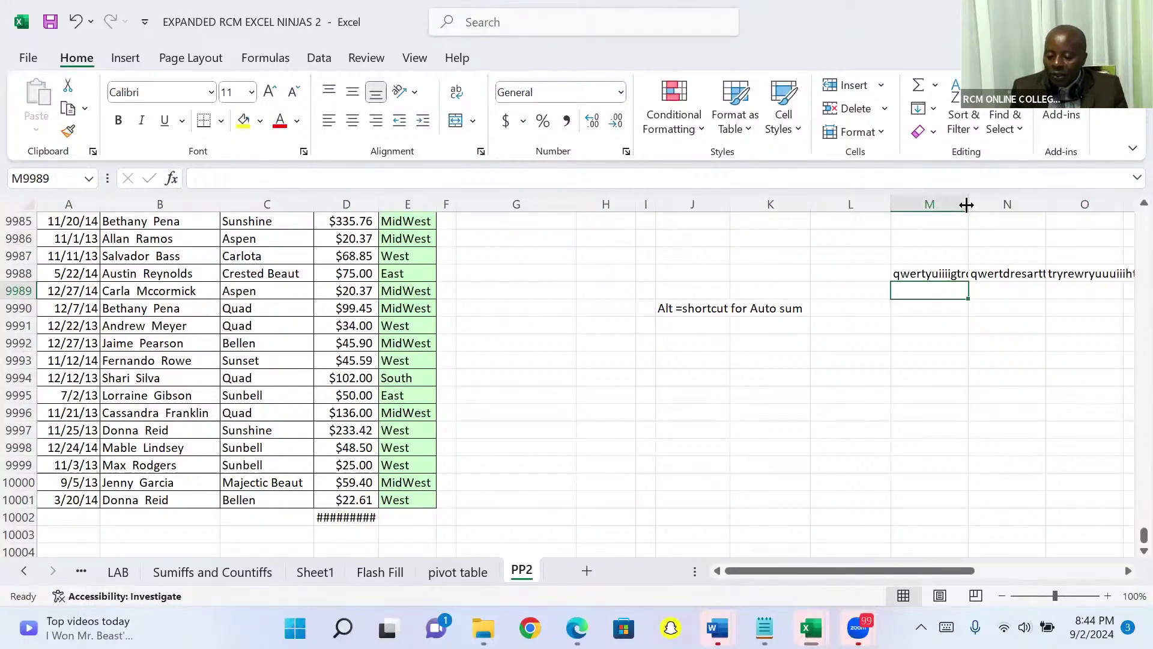
# Step: Widen column M by hand to fit its sample text, and narrow it again
pyautogui.moveTo(966, 204); pyautogui.dragTo(994, 200)
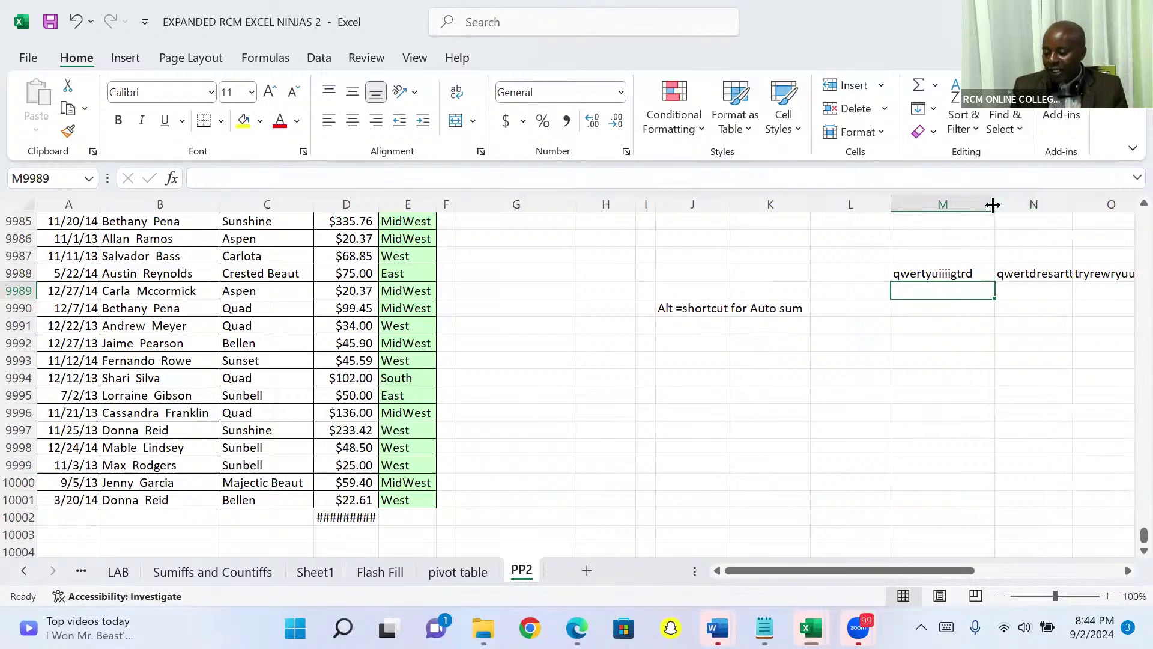
pyautogui.moveTo(993, 205); pyautogui.dragTo(954, 210)
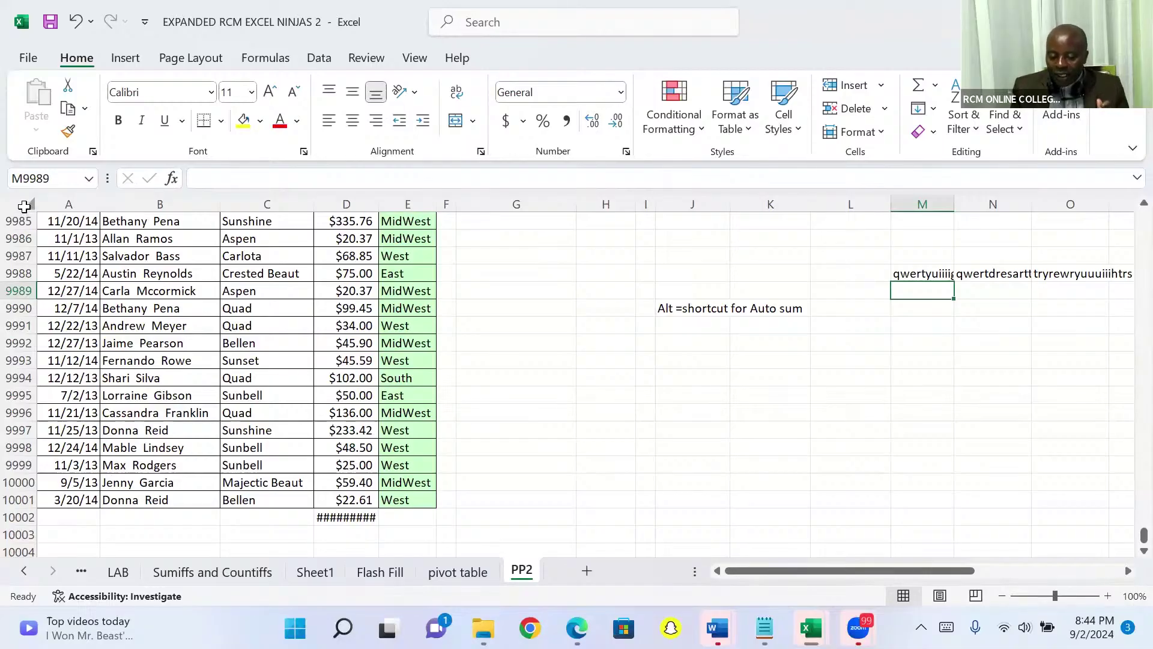
# Step: Autofit the width of every column on the sheet, undo the resizing, and select K9991
pyautogui.click(25, 206)
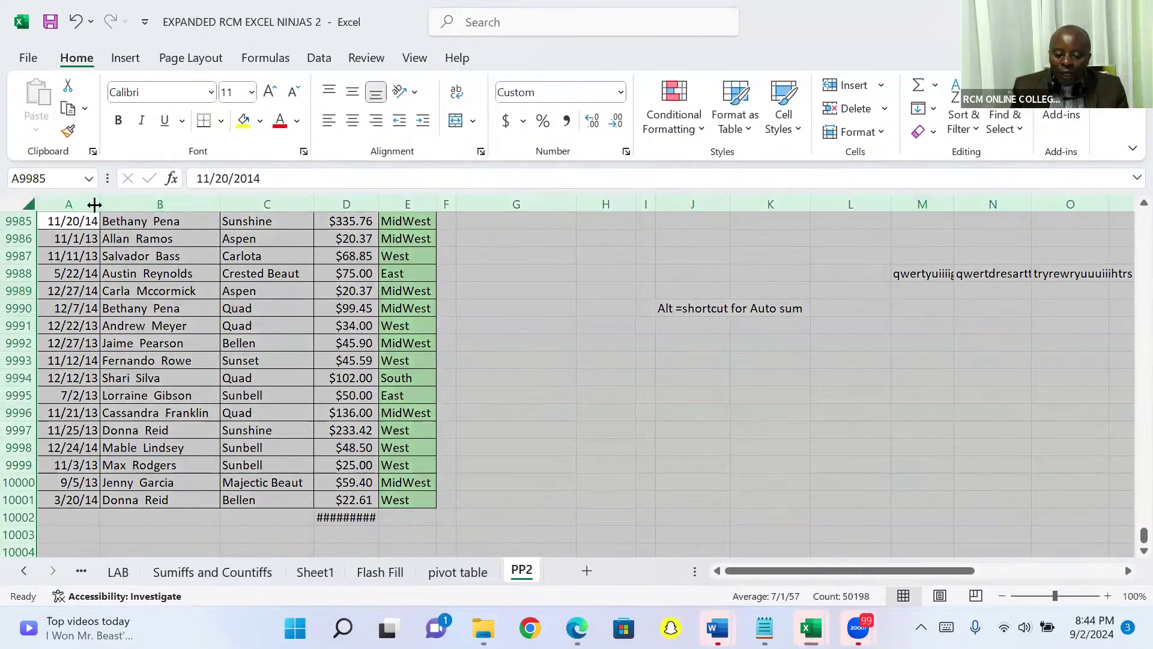
pyautogui.doubleClick(221, 203)
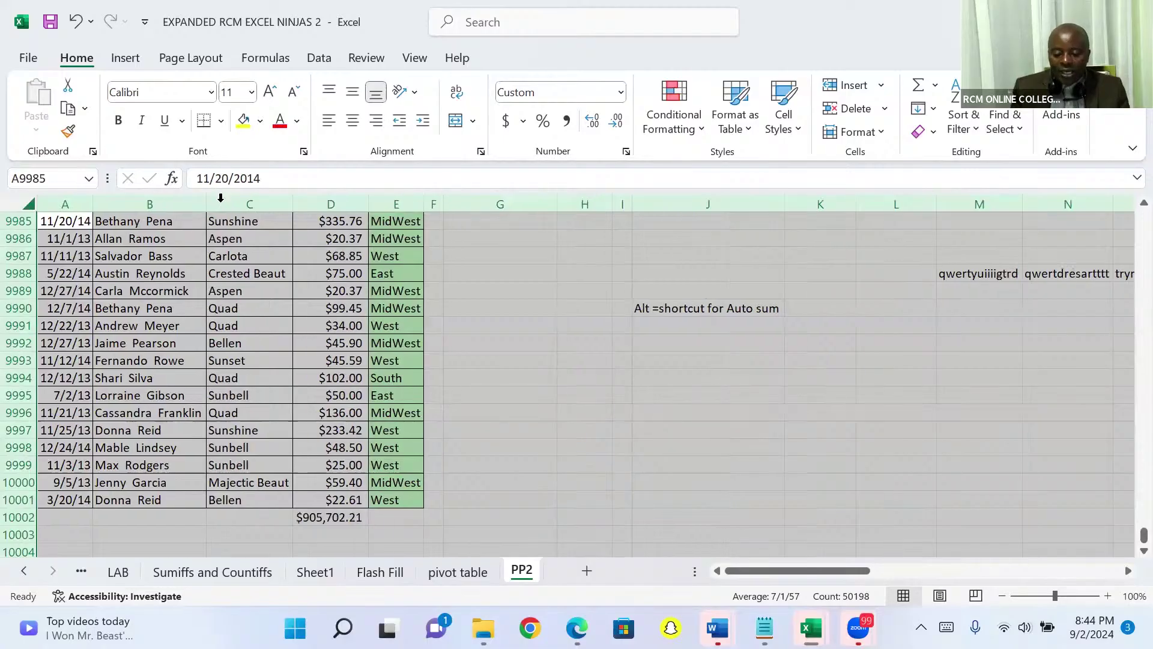
pyautogui.click(1128, 570)
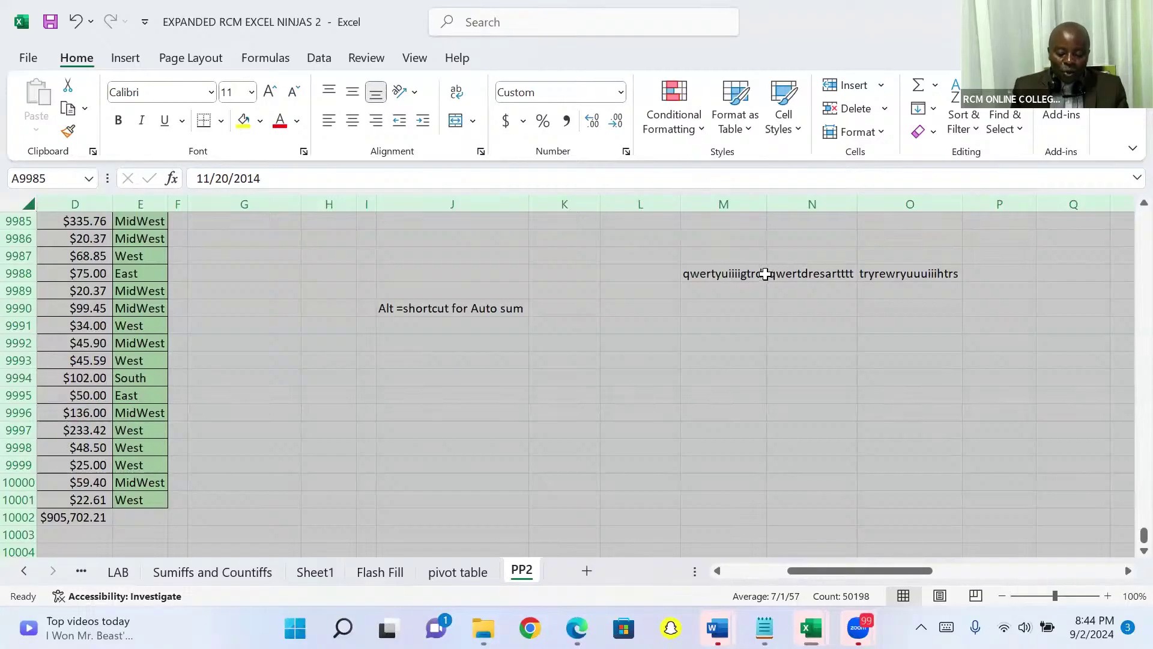
pyautogui.hscroll(-3, 765, 274)
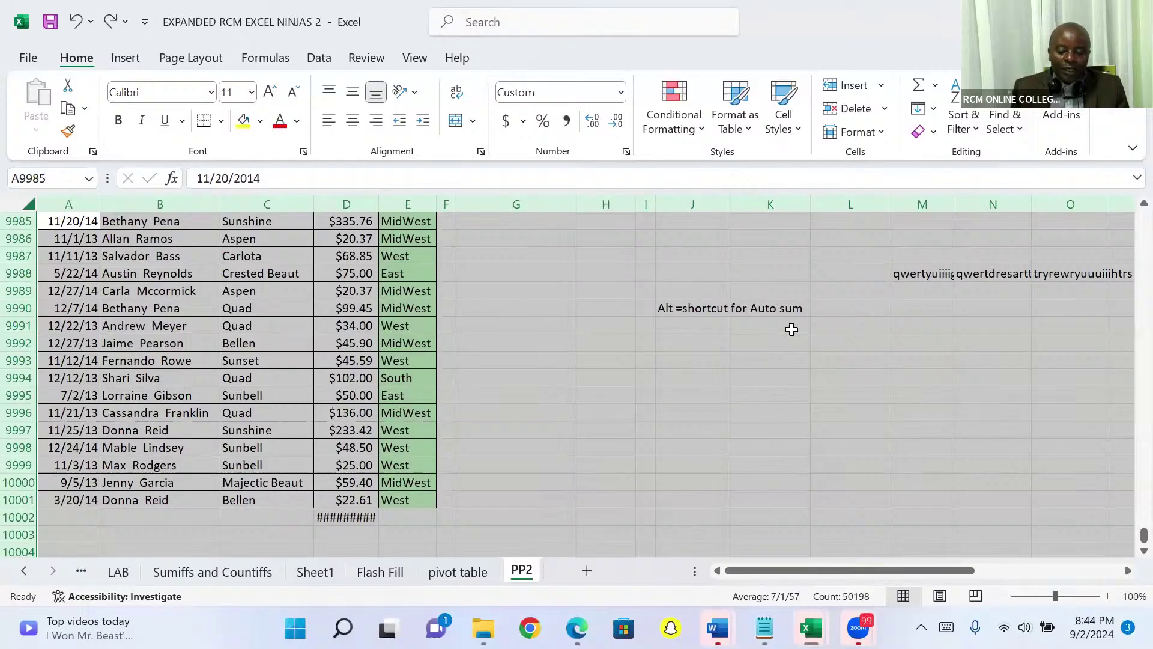
pyautogui.click(791, 329)
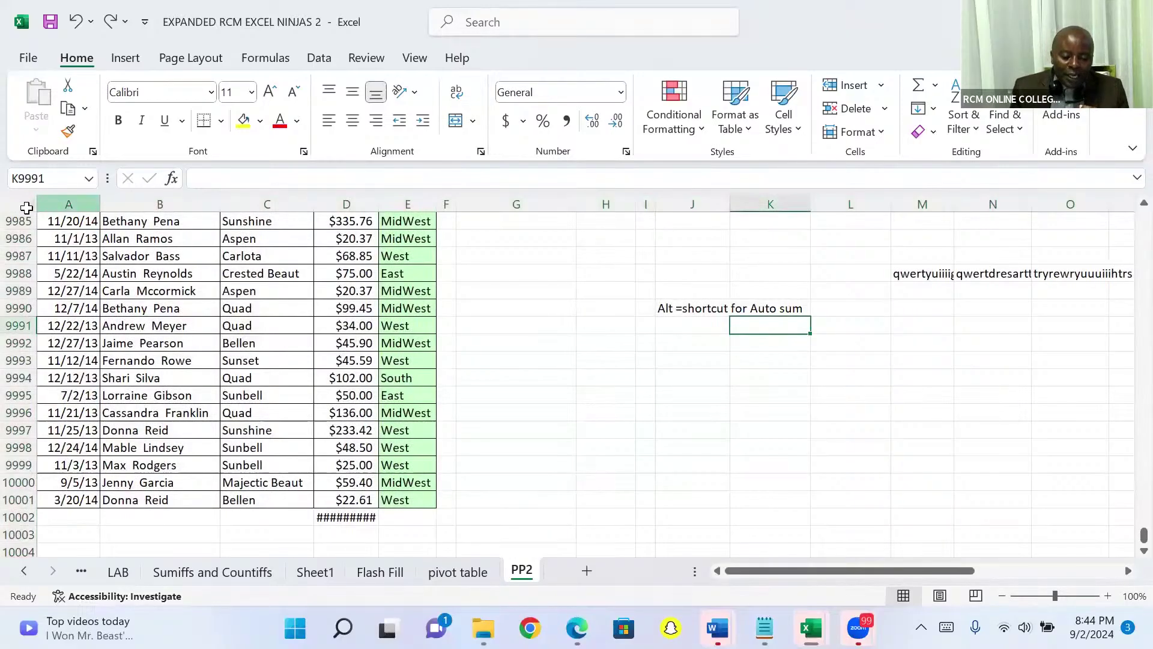
# Step: Select the whole sheet, autofit all column widths to their contents, and start creating a table from the selection
pyautogui.click(27, 207)
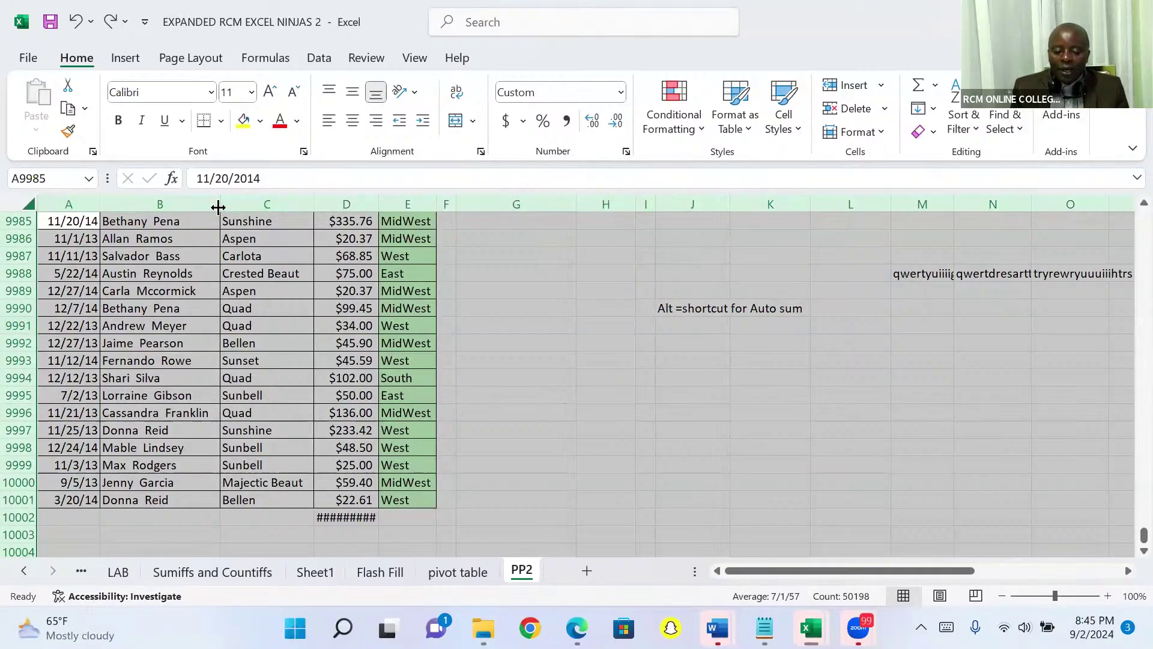
pyautogui.doubleClick(313, 201)
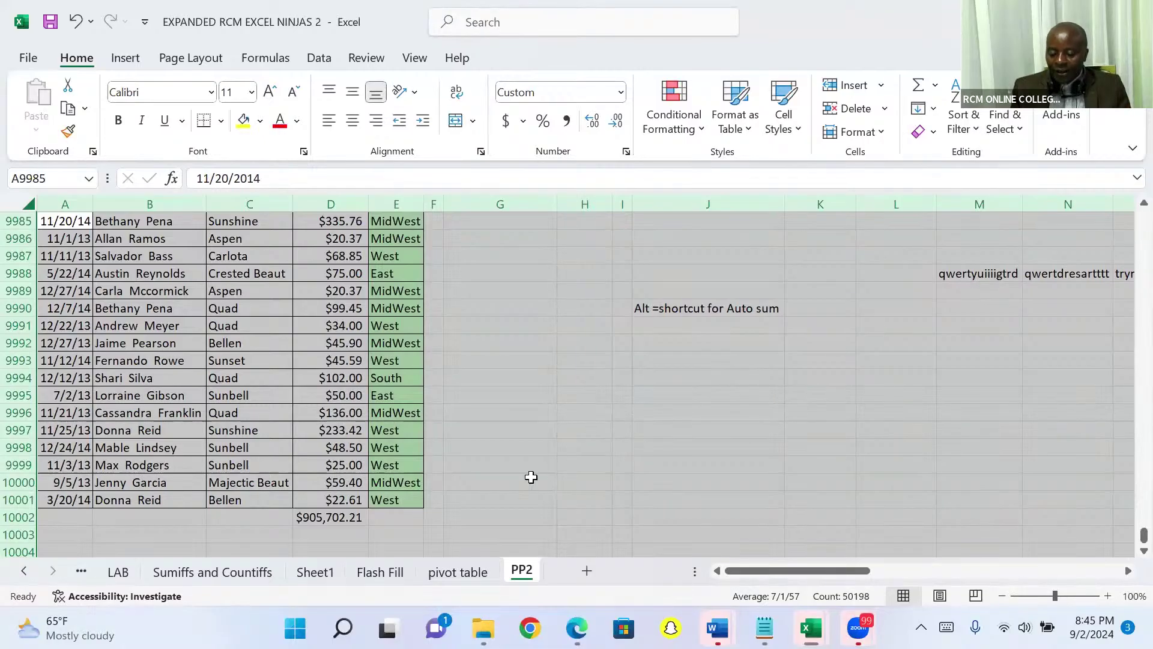
pyautogui.hotkey('ctrl', 't')
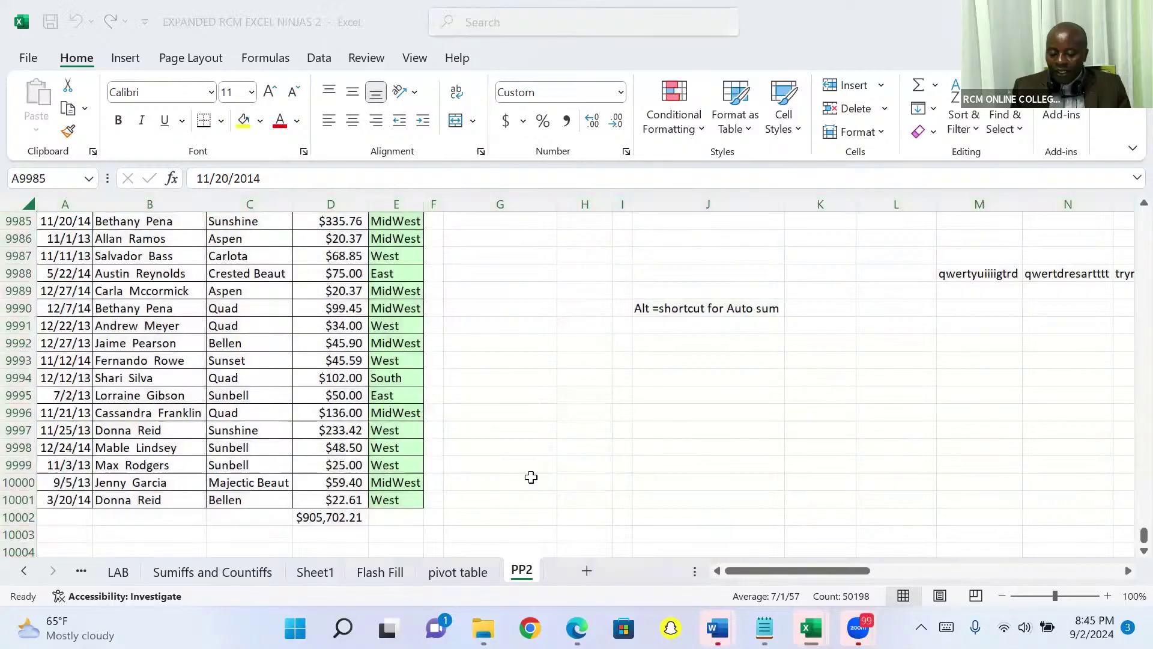
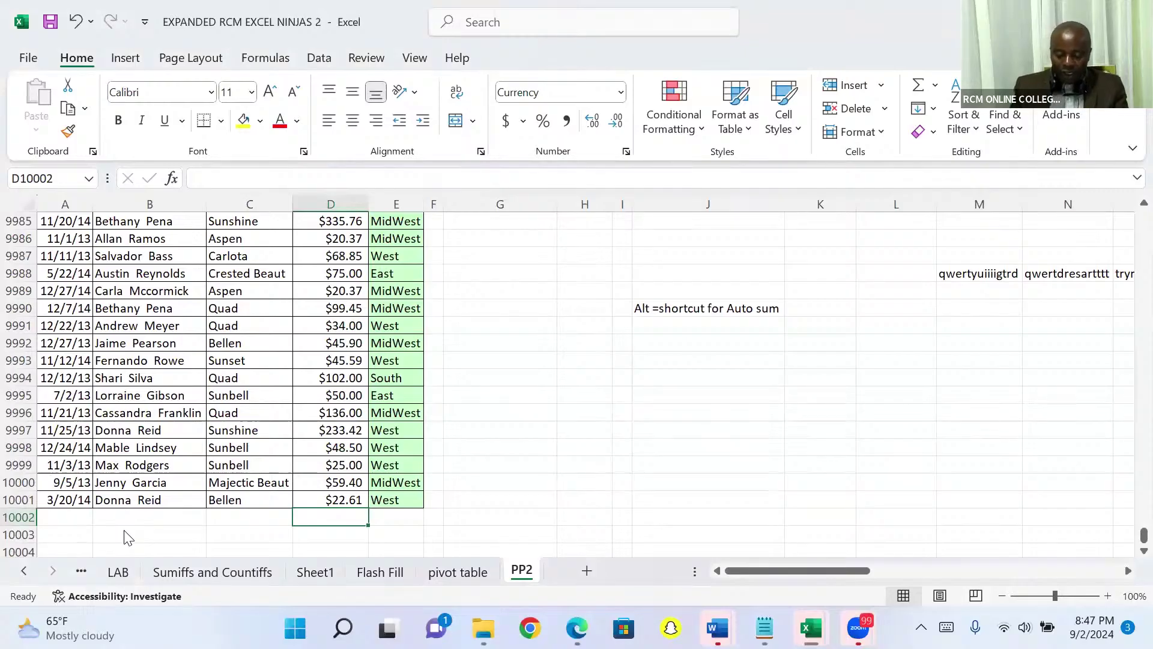
# Step: Sum D2:D10001 with AutoSum in D10002, and delete that total again
pyautogui.hotkey('alt', '=')
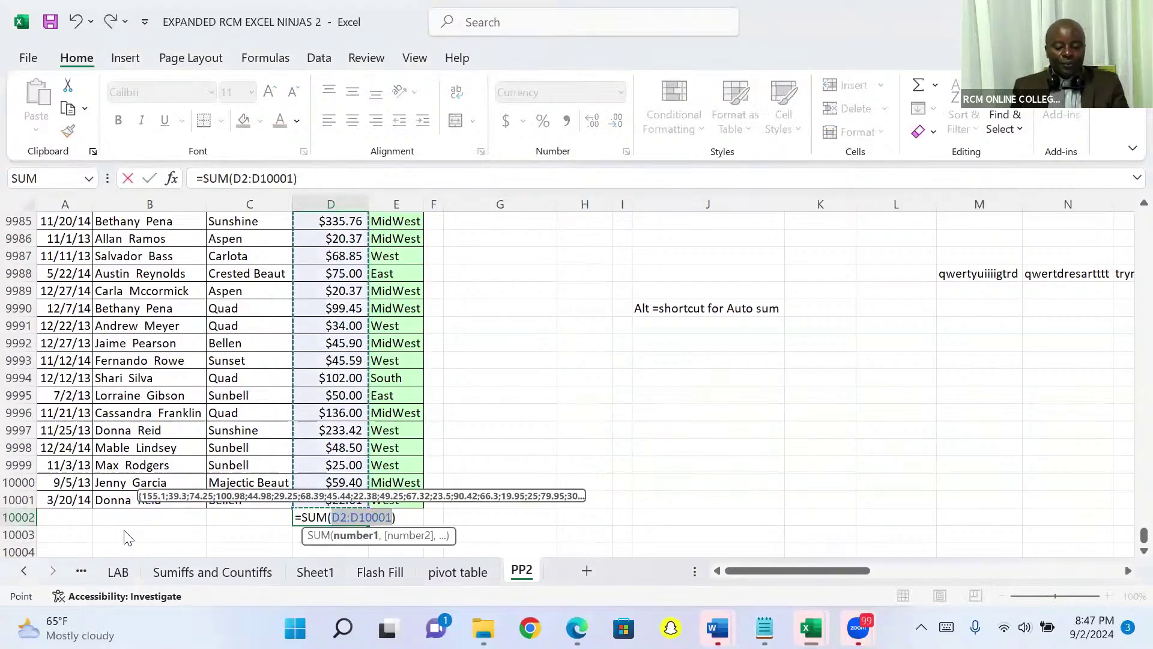
pyautogui.press('Return')
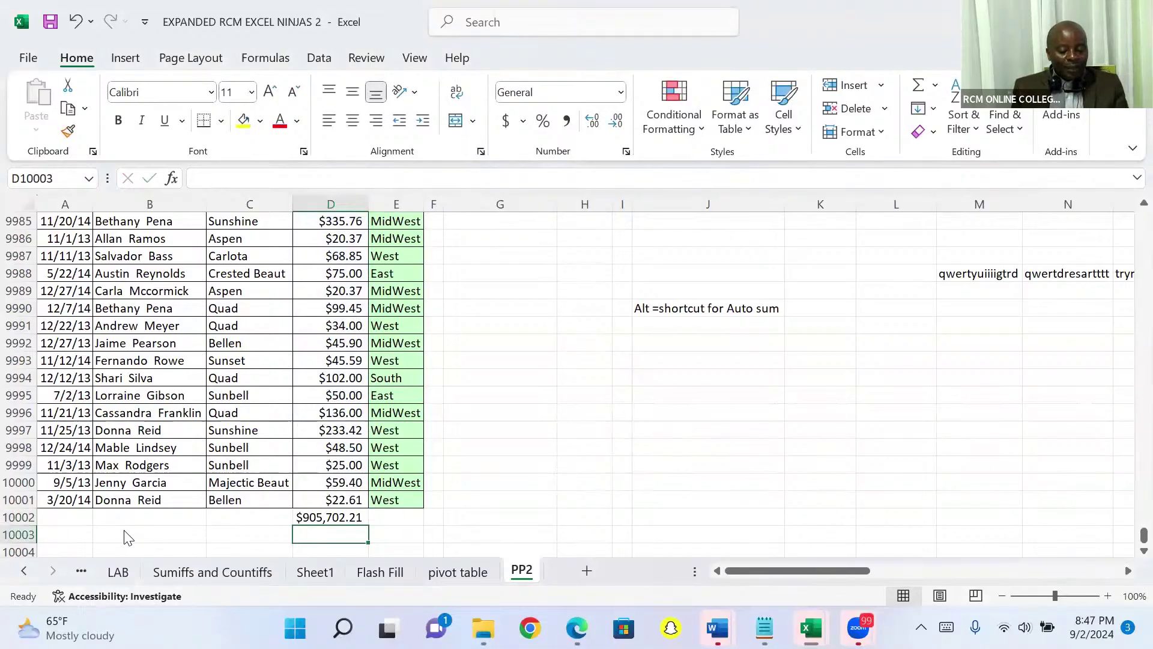
pyautogui.press('Up')
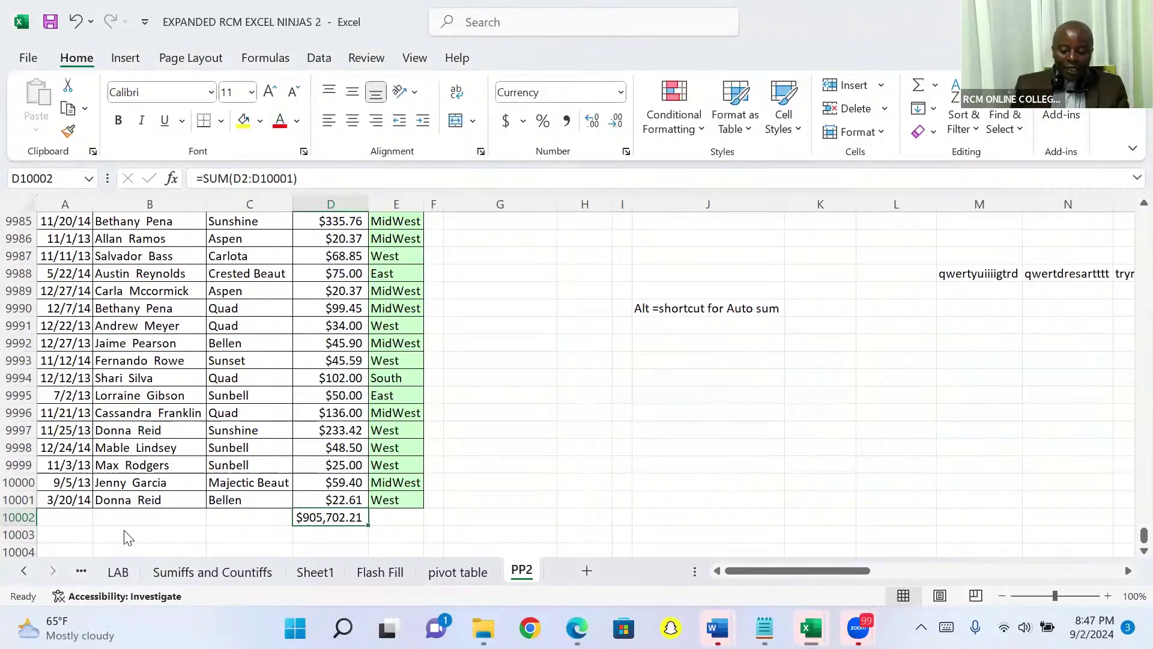
pyautogui.press('Delete')
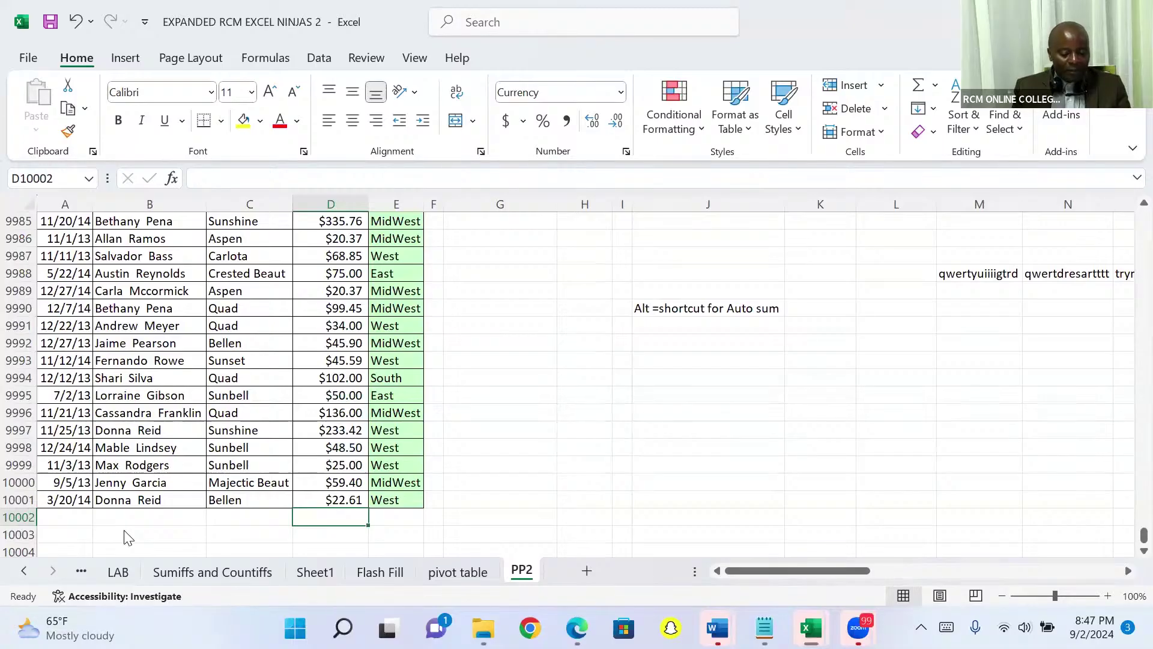
# Step: Jump from the last Sales value to the Sales header in D1
pyautogui.press('Up')
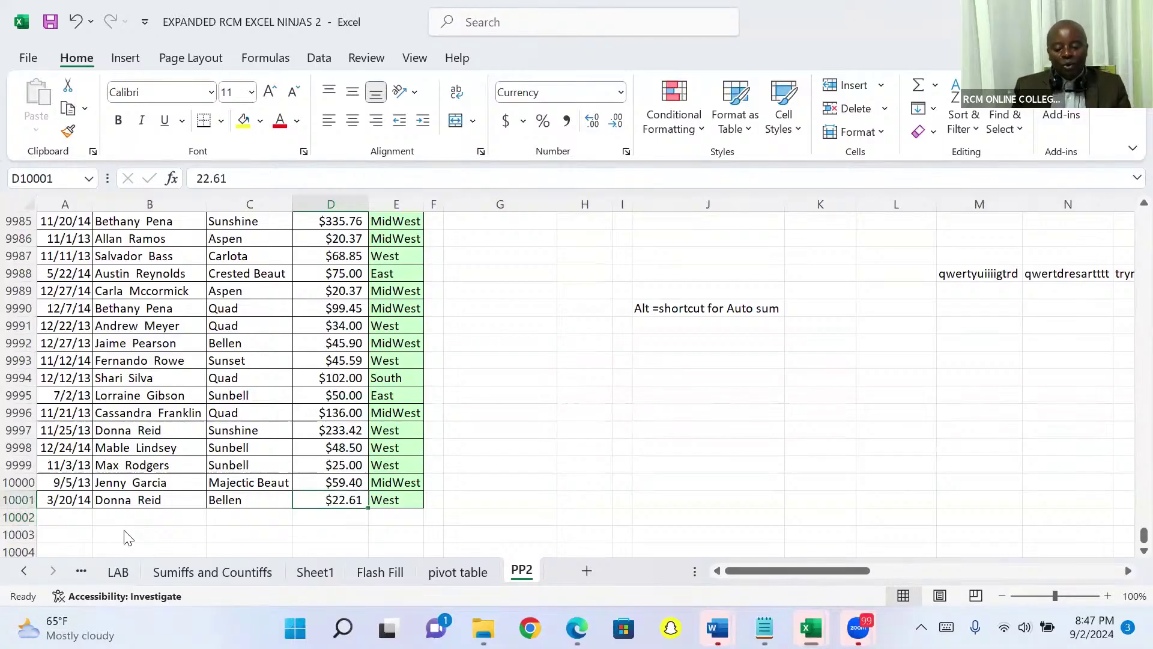
pyautogui.hotkey('ctrl', 'Up')
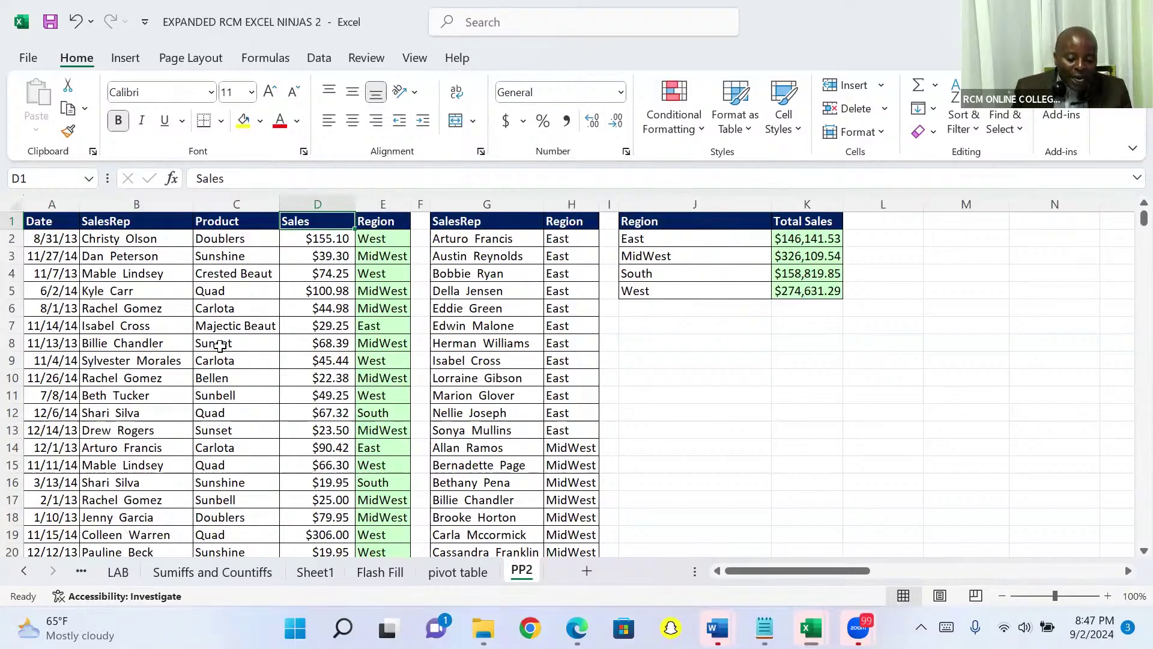
pyautogui.click(219, 345)
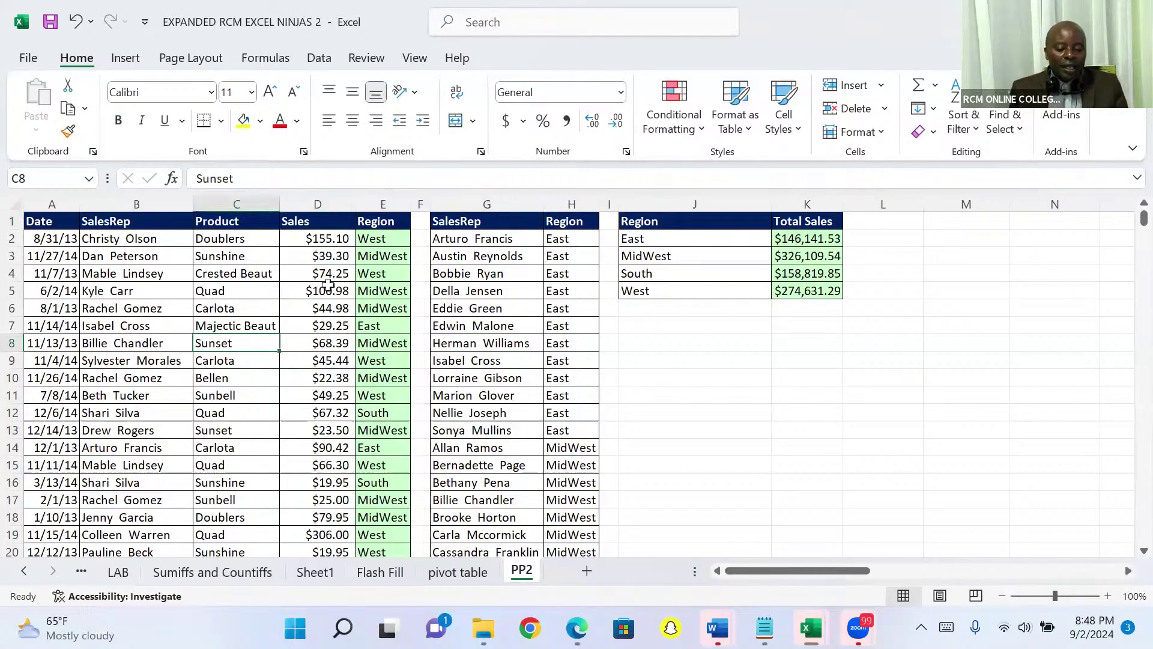
pyautogui.click(328, 273)
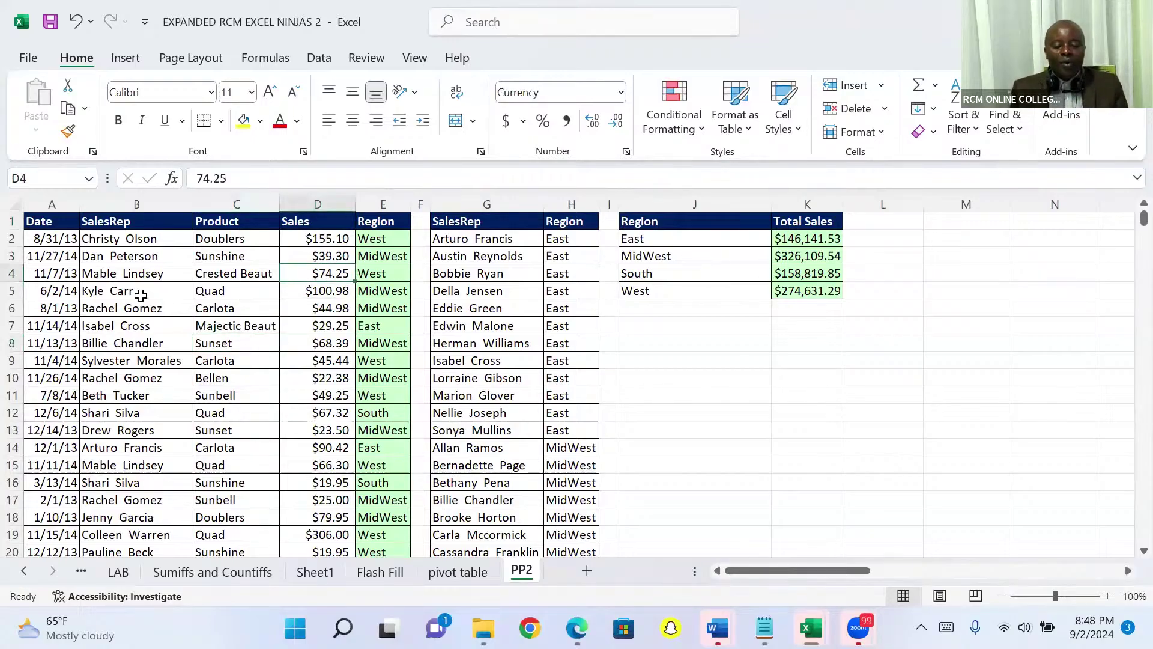
pyautogui.click(123, 273)
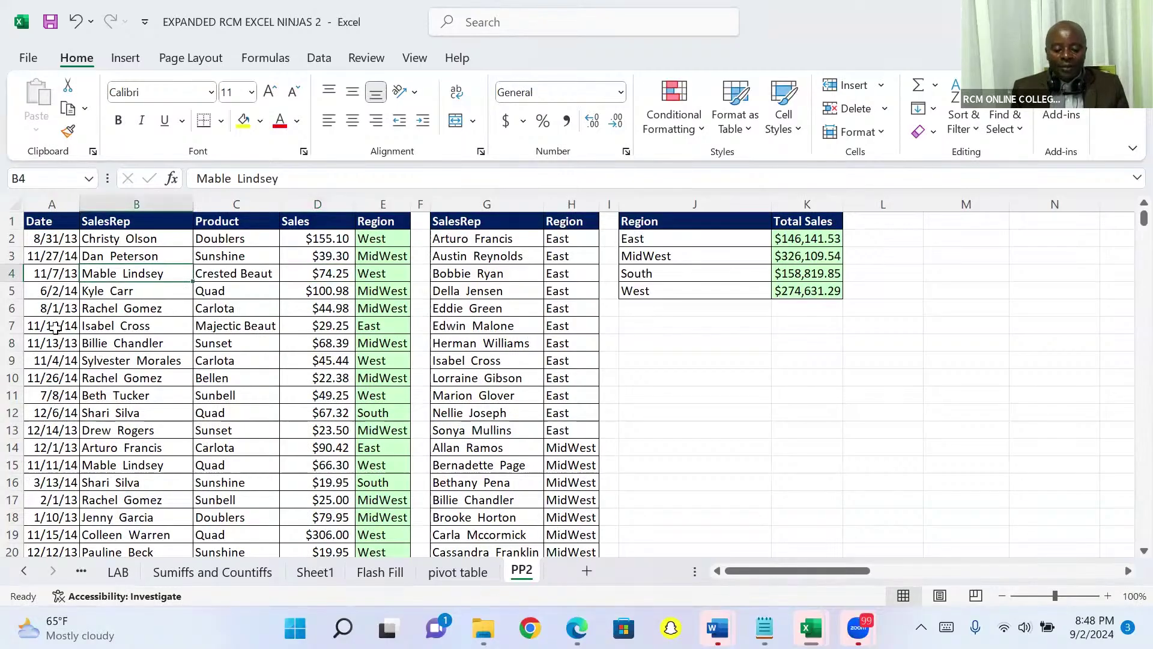
pyautogui.click(54, 327)
# Step: Create a PivotTable on a new worksheet from the PP2 sales data in A1:E10001, starting from cell B7
pyautogui.click(128, 330)
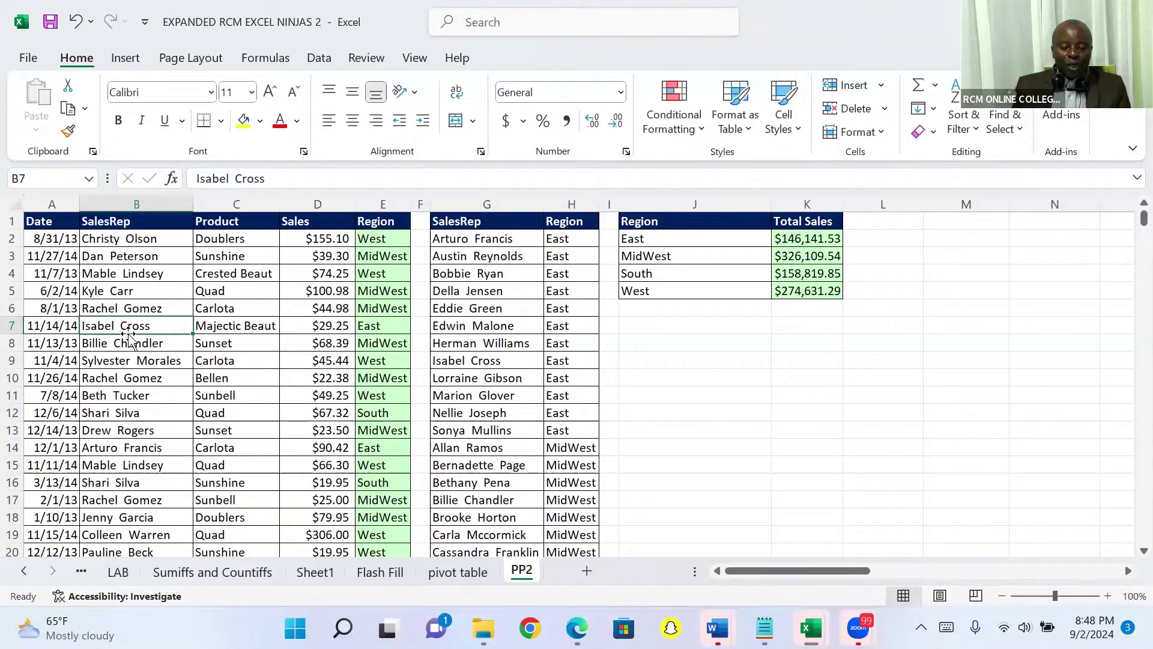
pyautogui.click(120, 59)
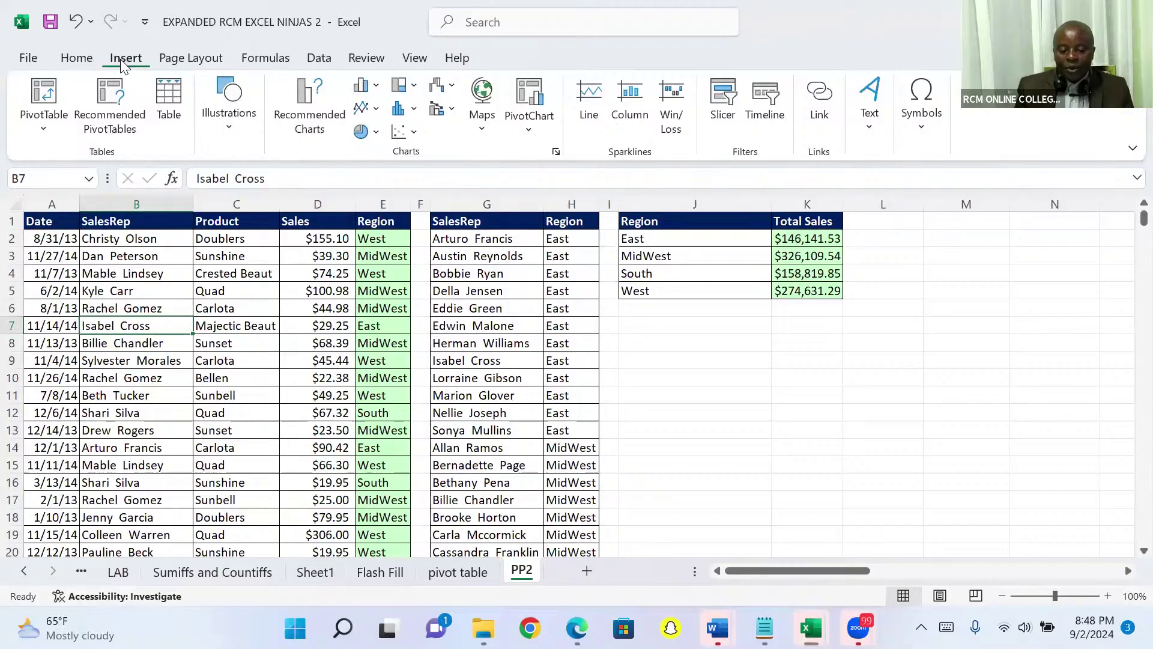
pyautogui.click(45, 91)
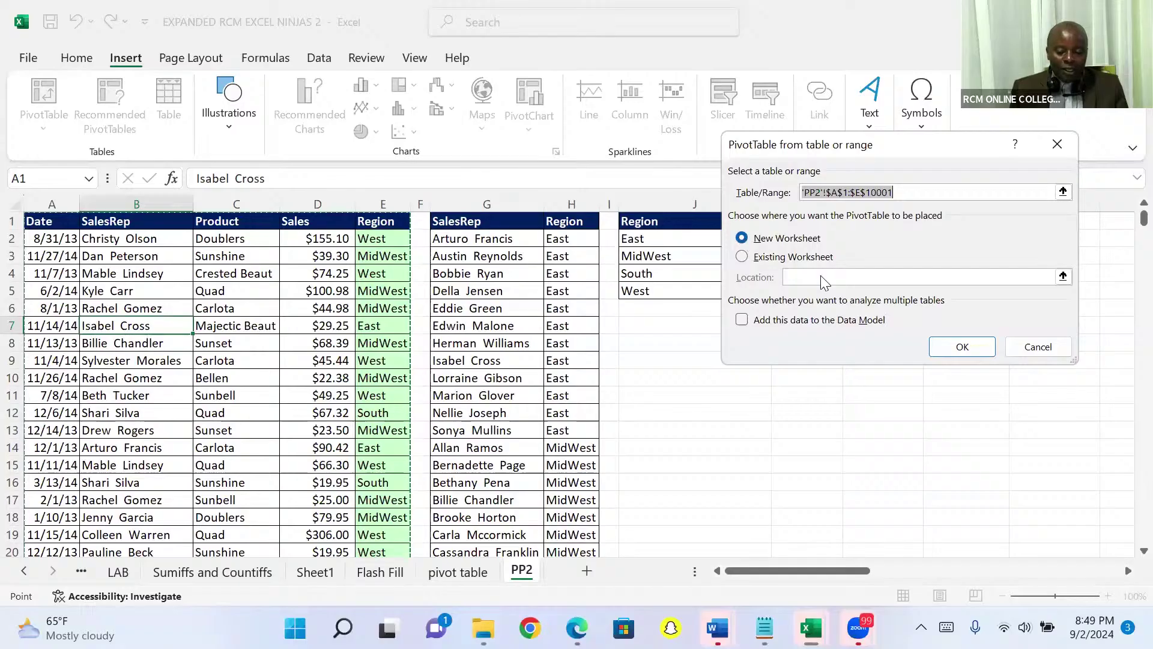
pyautogui.click(944, 347)
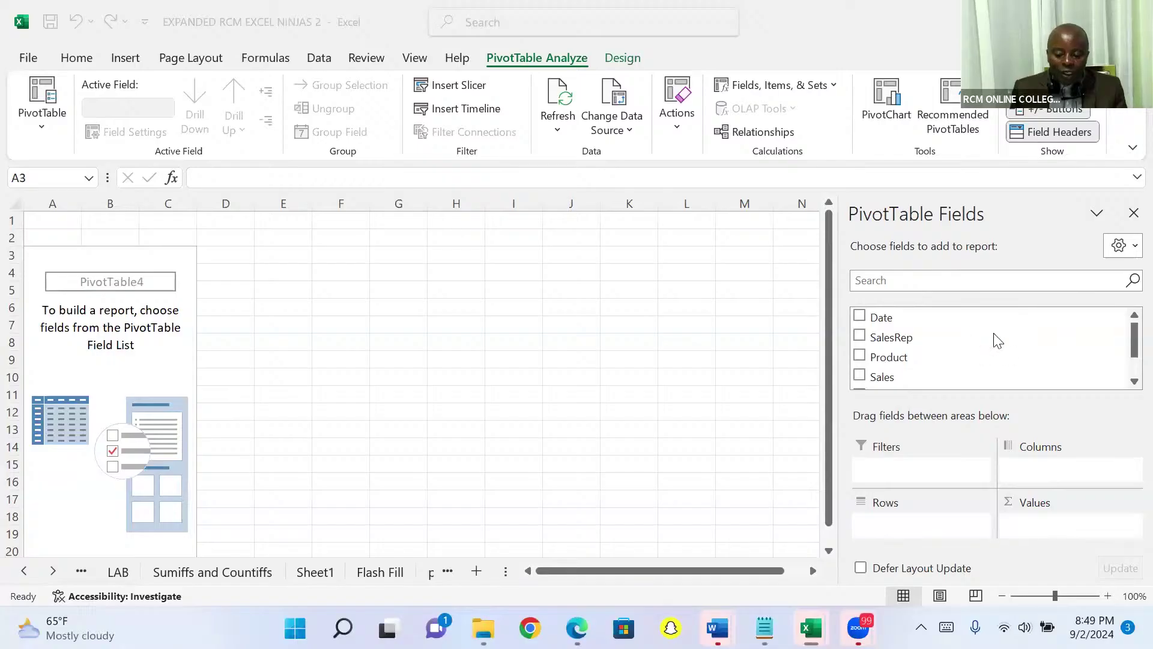
# Step: Summarise sales by region in the empty PivotTable, with Sales summed as values and Region as rows
pyautogui.click(1125, 381)
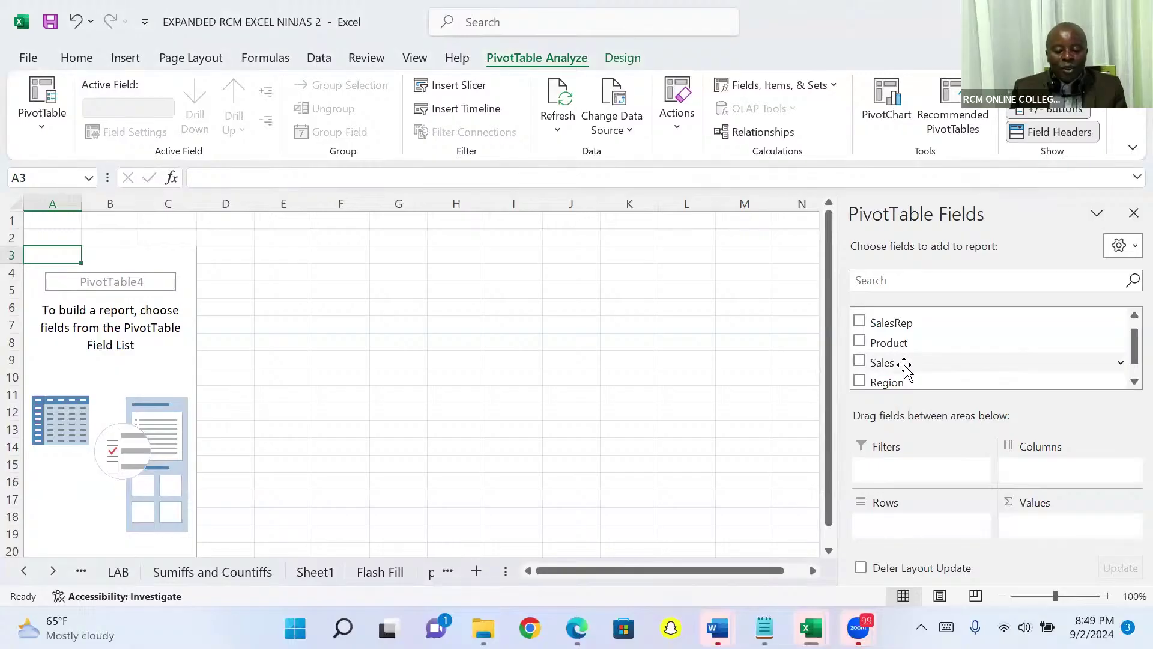
pyautogui.scroll(-1, 901, 366)
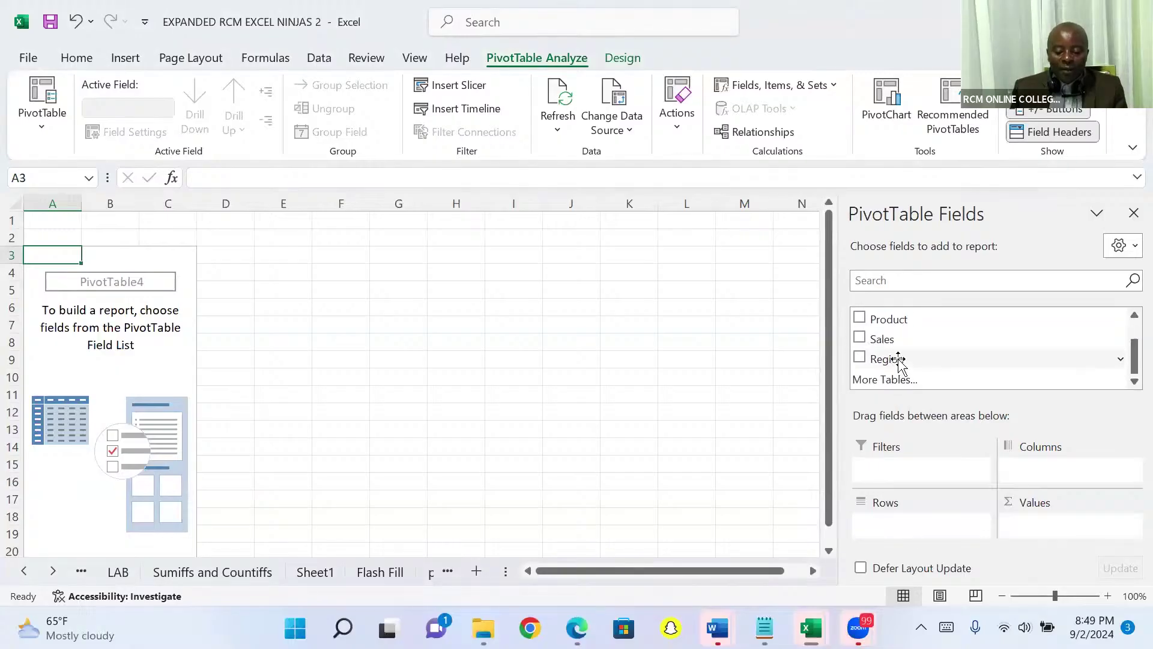
pyautogui.moveTo(891, 341); pyautogui.dragTo(1030, 528)
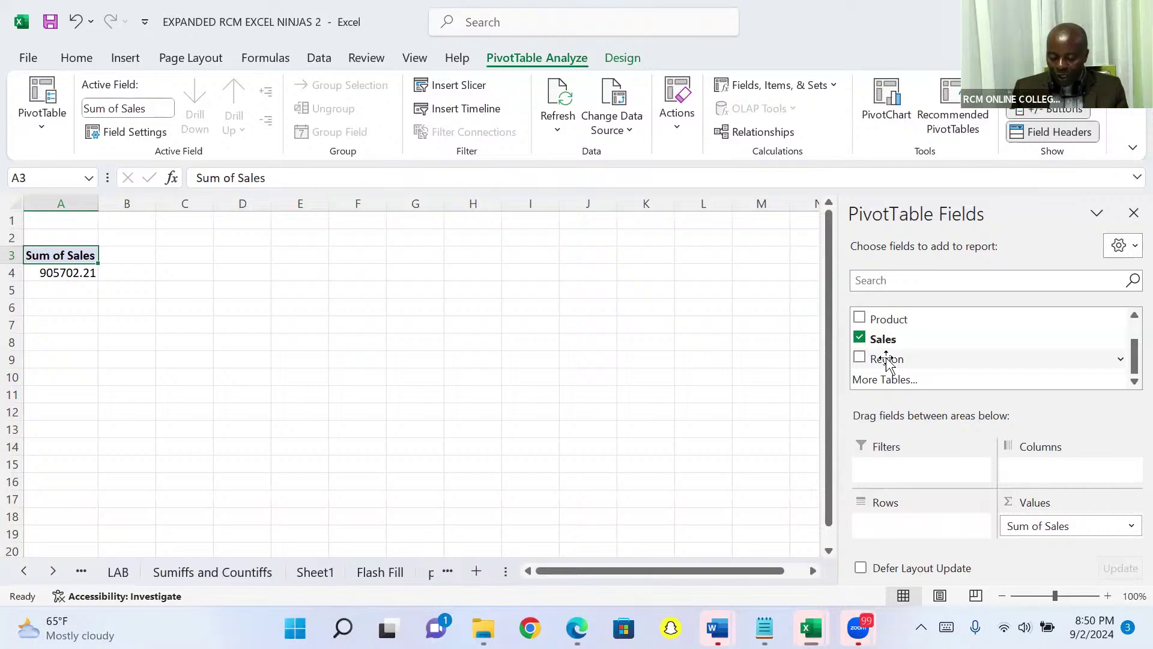
pyautogui.moveTo(887, 360); pyautogui.dragTo(897, 496)
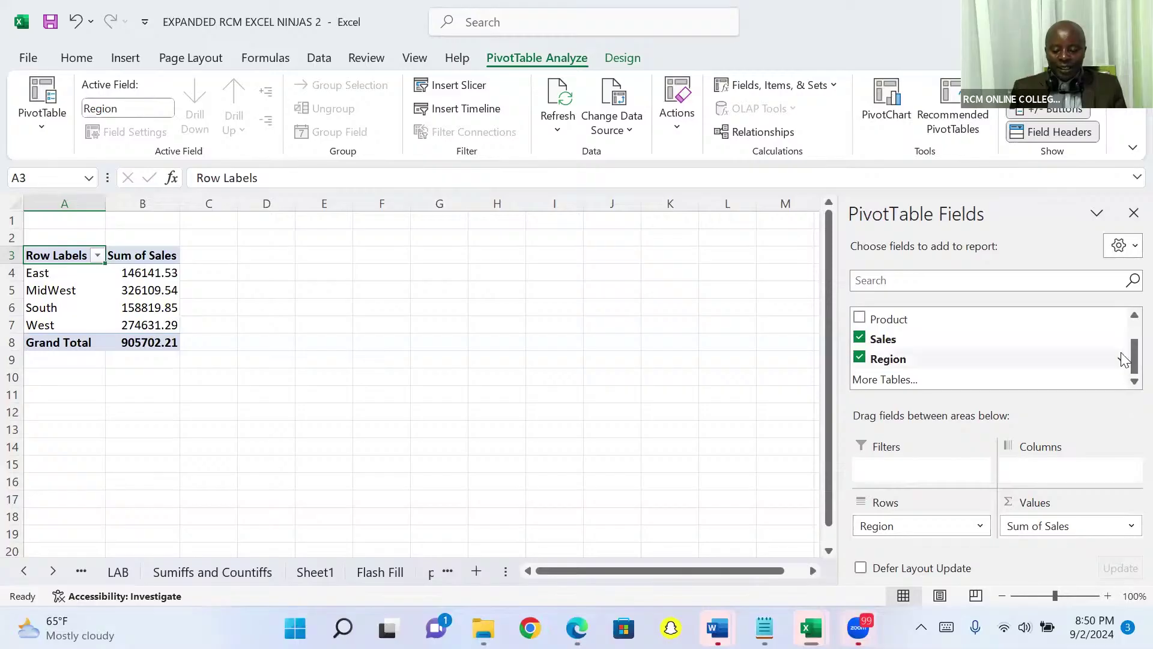
pyautogui.scroll(3, 1127, 319)
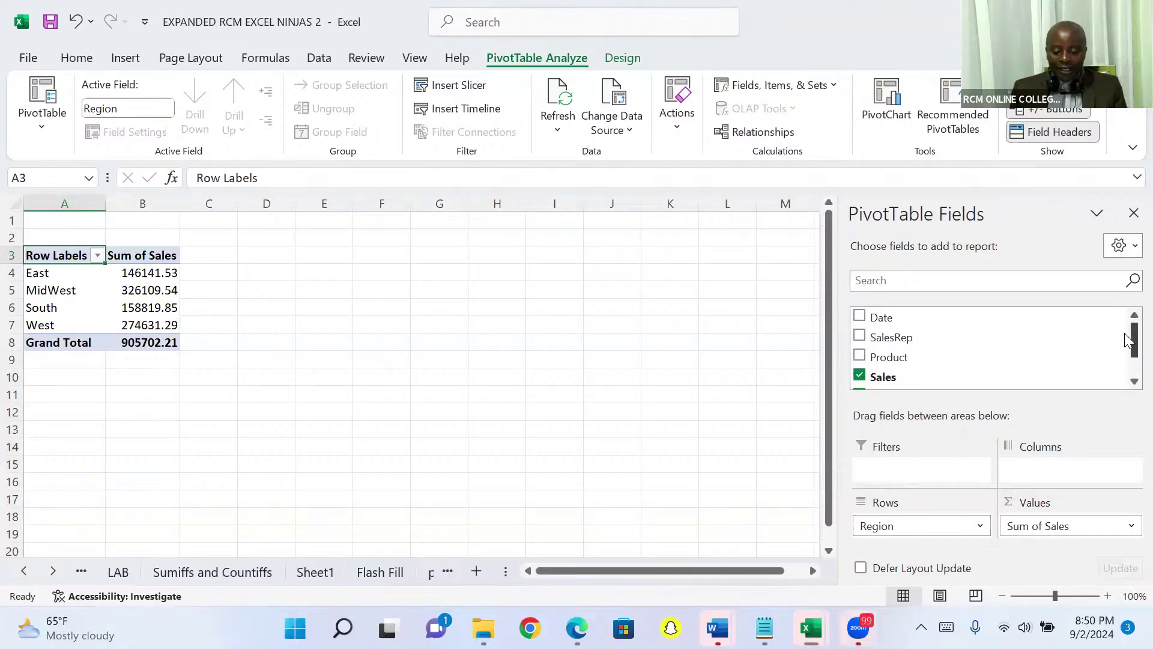
pyautogui.click(1133, 381)
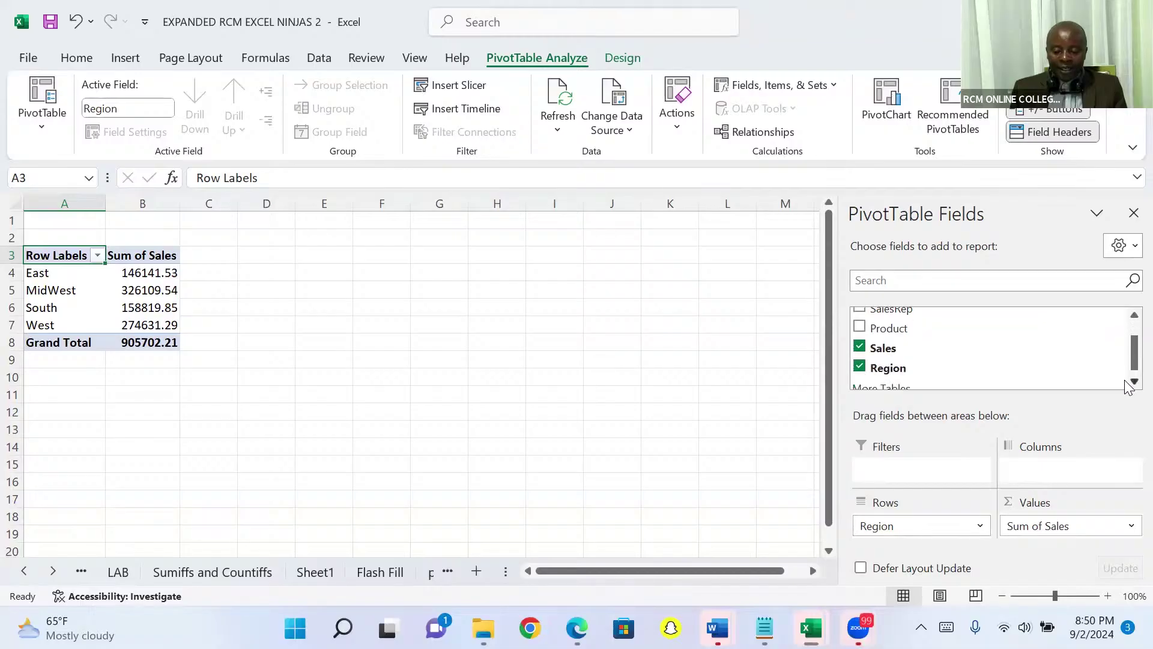
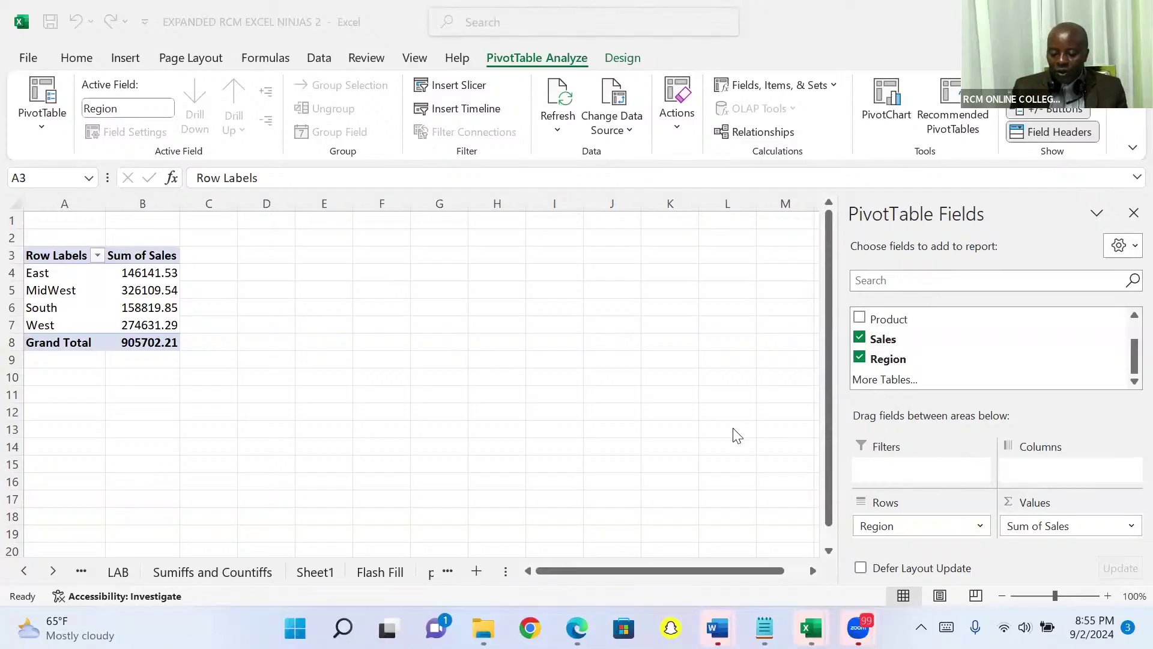
# Step: Permanently delete Sheet2, which holds the PivotTable of sales by region
pyautogui.click(697, 404)
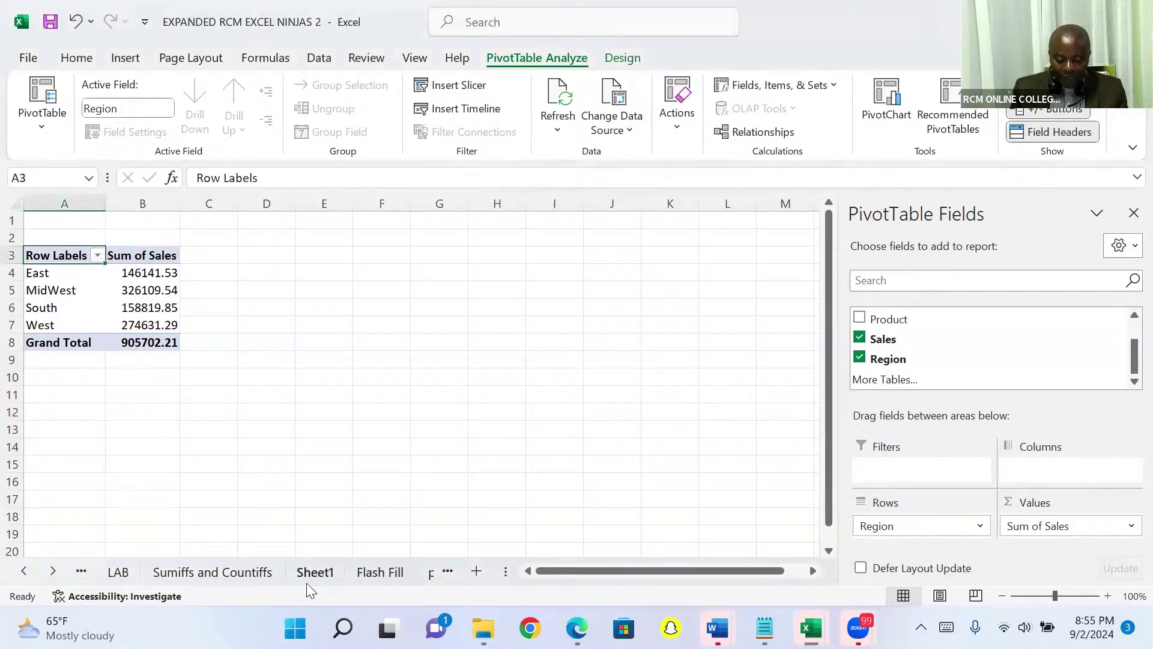
pyautogui.click(54, 569)
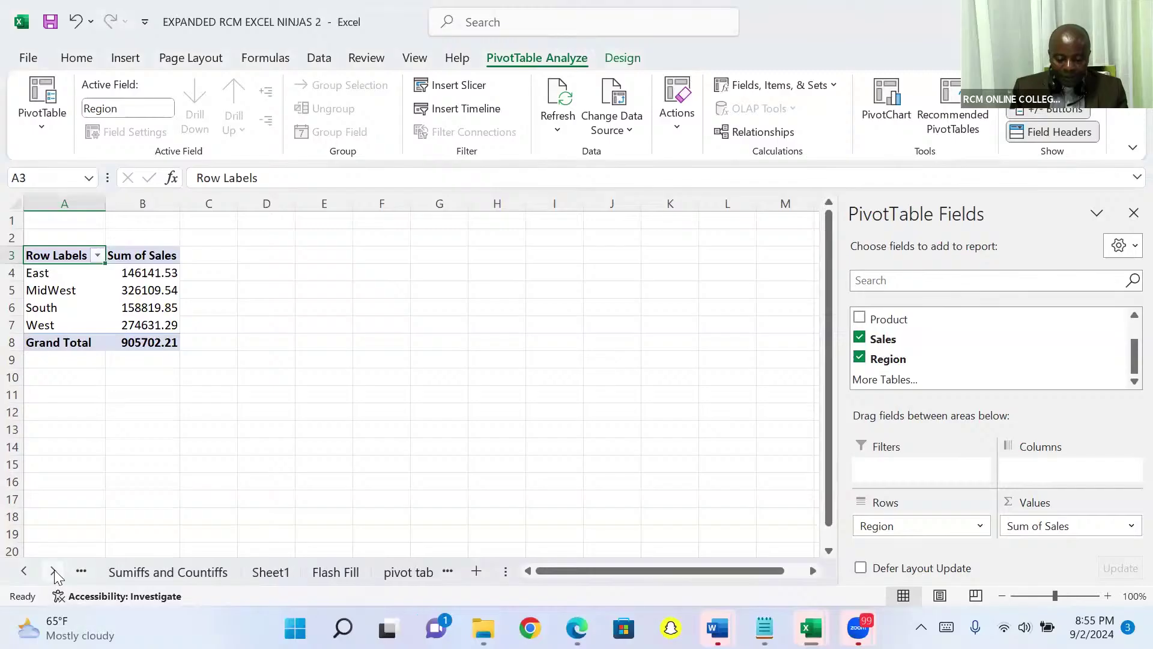
pyautogui.click(54, 569)
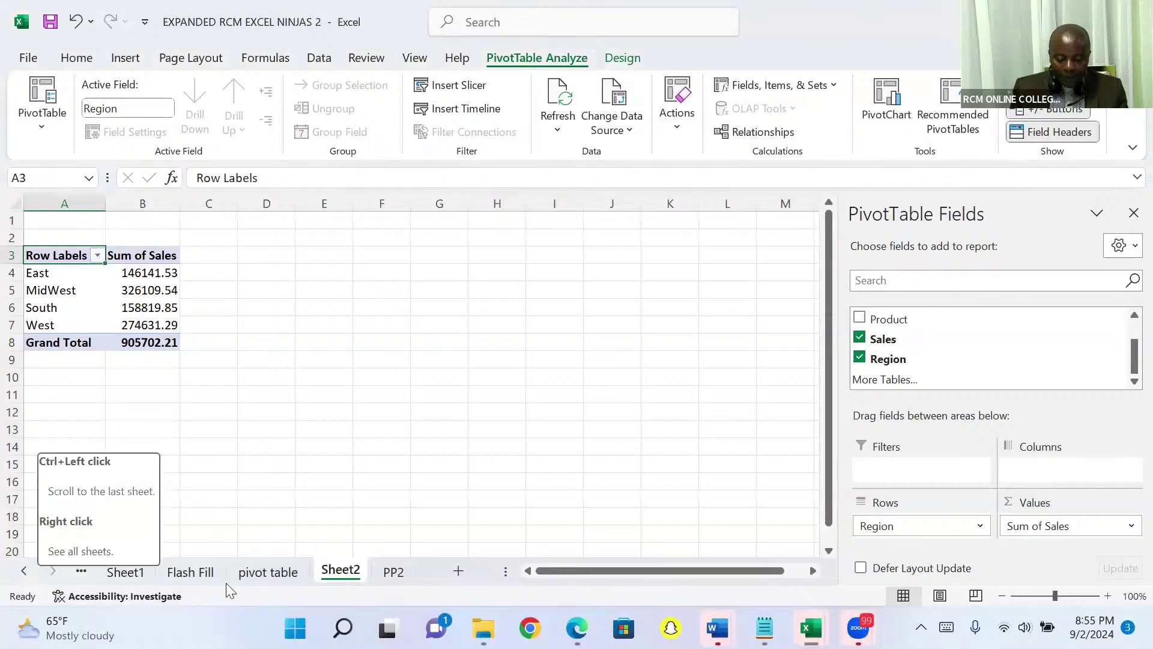
pyautogui.rightClick(337, 576)
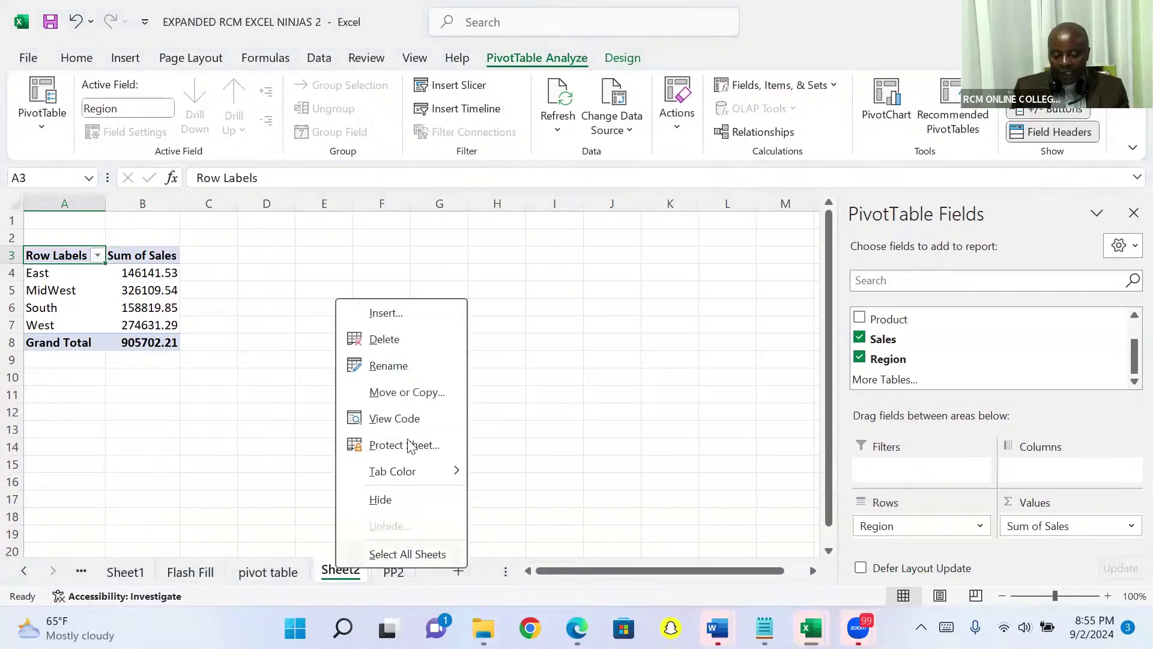
pyautogui.click(406, 342)
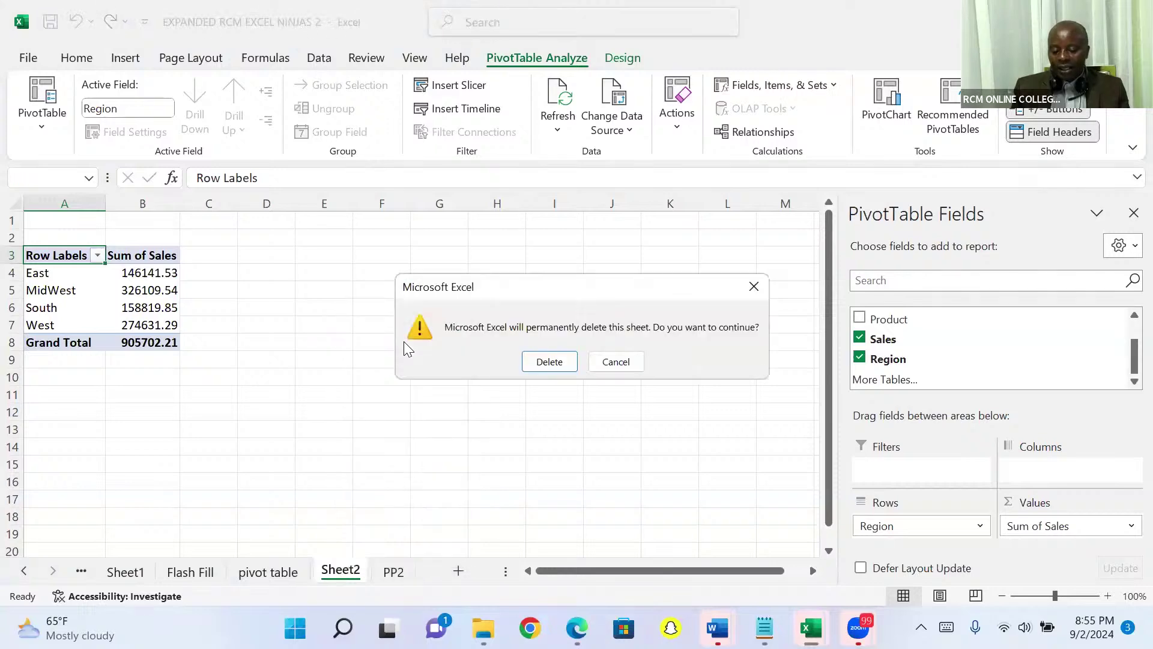
pyautogui.click(545, 363)
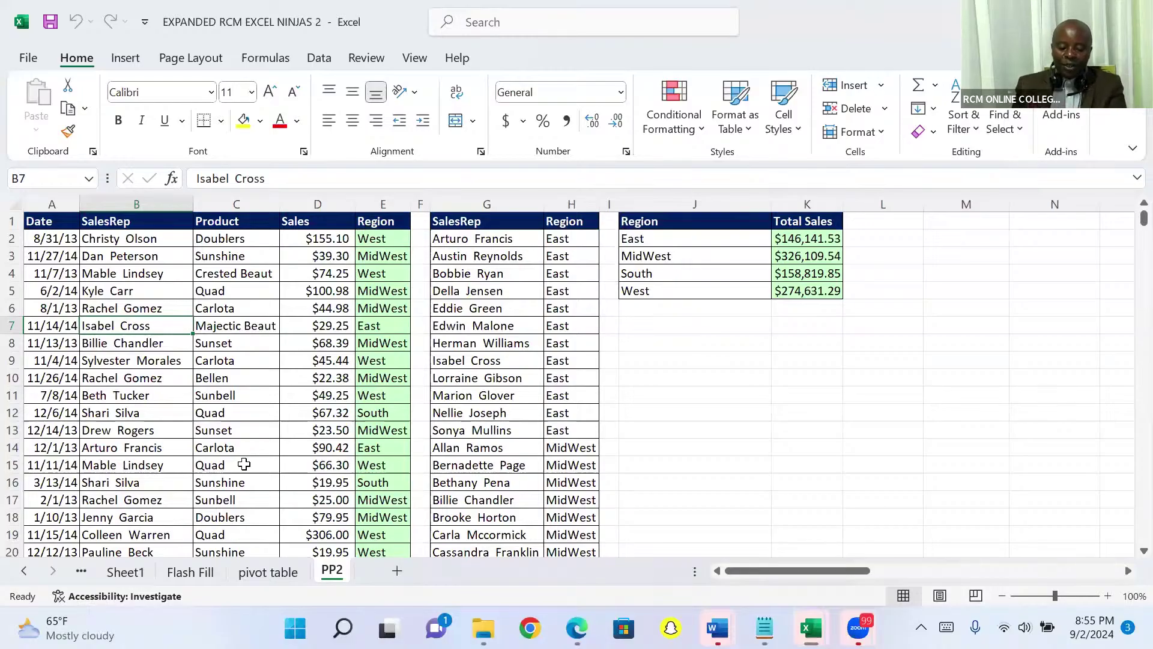
# Step: Build a PivotTable from PP2 range A1:E10001 on a new worksheet, with Sales summed as values and Region as rows
pyautogui.click(218, 433)
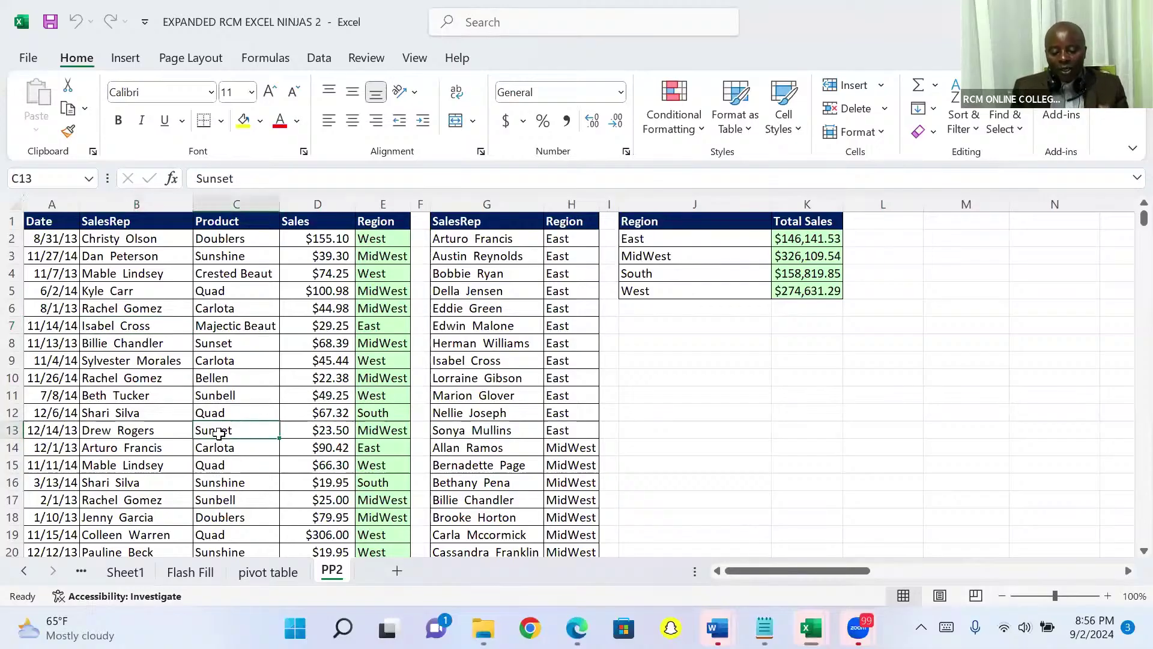
pyautogui.click(125, 60)
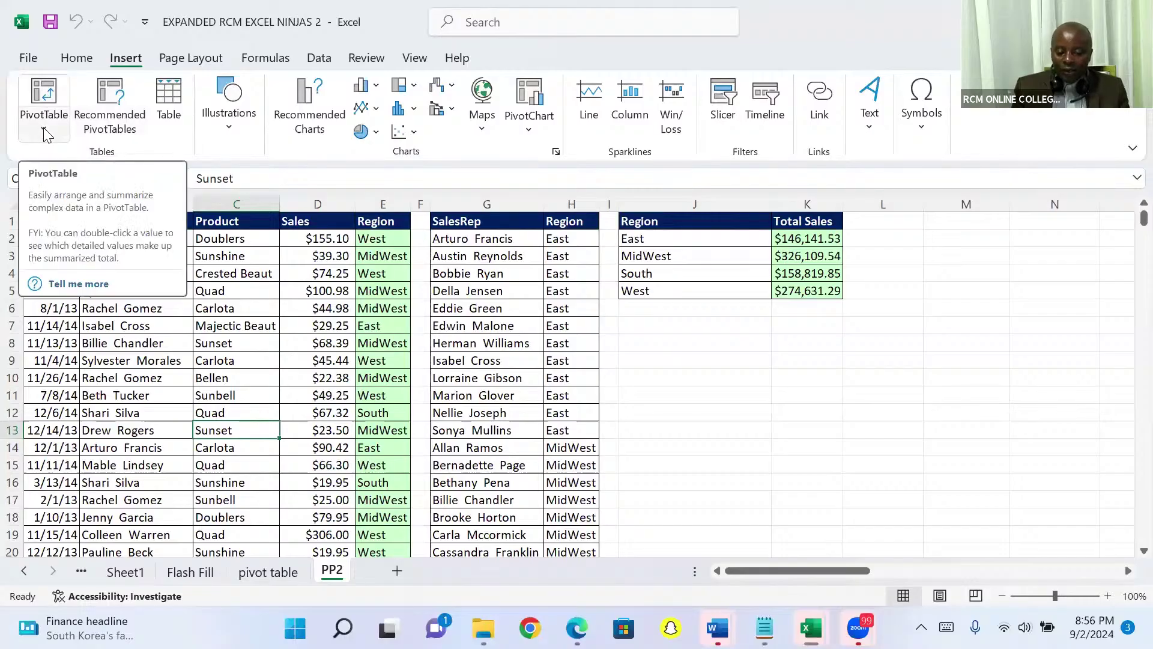
pyautogui.click(44, 94)
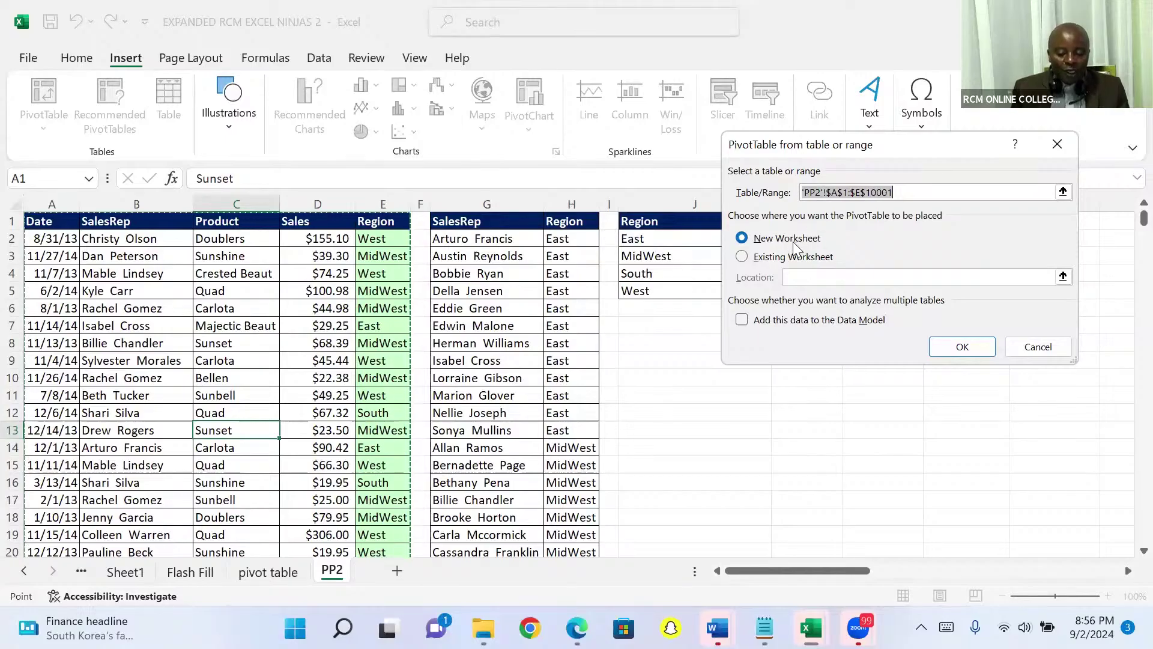
pyautogui.click(949, 346)
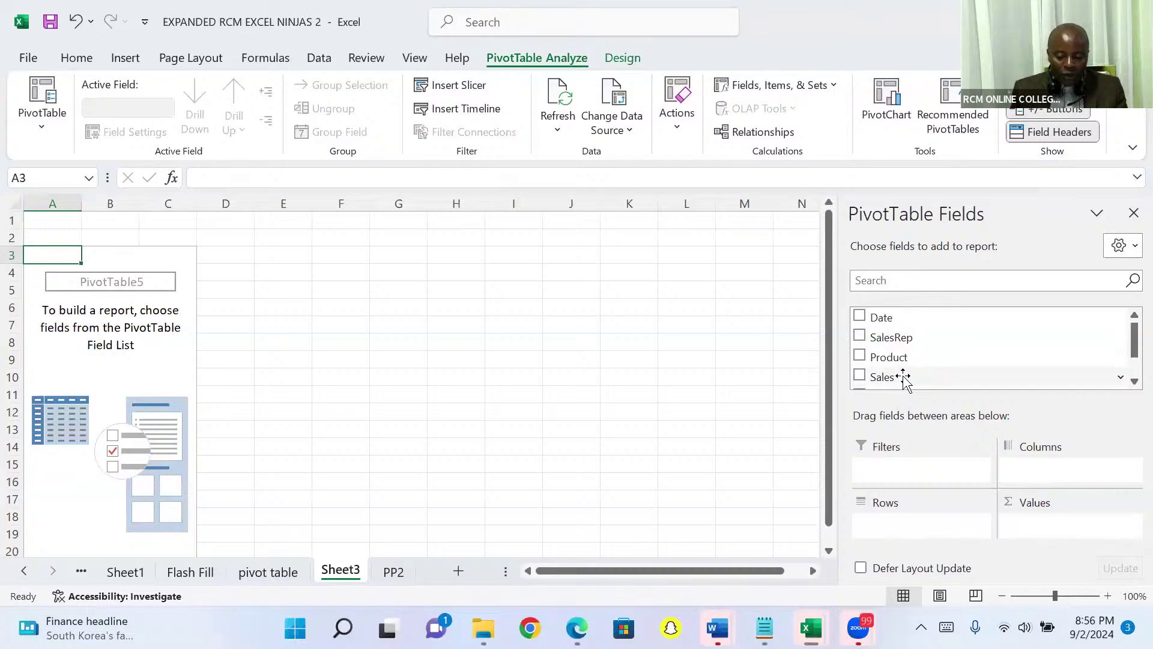
pyautogui.moveTo(904, 376); pyautogui.dragTo(1031, 532)
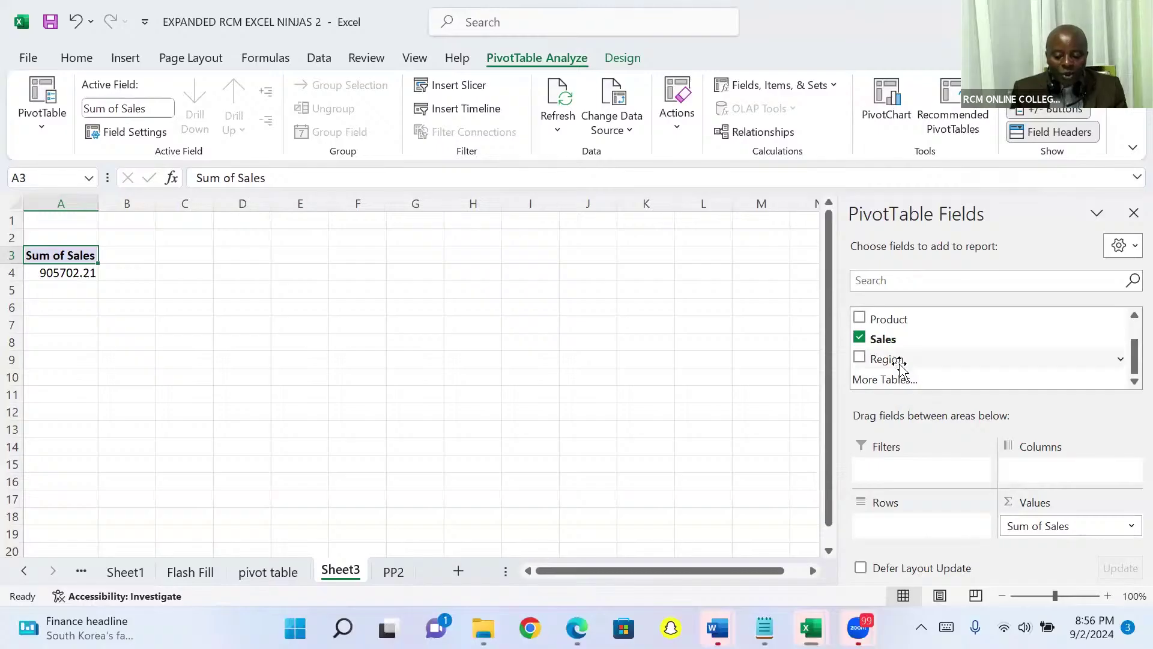
pyautogui.moveTo(897, 360); pyautogui.dragTo(895, 483)
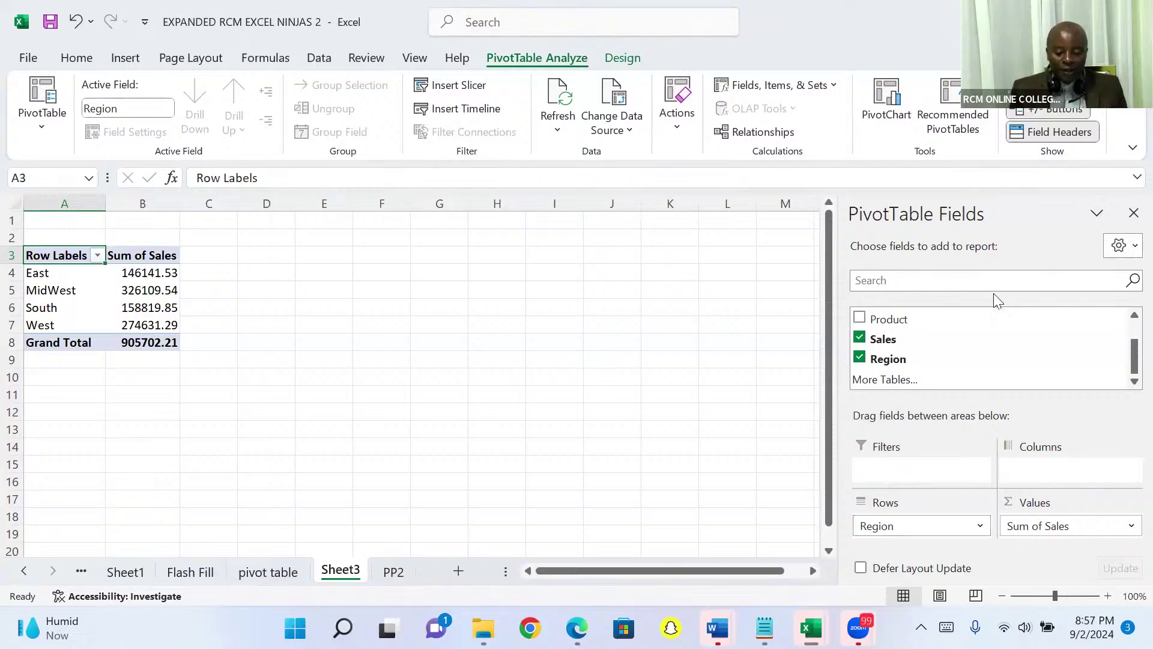
# Step: Insert a Clustered Column PivotChart of sales by region and move it up to row 1, spanning about columns D to K
pyautogui.click(891, 99)
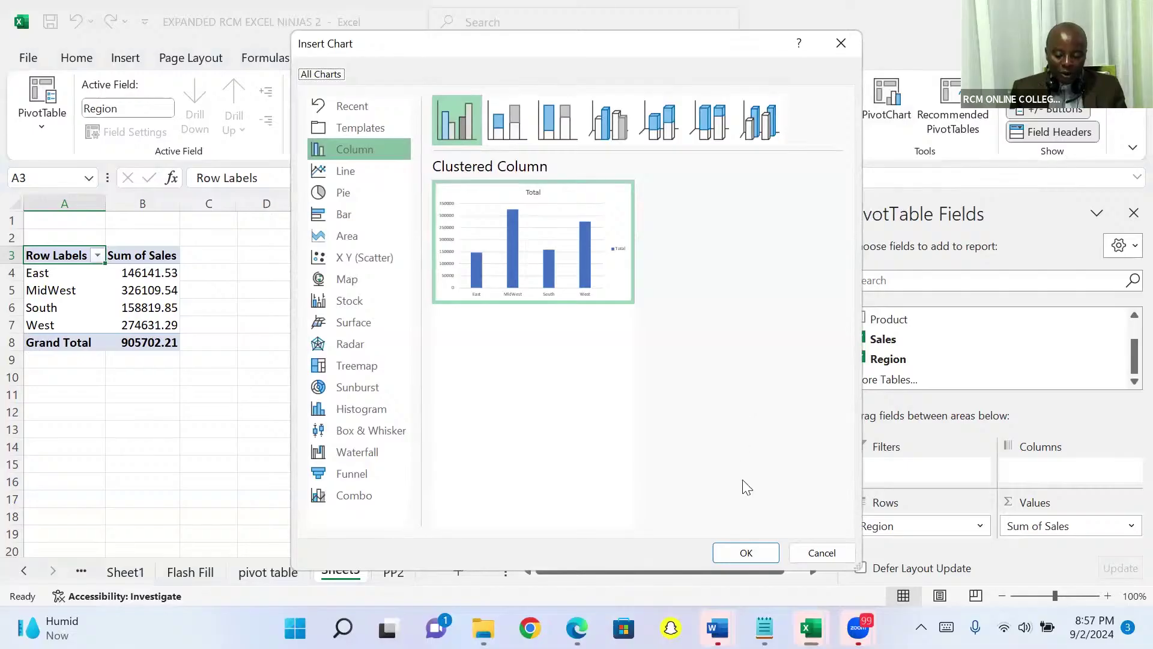
pyautogui.press('Return')
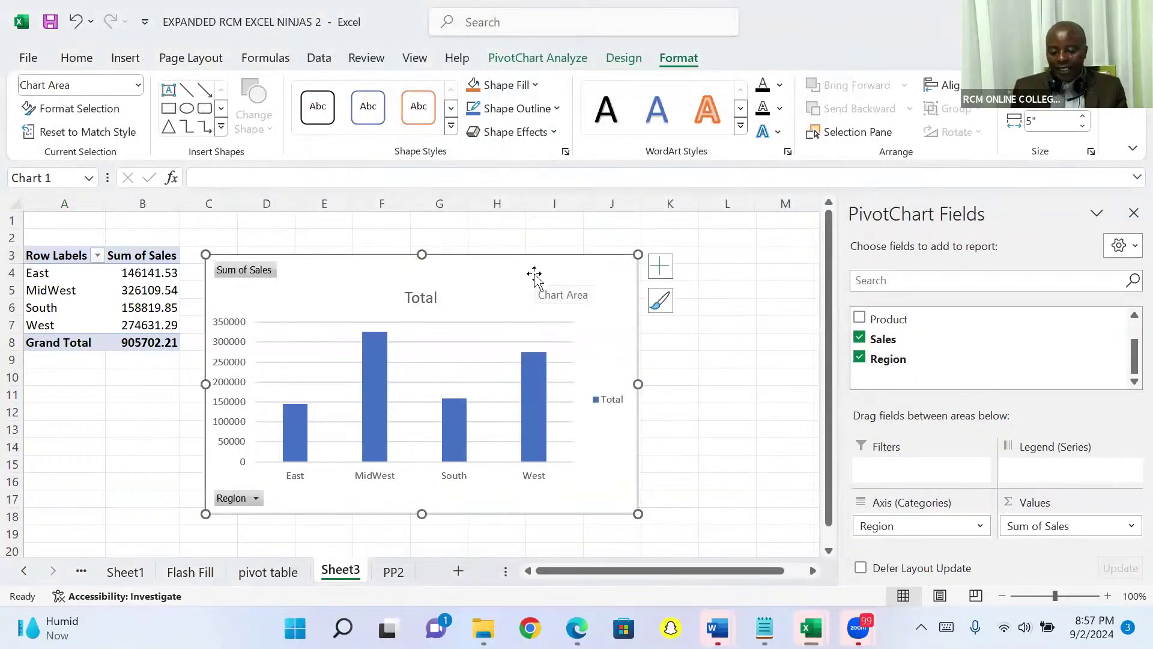
pyautogui.moveTo(535, 270); pyautogui.dragTo(615, 240)
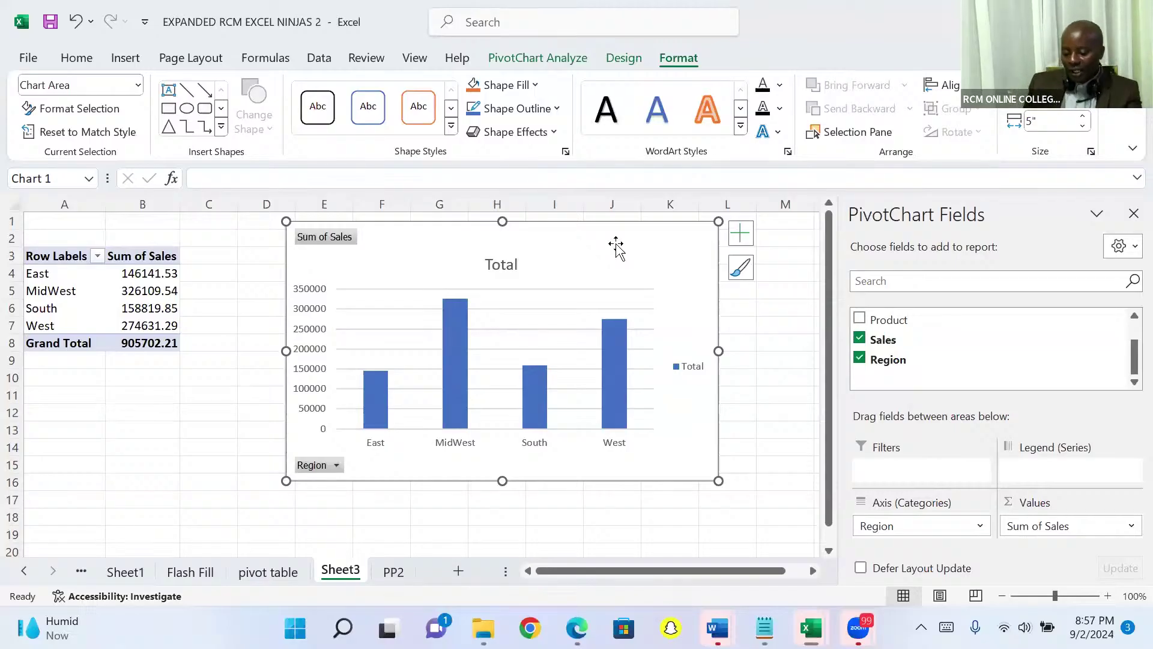
# Step: Filter the PivotChart's Region field to include only East
pyautogui.click(337, 466)
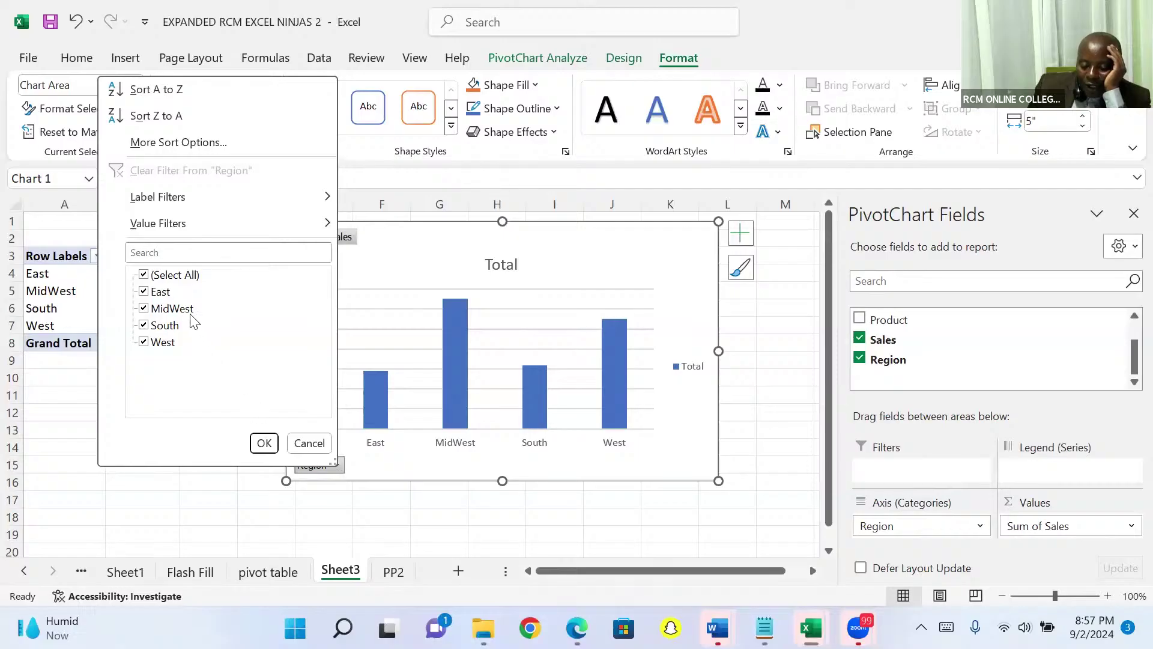
pyautogui.click(144, 276)
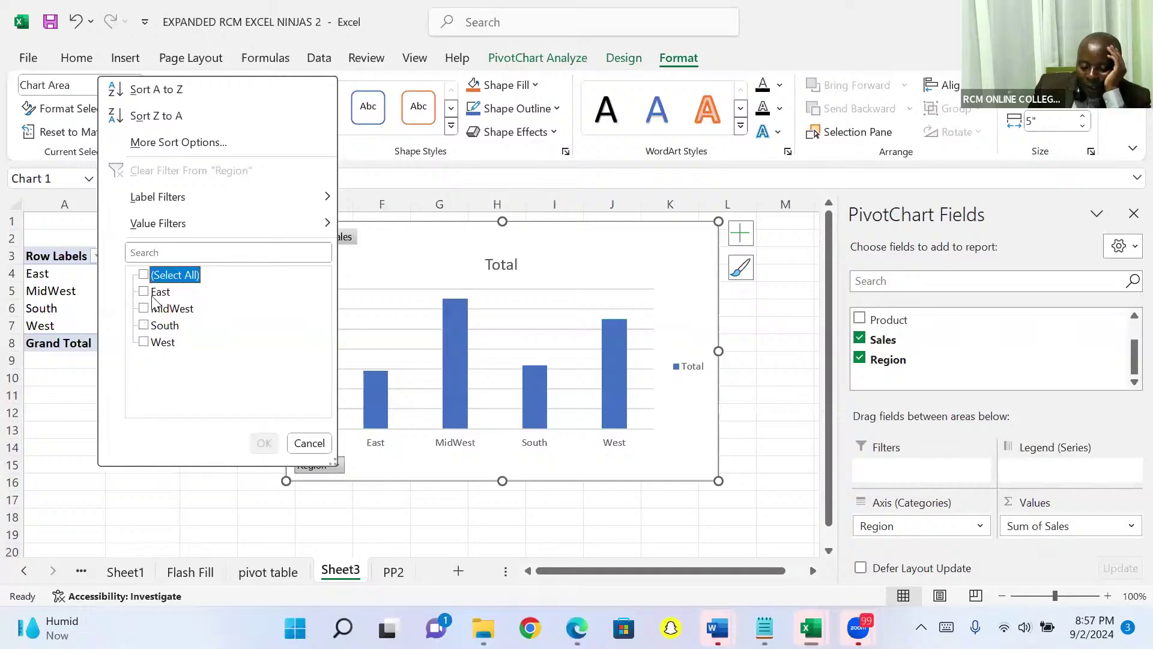
pyautogui.click(143, 293)
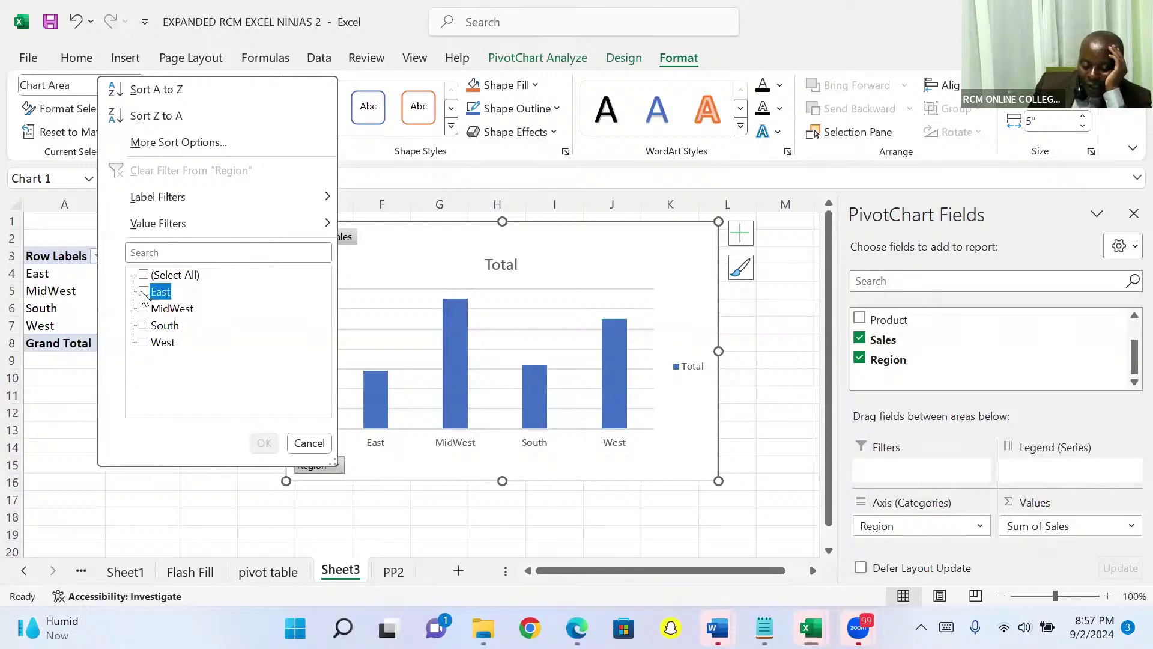
pyautogui.click(143, 293)
pyautogui.click(264, 442)
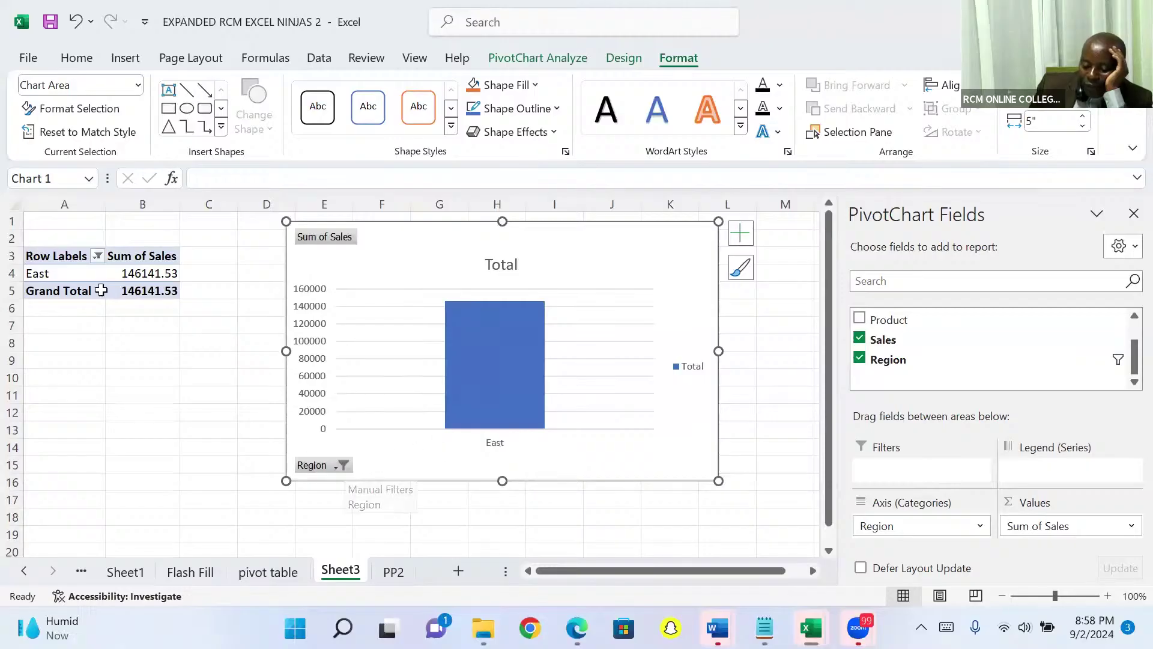
# Step: Add South to the Region filter of Sheet3's PivotChart so it includes both East and South
pyautogui.click(341, 467)
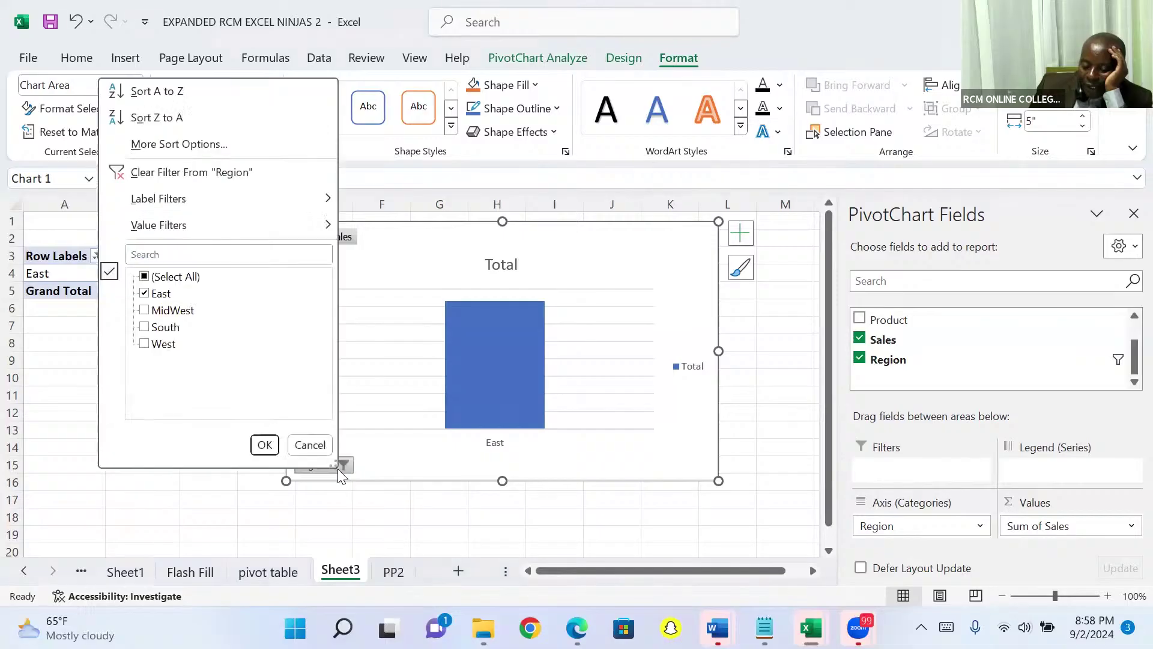
pyautogui.click(144, 326)
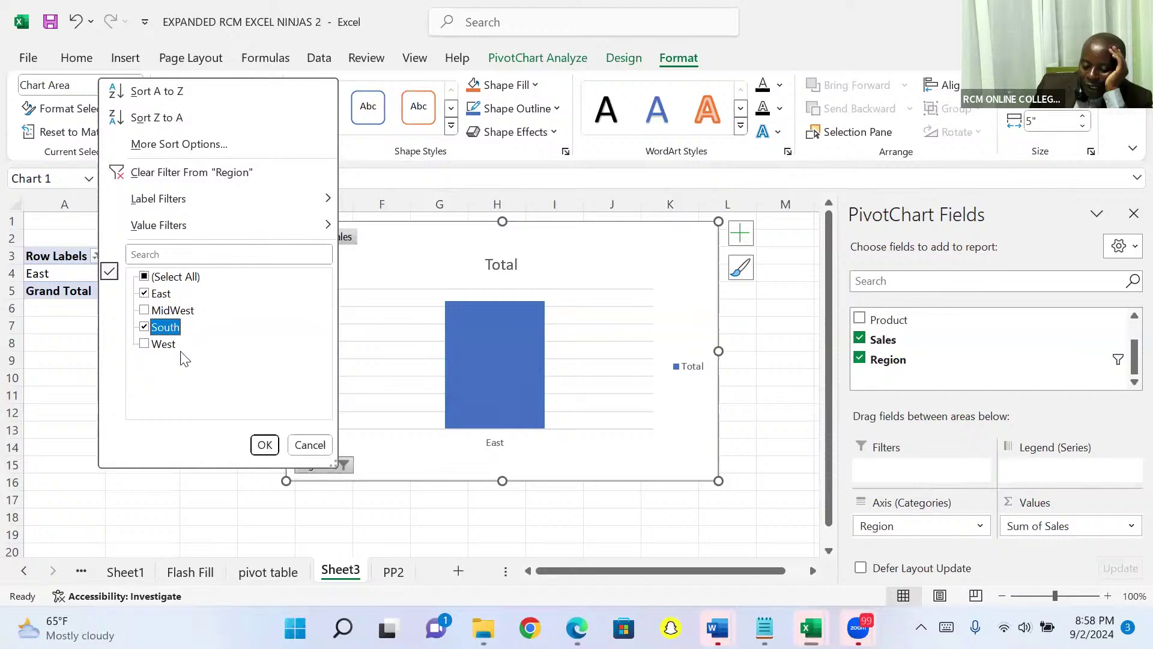
pyautogui.click(260, 444)
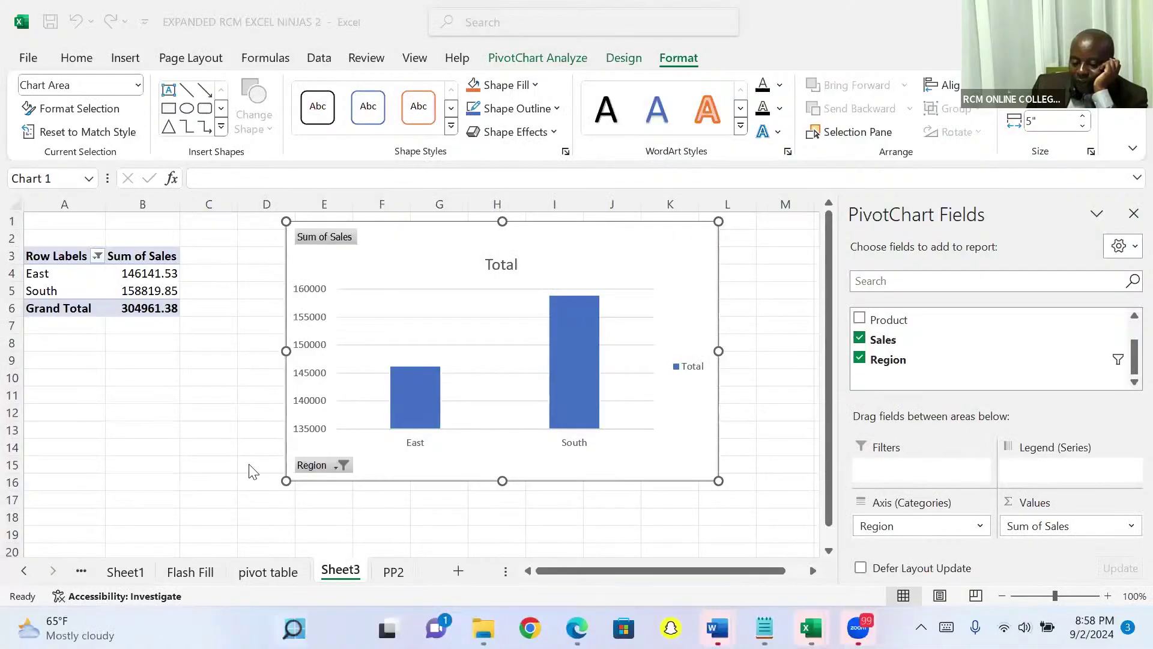
pyautogui.click(250, 465)
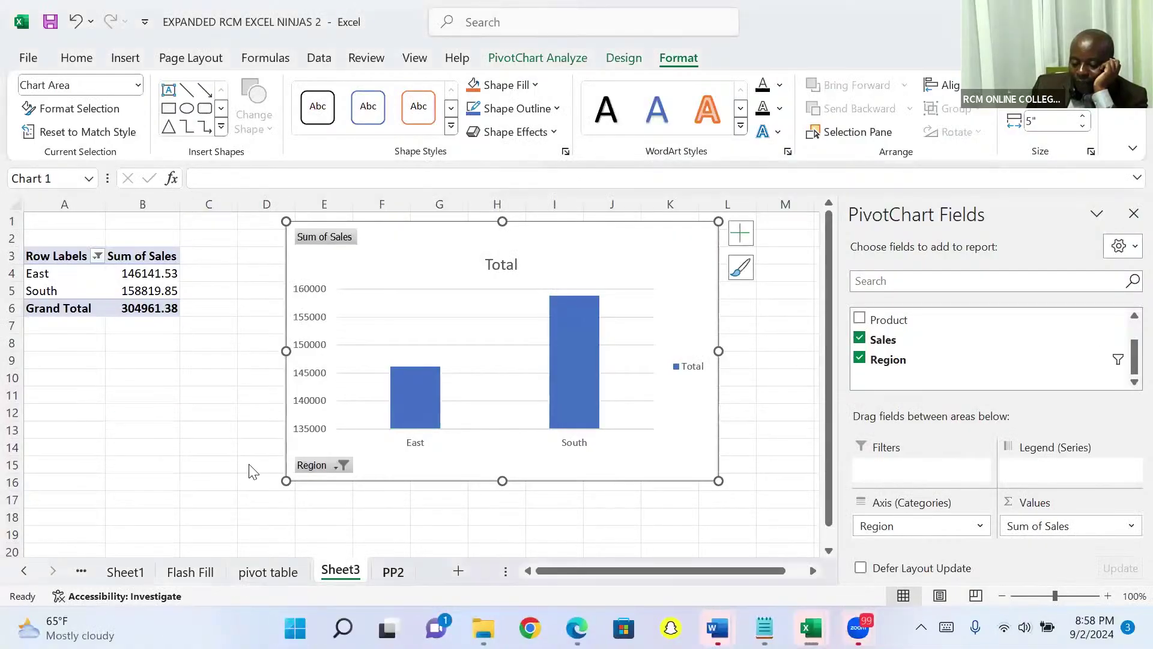
# Step: Sum PP2's Sales range D2:D10001 in cell D10002 with AutoSum and delete that total
pyautogui.hotkey('ctrl', 'pagedown')
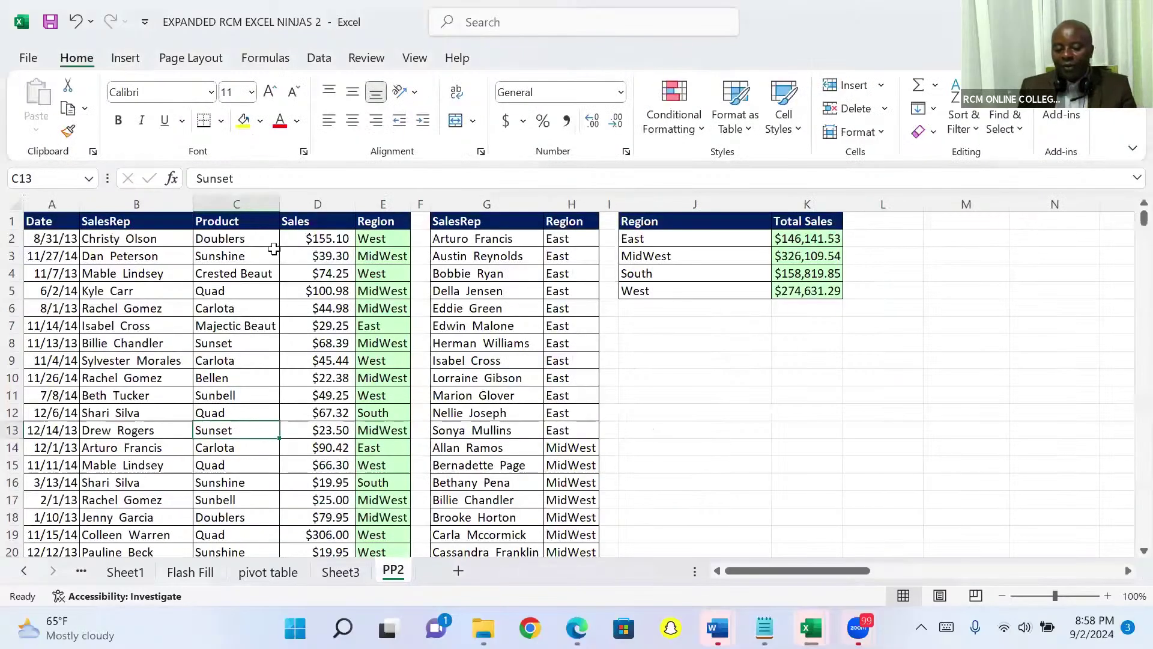
pyautogui.click(244, 236)
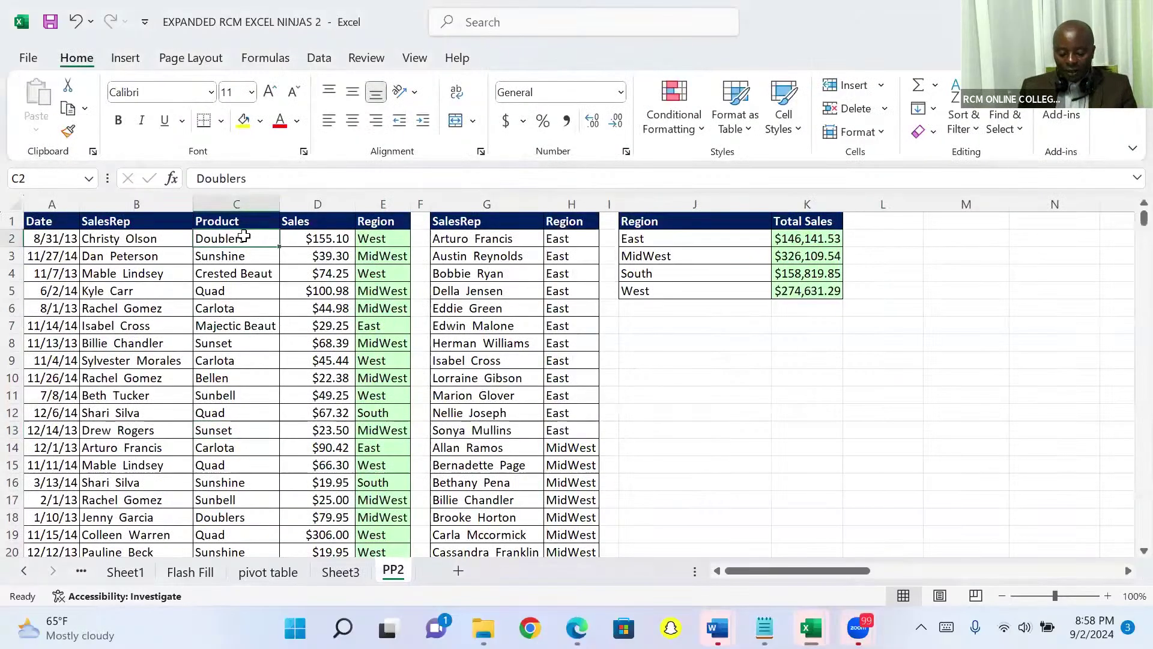
pyautogui.hotkey('ctrl', 'Down')
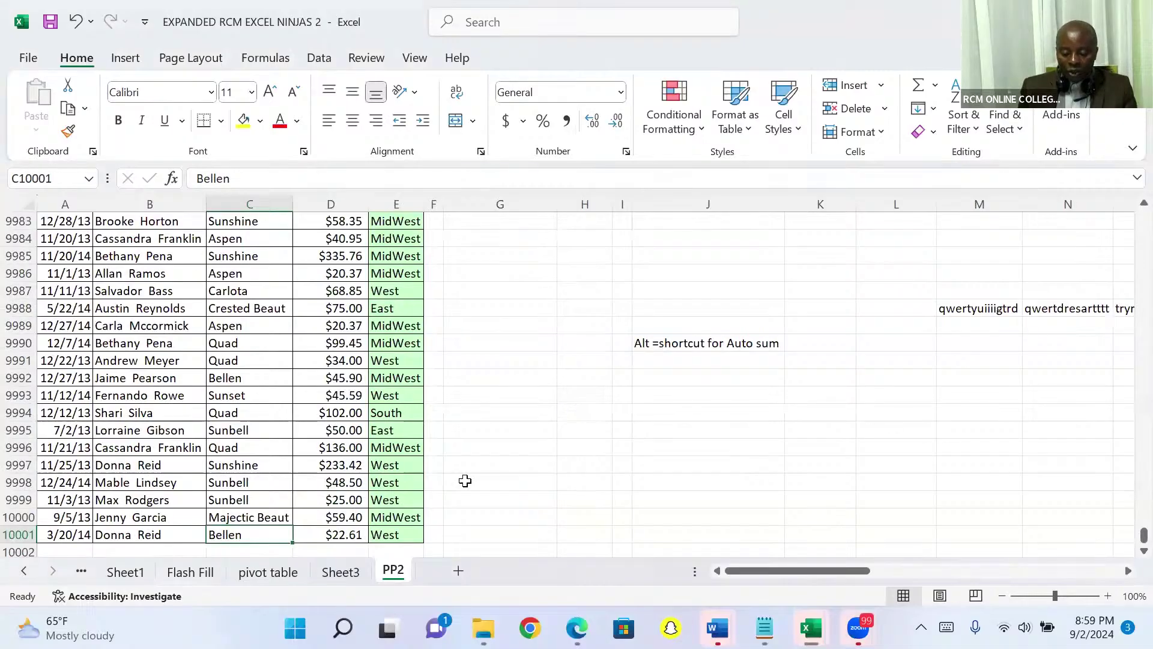
pyautogui.press('Right')
pyautogui.press('Down')
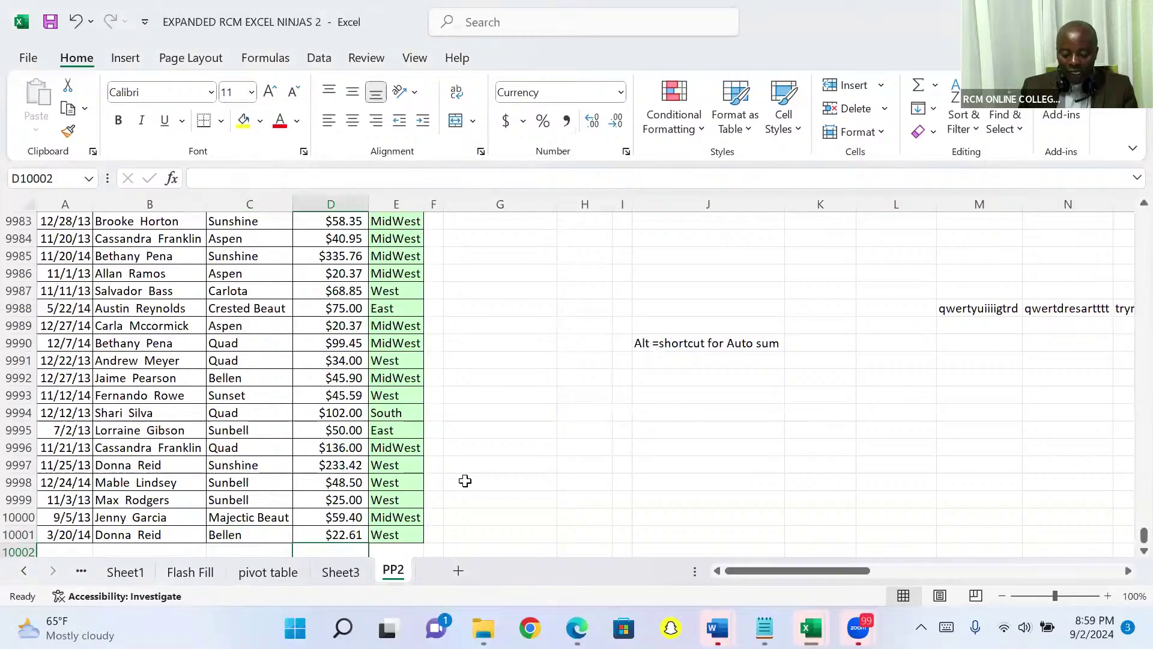
pyautogui.hotkey('alt', '=')
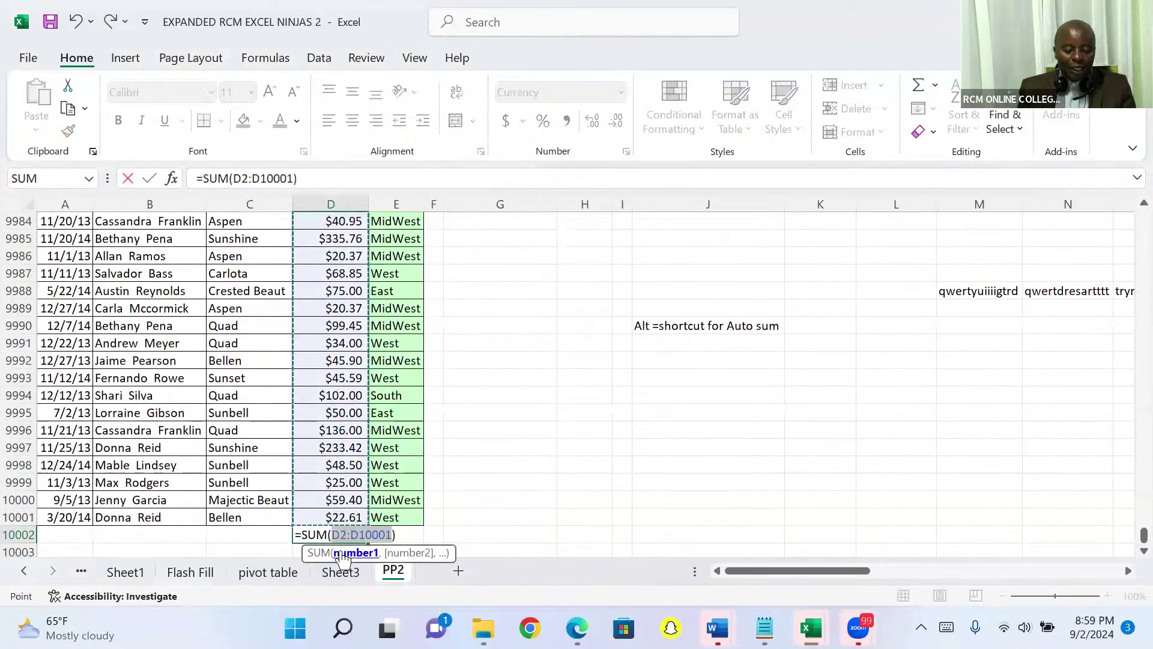
pyautogui.press('Return')
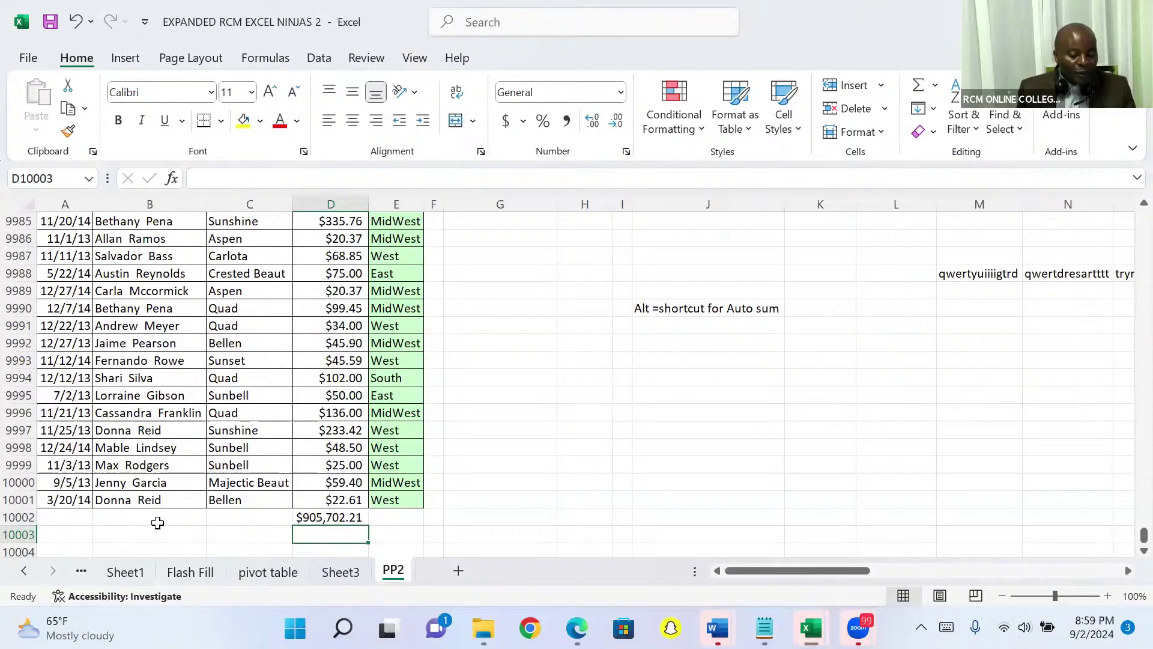
pyautogui.press('Up')
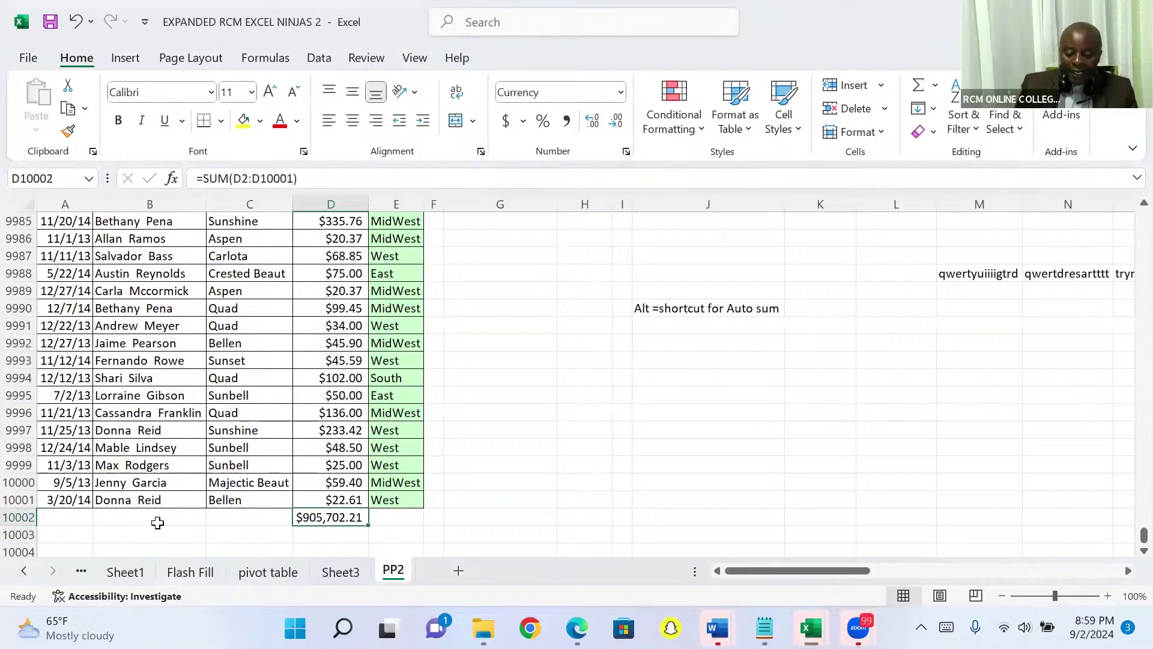
pyautogui.press('Delete')
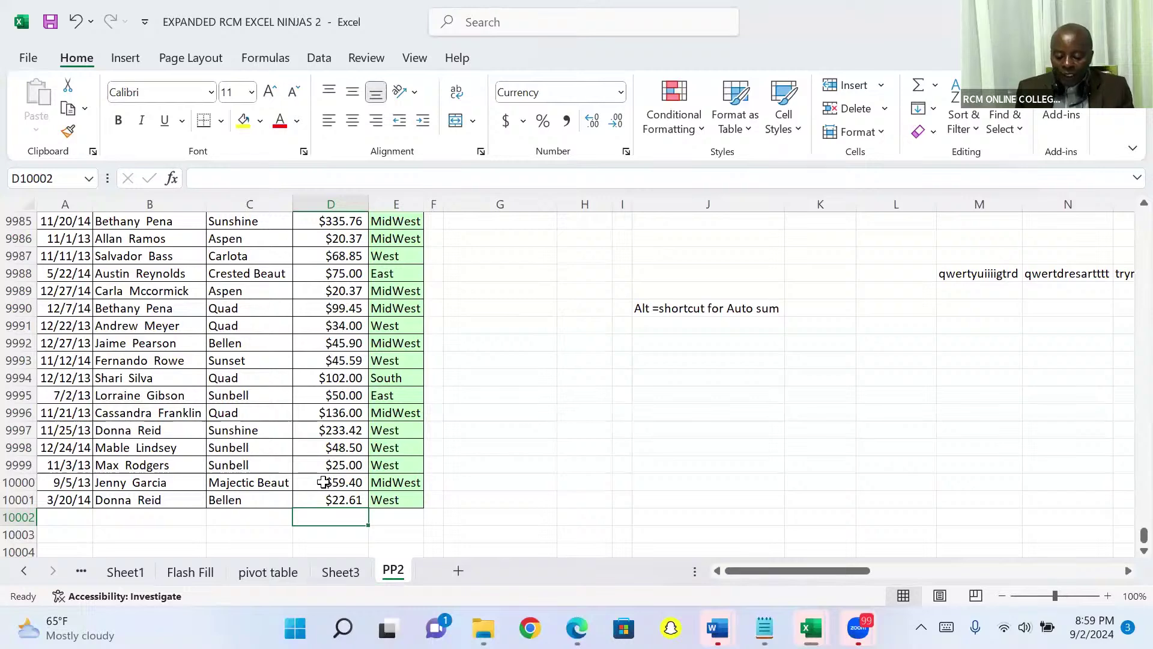
# Step: Build another PivotTable from PP2 range A1:E10001 on a new worksheet, with Sales summed as values and Region as rows
pyautogui.click(329, 379)
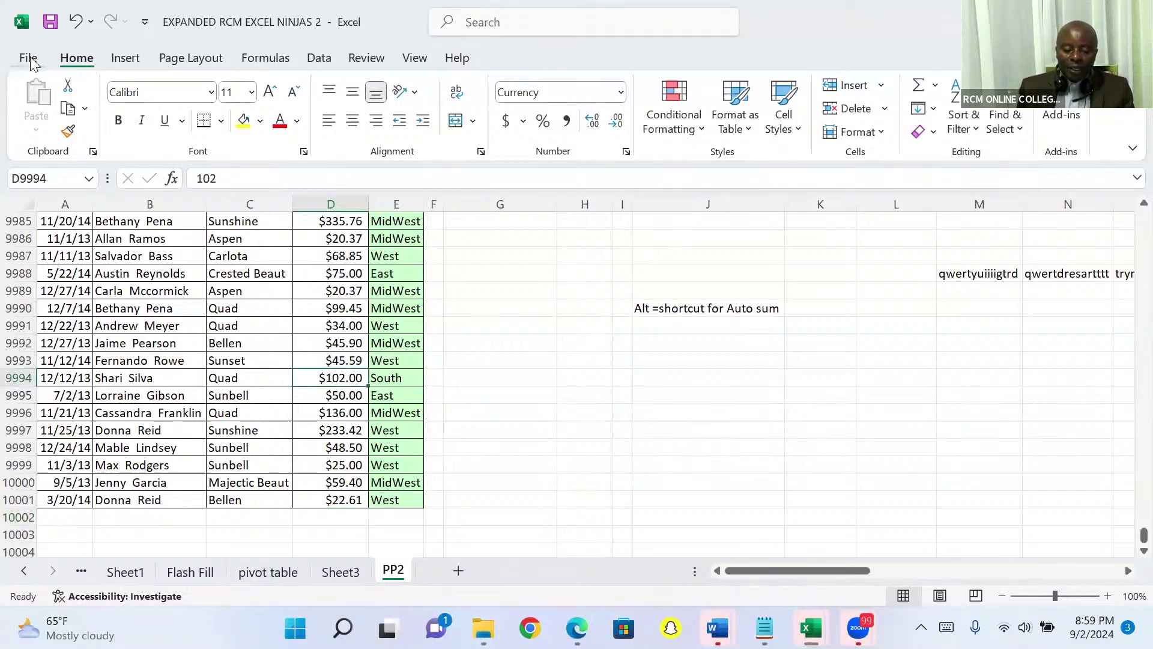
pyautogui.click(127, 60)
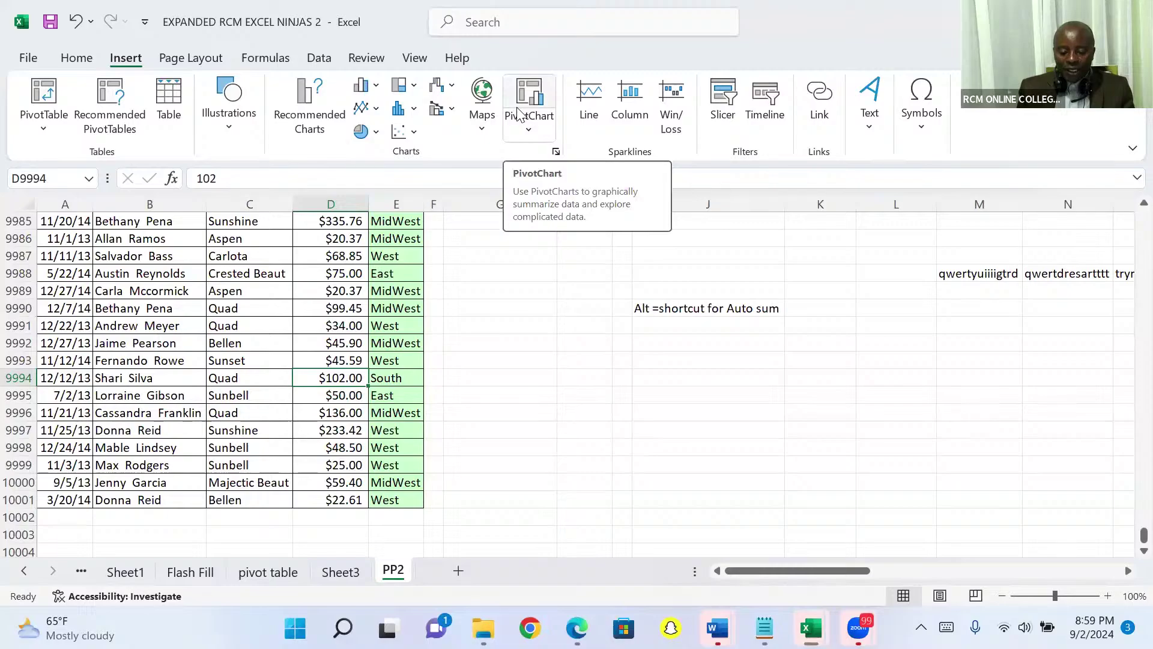
pyautogui.click(48, 93)
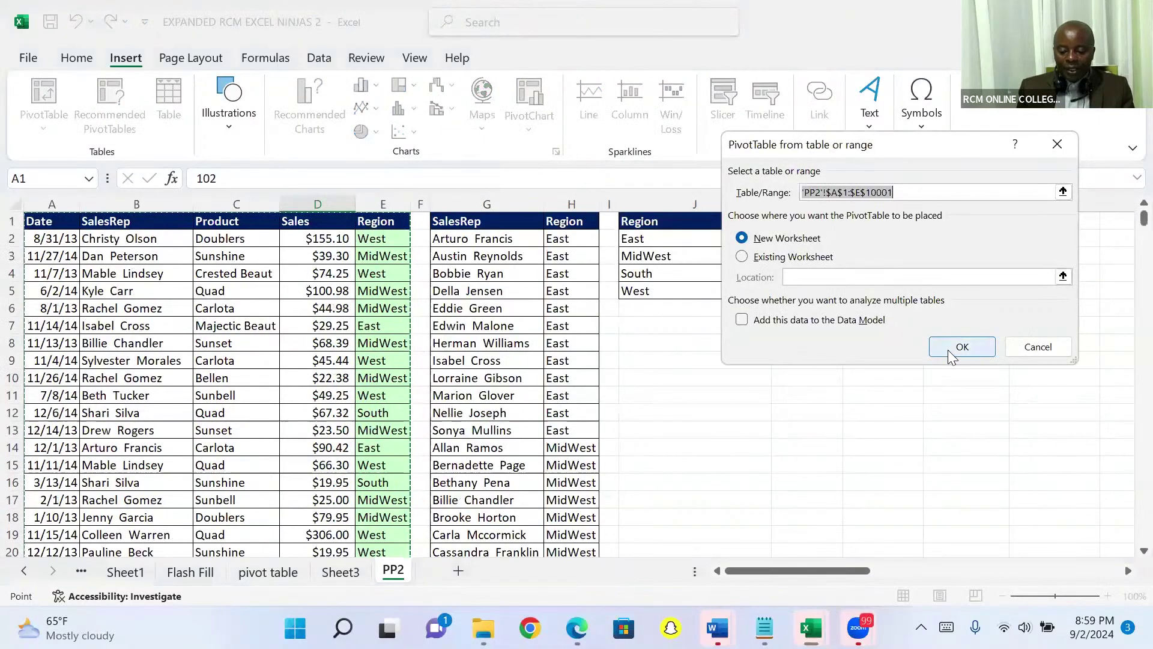
pyautogui.click(947, 351)
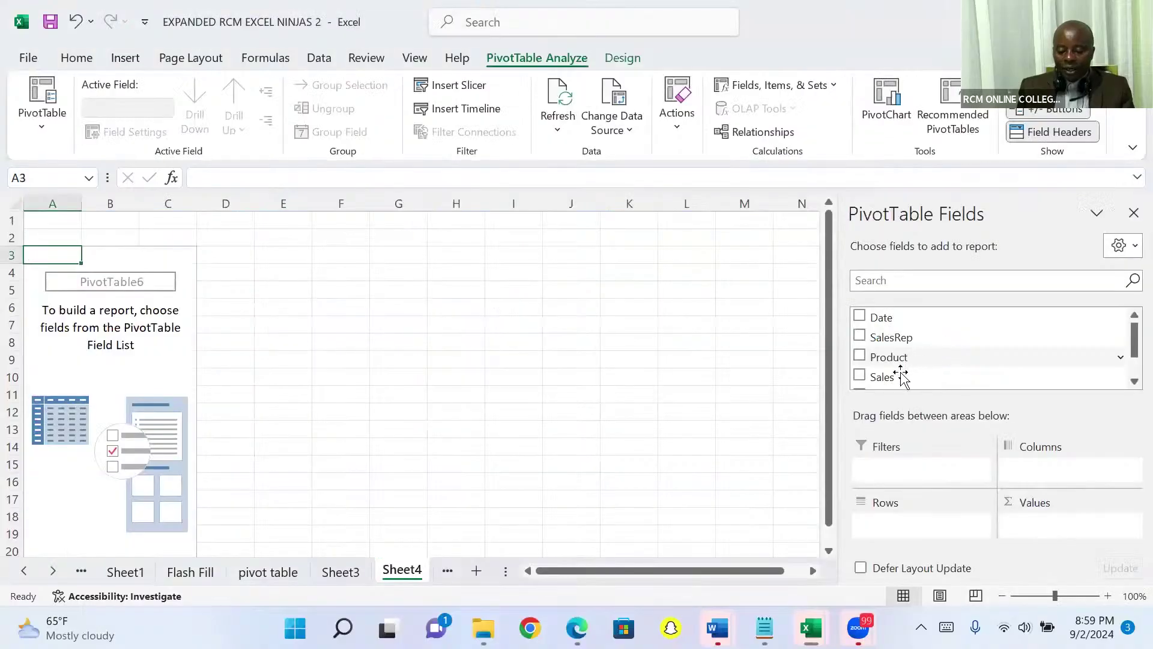
pyautogui.moveTo(901, 376); pyautogui.dragTo(1031, 524)
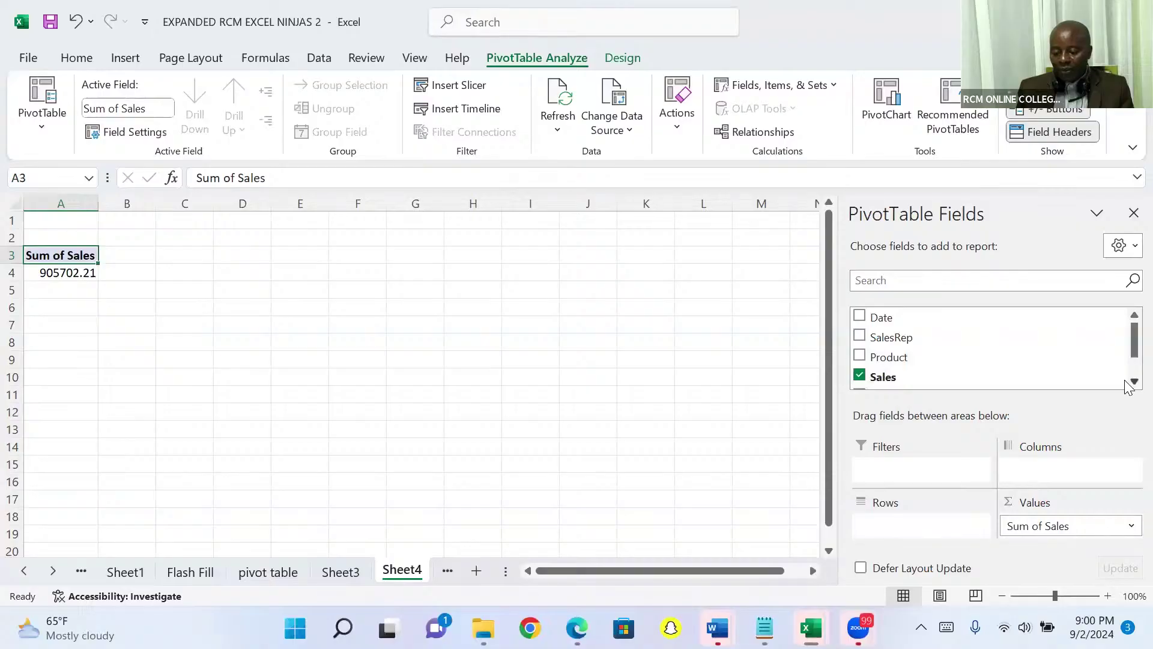
pyautogui.scroll(-1, 1128, 385)
pyautogui.scroll(-1, 1127, 385)
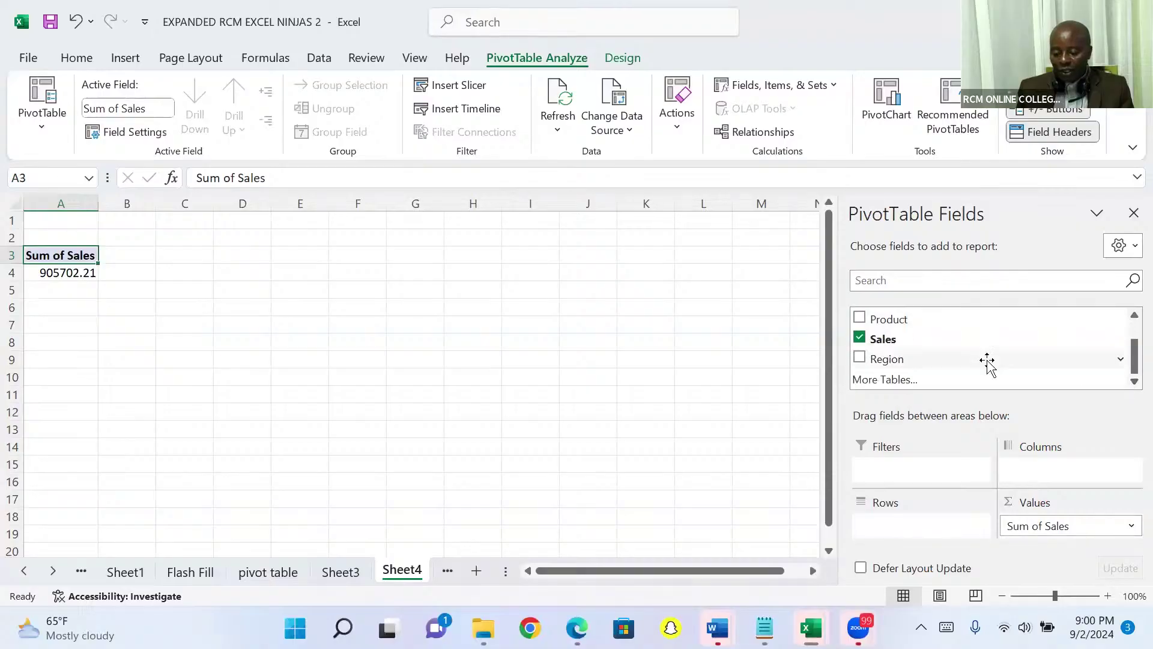
pyautogui.moveTo(926, 359); pyautogui.dragTo(919, 516)
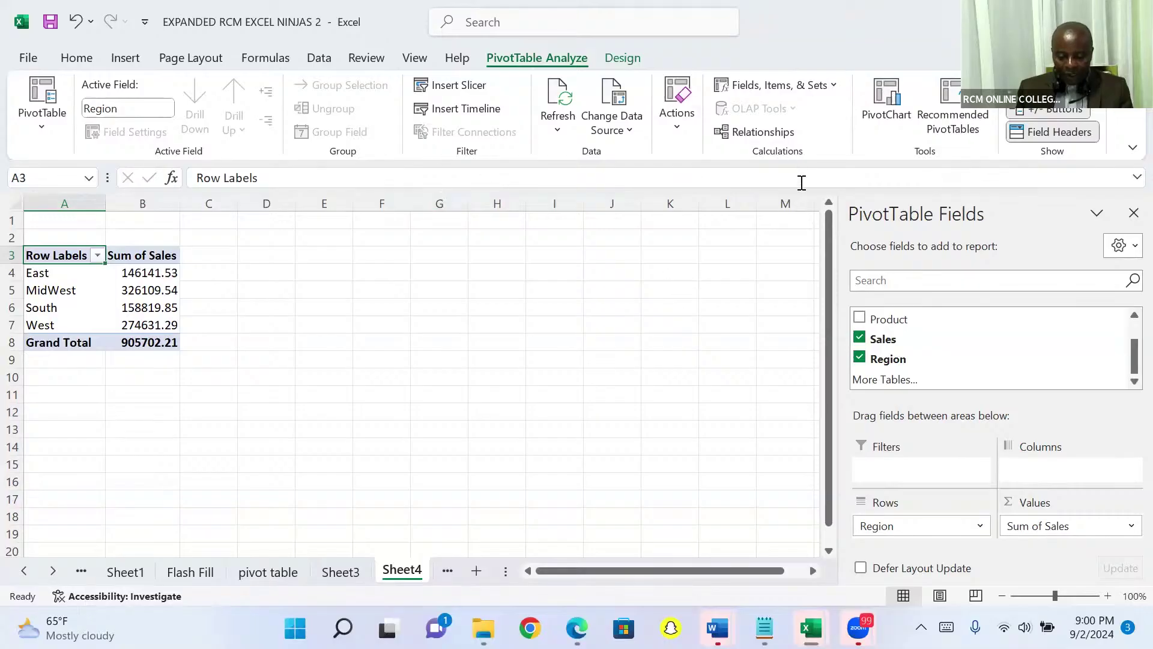
# Step: Insert a Clustered Column PivotChart of the new PivotTable, close its field list and move the chart to about columns I to P, rows 2 to 16
pyautogui.click(883, 95)
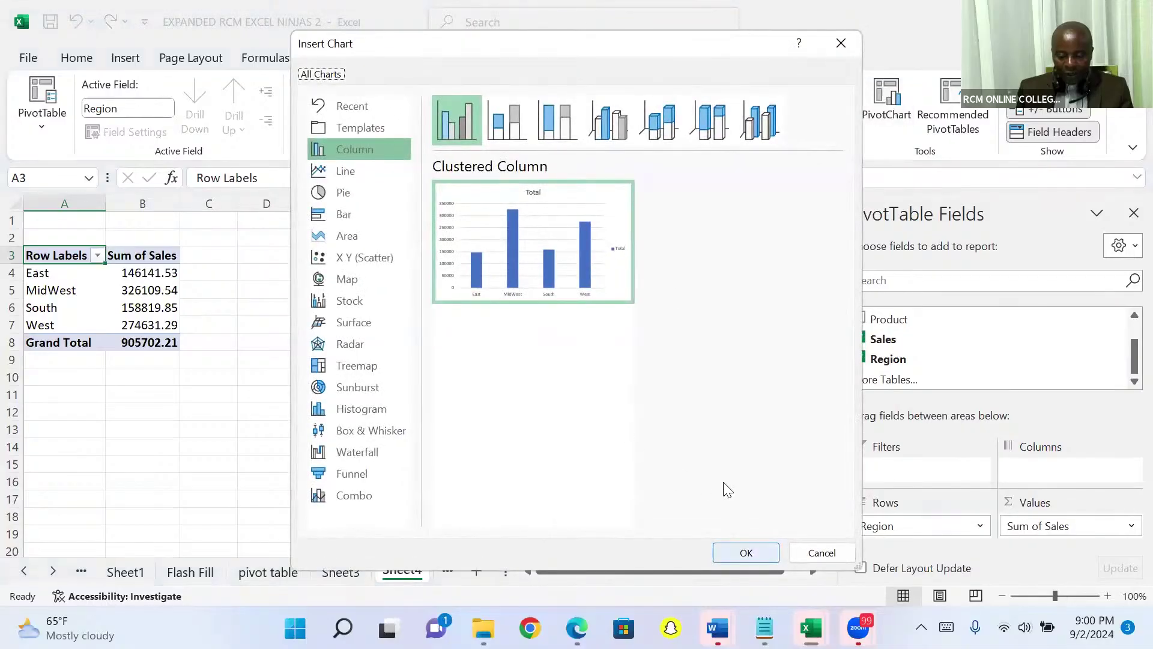
pyautogui.press('Return')
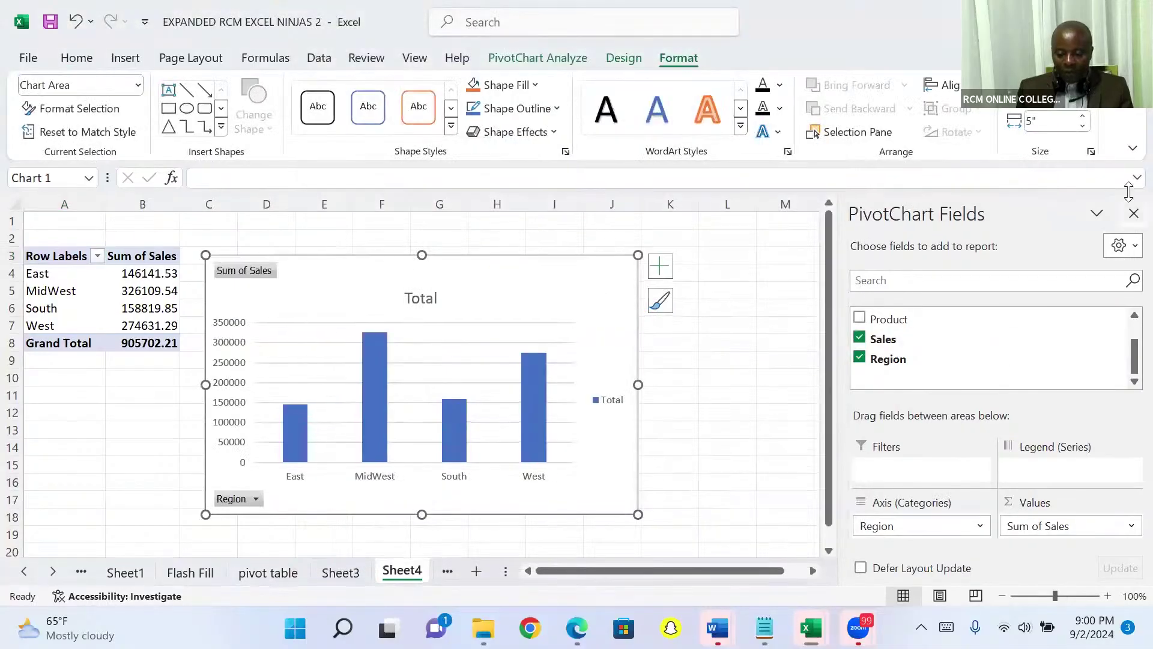
pyautogui.click(1133, 214)
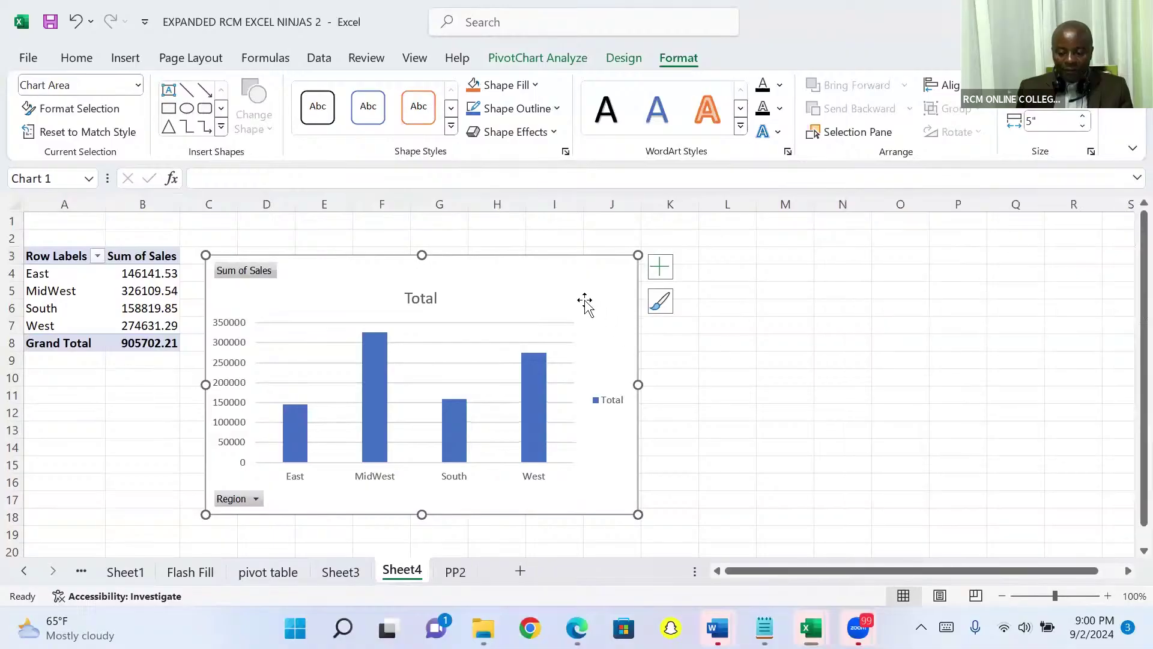
pyautogui.moveTo(579, 285); pyautogui.dragTo(906, 263)
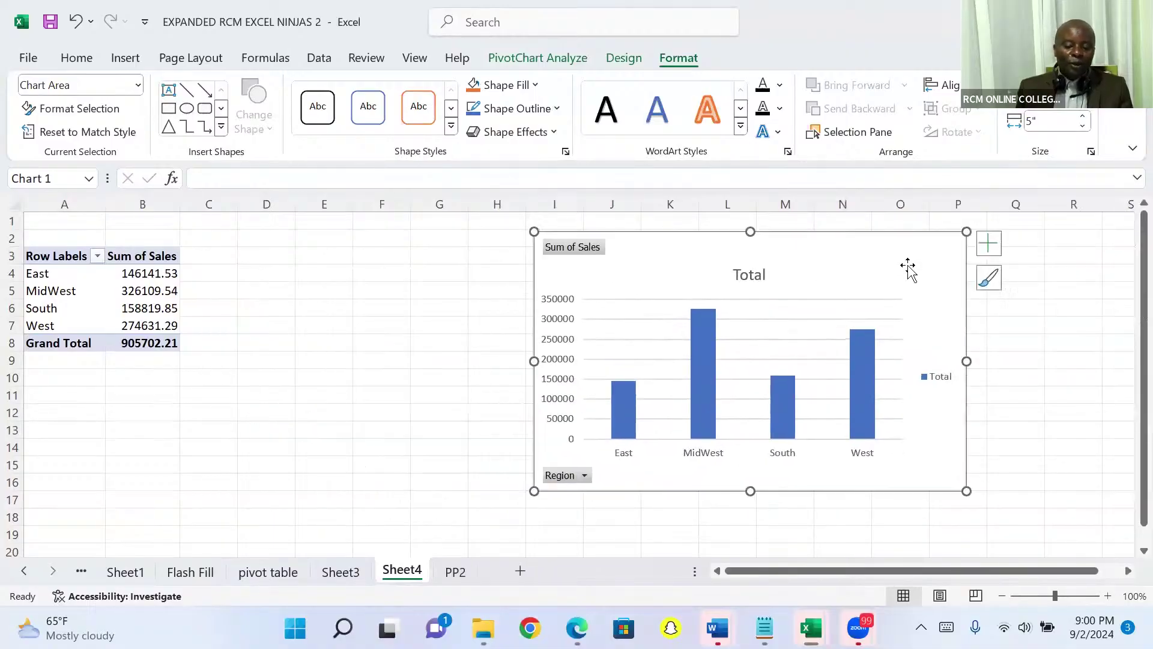
# Step: Filter the Region field of Sheet4's PivotChart to include only East and South
pyautogui.click(585, 476)
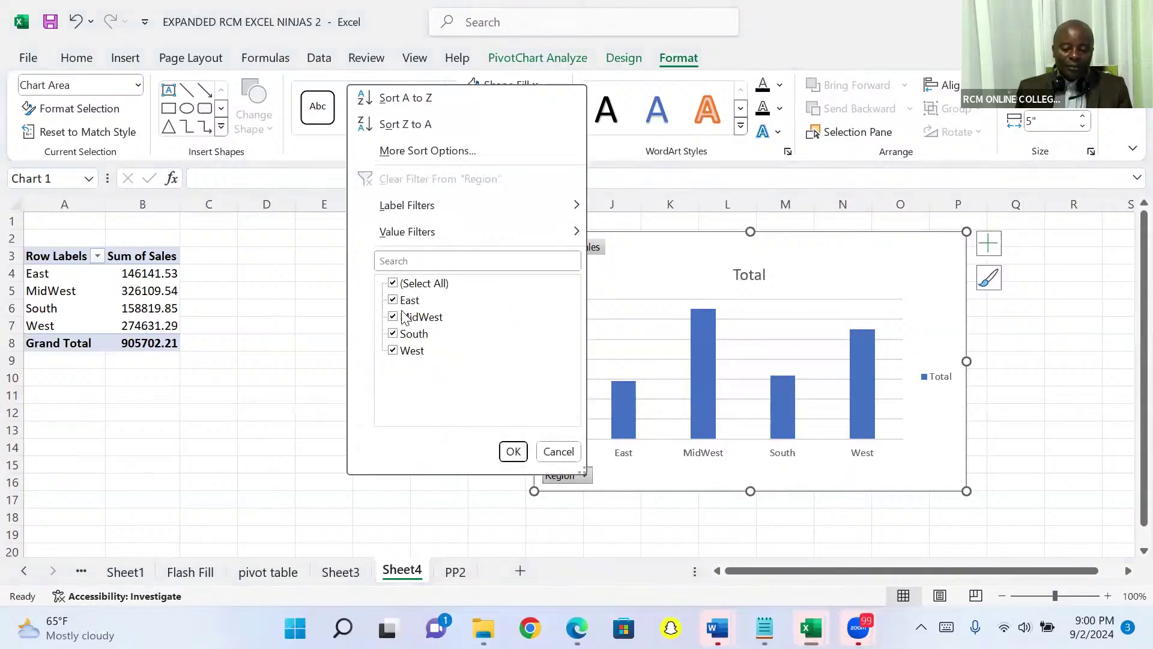
pyautogui.click(394, 283)
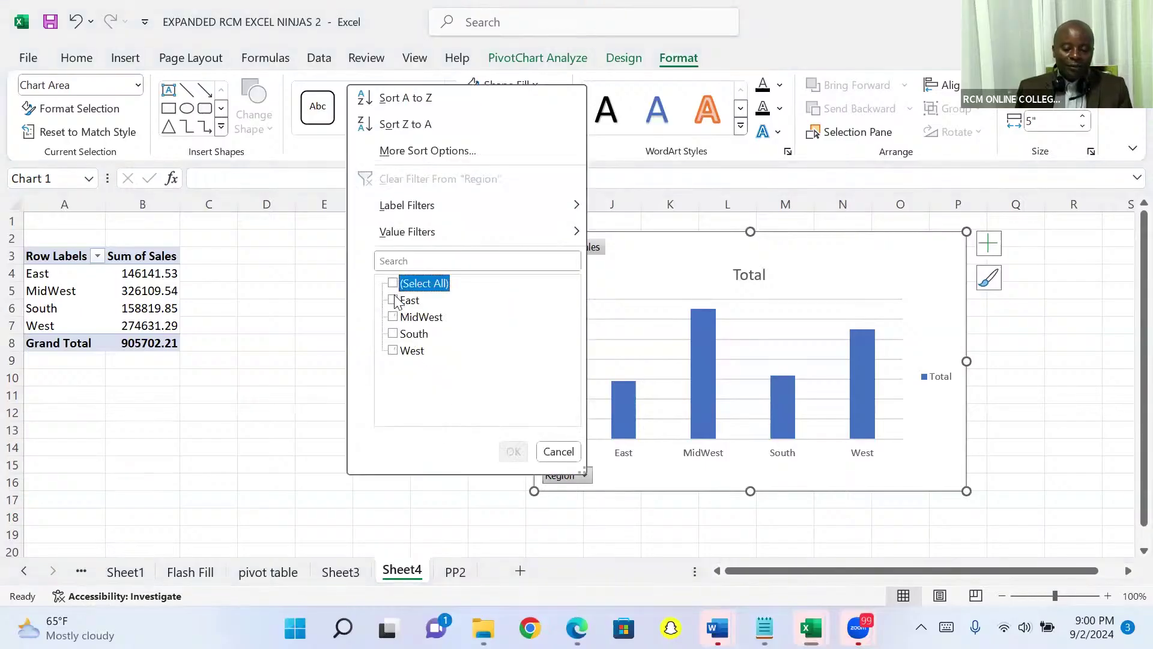
pyautogui.click(393, 300)
pyautogui.click(394, 334)
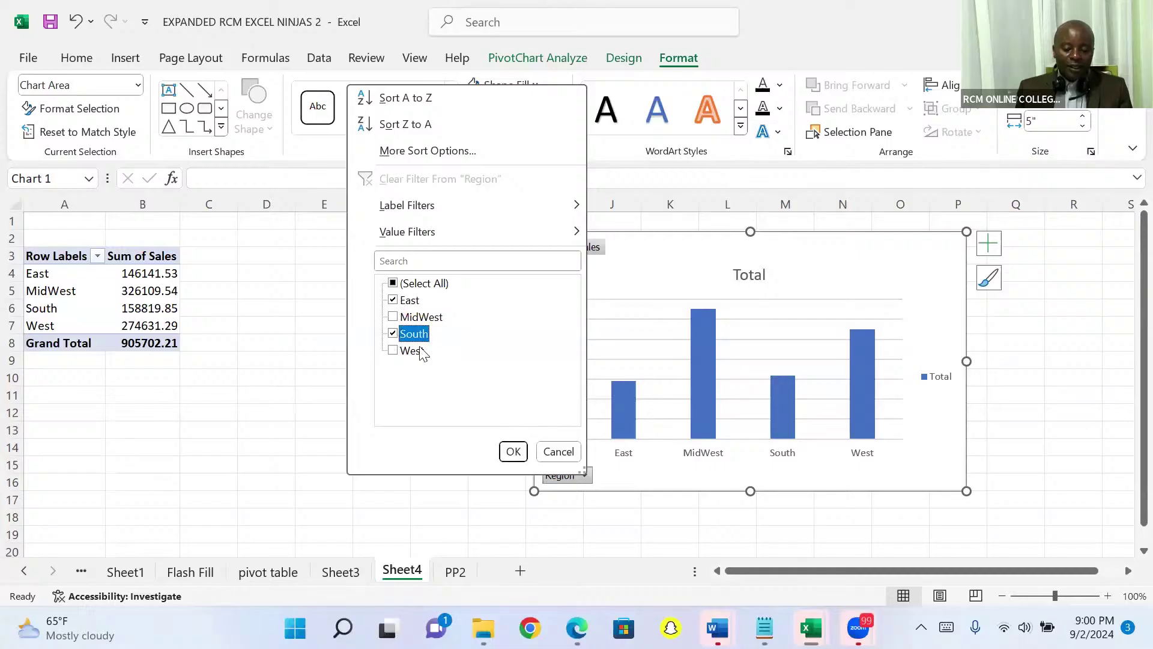
pyautogui.click(514, 452)
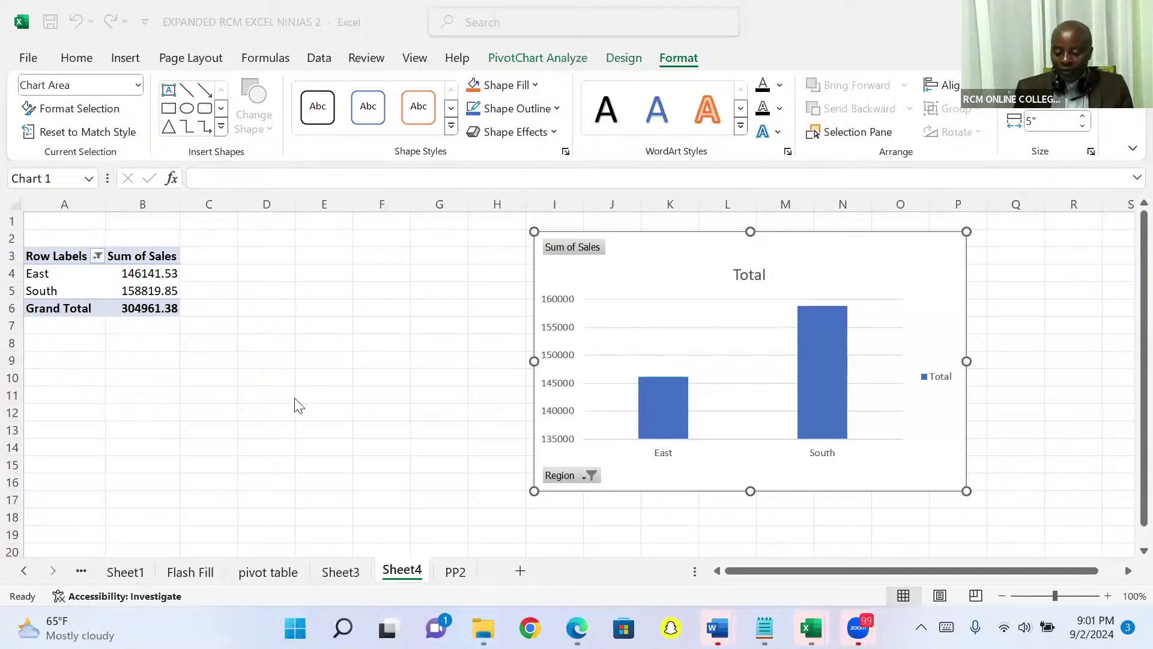
# Step: Convert PP2 range A1:E10001 into an Excel table with headers
pyautogui.click(456, 573)
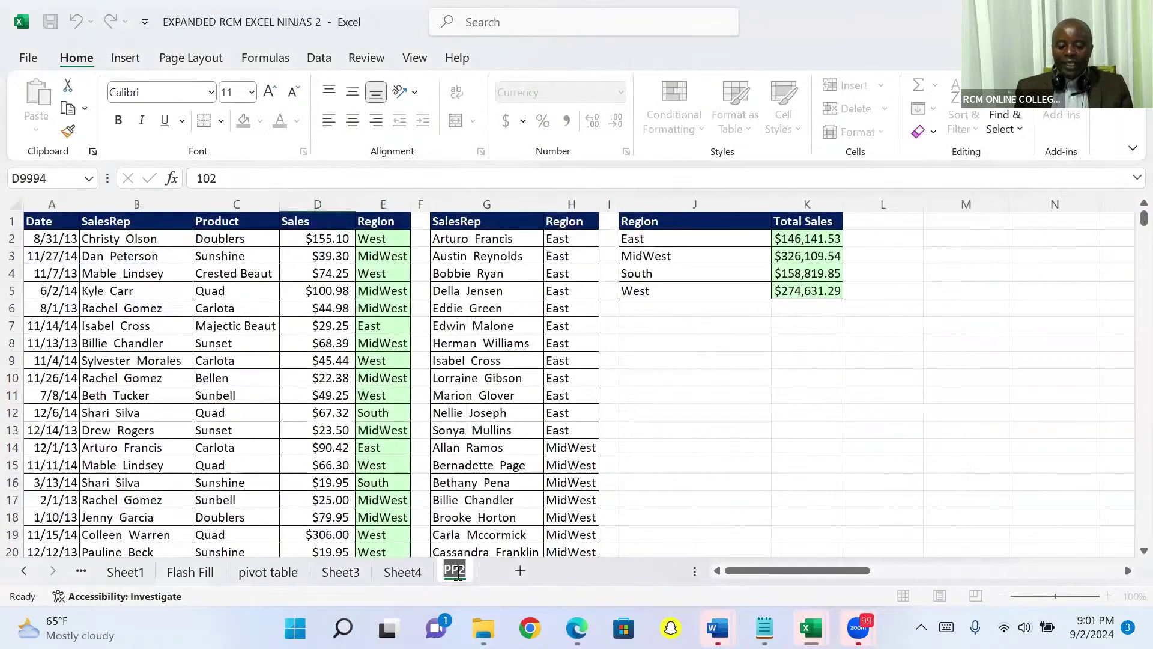
pyautogui.click(306, 292)
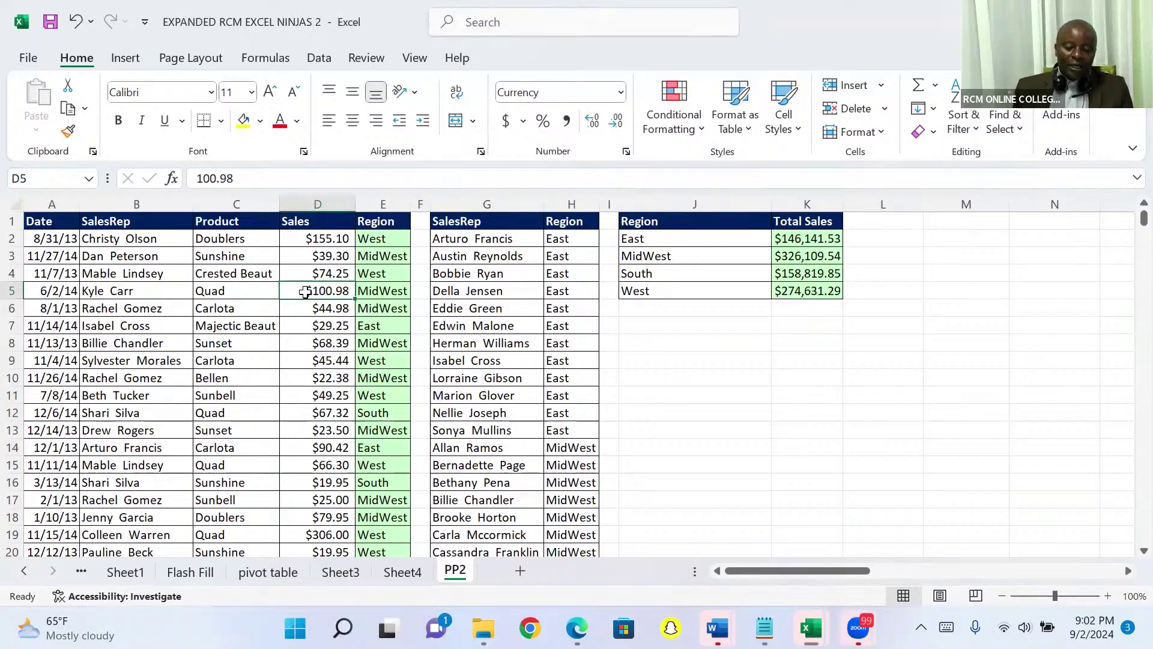
pyautogui.click(129, 59)
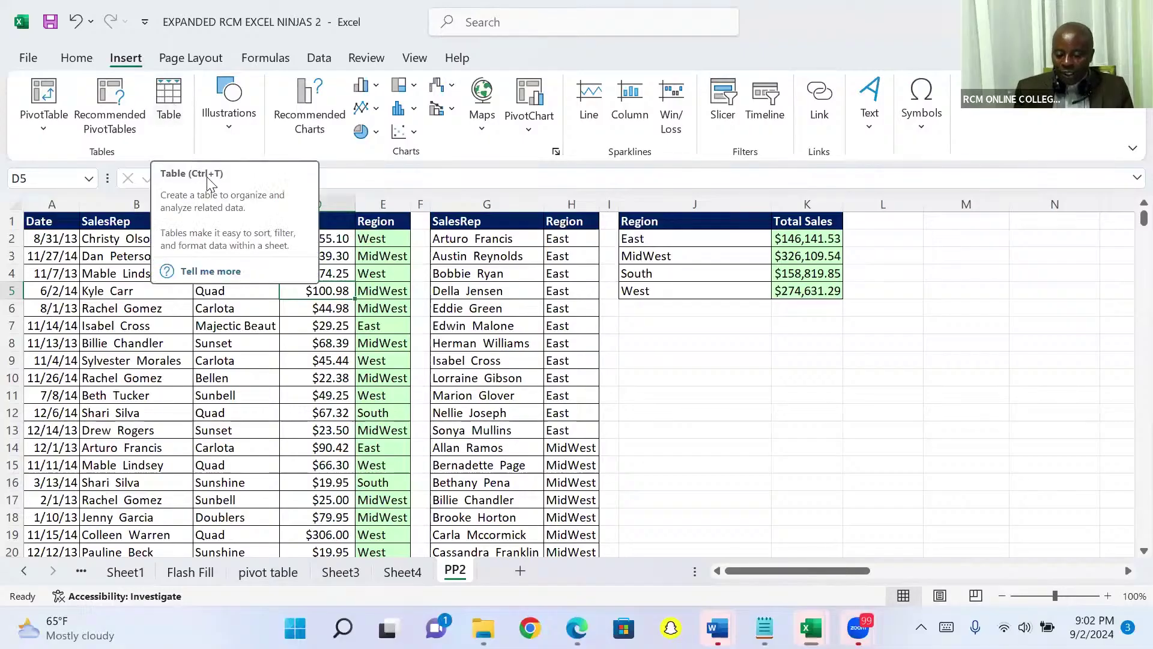
pyautogui.click(169, 101)
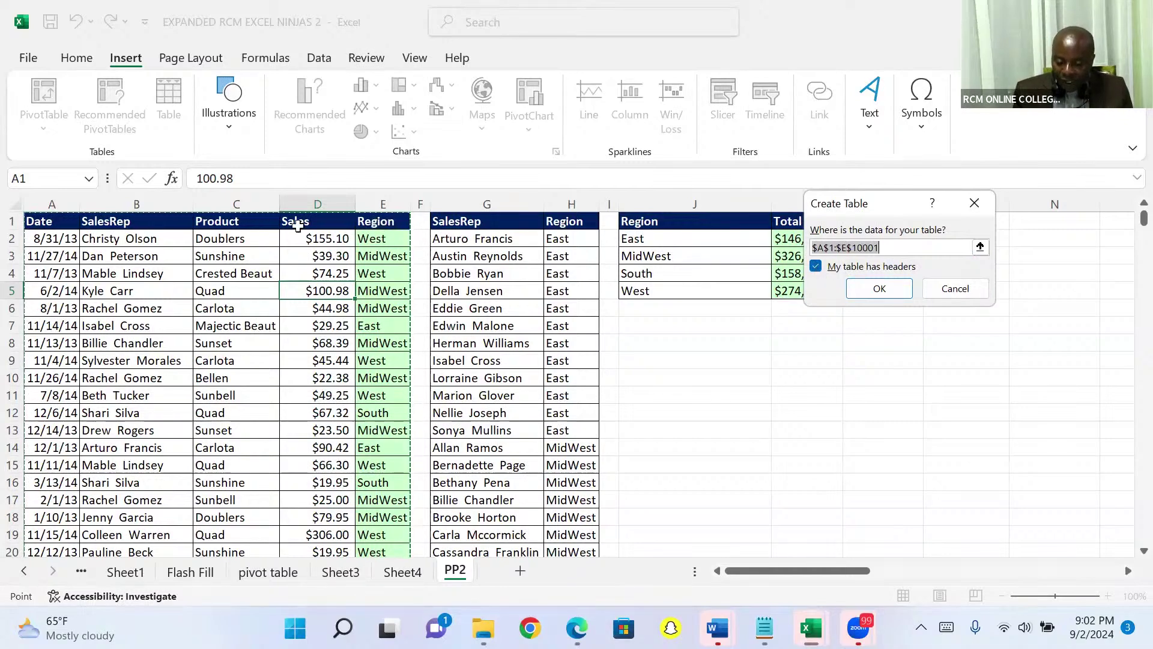
pyautogui.click(816, 265)
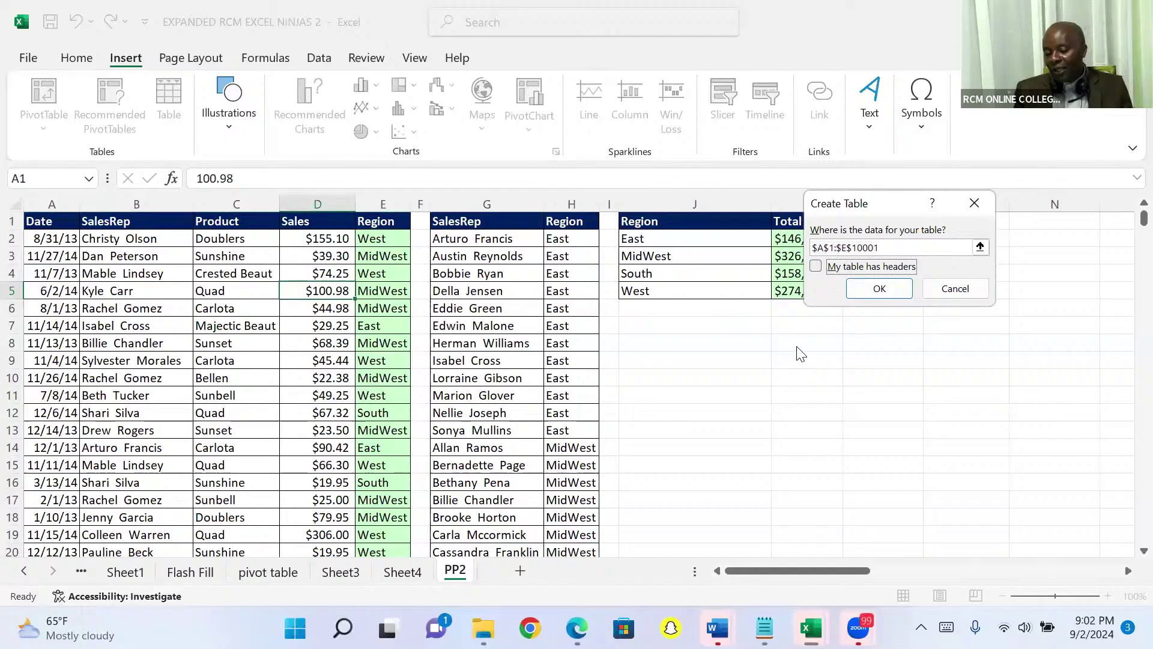
pyautogui.click(816, 270)
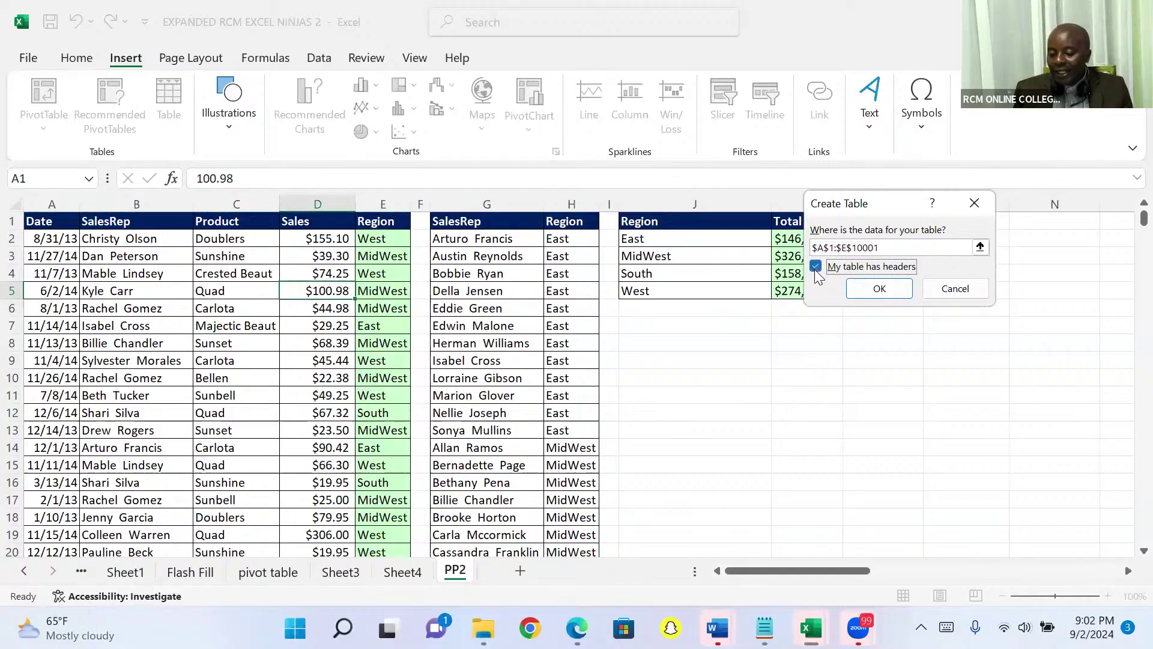
pyautogui.click(872, 288)
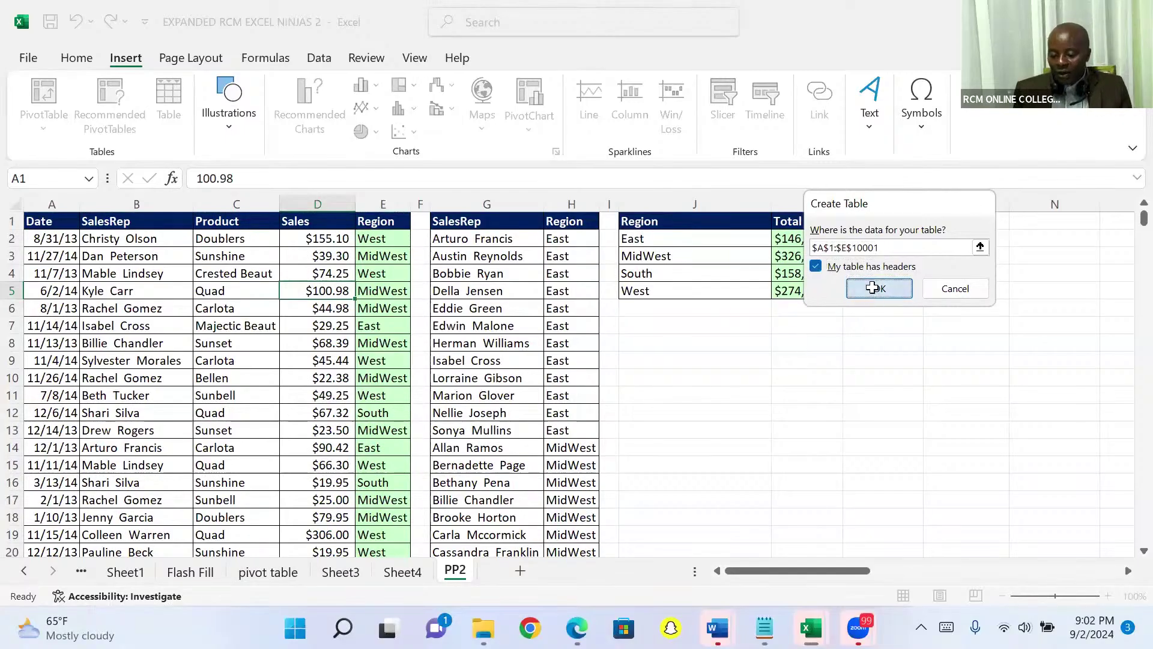
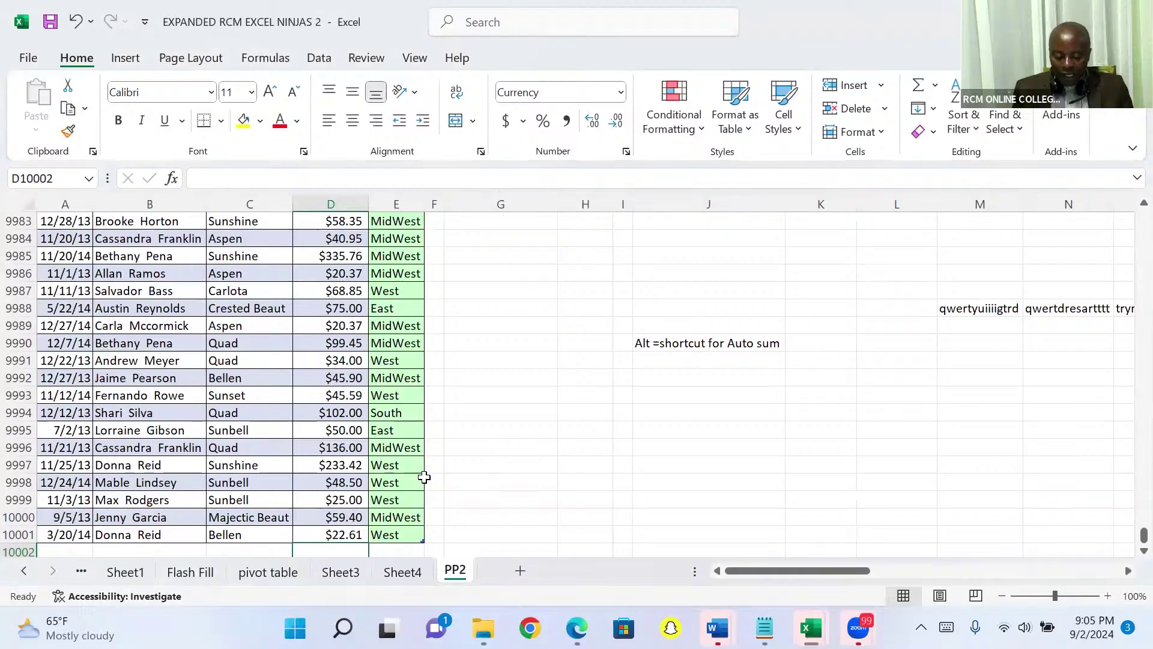
# Step: Add an AutoSum total for the Sales column in D10002, directly below the PP2 table
pyautogui.hotkey('alt', '=')
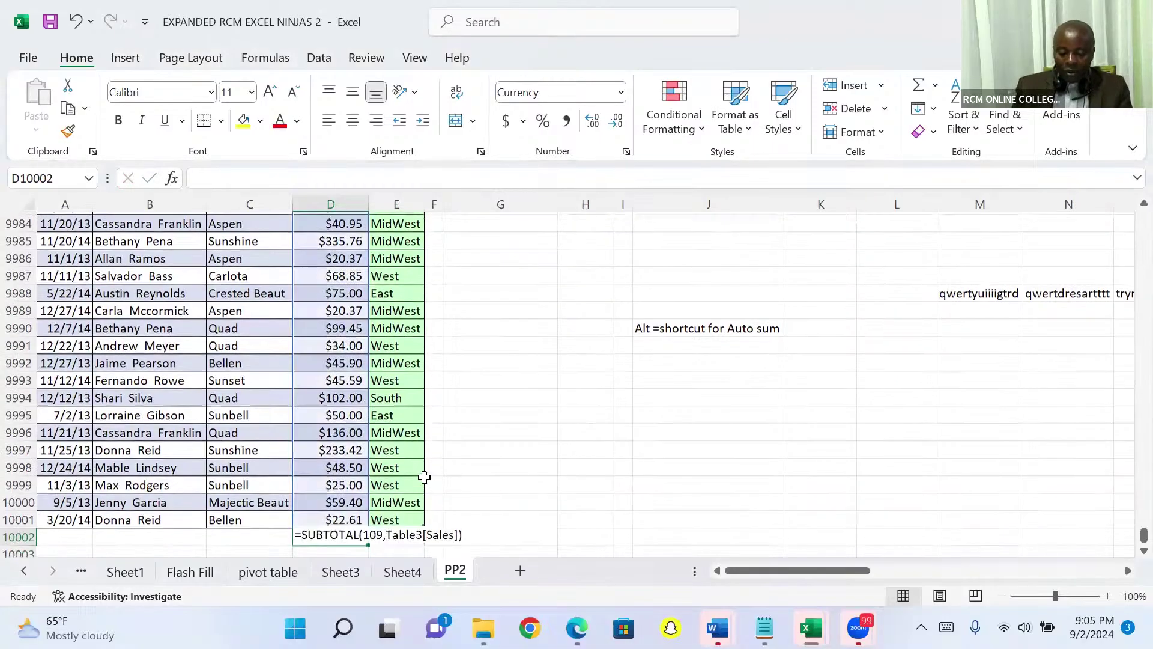
pyautogui.hotkey('ctrl', 'Return')
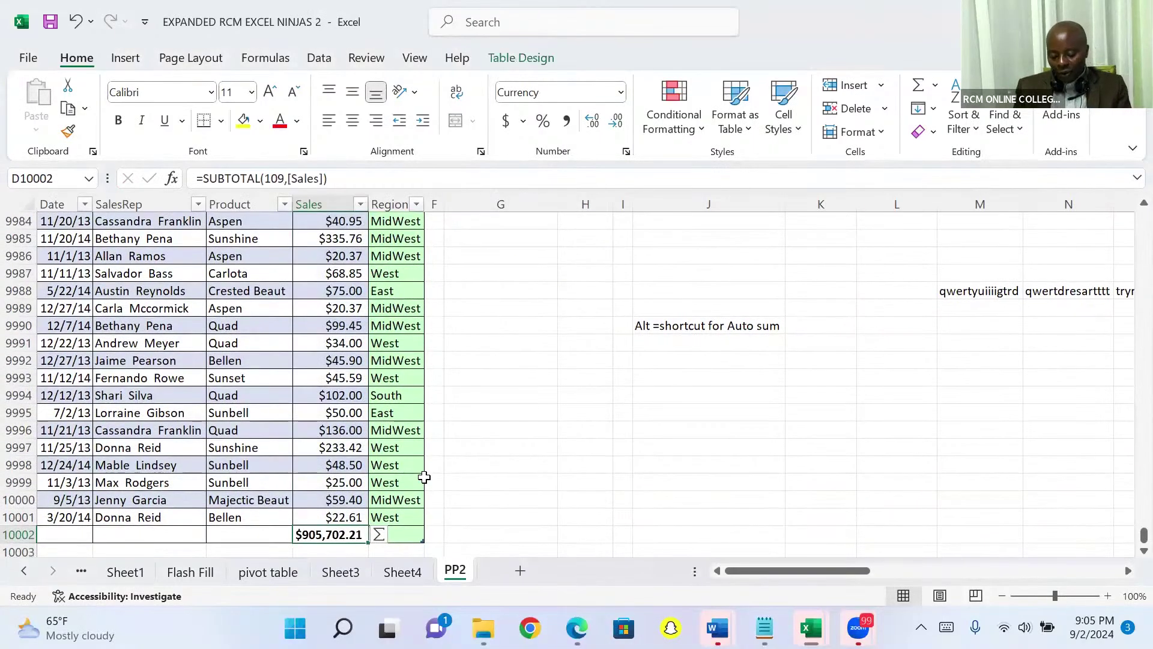
# Step: Filter the PP2 table's Region column to show only East
pyautogui.press('Up')
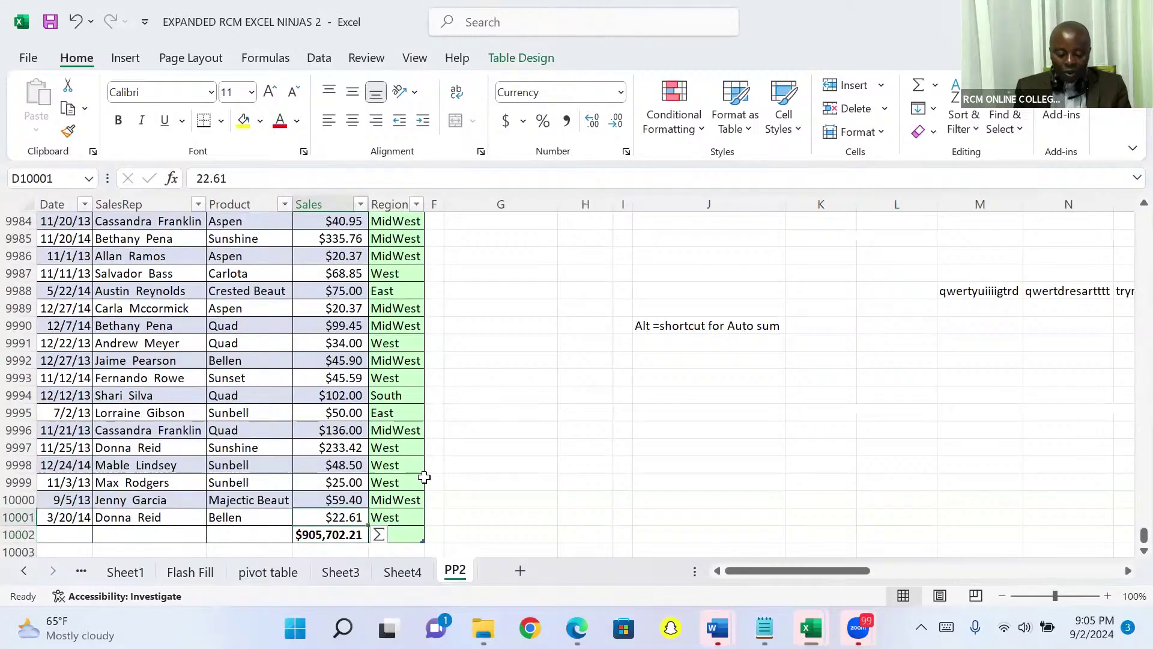
pyautogui.hotkey('ctrl', 'Up')
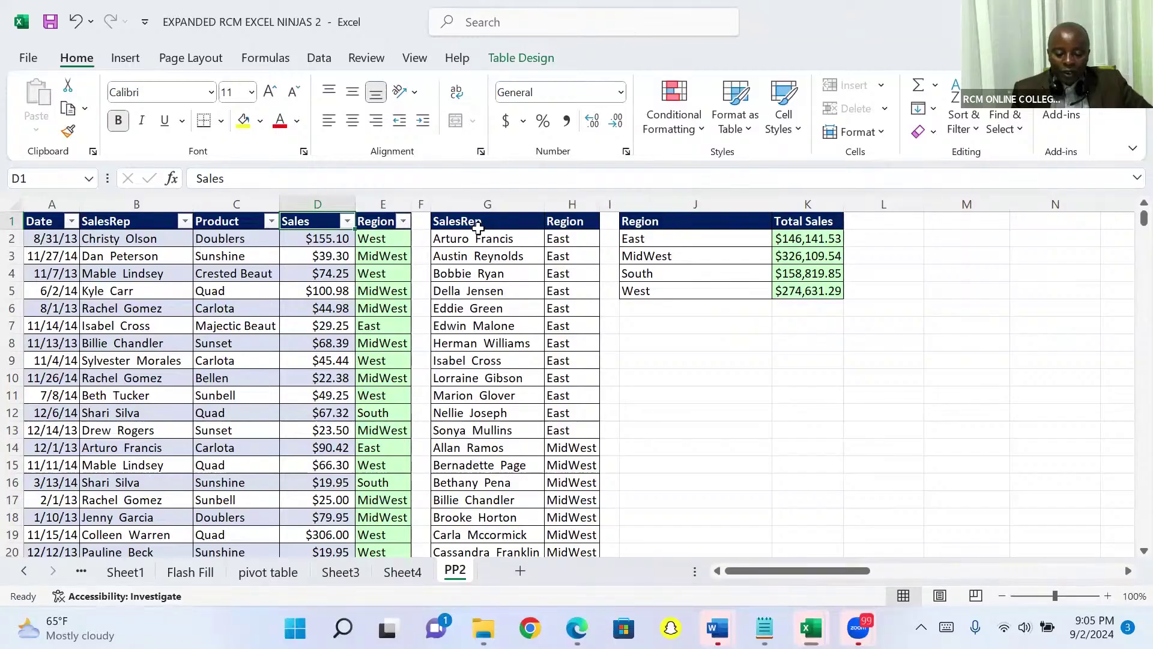
pyautogui.click(403, 222)
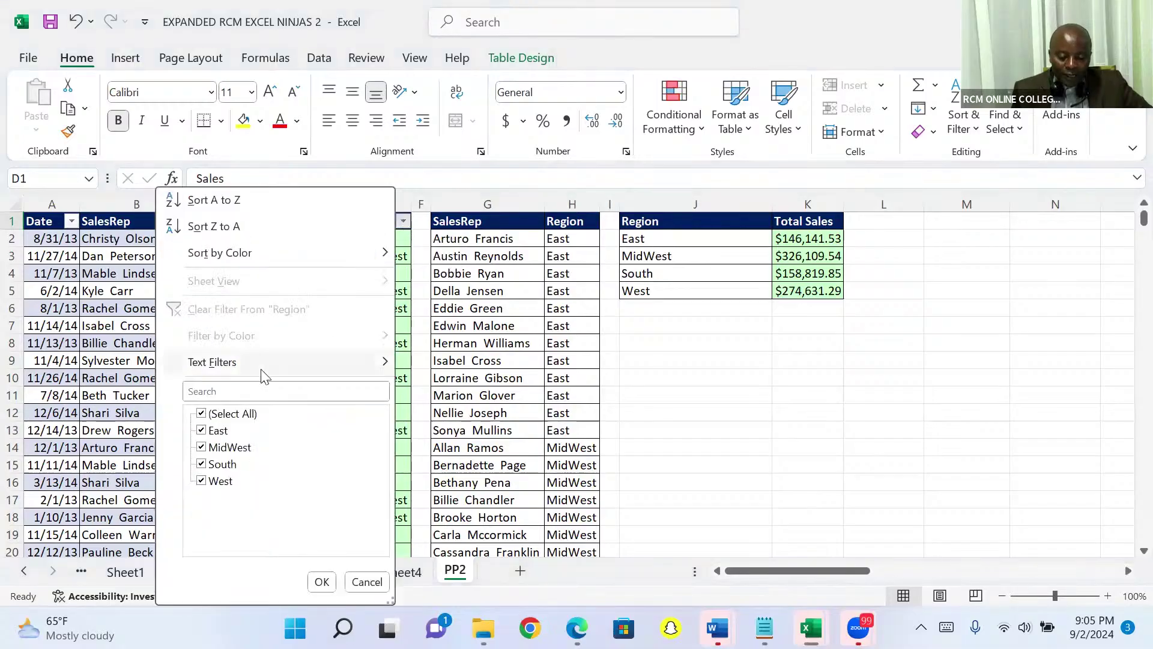
pyautogui.click(202, 413)
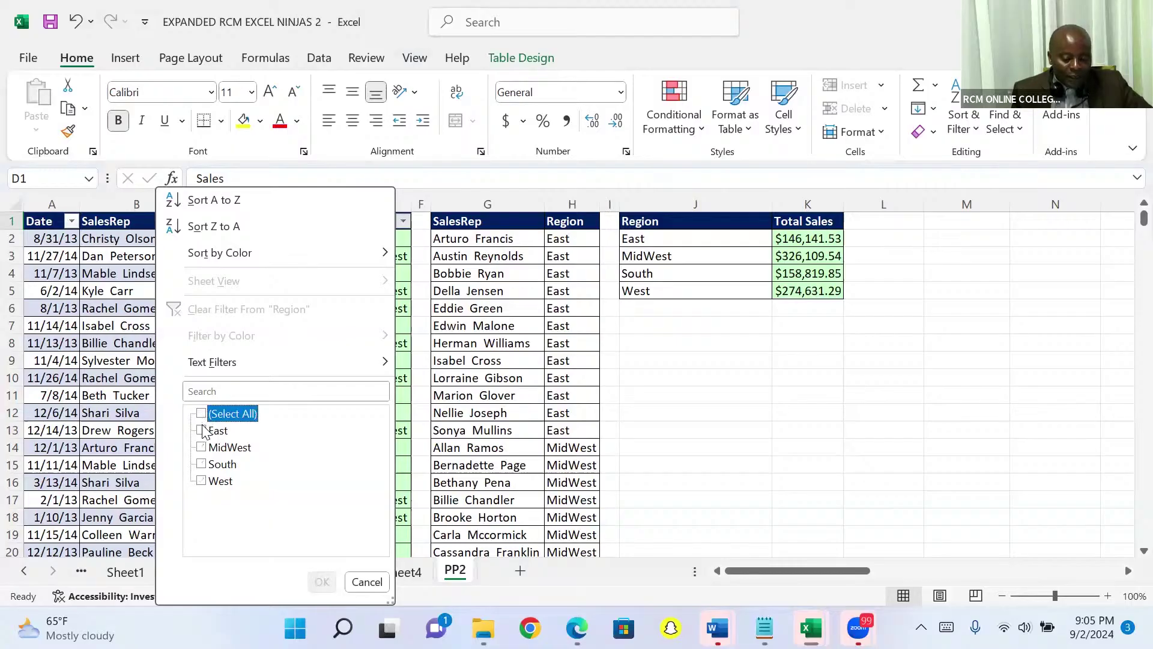
pyautogui.click(201, 430)
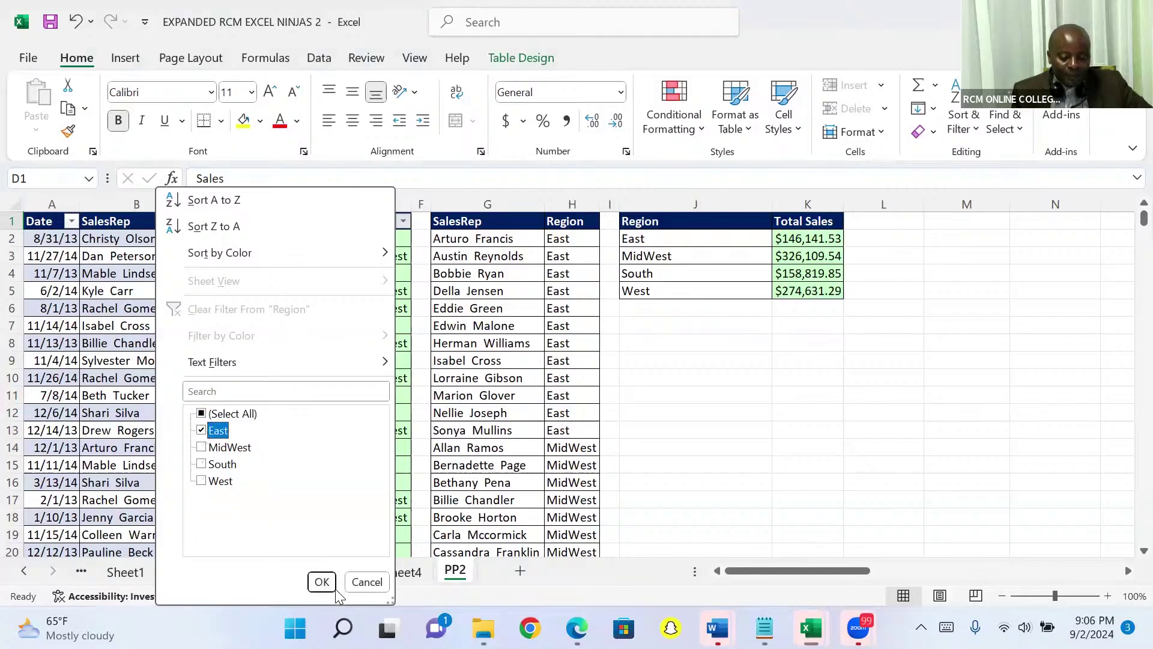
pyautogui.click(320, 581)
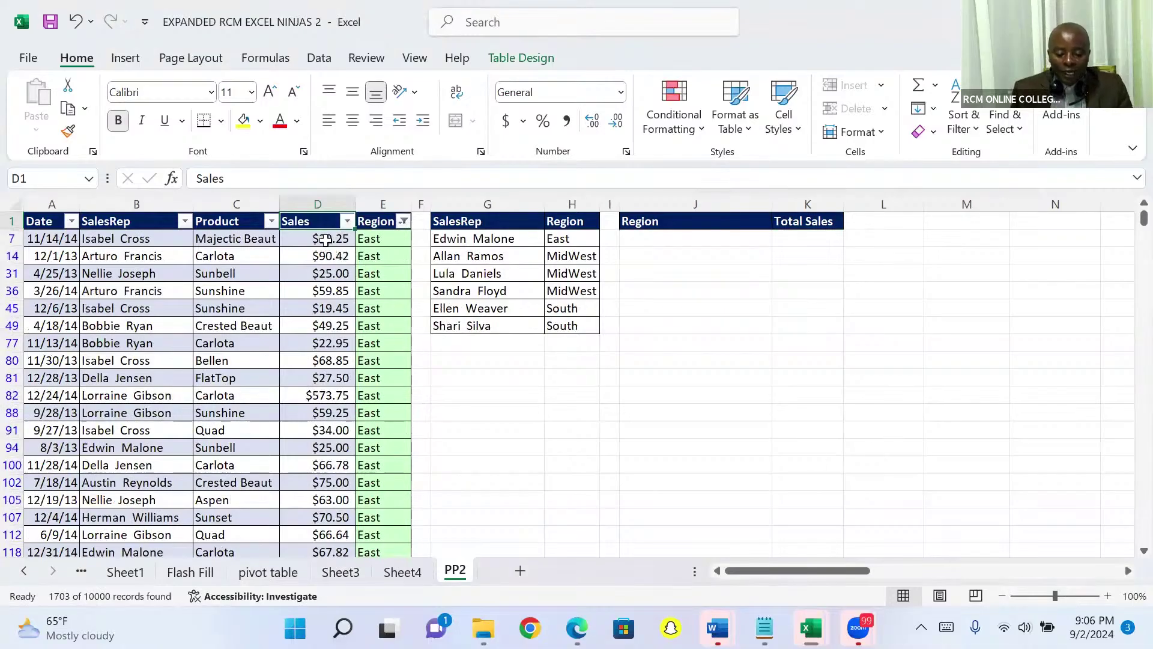
# Step: Check the filtered Sales total in D10002 against the East value in Sheet4's PivotTable
pyautogui.click(324, 240)
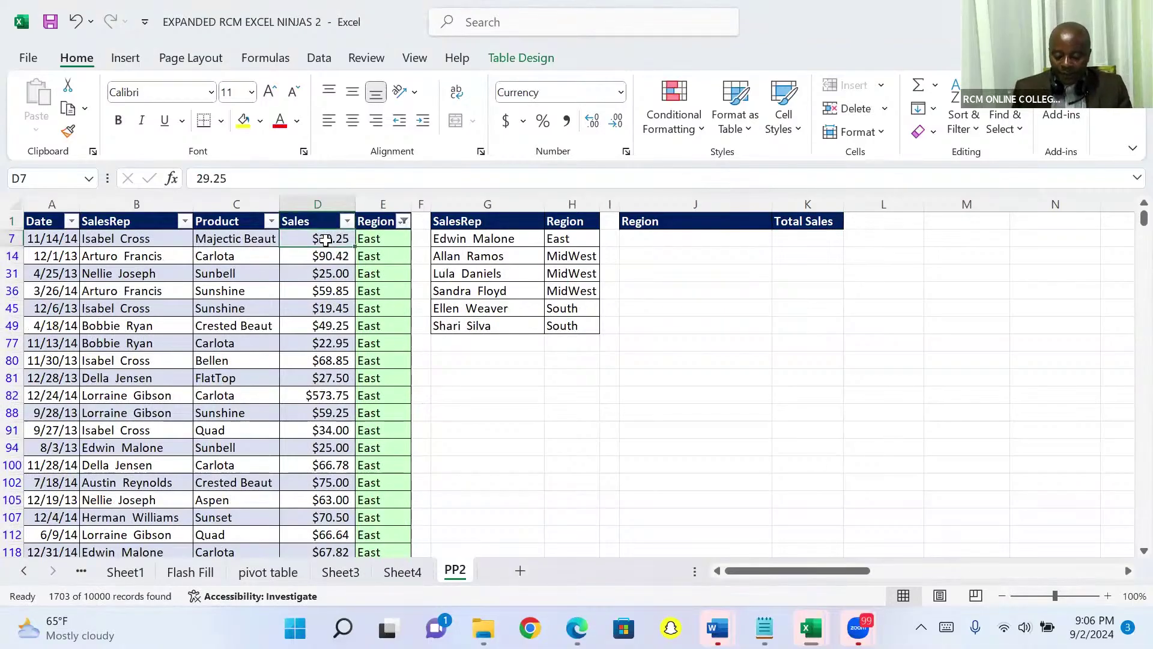
pyautogui.hotkey('ctrl', 'Down')
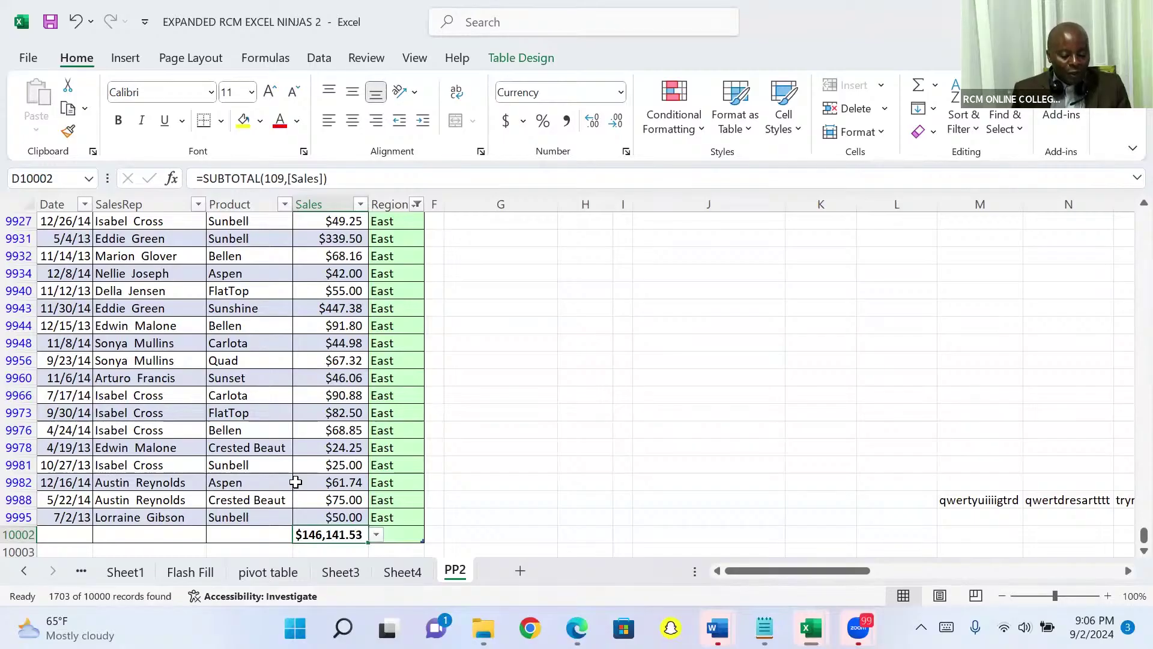
pyautogui.click(396, 572)
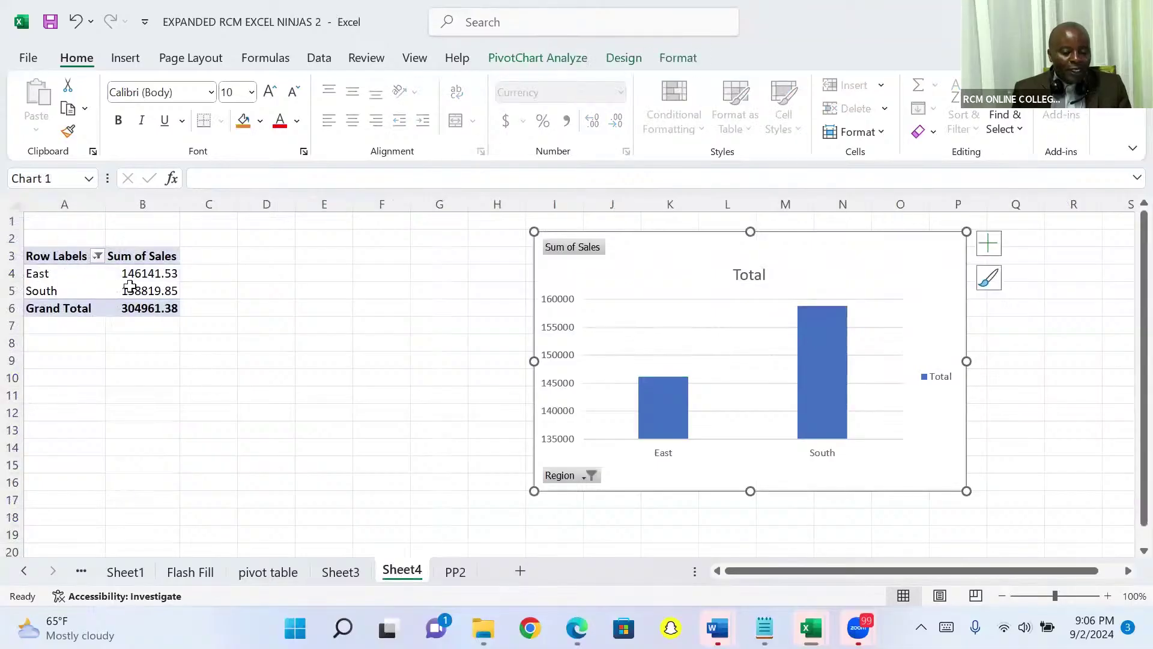
pyautogui.moveTo(151, 283)
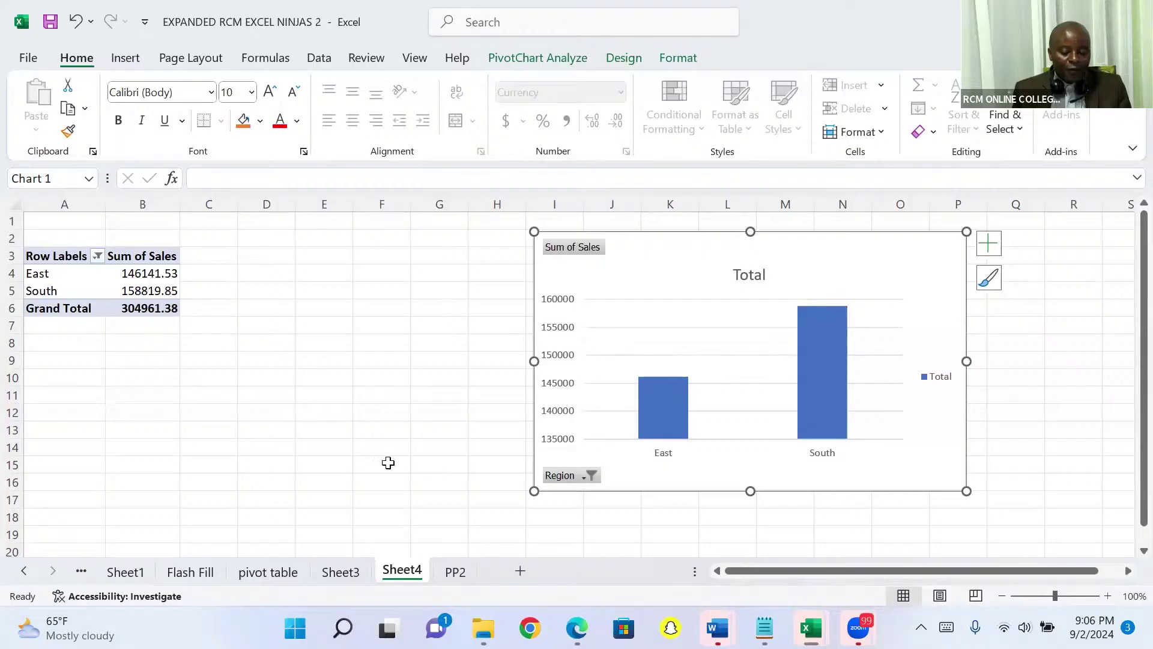
# Step: Return to PP2 and clear the filter from the table's Region column
pyautogui.click(449, 576)
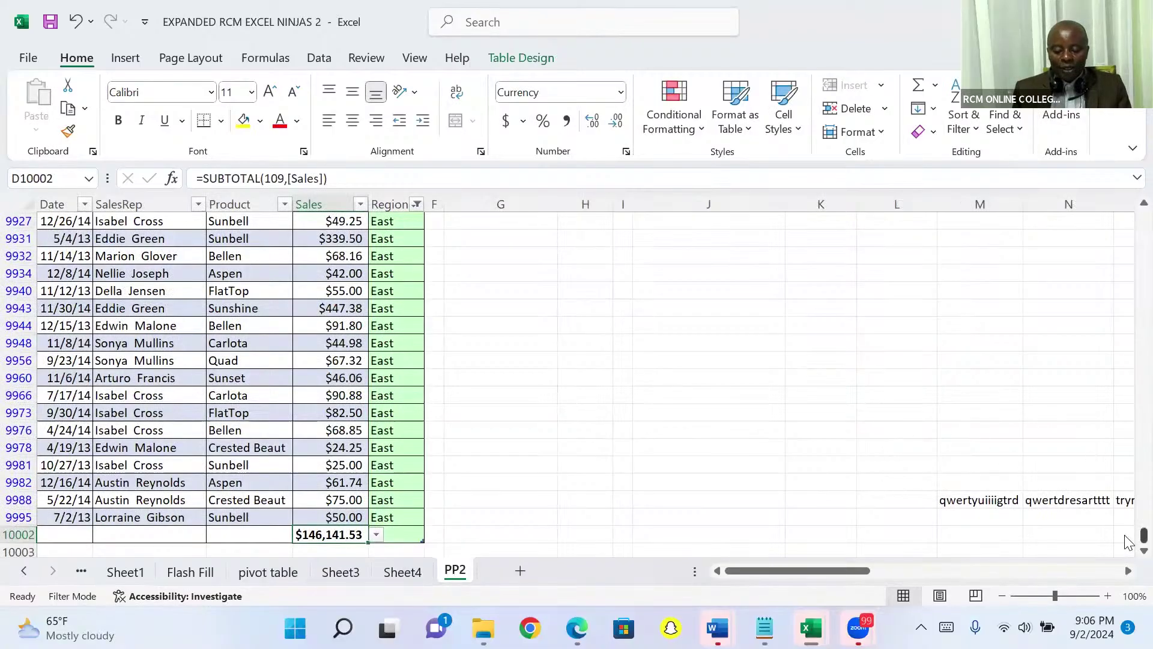
pyautogui.press('Up')
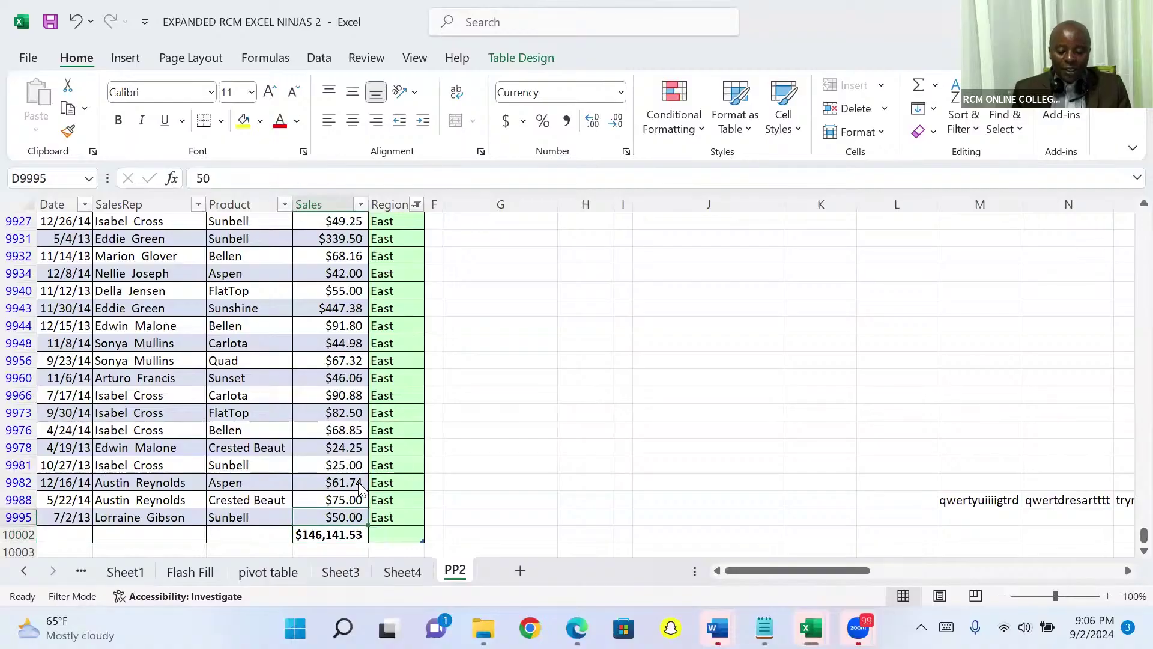
pyautogui.hotkey('ctrl', 'Up')
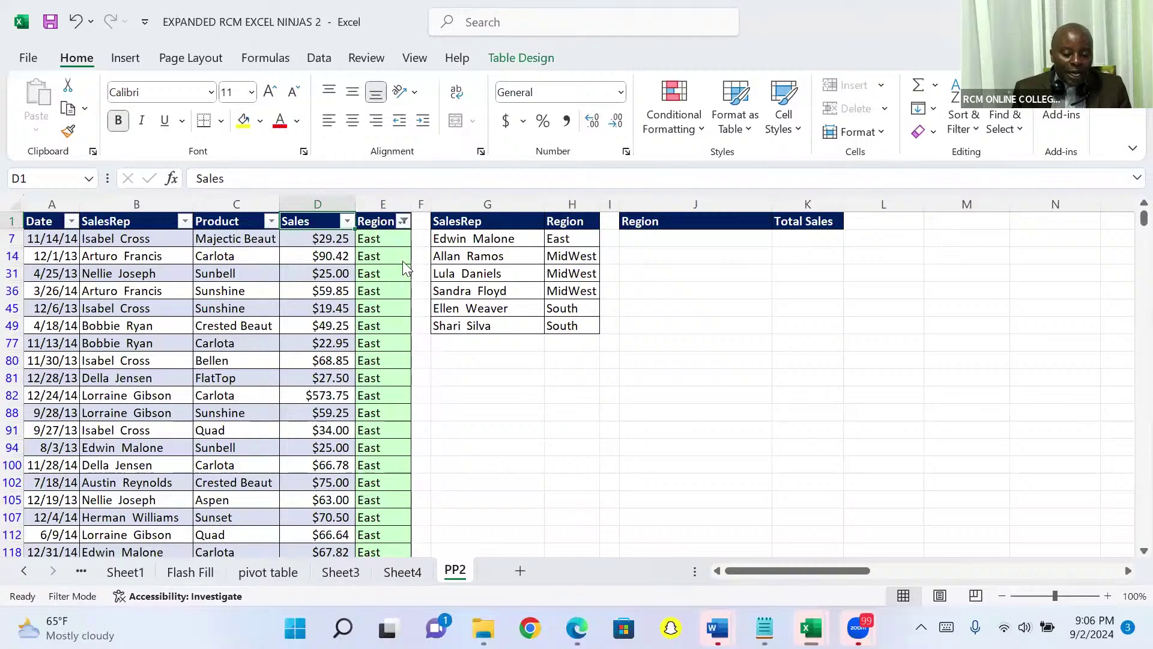
pyautogui.click(405, 221)
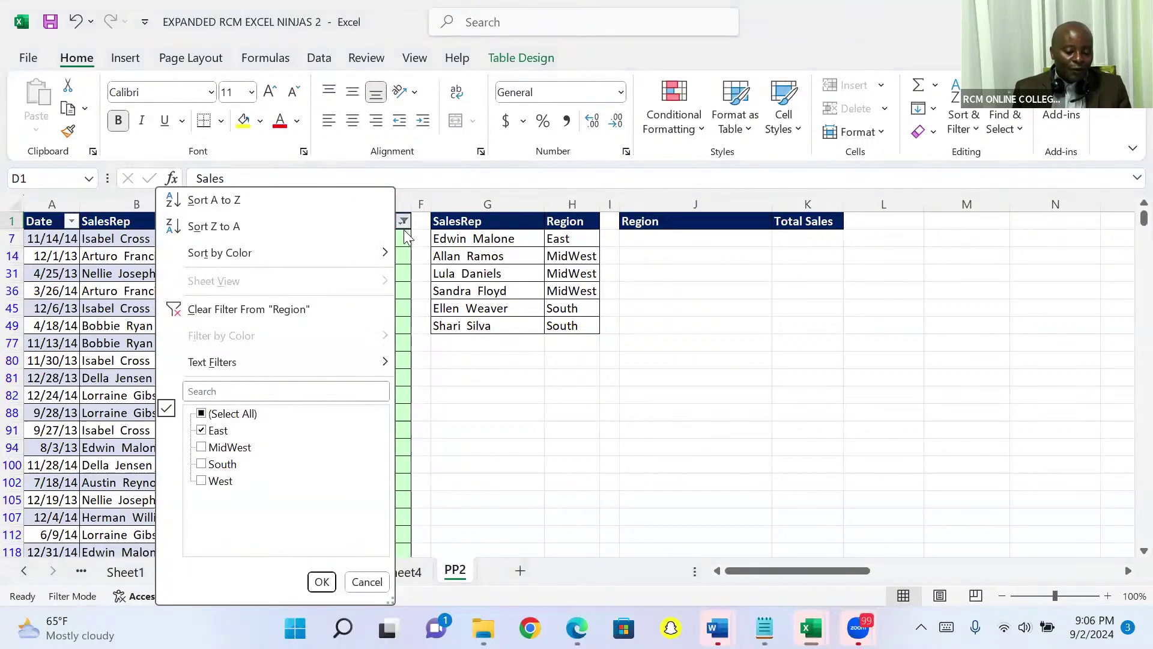
pyautogui.click(198, 310)
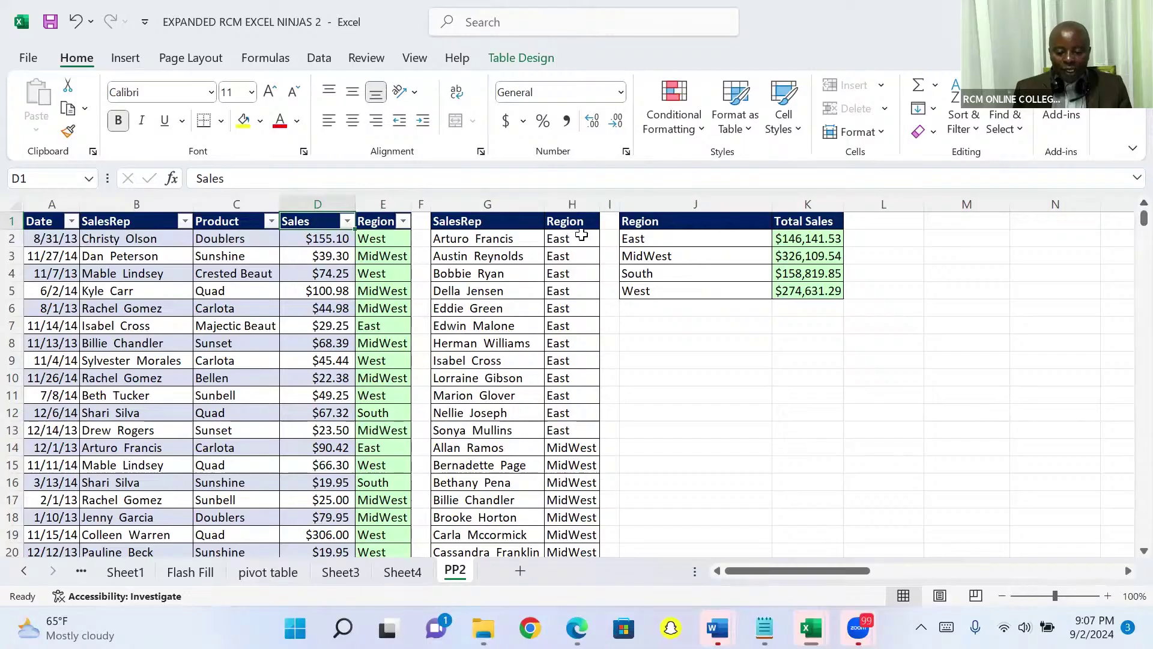
# Step: Enter the shortcut note "ctrl shift +" in cell L7 of PP2
pyautogui.click(12, 220)
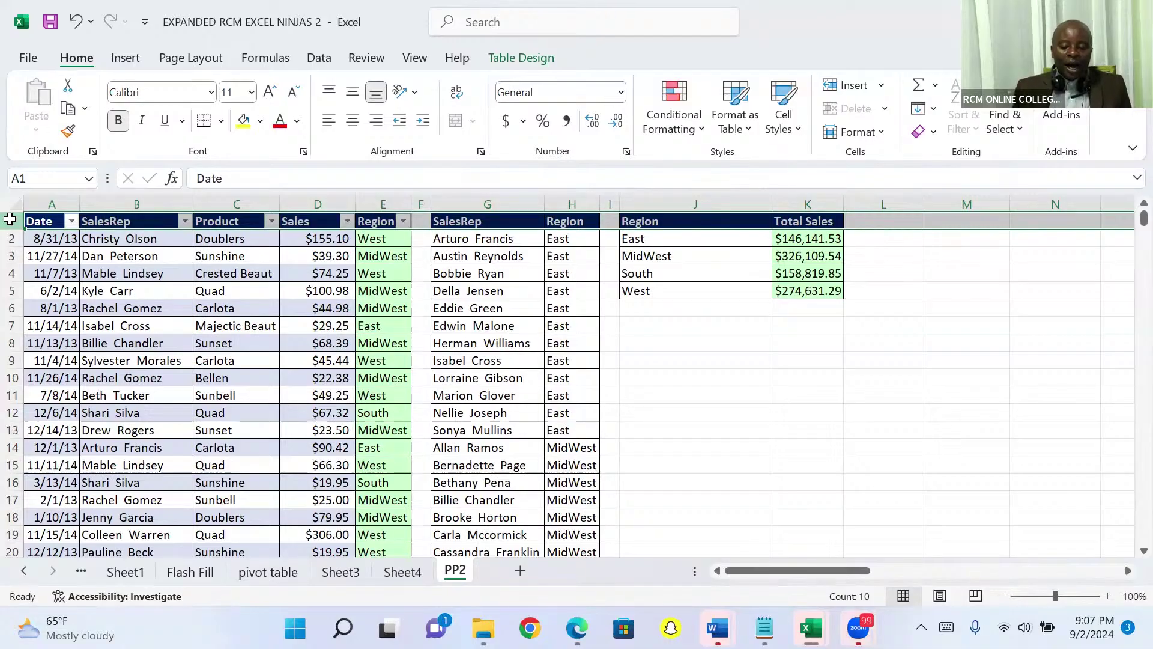
pyautogui.click(866, 329)
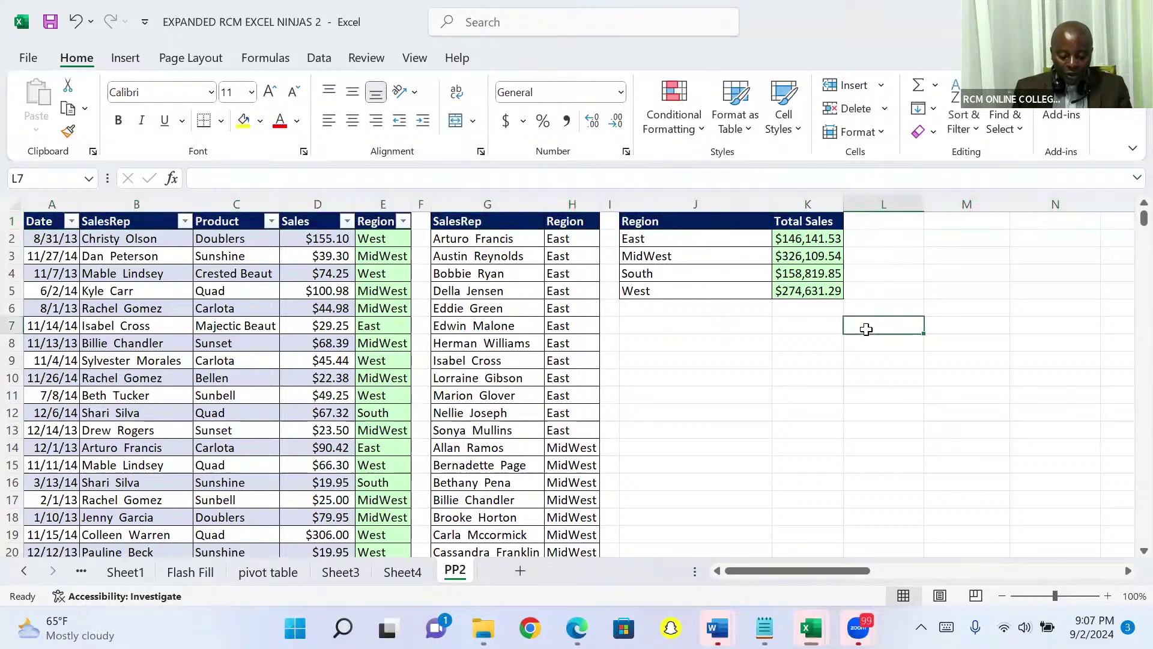
pyautogui.write('ctrl')
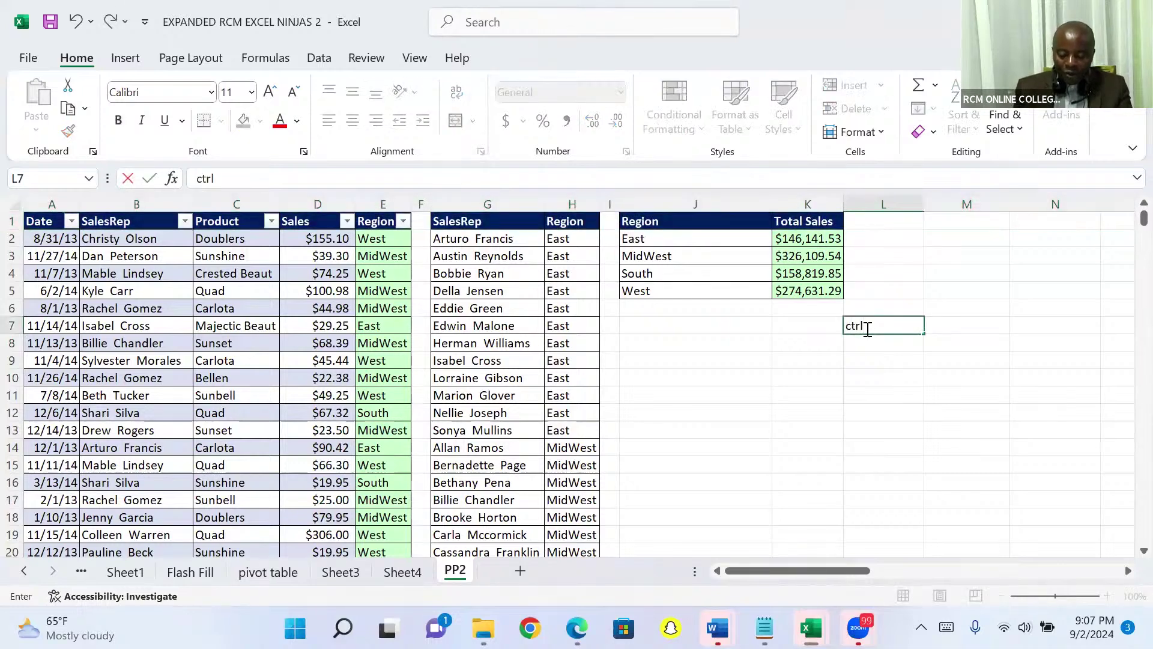
pyautogui.write(' shif')
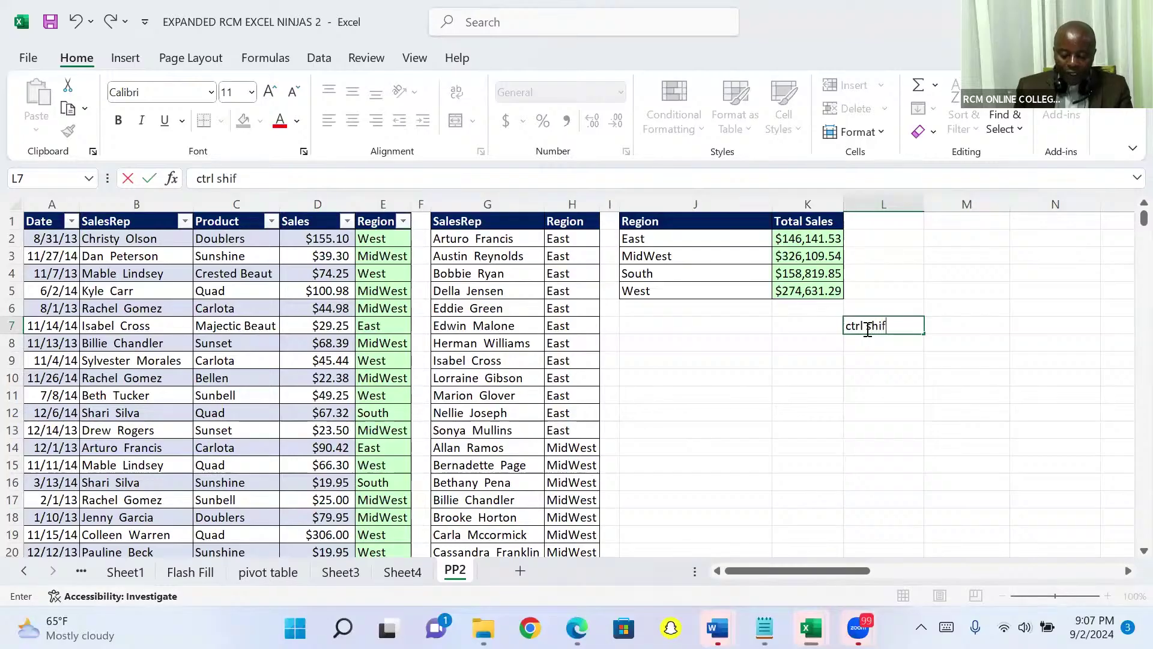
pyautogui.write('t')
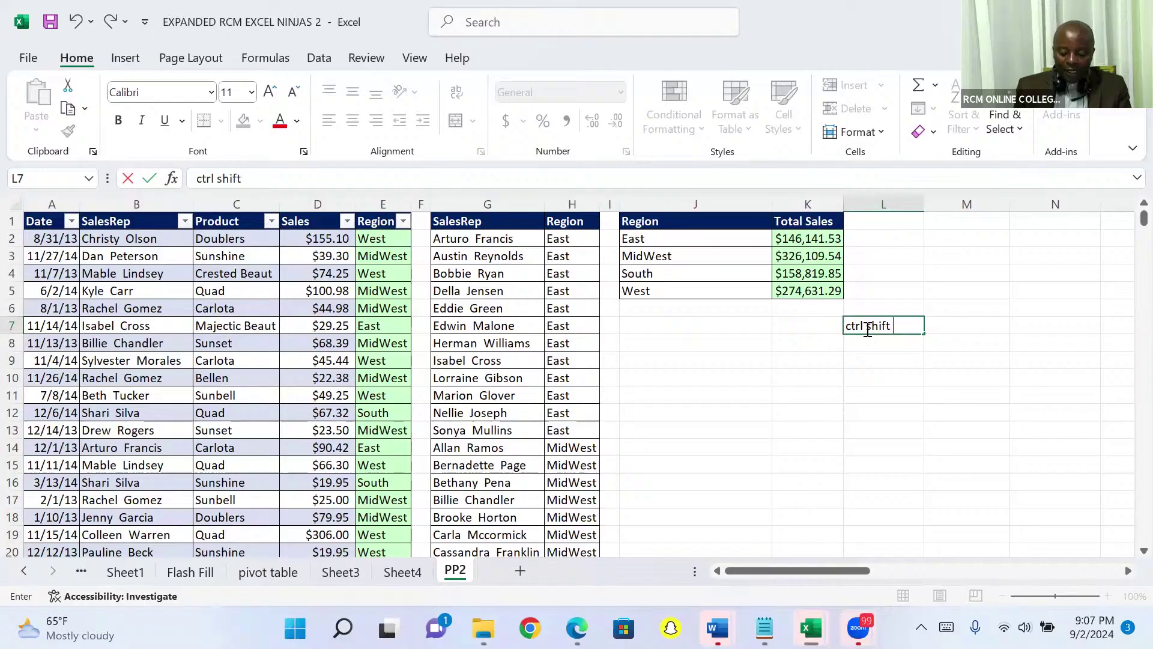
pyautogui.write(' +')
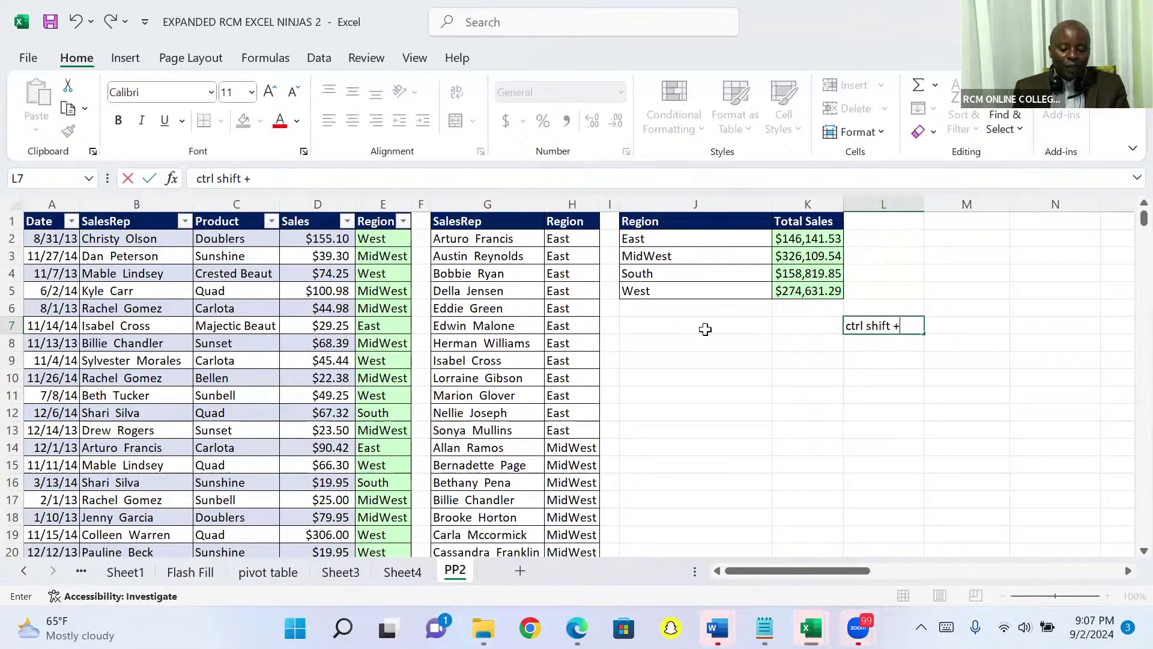
# Step: Insert twelve blank rows above the header row of PP2
pyautogui.click(9, 221)
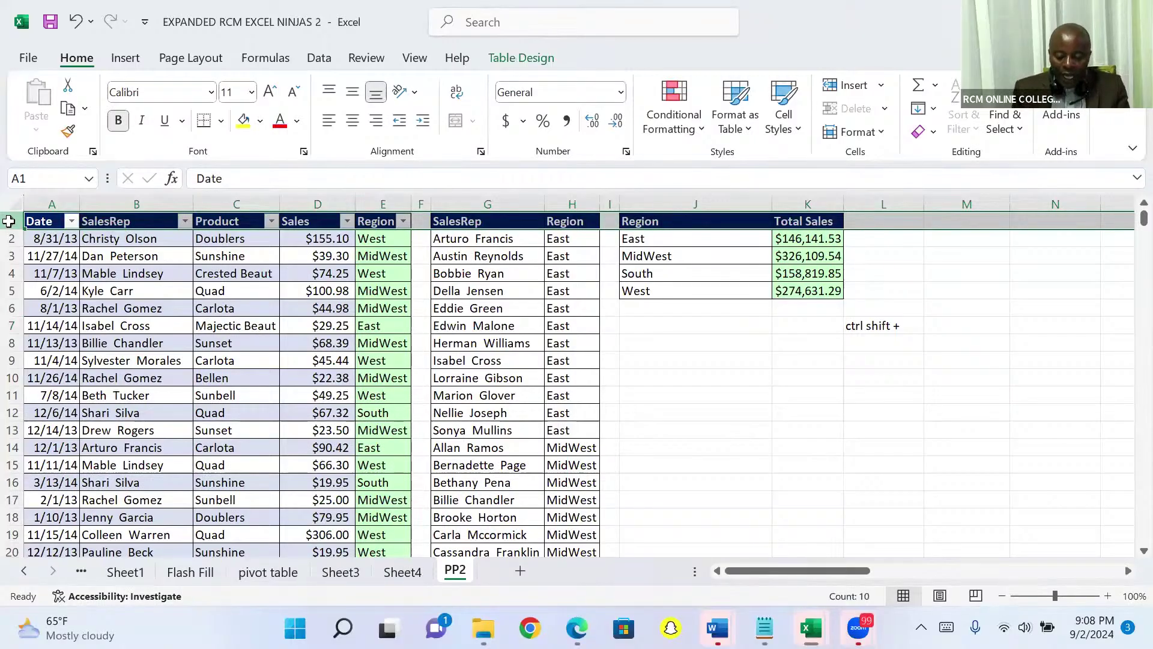
pyautogui.hotkey('ctrl', 'shift', '+')
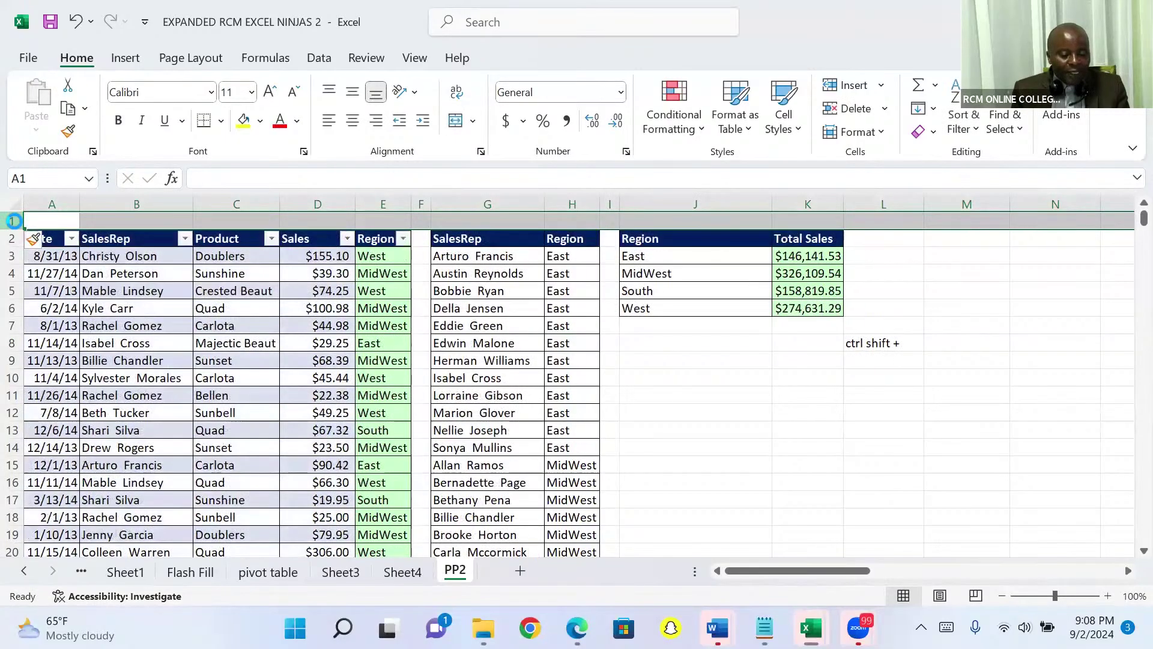
pyautogui.hotkey('ctrl', 'shift', '+')
pyautogui.hotkey('ctrl', 'shift', '+')
pyautogui.hotkey('ctrl', 'shift', '+')
pyautogui.hotkey('ctrl', 'shift', '+')
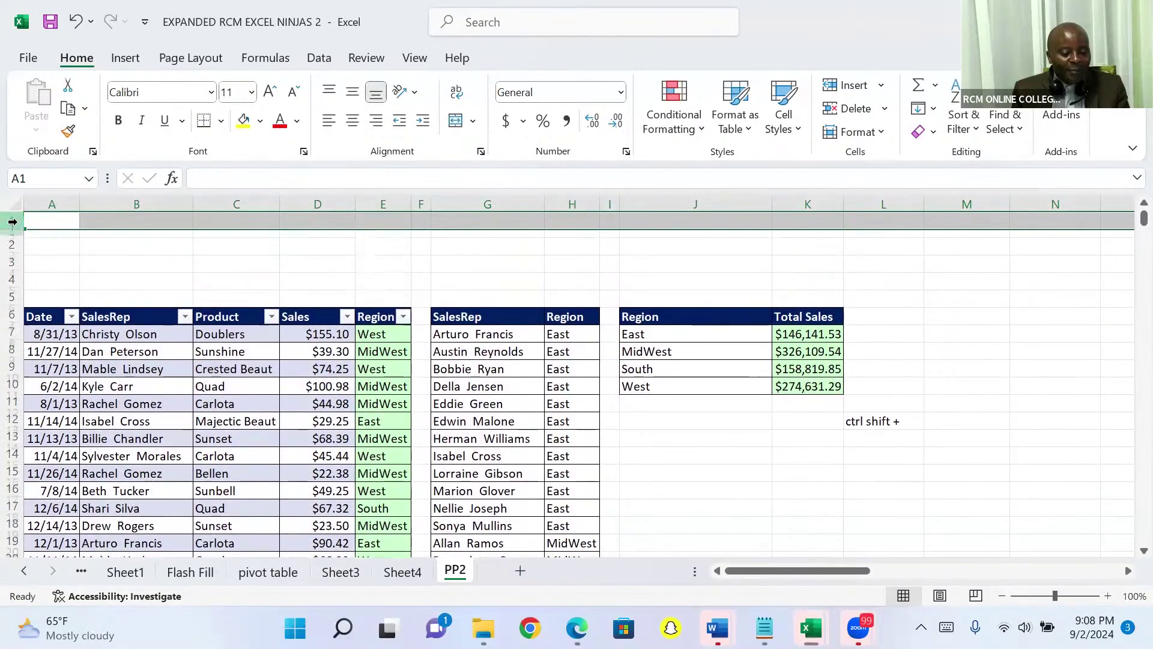
pyautogui.hotkey('ctrl', 'shift', '+')
pyautogui.hotkey('ctrl', 'shift', '+')
pyautogui.hotkey('ctrl', 'shift', '+')
pyautogui.hotkey('ctrl', 'shift', '+')
pyautogui.hotkey('ctrl', 'shift', '+')
pyautogui.hotkey('ctrl', 'shift', '+')
pyautogui.hotkey('ctrl', 'shift', '+')
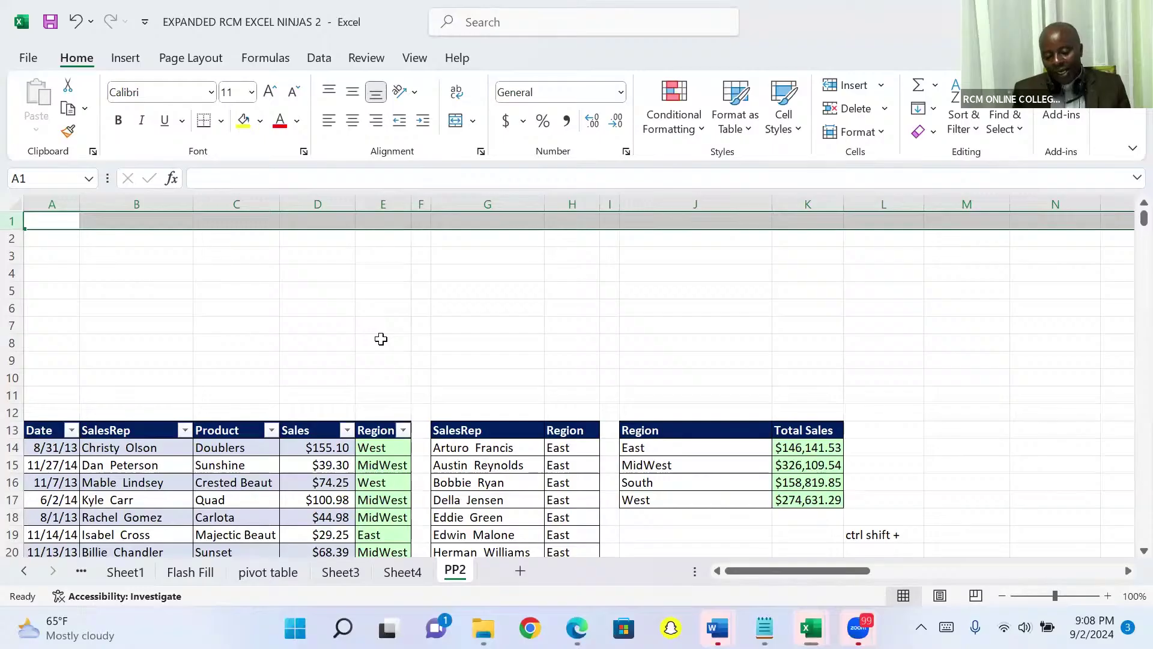
pyautogui.click(12, 396)
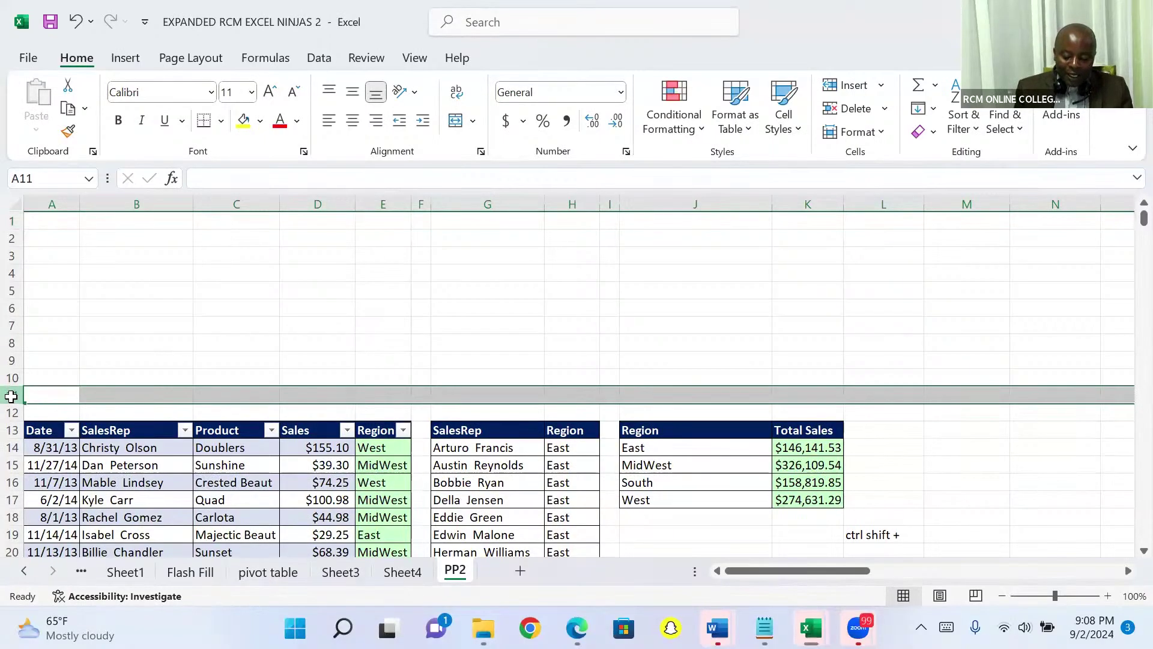
pyautogui.rightClick(12, 395)
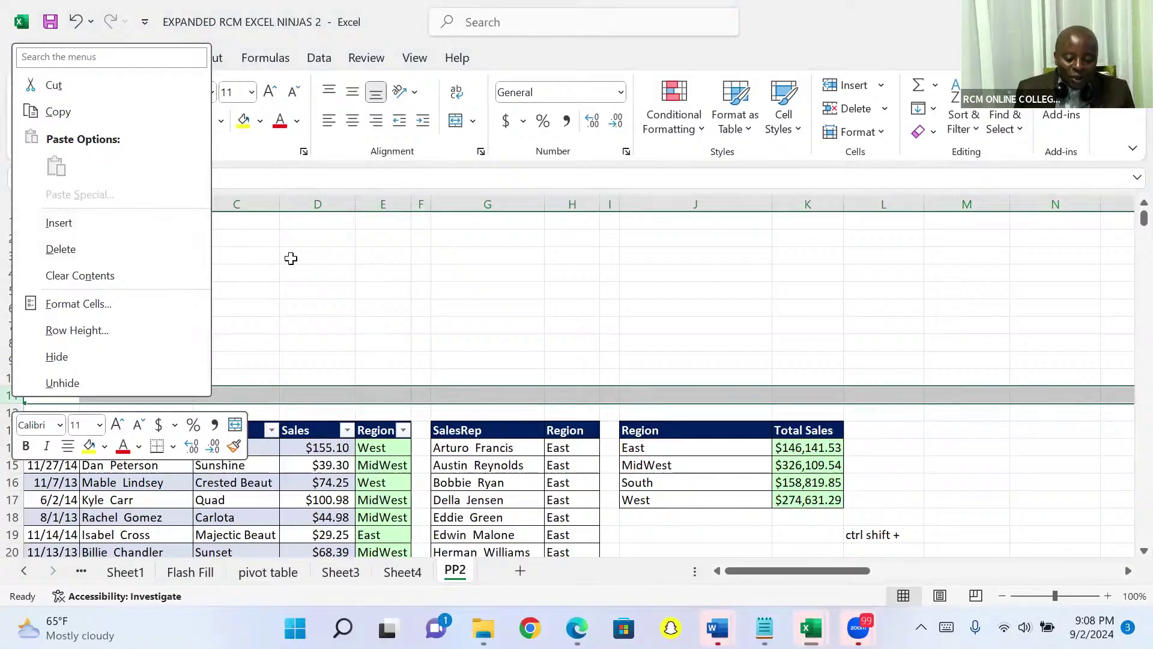
pyautogui.press('Escape')
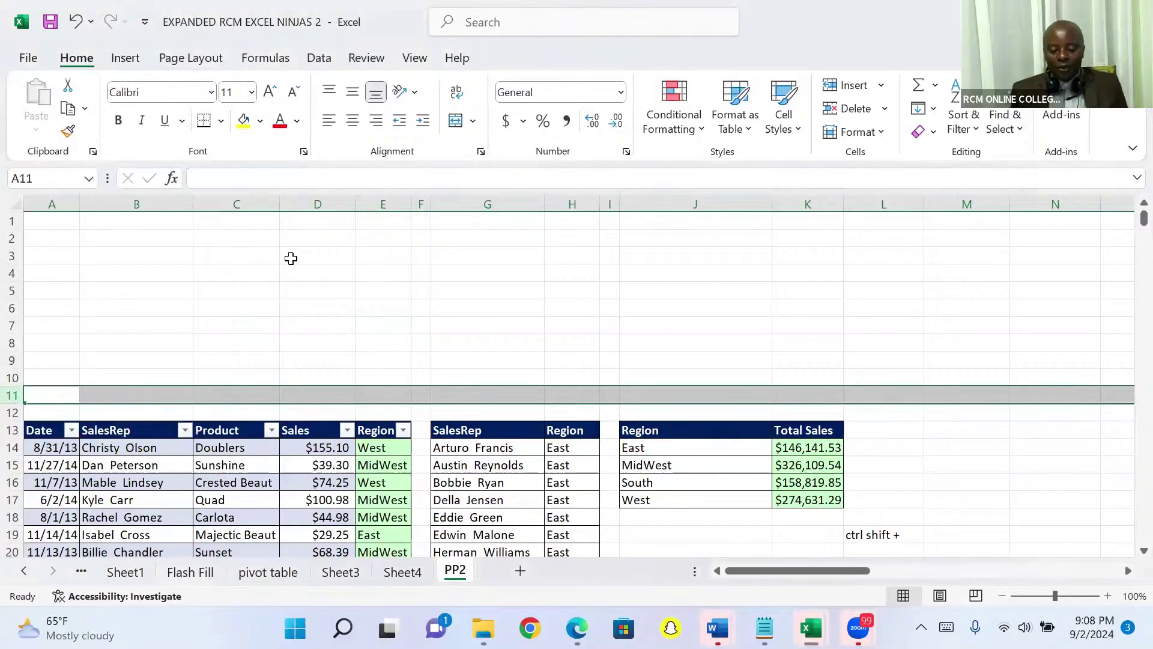
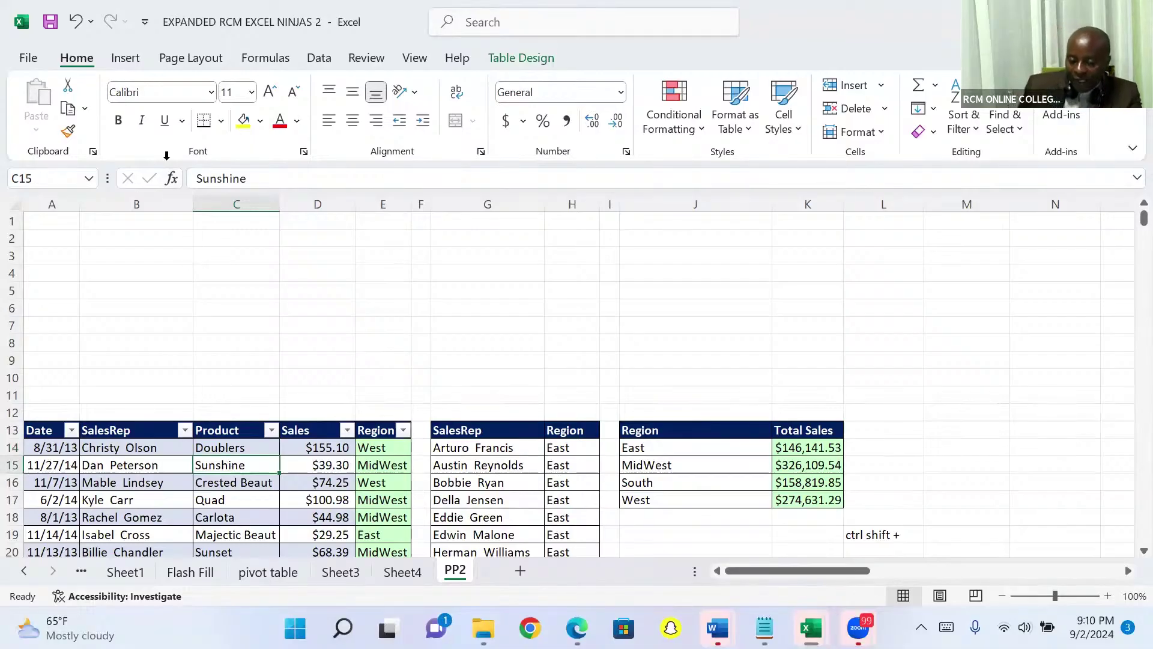
# Step: Insert slicers for the SalesRep and Region fields of the sales table on PP2
pyautogui.click(126, 58)
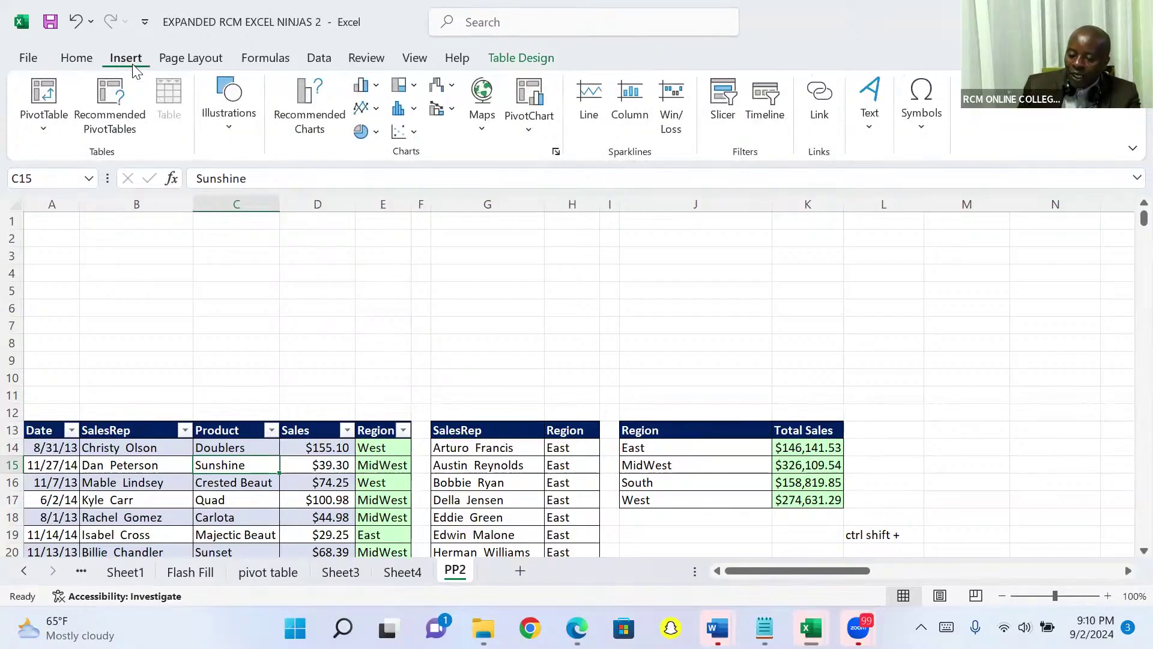
pyautogui.click(725, 105)
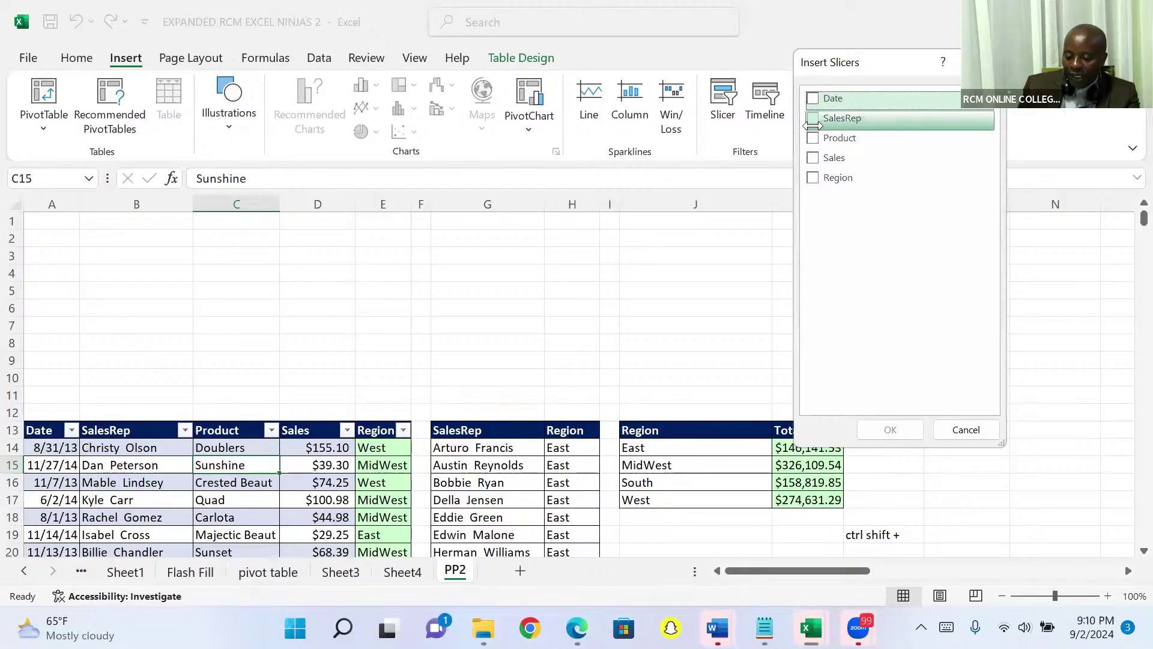
pyautogui.click(814, 120)
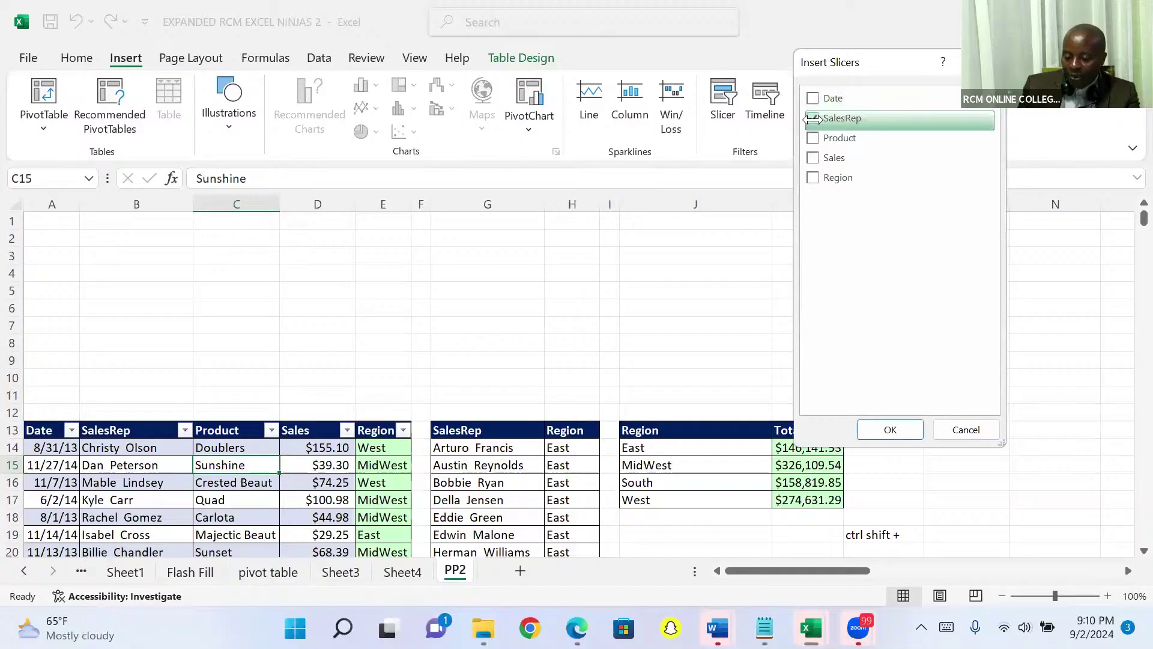
pyautogui.click(807, 173)
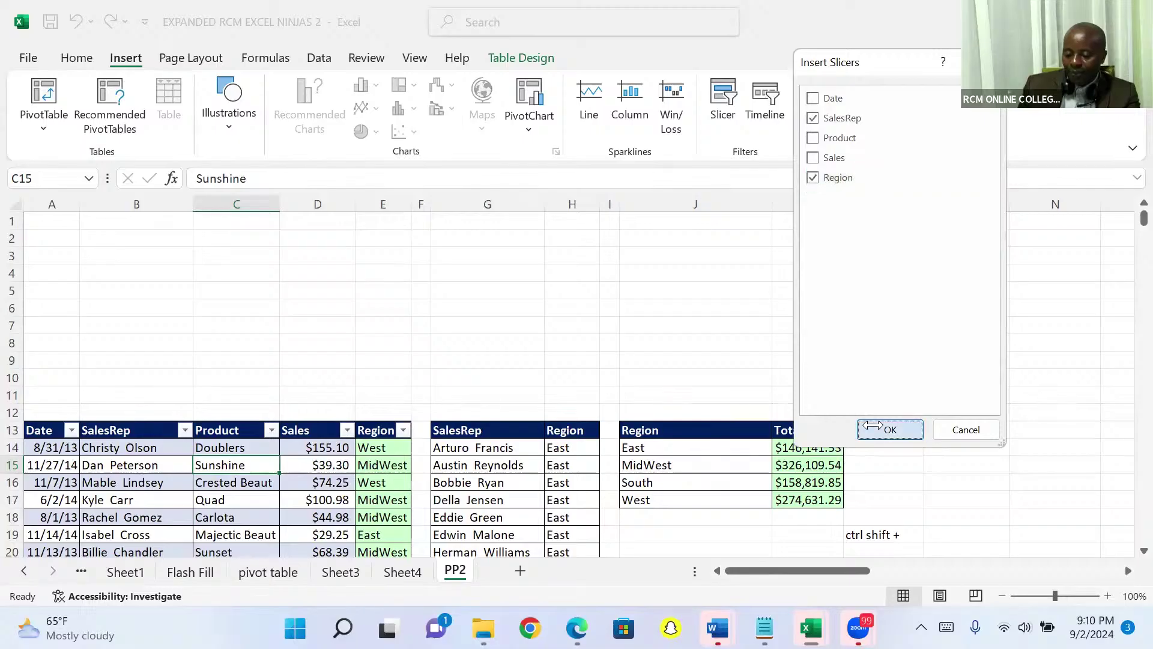
pyautogui.click(872, 425)
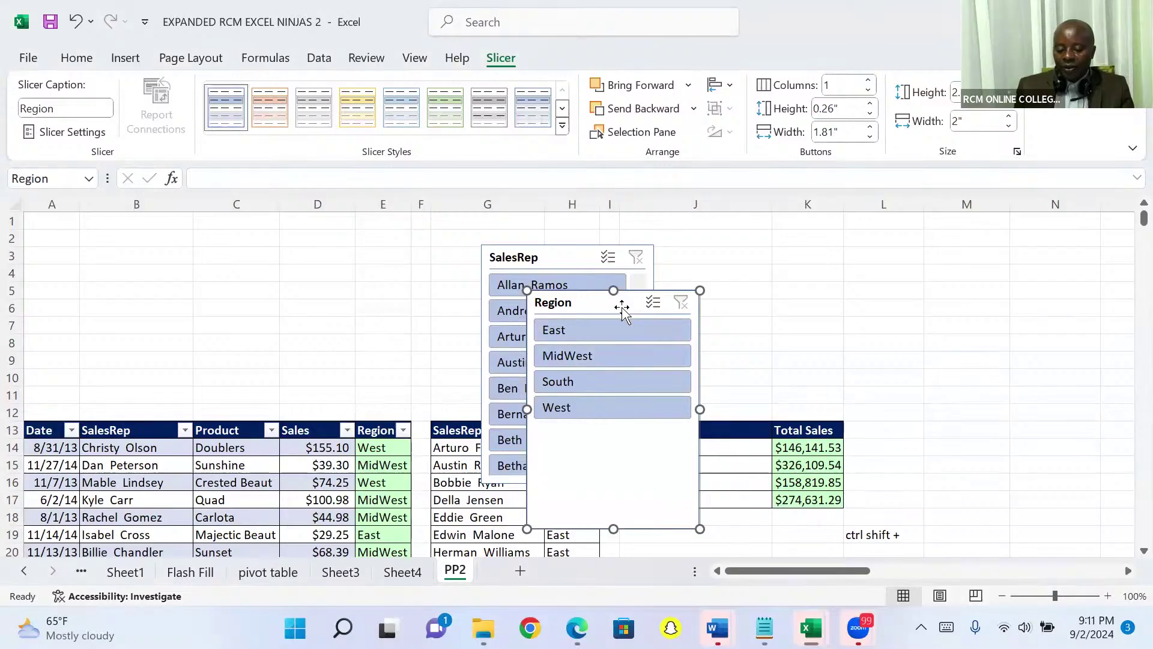
# Step: Move the Region slicer clear of the SalesRep slicer and delete the SalesRep slicer
pyautogui.moveTo(622, 307); pyautogui.dragTo(832, 280)
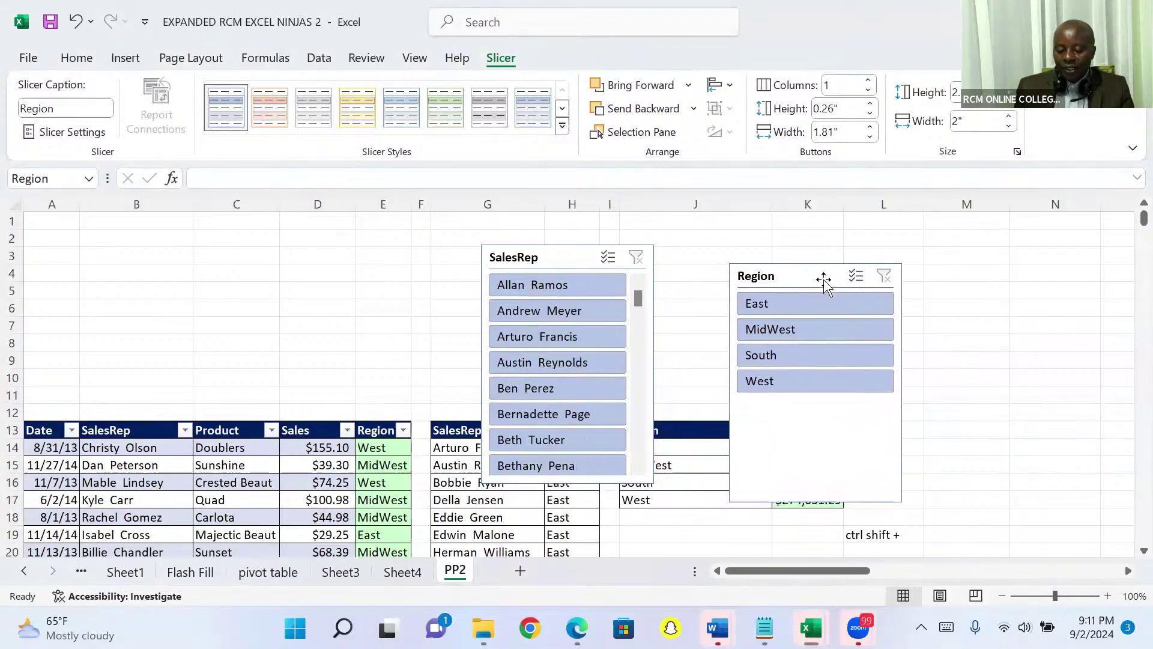
pyautogui.moveTo(640, 295); pyautogui.dragTo(630, 391)
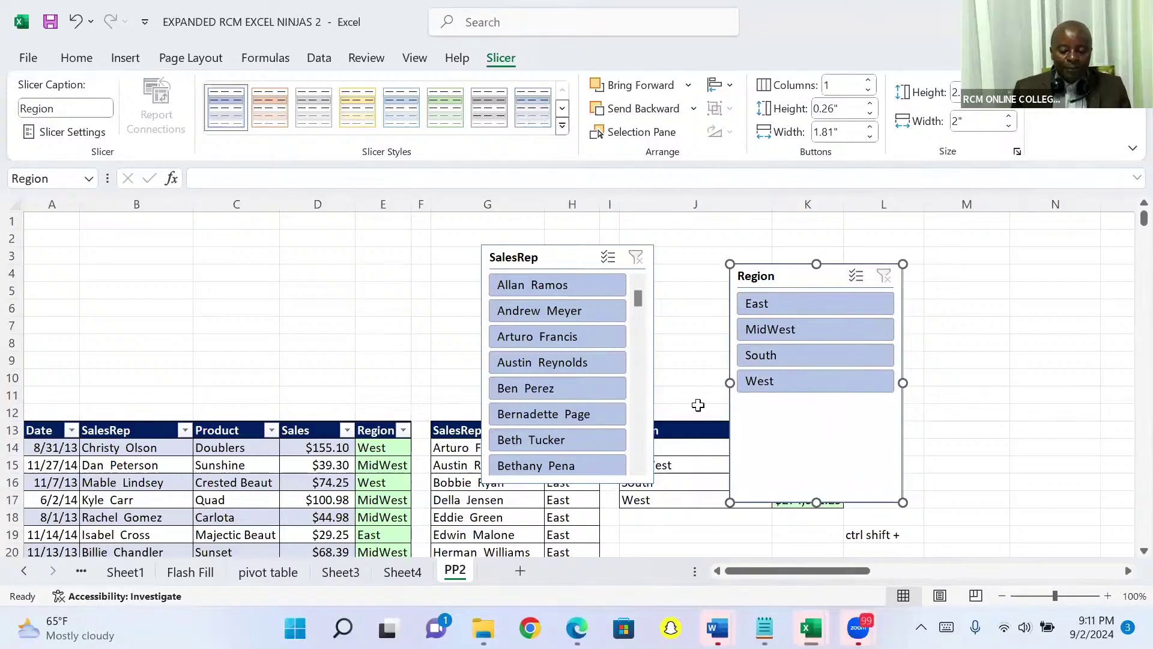
pyautogui.click(542, 263)
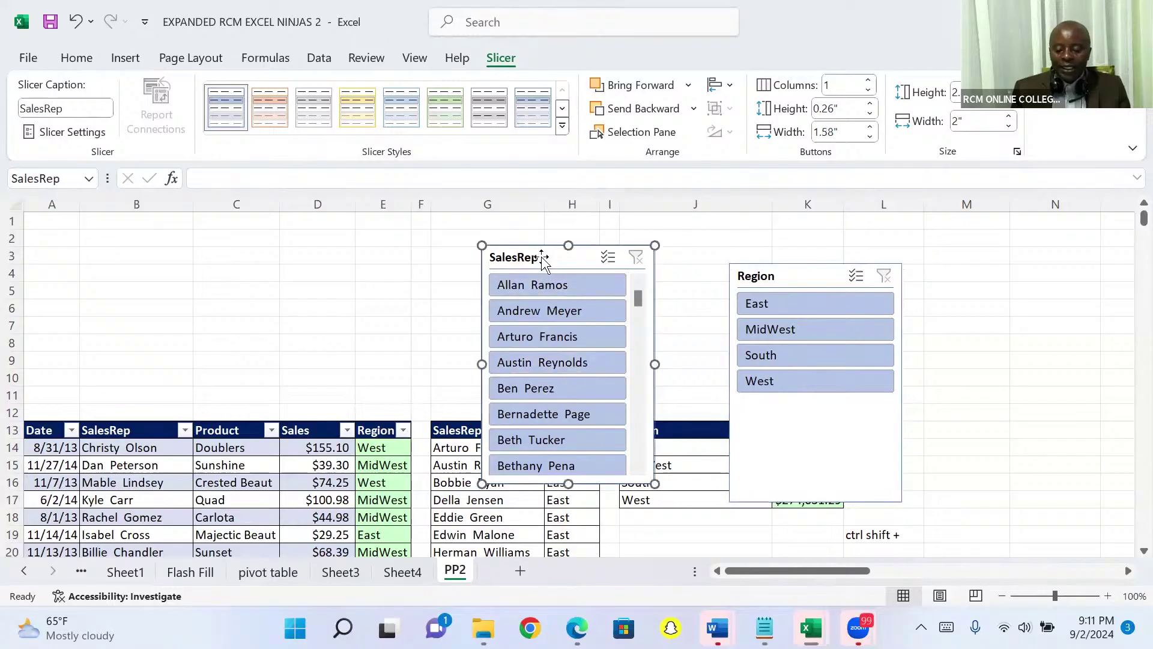
pyautogui.press('Delete')
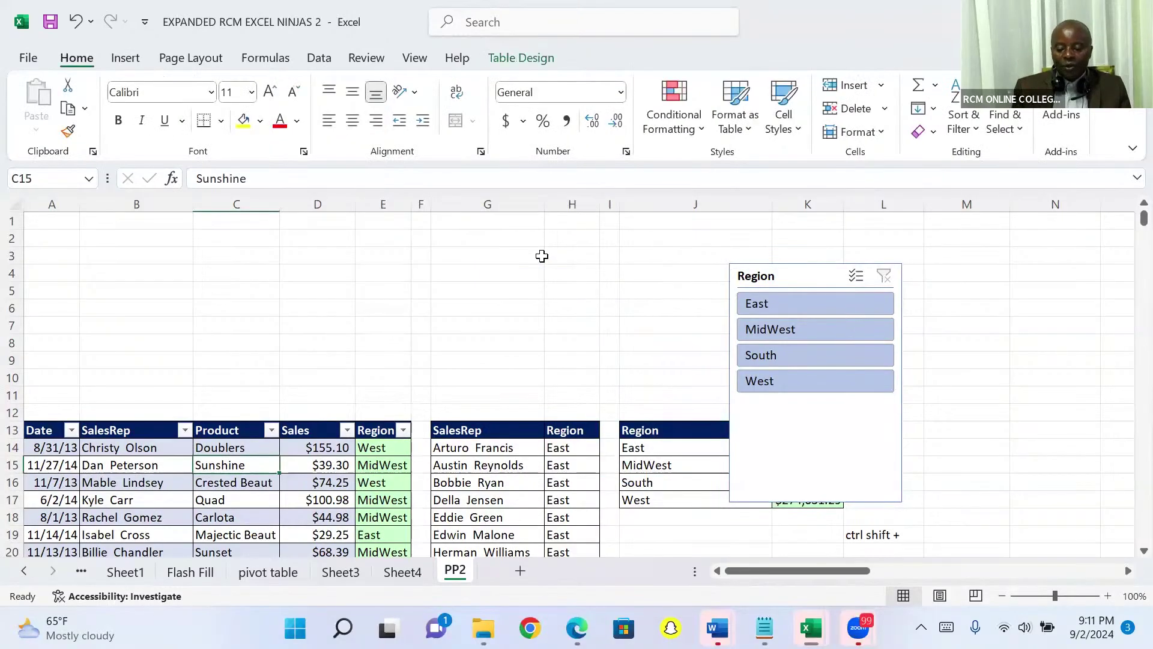
# Step: Arrange the Region slicer's buttons in 4 columns
pyautogui.click(794, 277)
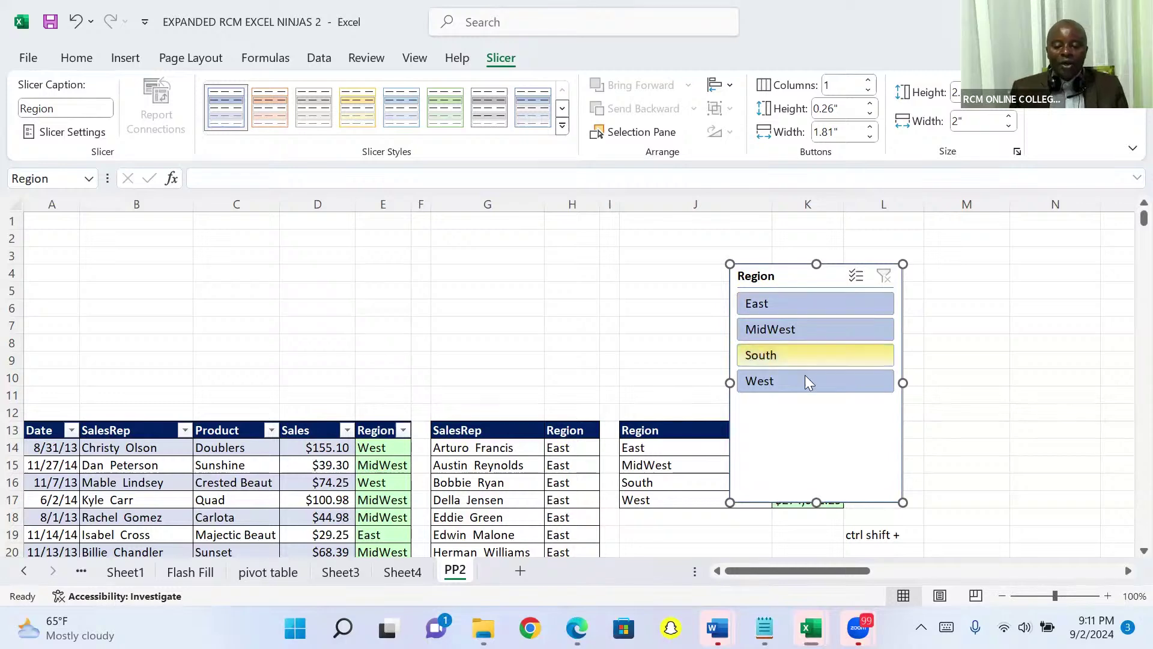
pyautogui.click(869, 80)
pyautogui.click(870, 80)
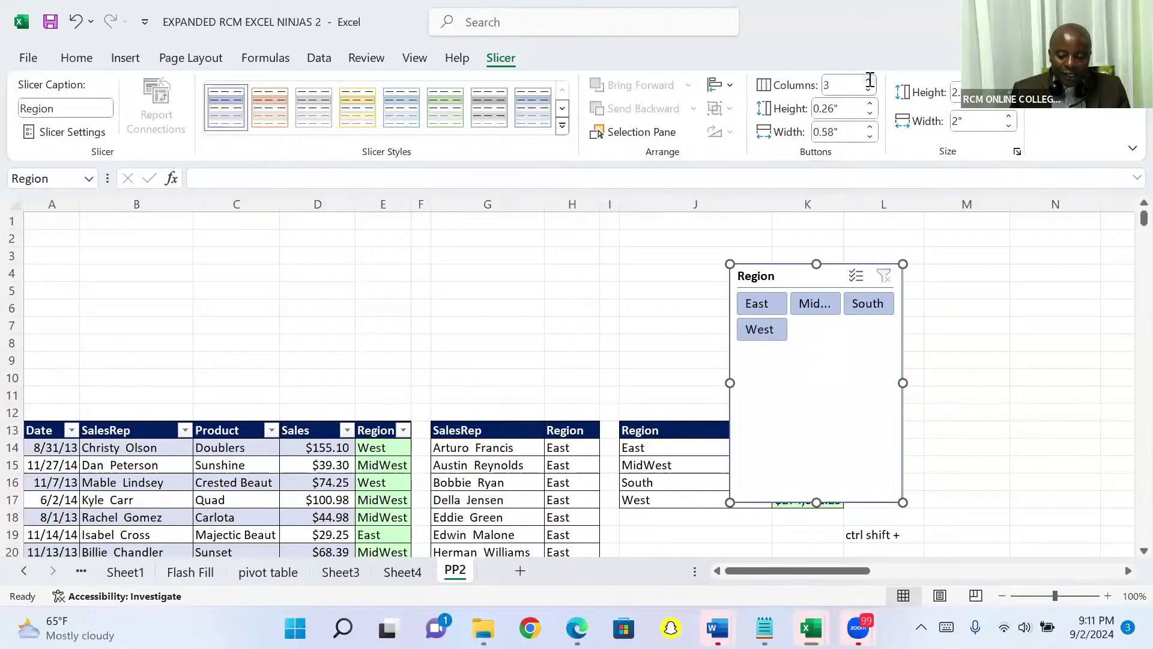
pyautogui.click(870, 80)
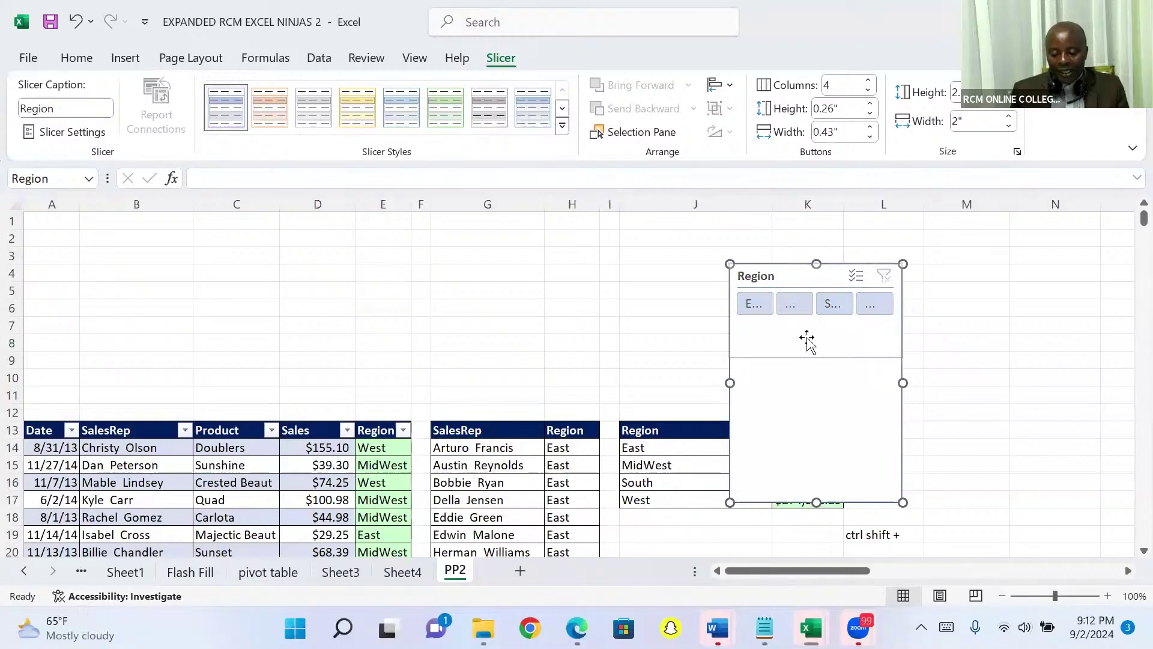
# Step: Resize the Region slicer to a single button row about 6.67" wide and place it directly above the table headers, starting at column A
pyautogui.moveTo(806, 318); pyautogui.dragTo(807, 320)
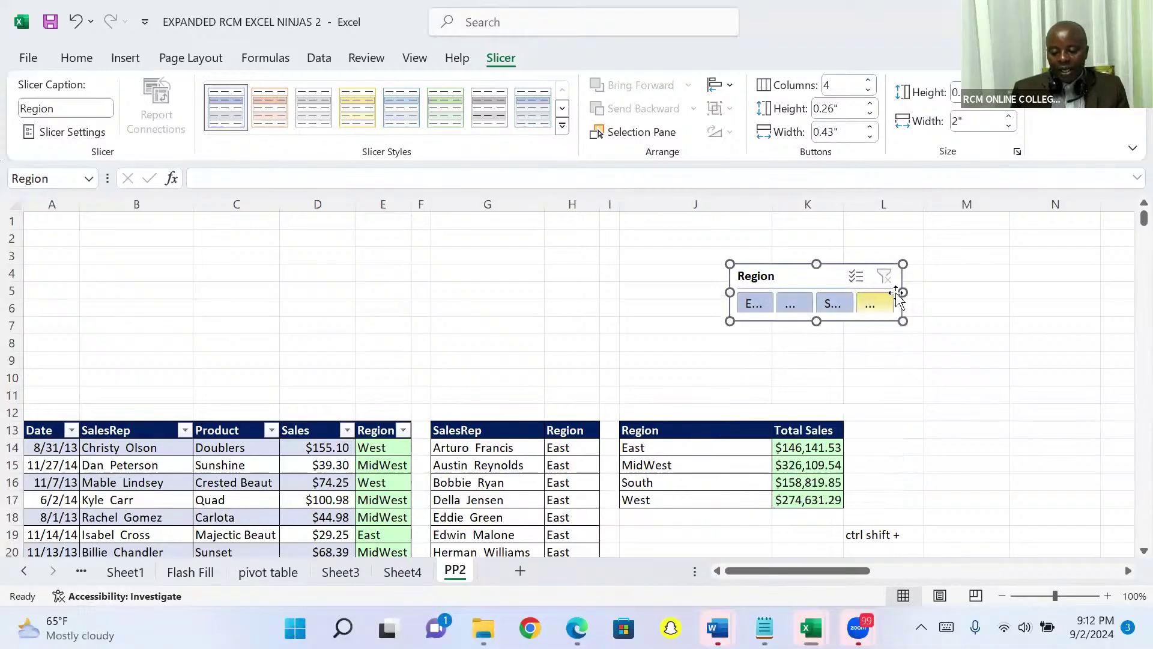
pyautogui.moveTo(903, 292); pyautogui.dragTo(1134, 272)
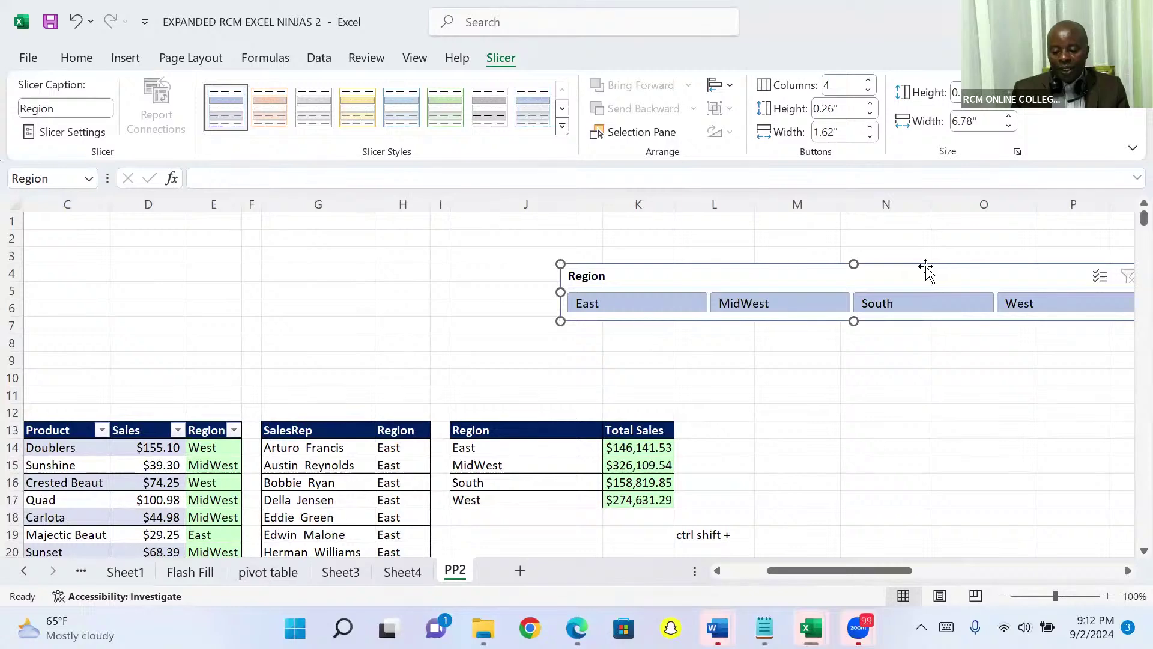
pyautogui.moveTo(901, 278); pyautogui.dragTo(376, 369)
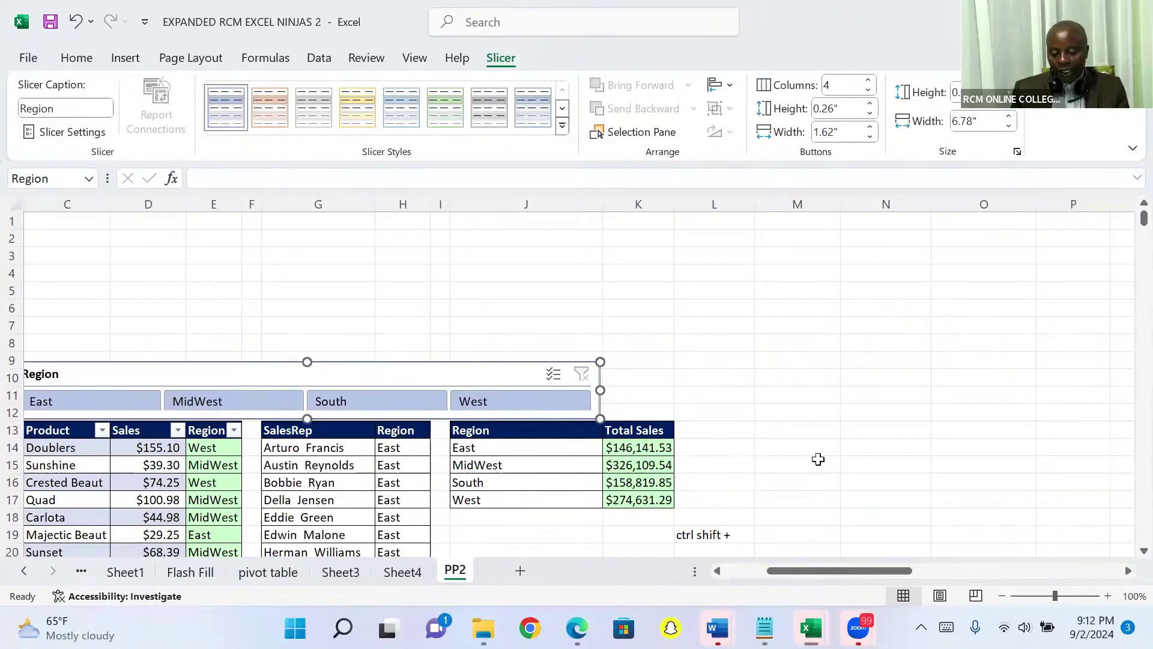
pyautogui.moveTo(778, 571); pyautogui.dragTo(743, 578)
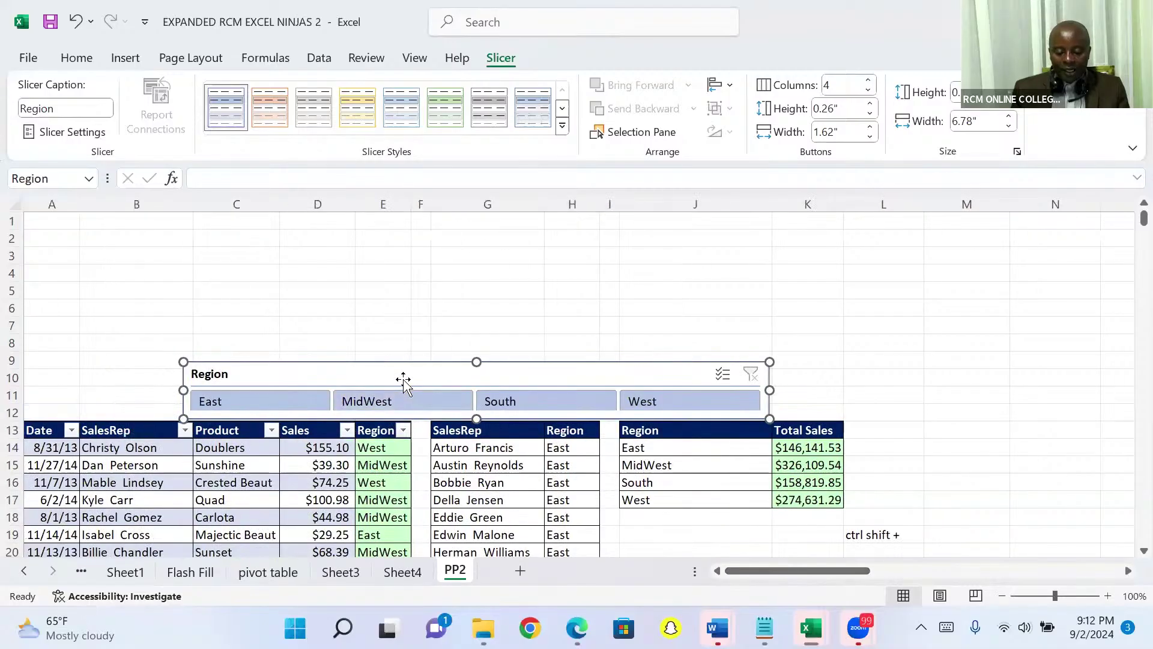
pyautogui.moveTo(305, 367); pyautogui.dragTo(232, 373)
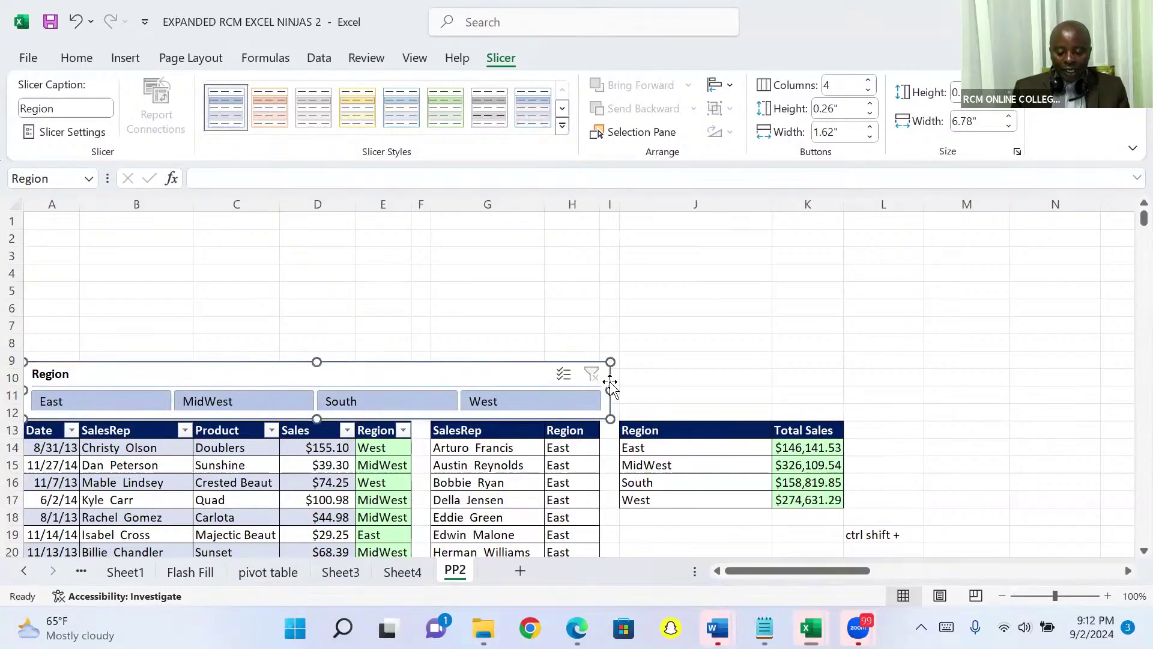
pyautogui.moveTo(612, 390); pyautogui.dragTo(600, 390)
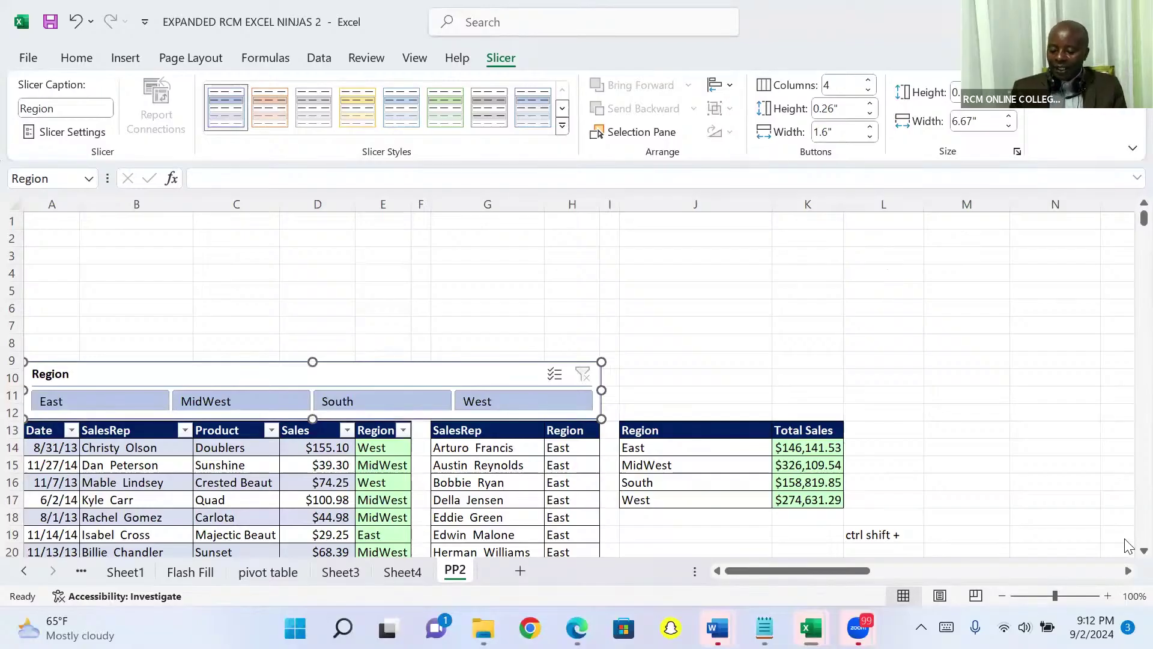
# Step: Filter the sales table to the East region with the Region slicer
pyautogui.scroll(-1, 1126, 549)
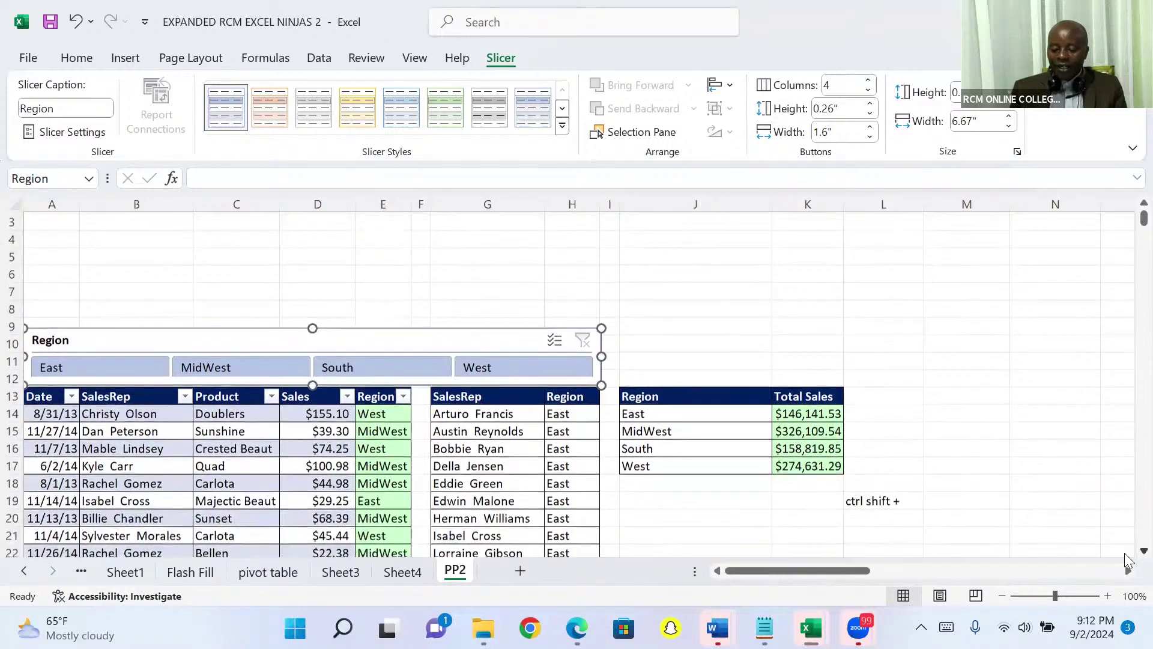
pyautogui.scroll(-2, 1126, 561)
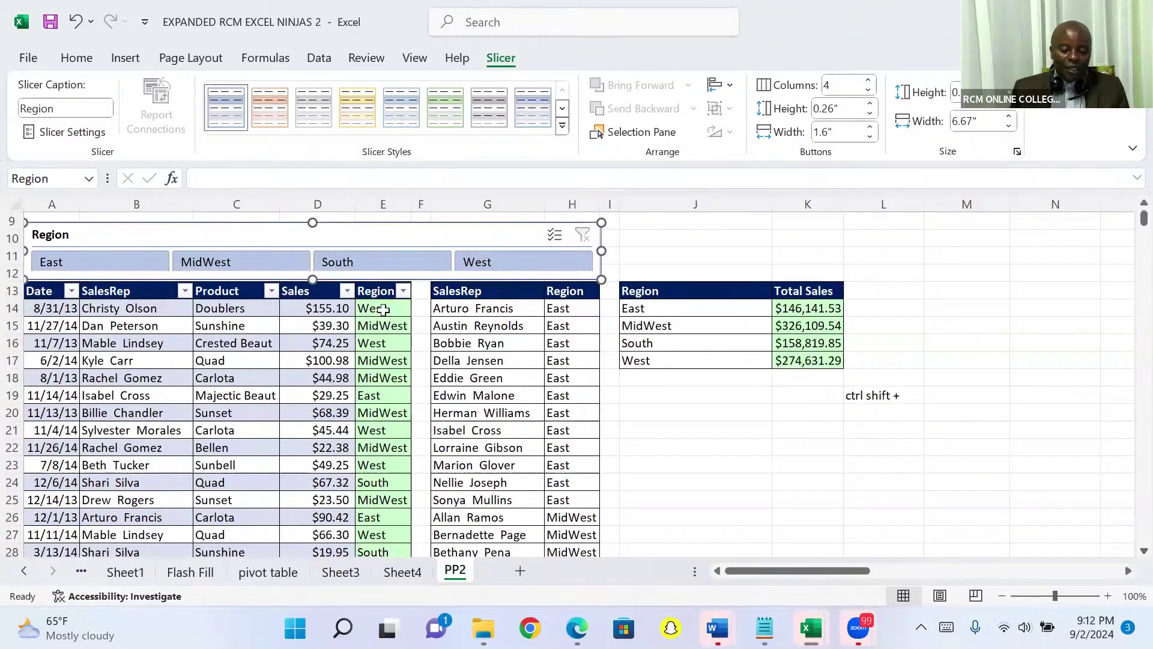
pyautogui.click(114, 264)
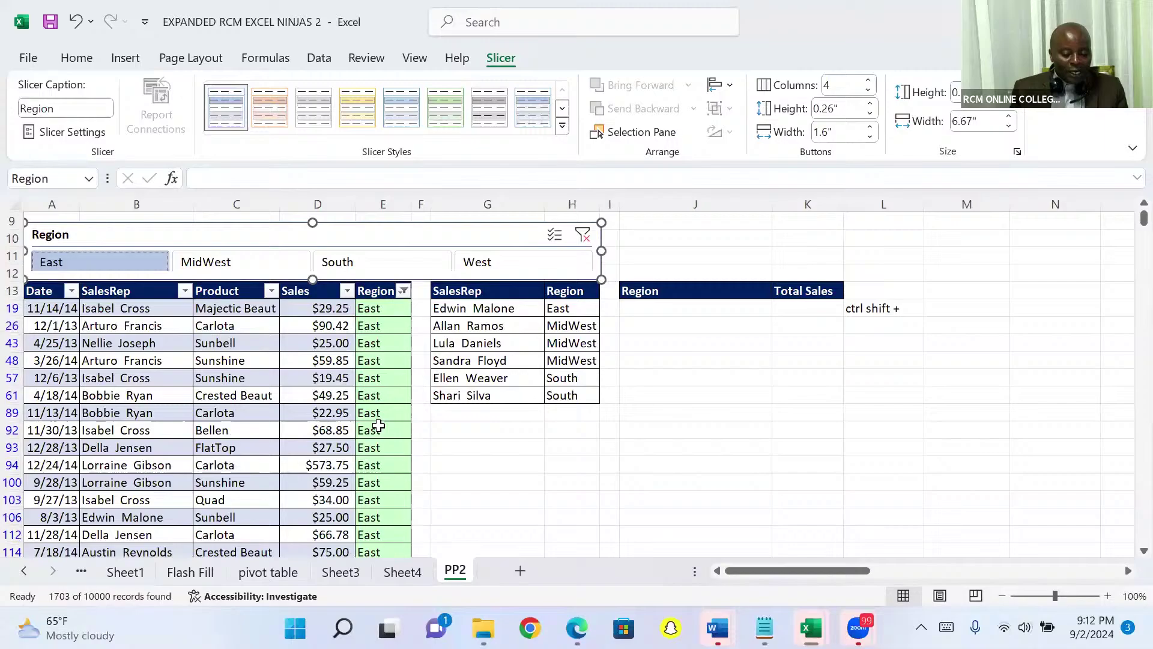
# Step: Check the filtered Sales total for East in cell D10014 of the table's total row
pyautogui.click(376, 308)
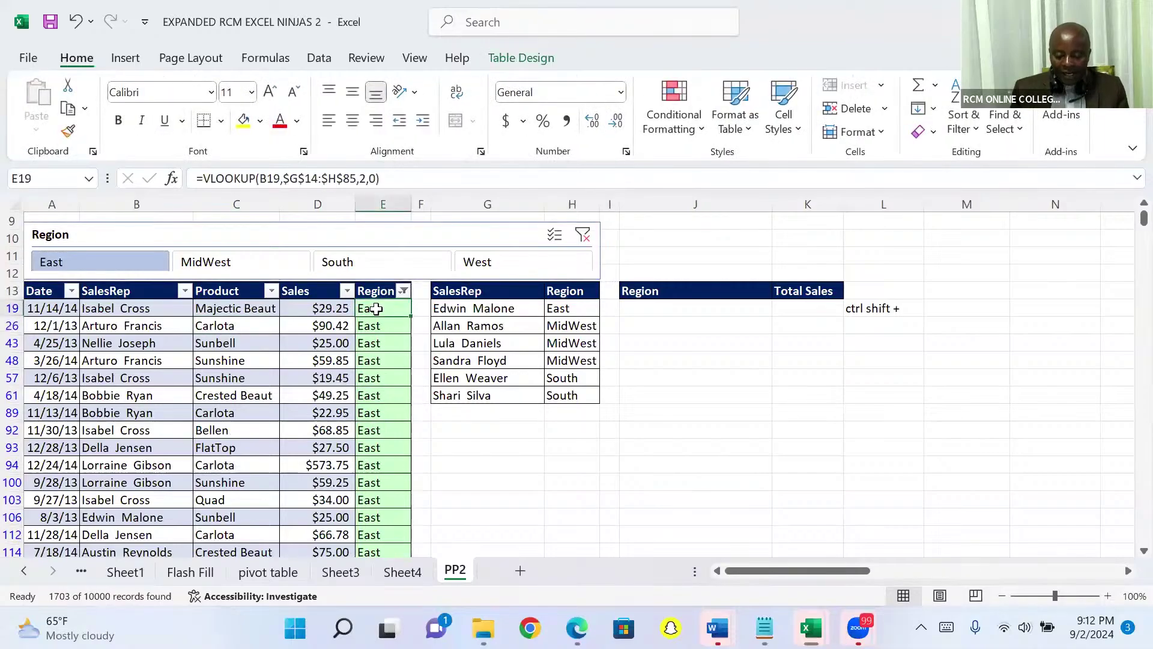
pyautogui.hotkey('ctrl', 'Down')
pyautogui.press('Down')
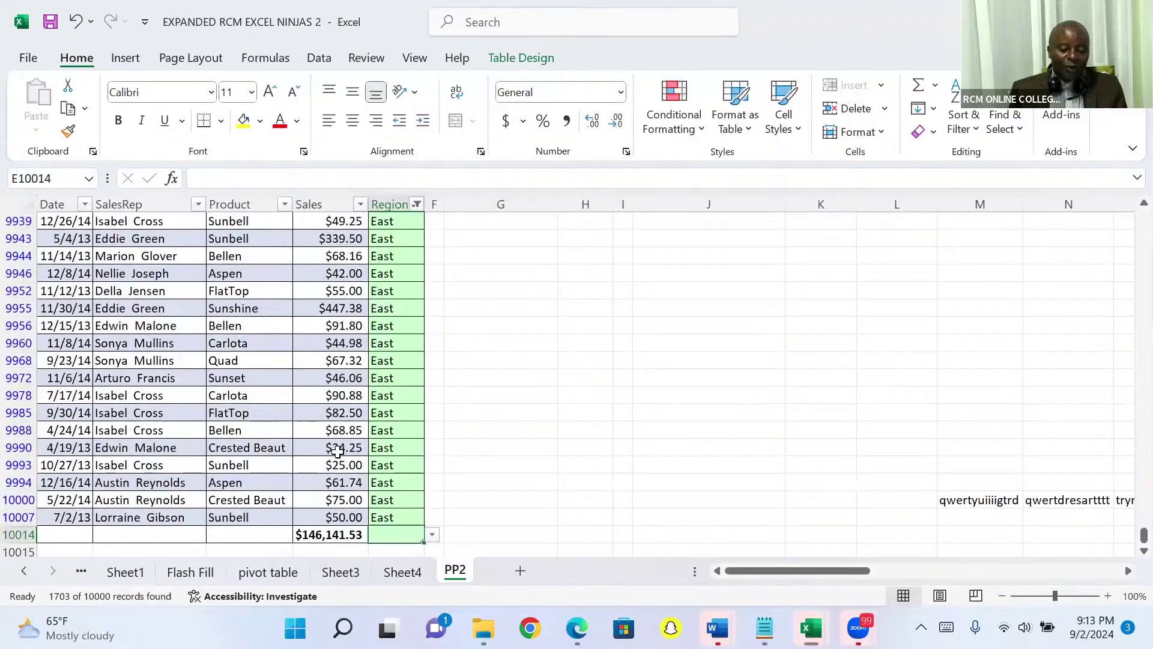
pyautogui.press('Left')
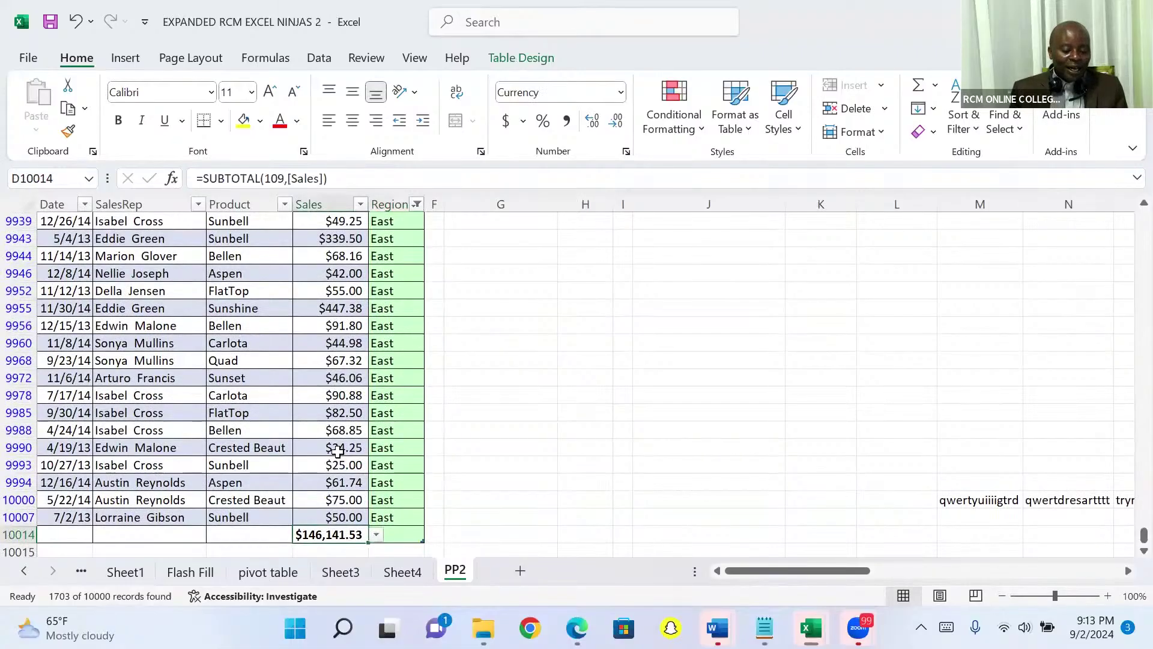
# Step: Return to the top of PP2 and use the Region slicer to filter the table to both MidWest and South
pyautogui.hotkey('ctrl', 'Up')
pyautogui.hotkey('ctrl', 'Up')
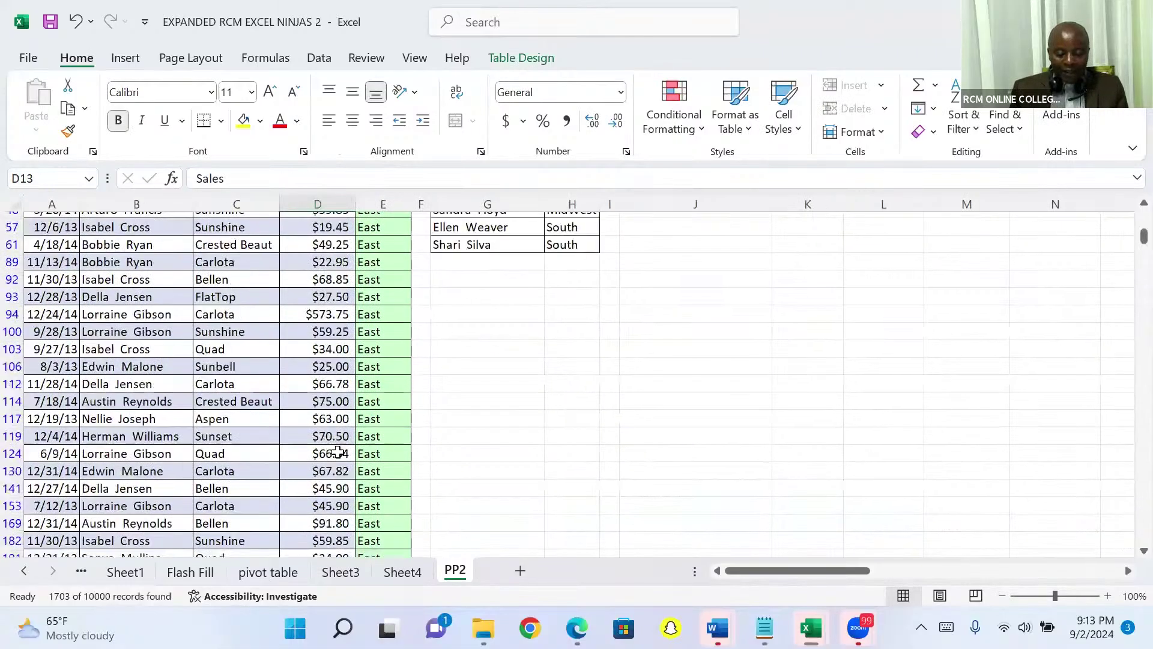
pyautogui.press('Down')
pyautogui.press('Down')
pyautogui.press('Down')
pyautogui.press('Down')
pyautogui.press('Down')
pyautogui.press('Down')
pyautogui.press('Down')
pyautogui.press('Down')
pyautogui.press('Down')
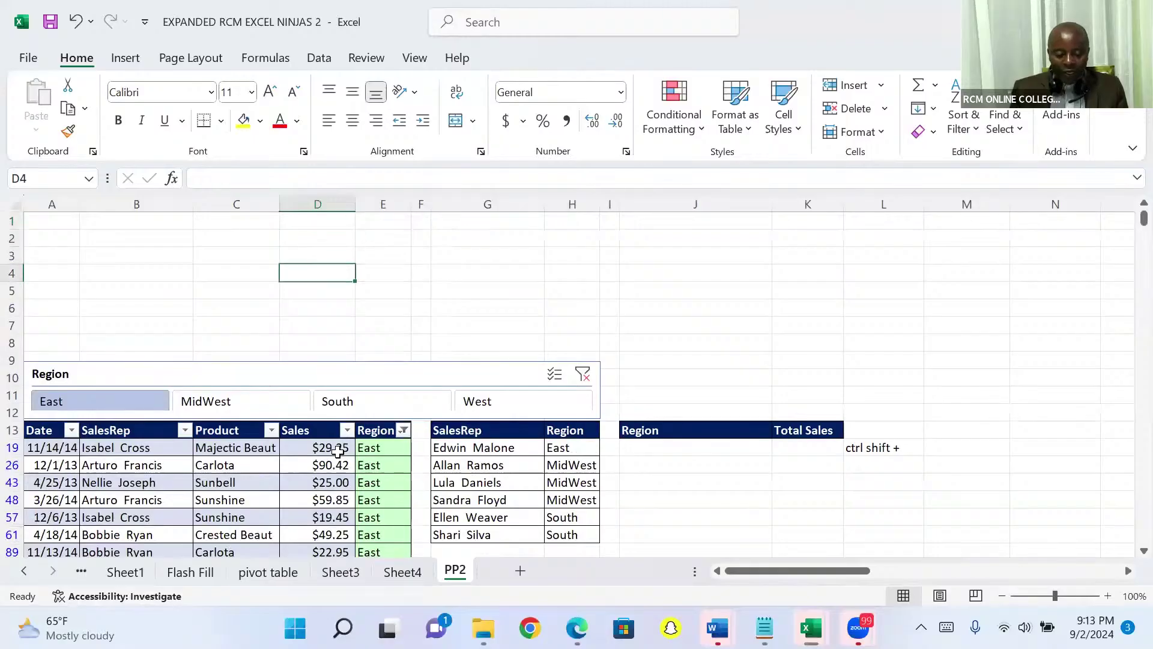
pyautogui.press('Down')
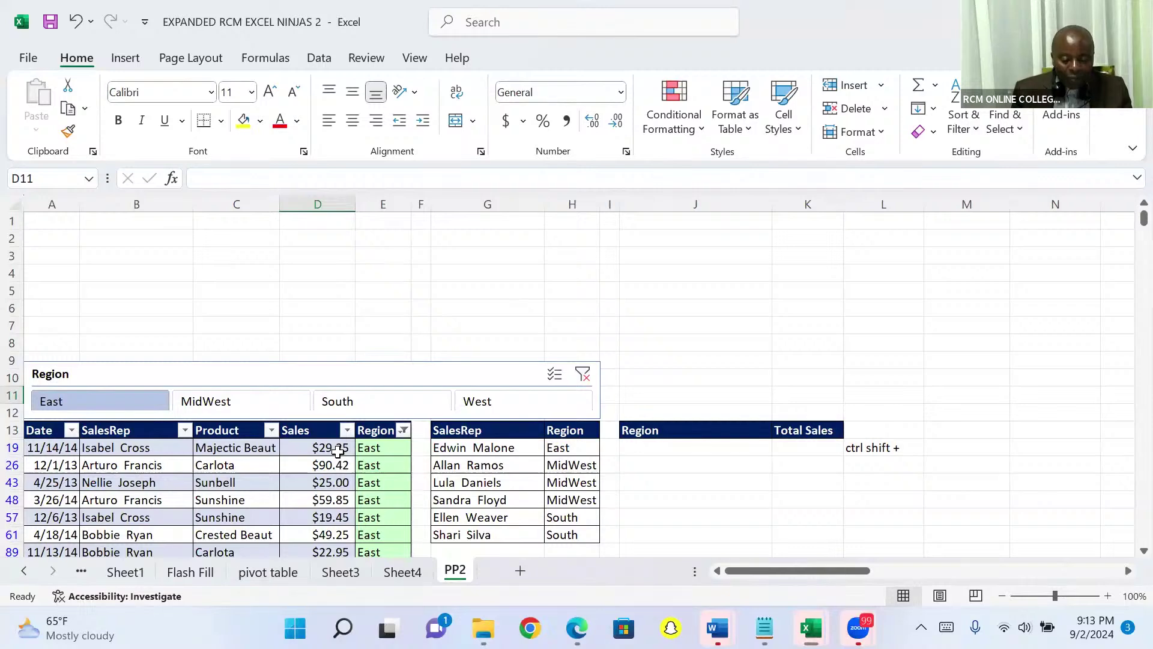
pyautogui.click(234, 408)
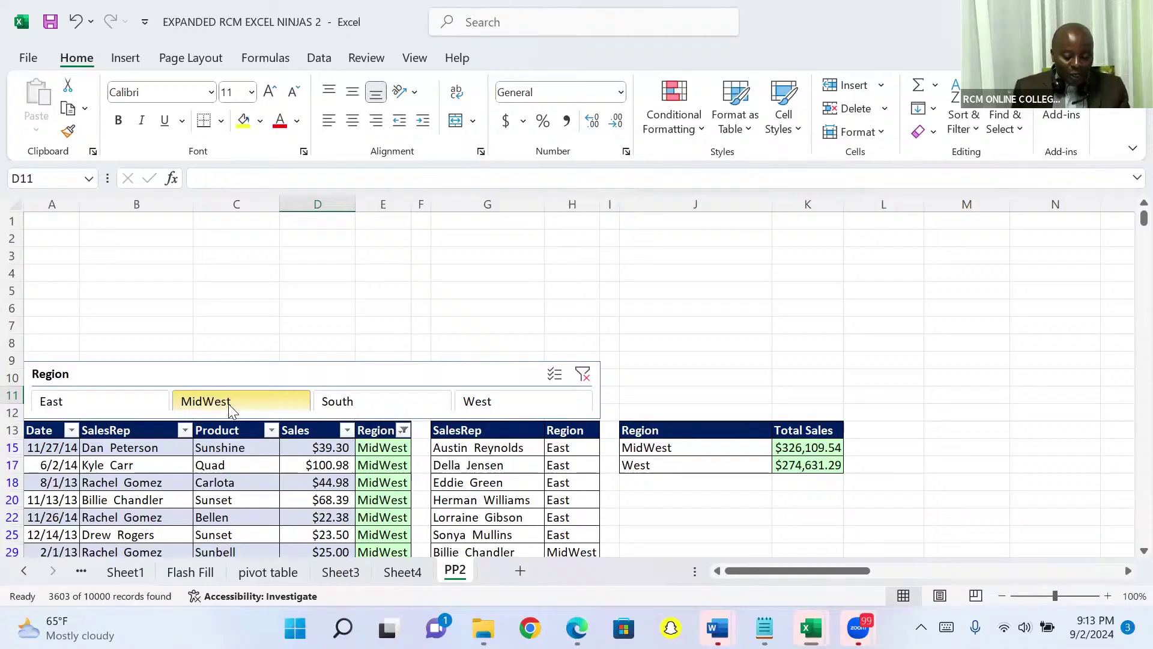
pyautogui.keyDown('ctrl'); pyautogui.click(340, 405); pyautogui.keyUp('ctrl')
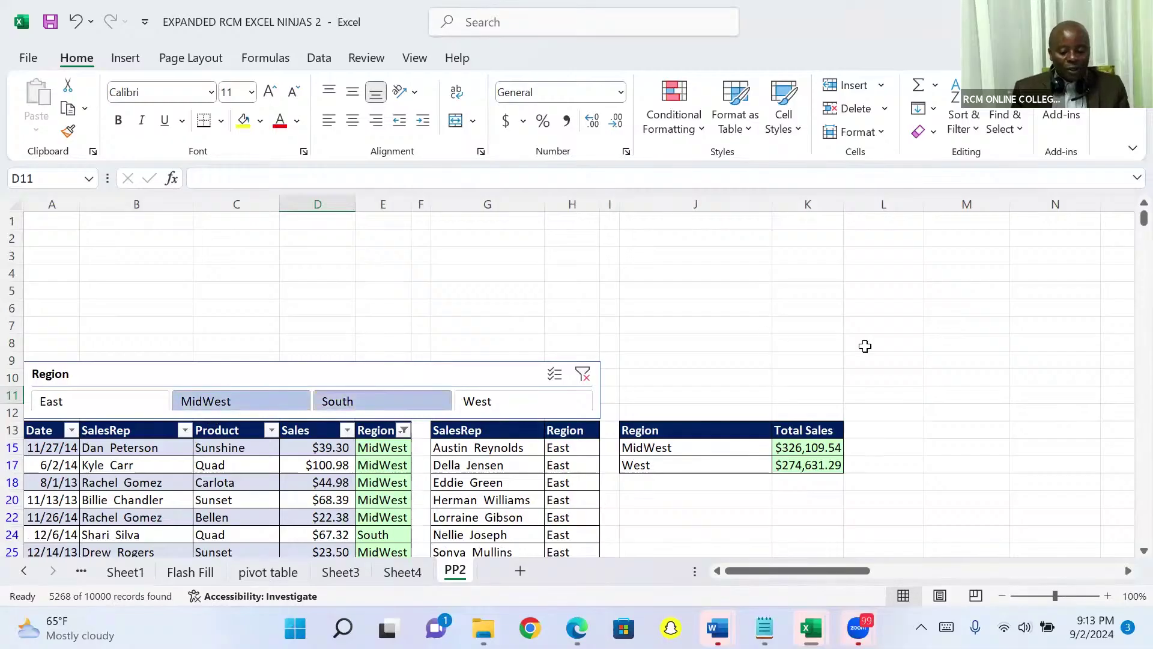
pyautogui.scroll(-2, 1127, 556)
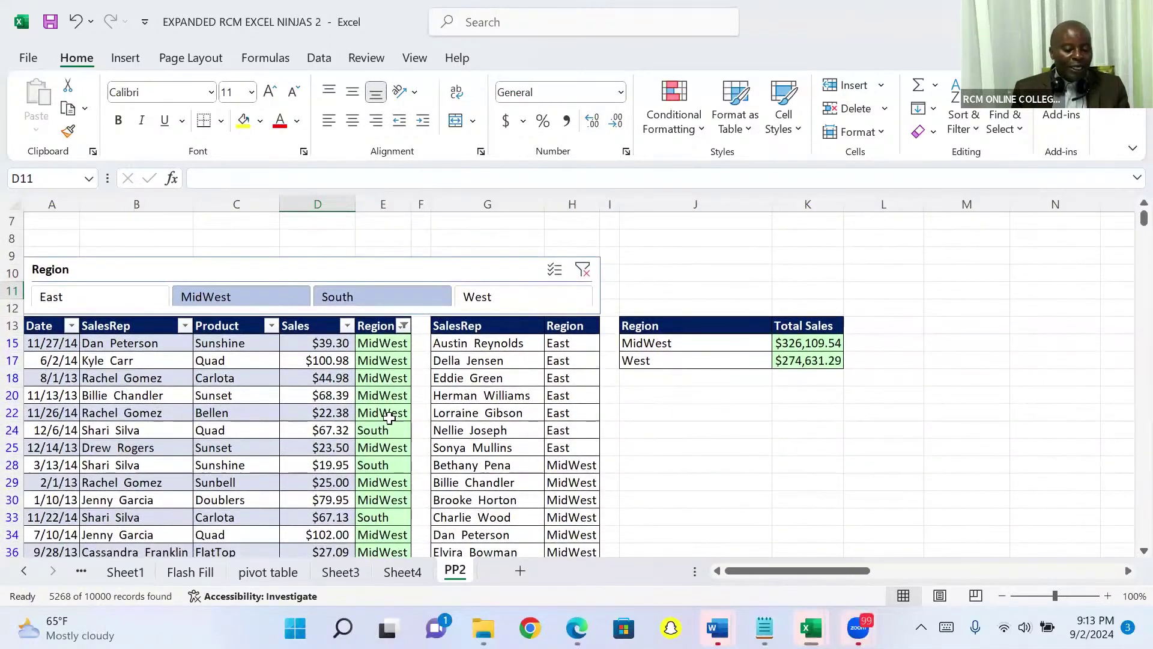
# Step: Delete the Region slicer from PP2 and select cell D18 in the table's Sales column
pyautogui.click(347, 270)
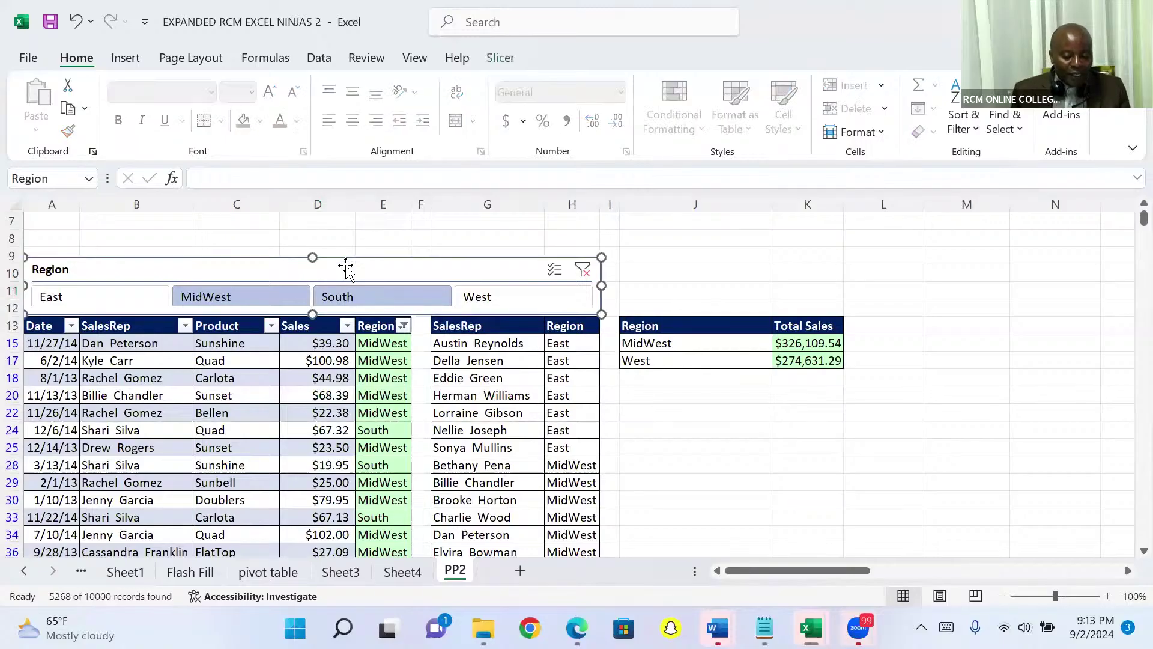
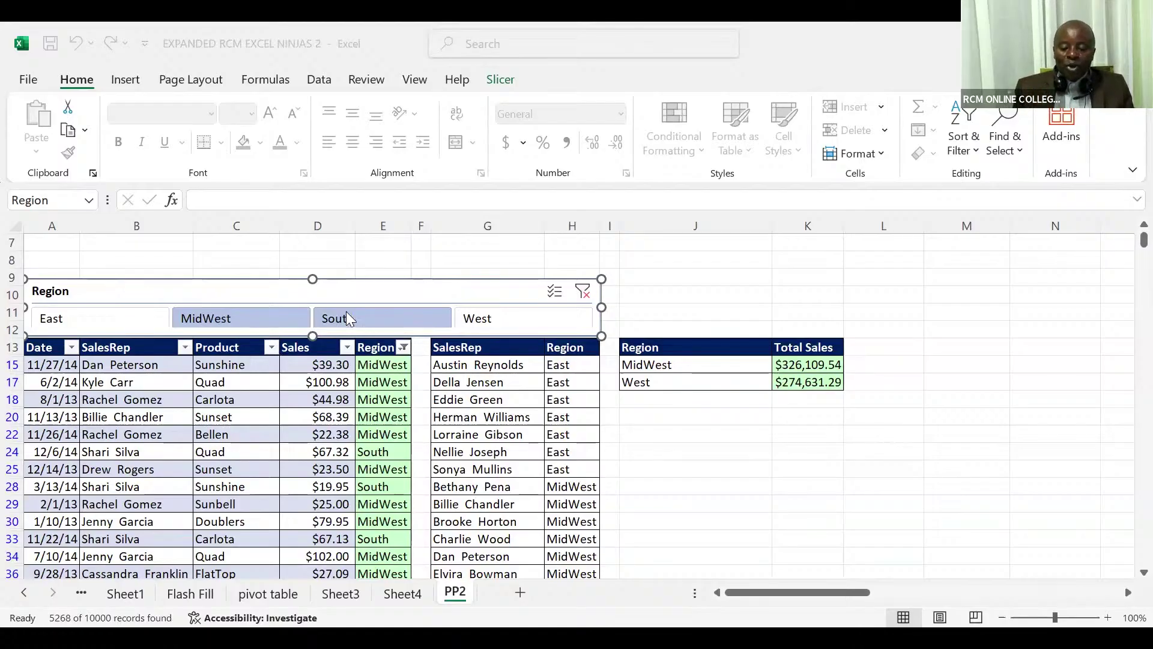
pyautogui.click(395, 291)
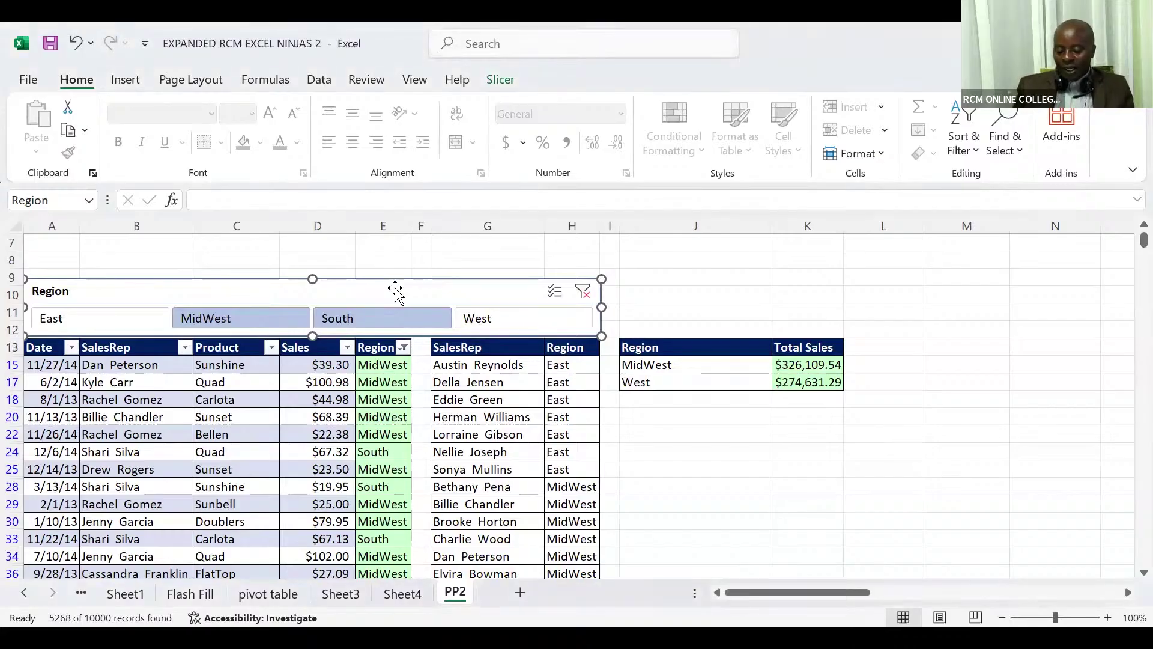
pyautogui.press('Delete')
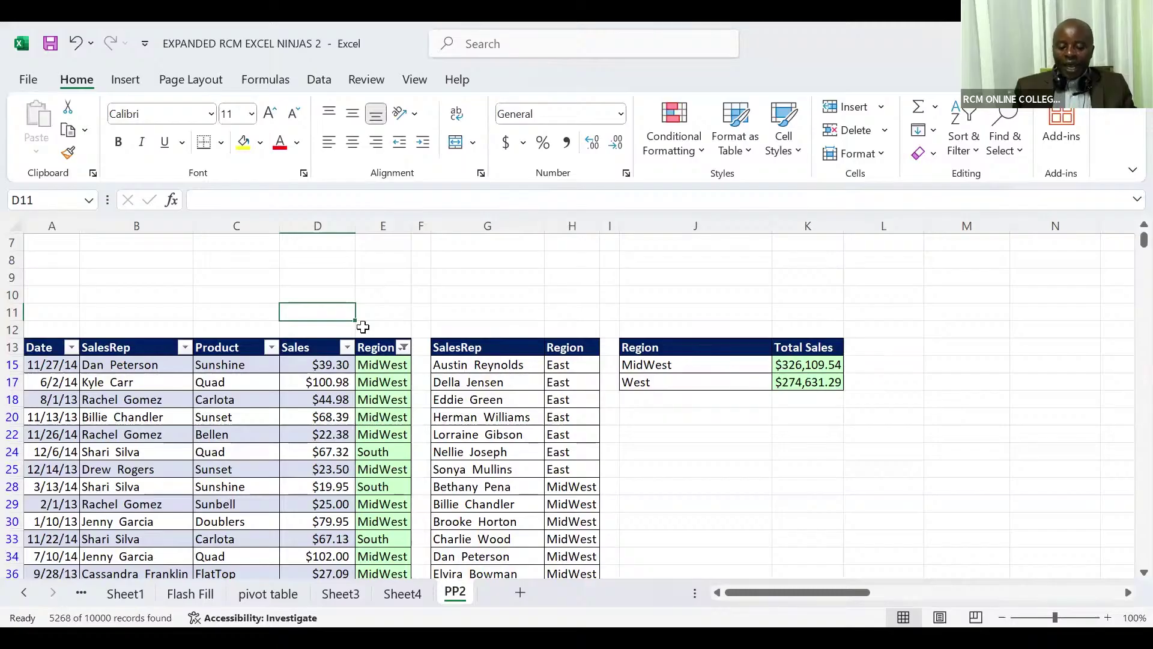
pyautogui.click(323, 396)
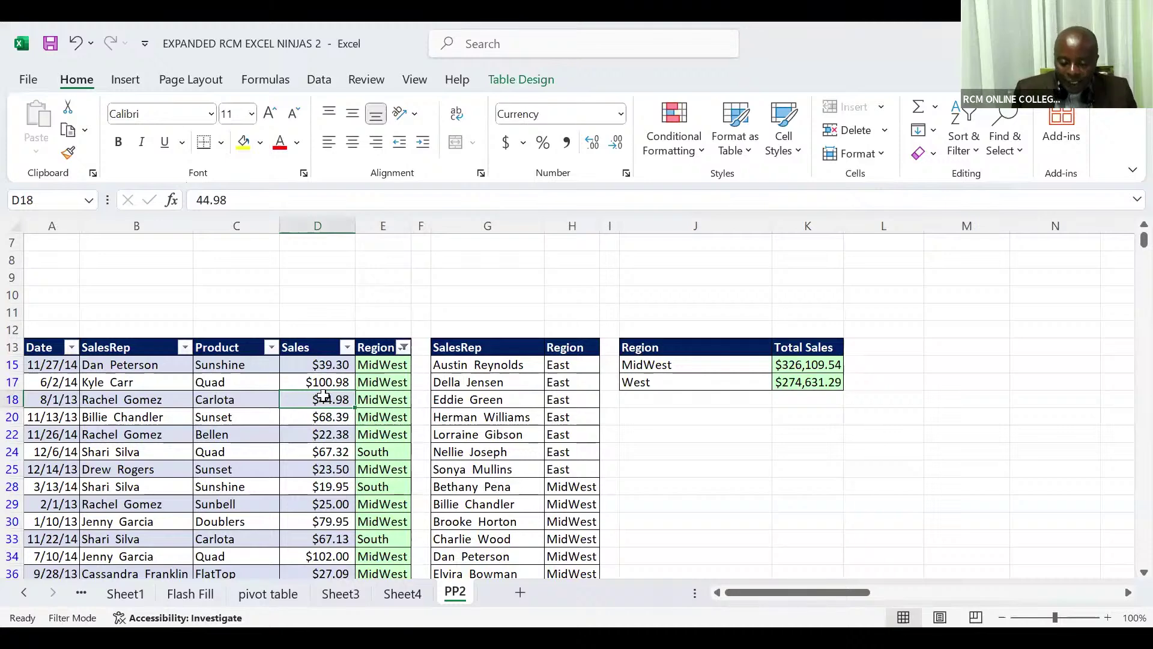
# Step: Insert a slicer for the Region field of the sales table on PP2
pyautogui.click(137, 81)
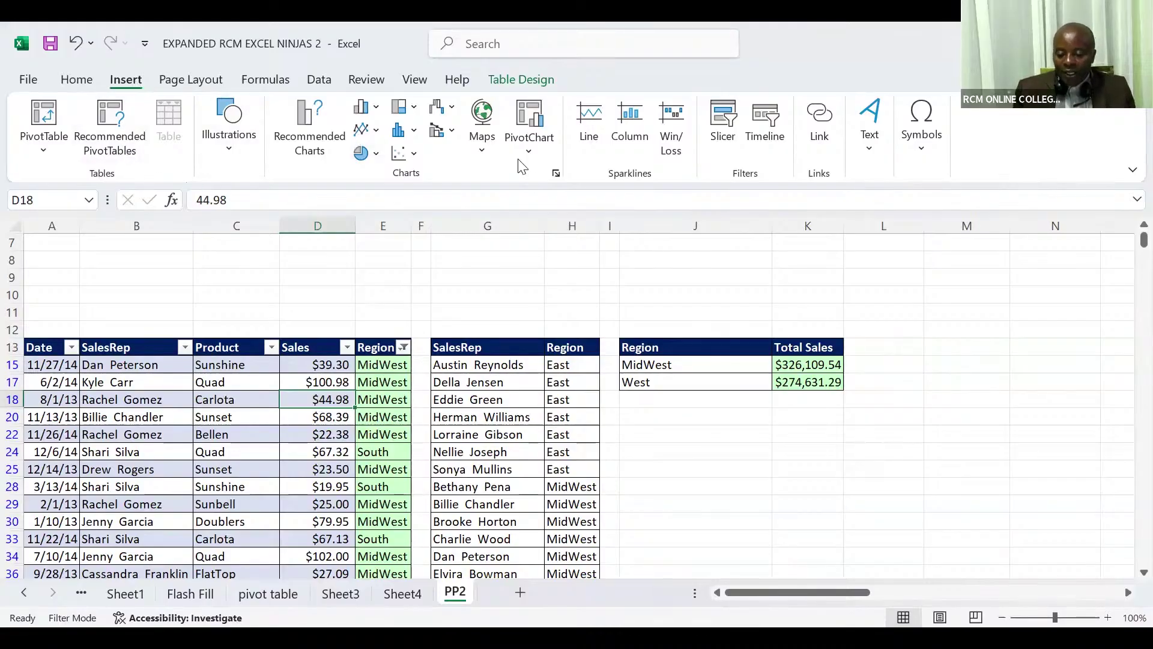
pyautogui.click(728, 134)
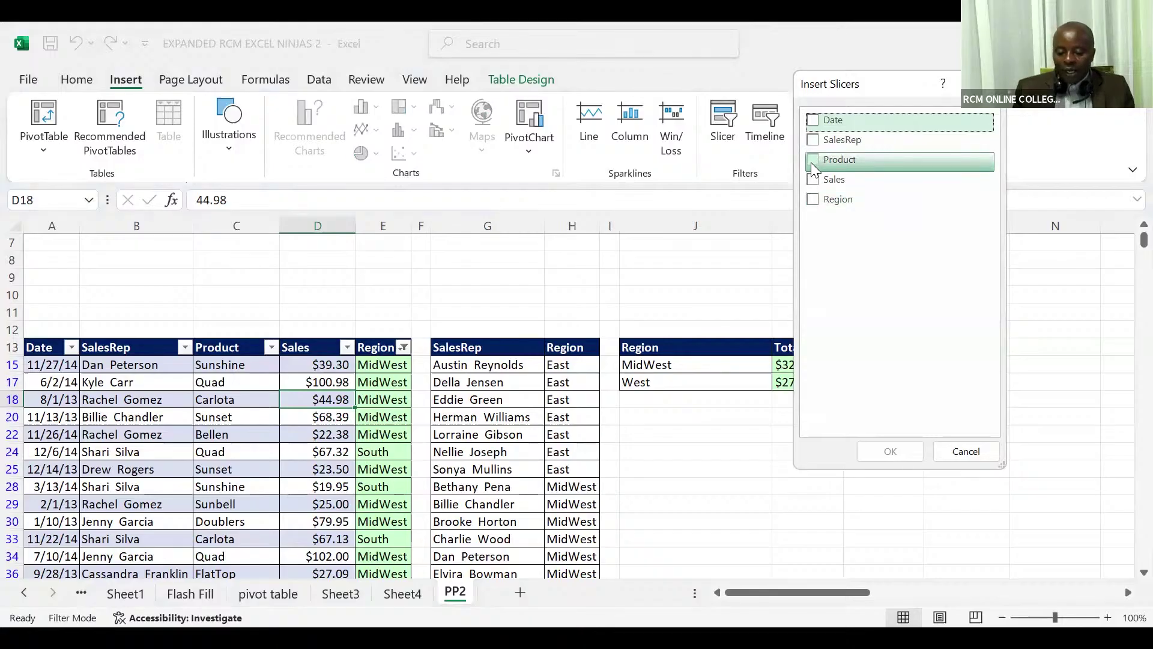
pyautogui.click(814, 201)
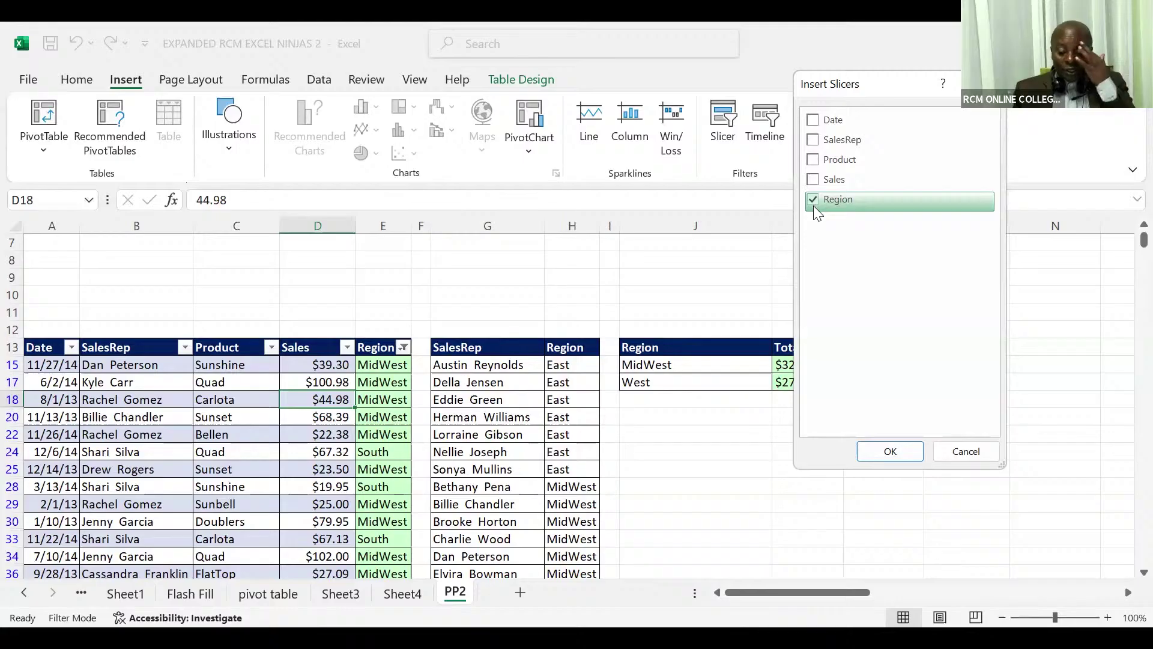
pyautogui.click(865, 455)
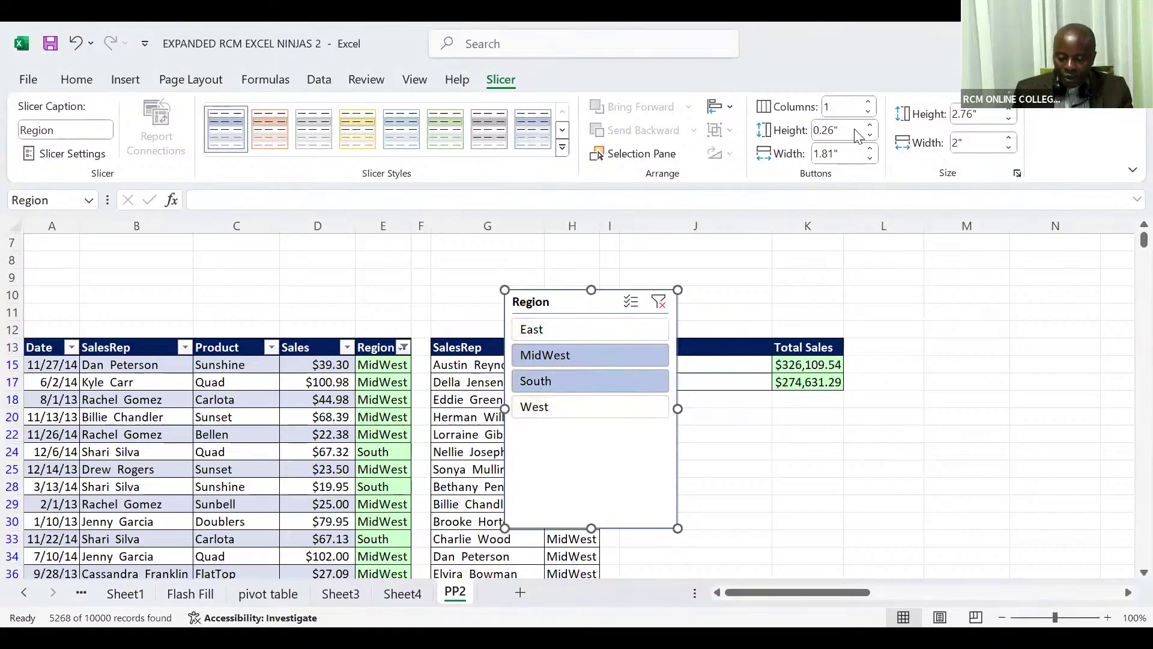
# Step: Arrange the Region slicer's buttons in 4 columns and shrink the slicer's height to about 0.69"
pyautogui.click(870, 103)
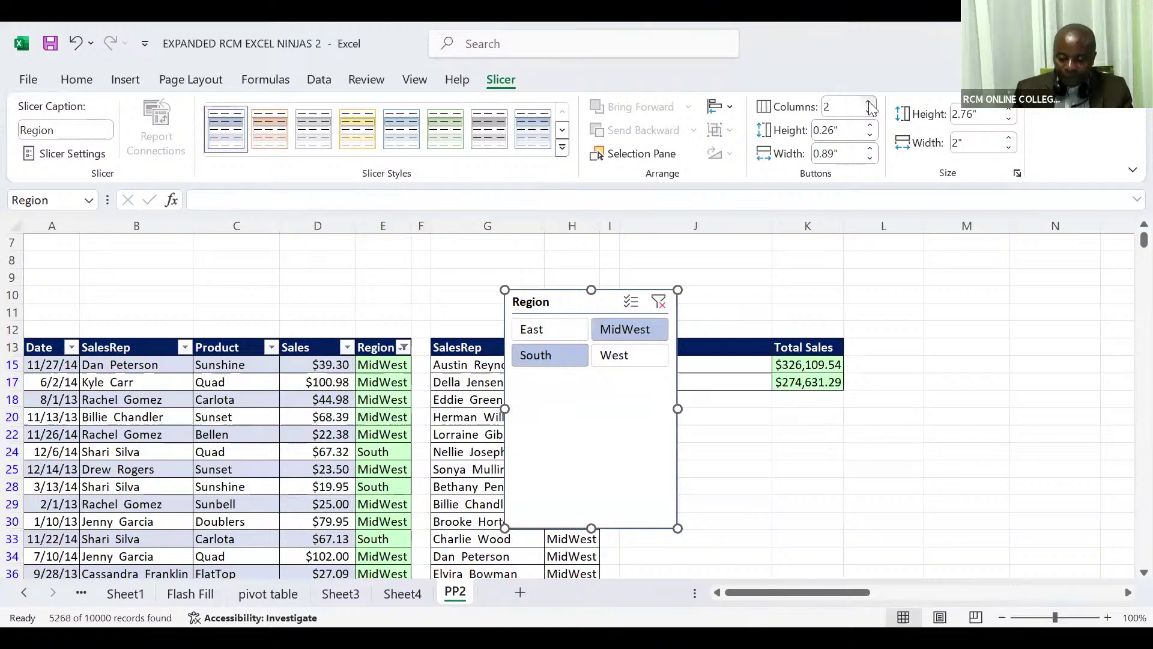
pyautogui.click(870, 103)
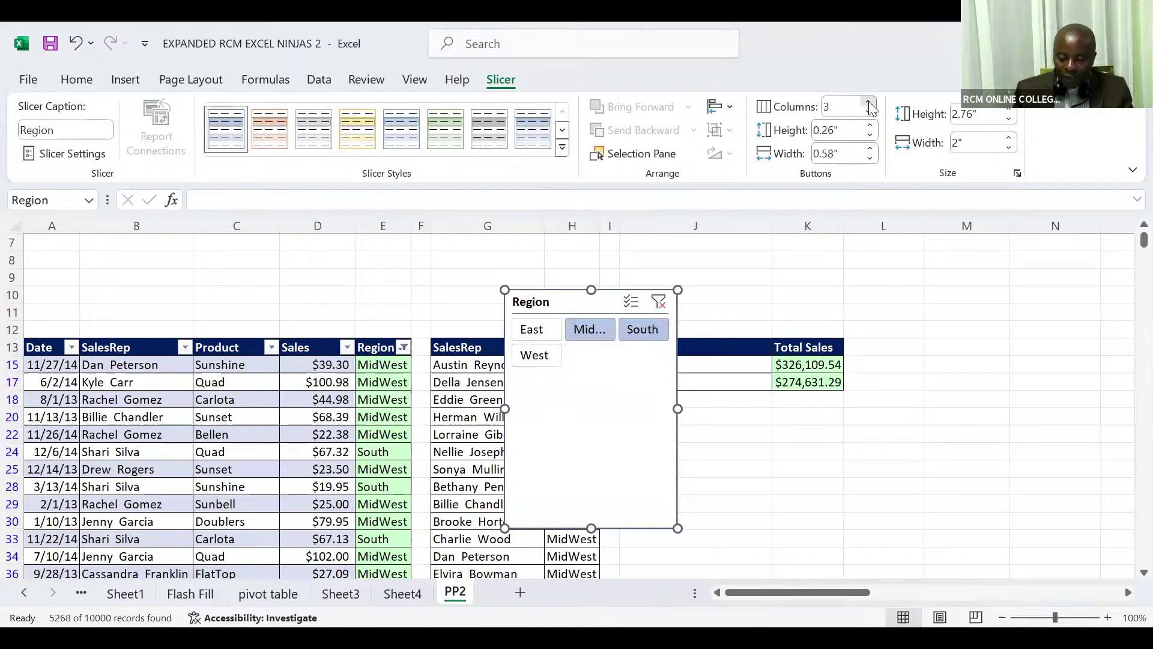
pyautogui.click(870, 103)
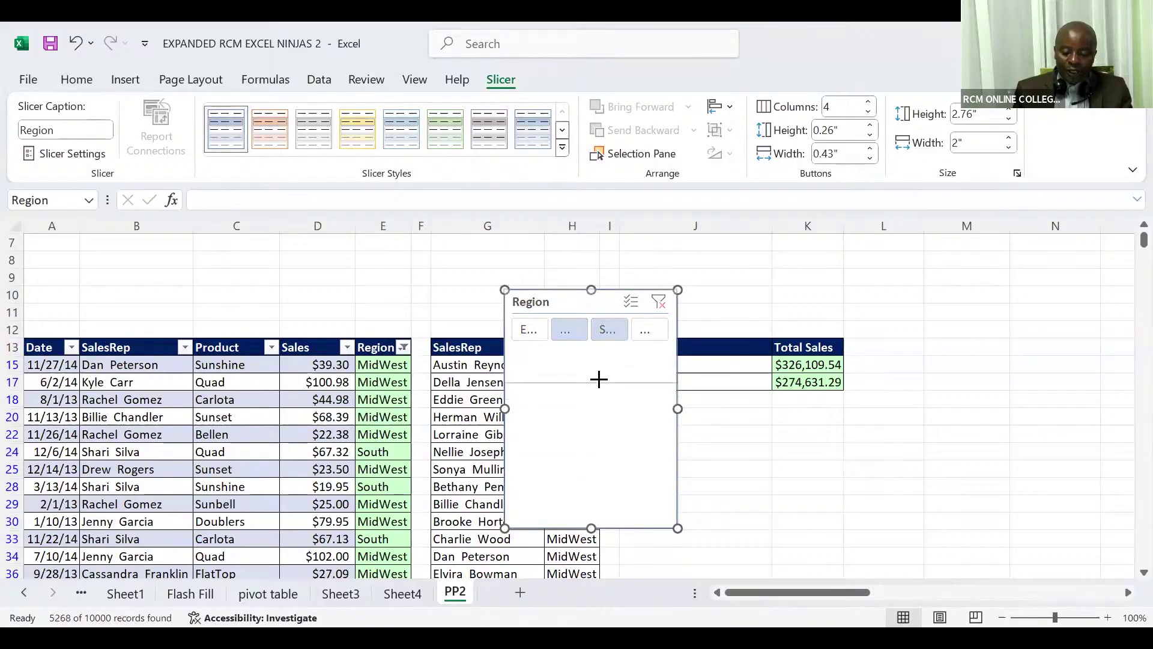
pyautogui.moveTo(599, 348); pyautogui.dragTo(598, 350)
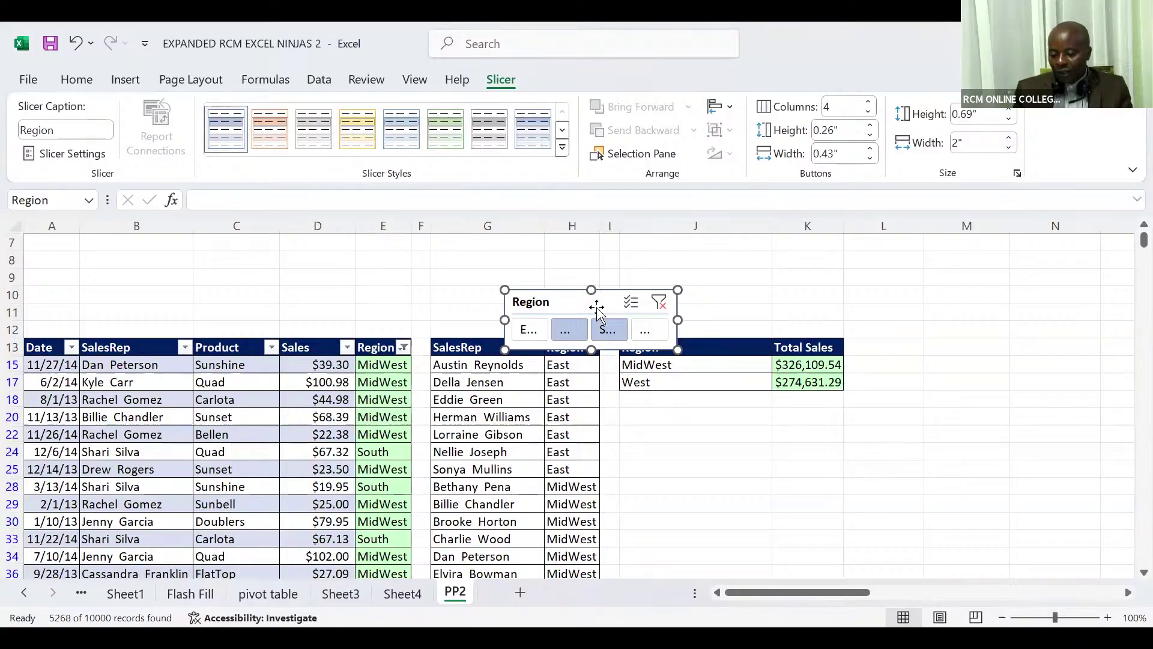
# Step: Apply the orange slicer style to the Region slicer and set its button width to 0.8"
pyautogui.click(277, 137)
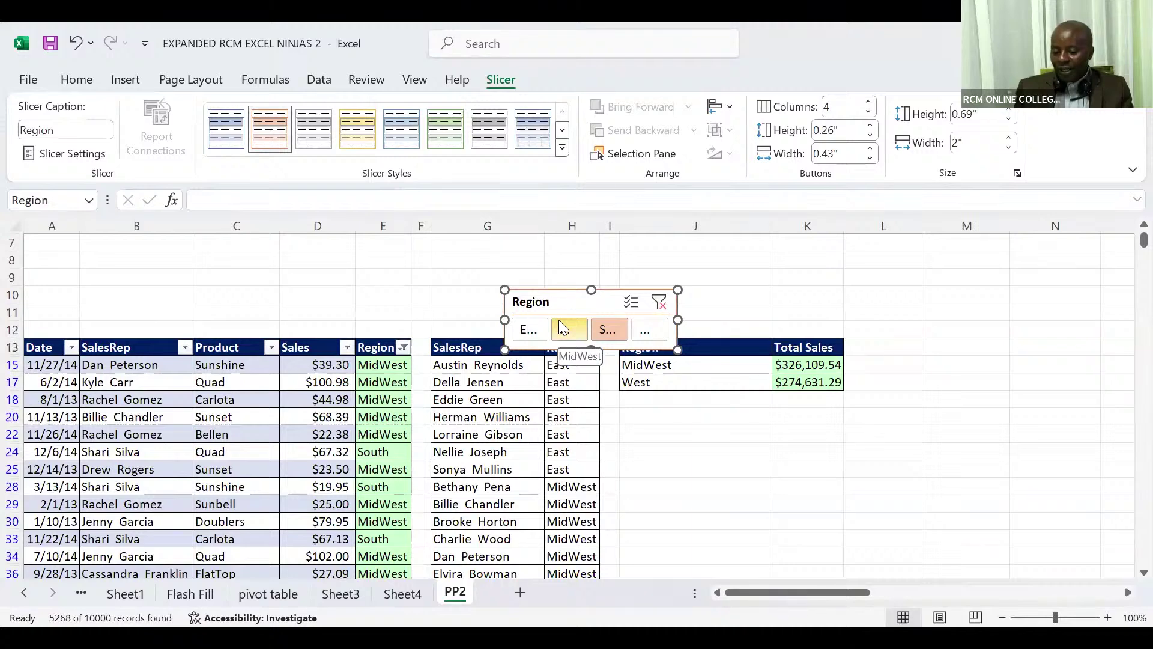
pyautogui.click(871, 150)
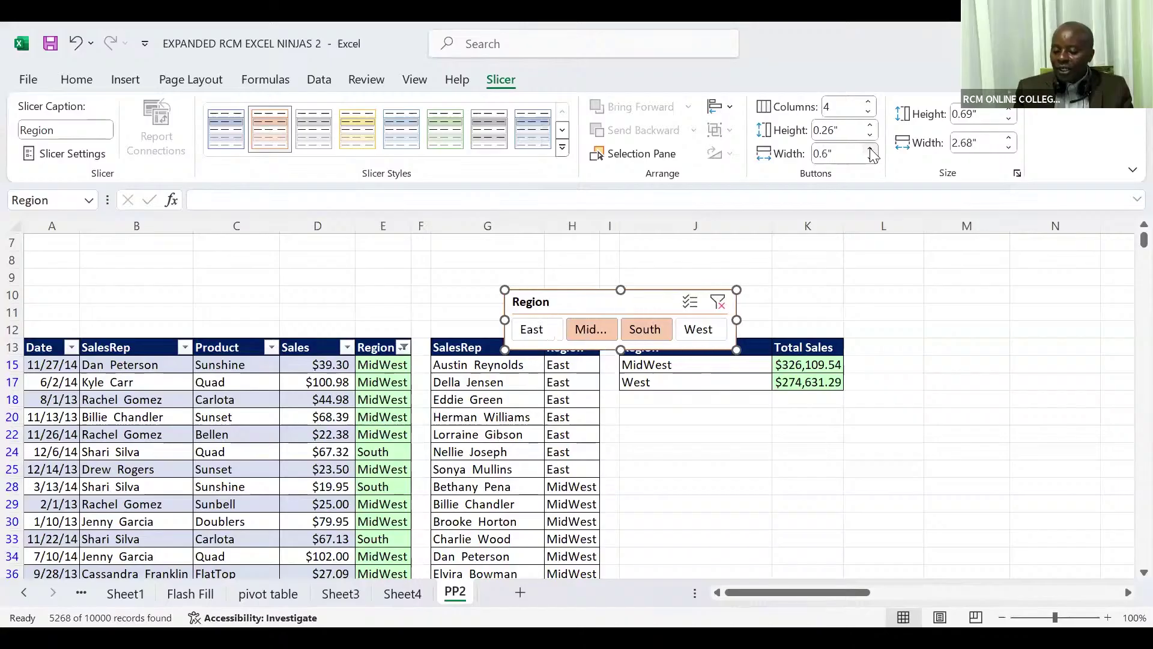
pyautogui.click(871, 150)
pyautogui.click(870, 149)
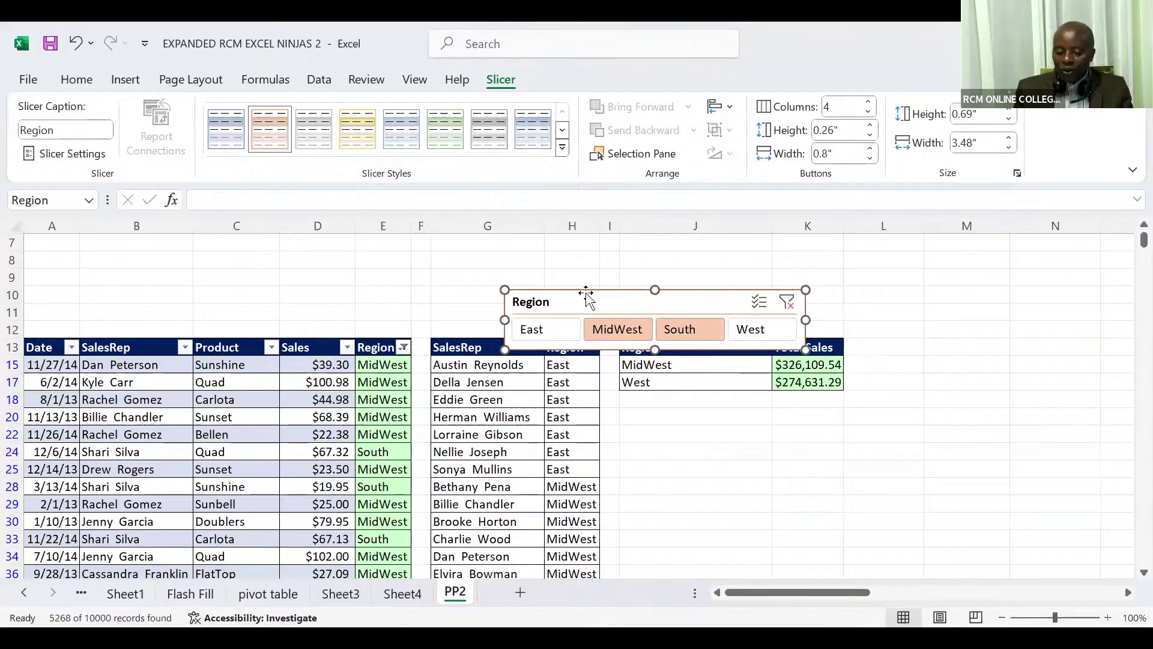
# Step: Move the Region slicer directly above the sales table and widen it to about 4.47" to span columns A to E
pyautogui.moveTo(586, 294); pyautogui.dragTo(97, 292)
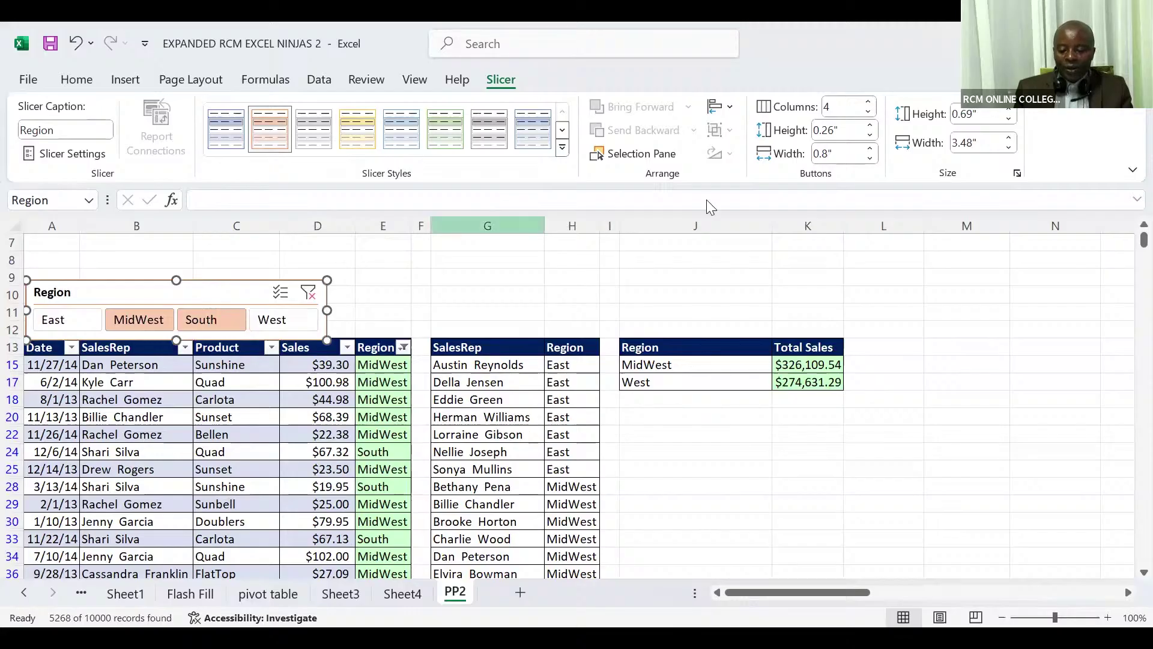
pyautogui.click(871, 150)
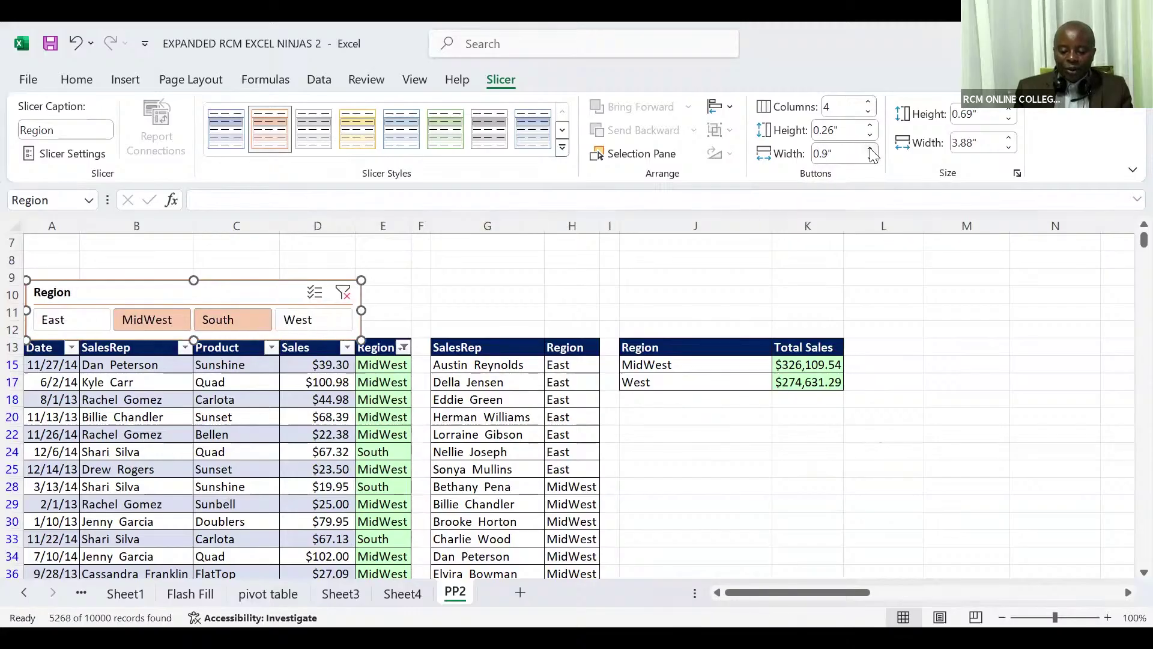
pyautogui.click(869, 150)
pyautogui.click(870, 150)
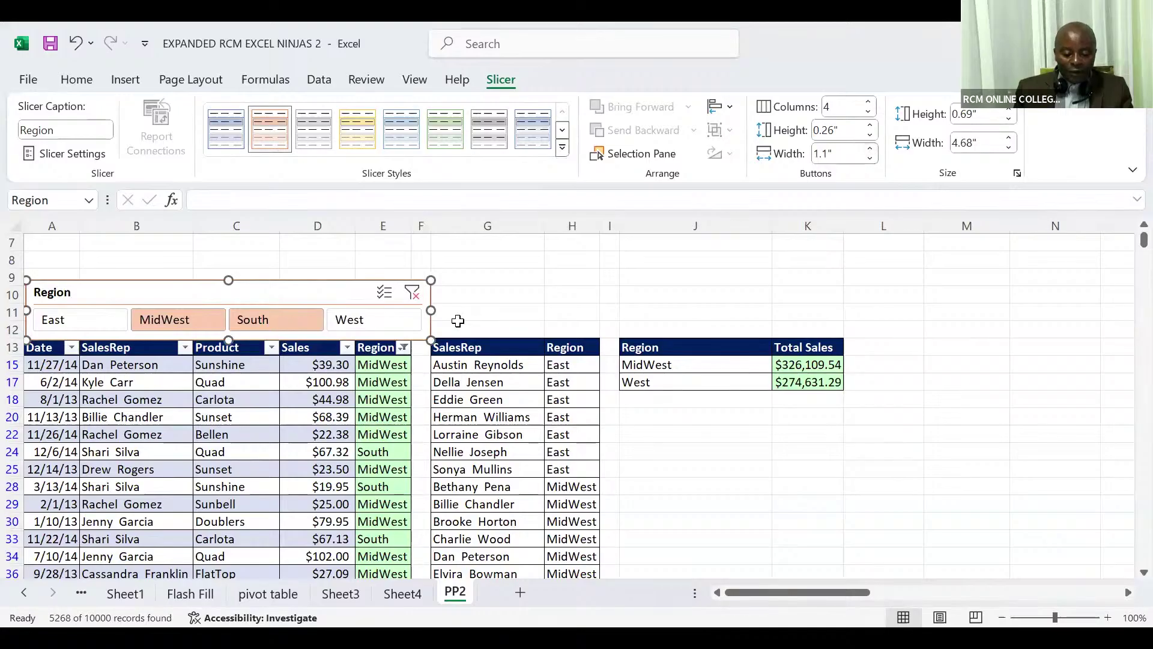
pyautogui.moveTo(431, 311); pyautogui.dragTo(409, 314)
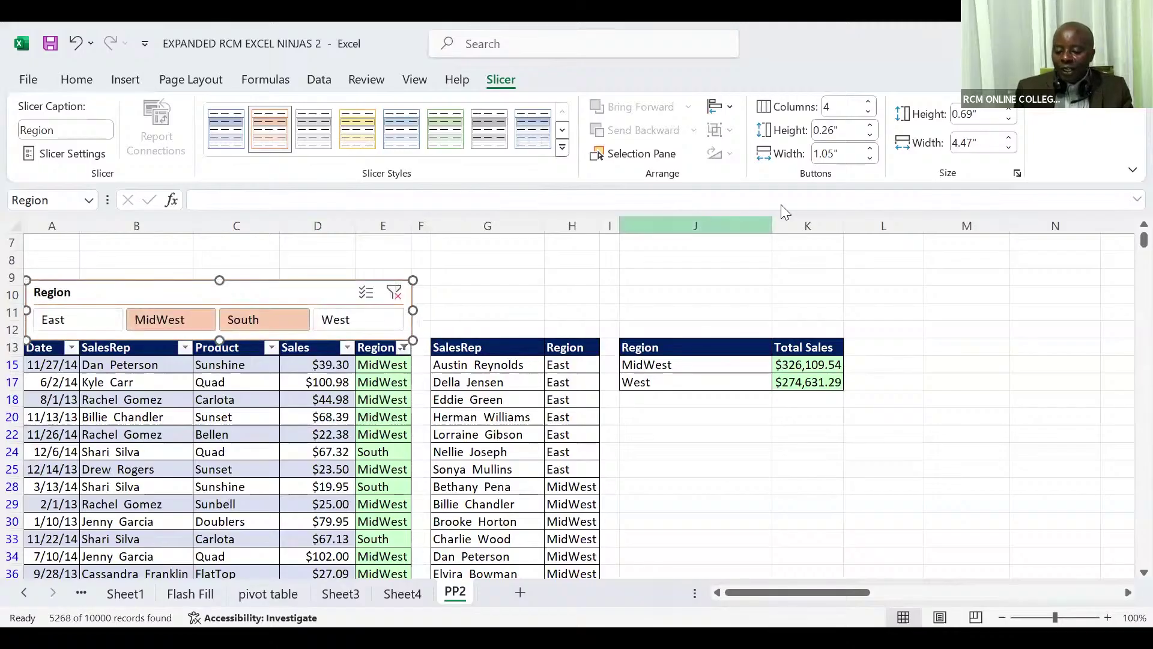
# Step: Set the Region slicer's button height to 0.2" and its overall height to 0.6"
pyautogui.click(869, 135)
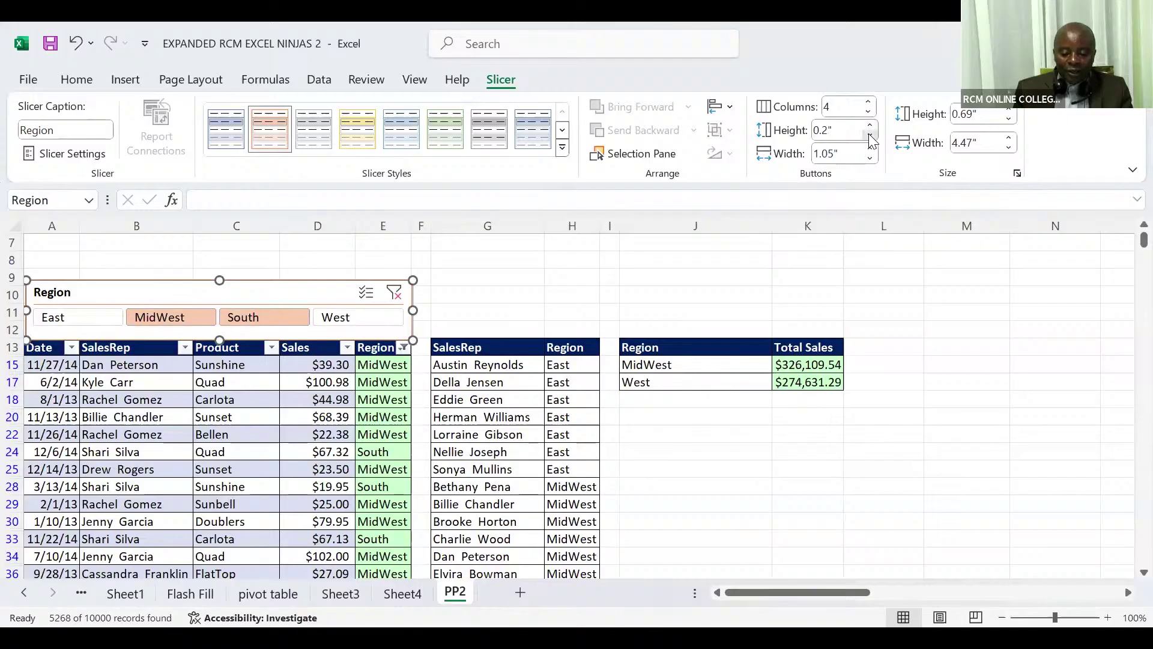
pyautogui.click(871, 138)
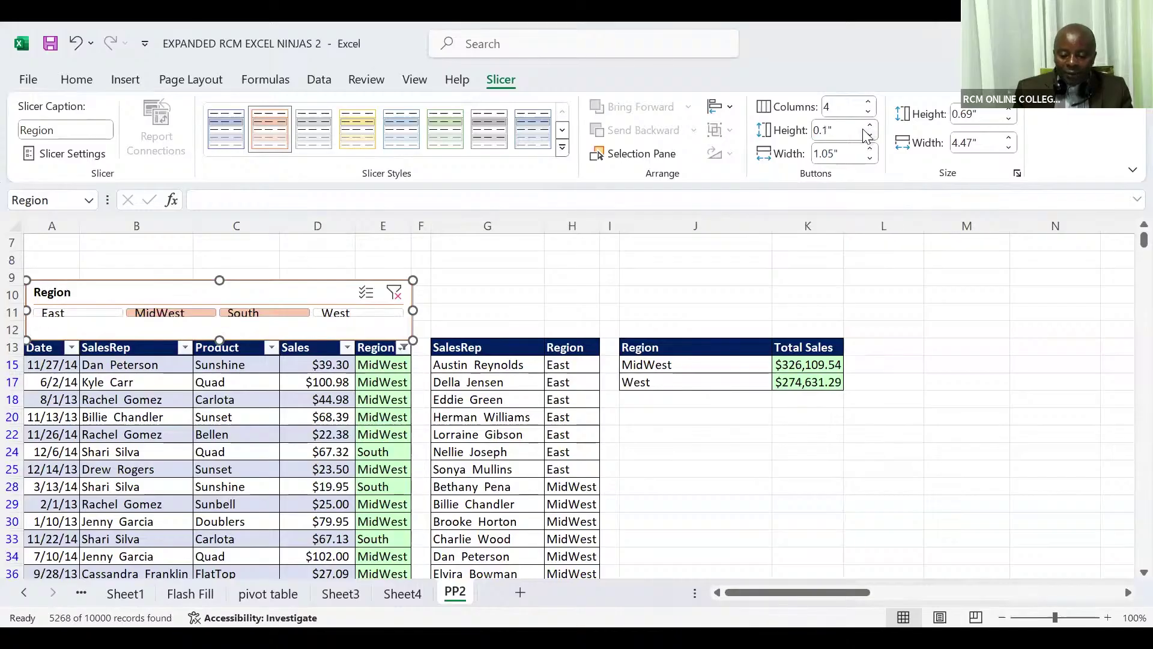
pyautogui.click(870, 125)
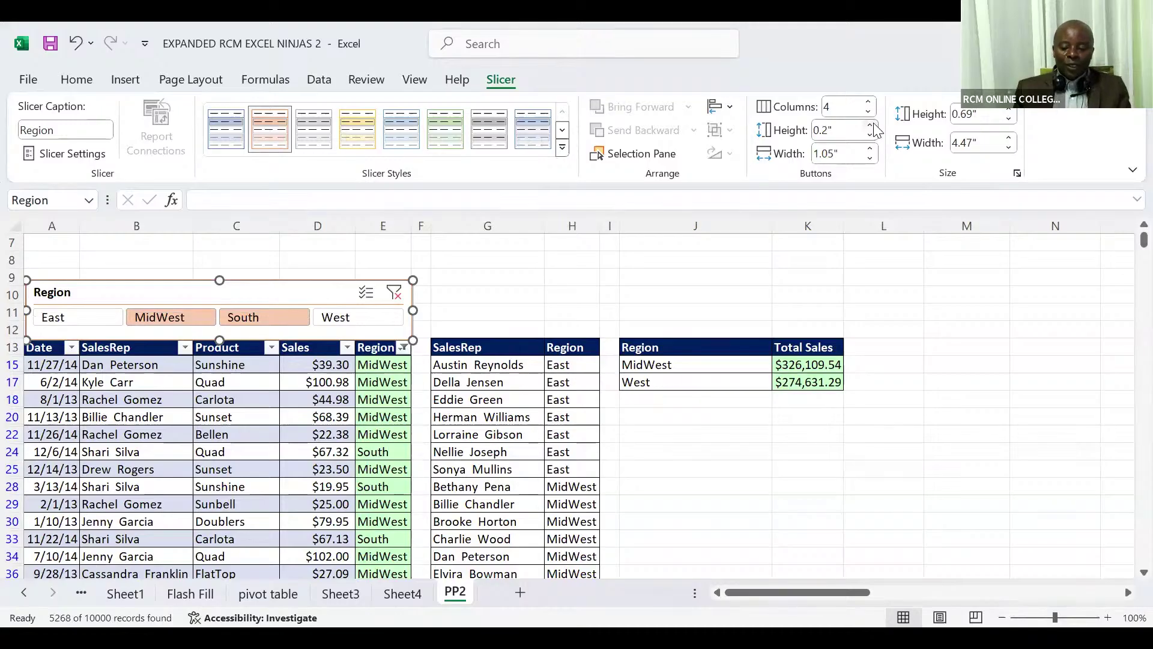
pyautogui.click(1009, 120)
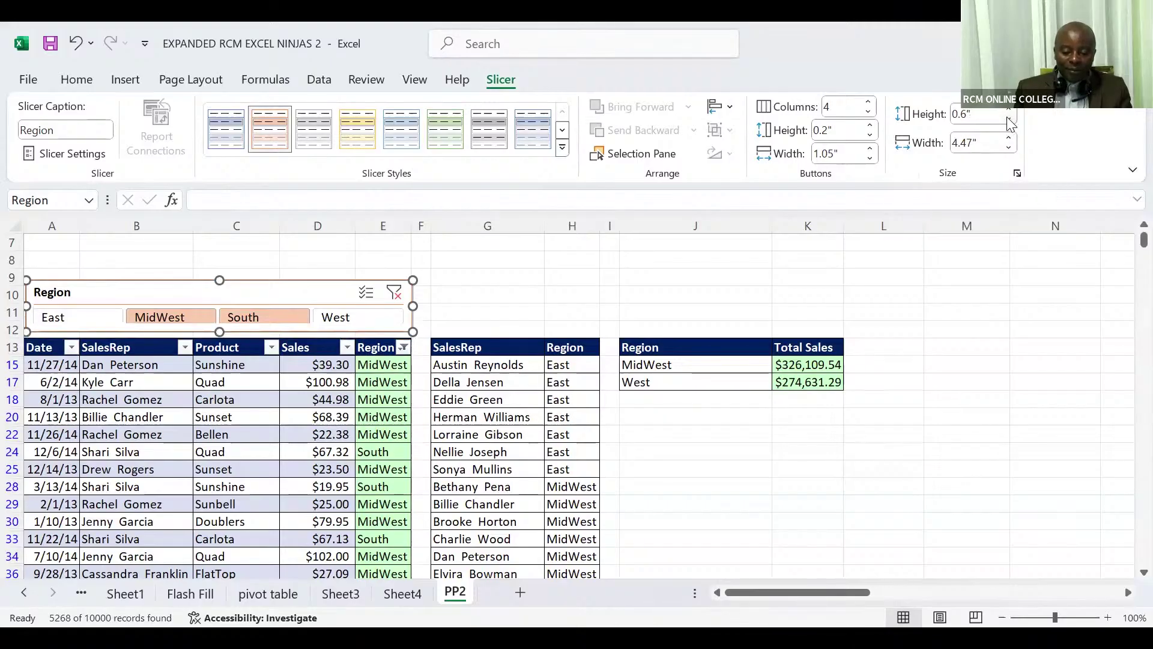
pyautogui.click(1009, 120)
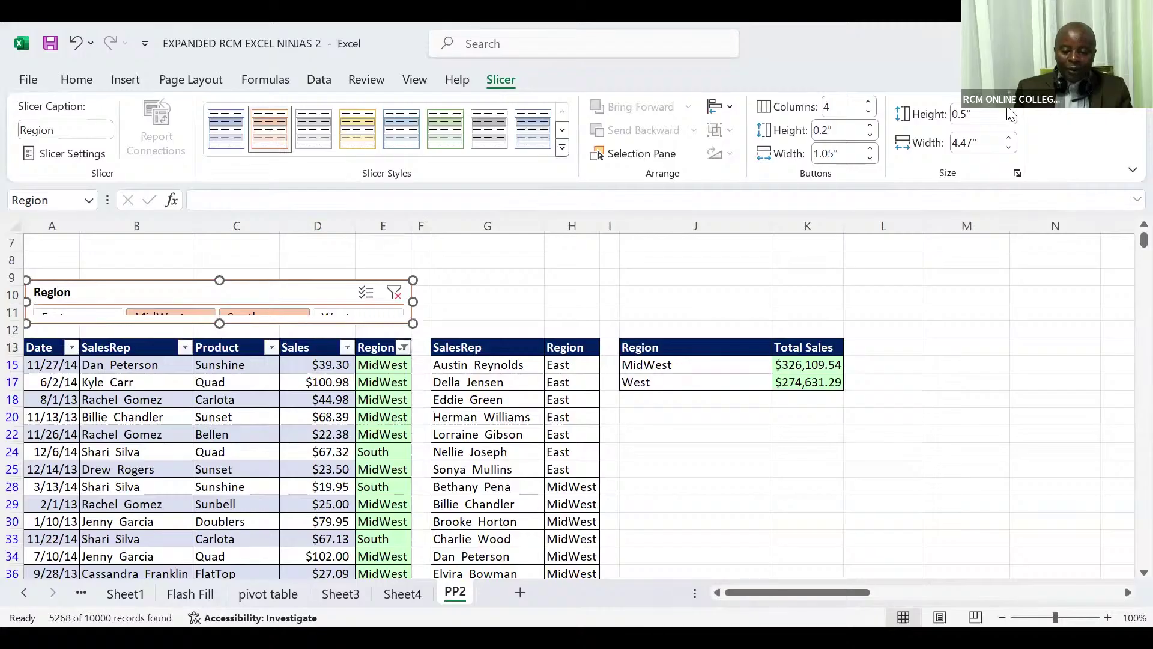
pyautogui.click(1011, 112)
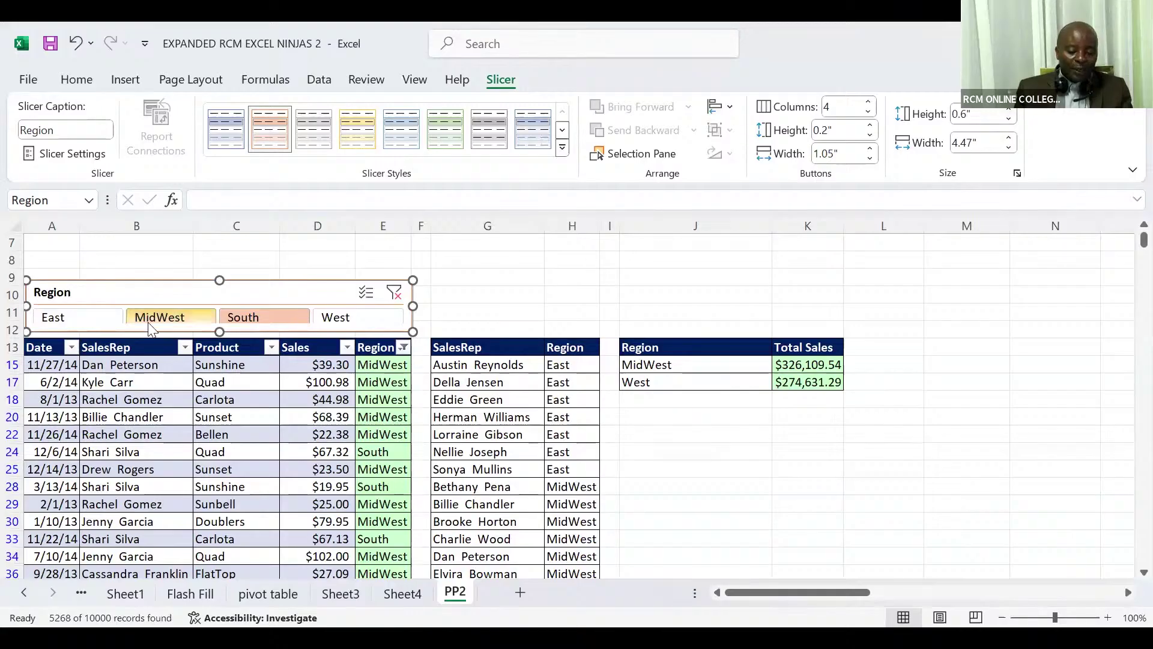
# Step: Use the Region slicer to filter the sales table by East, MidWest, South and West in turn
pyautogui.click(81, 313)
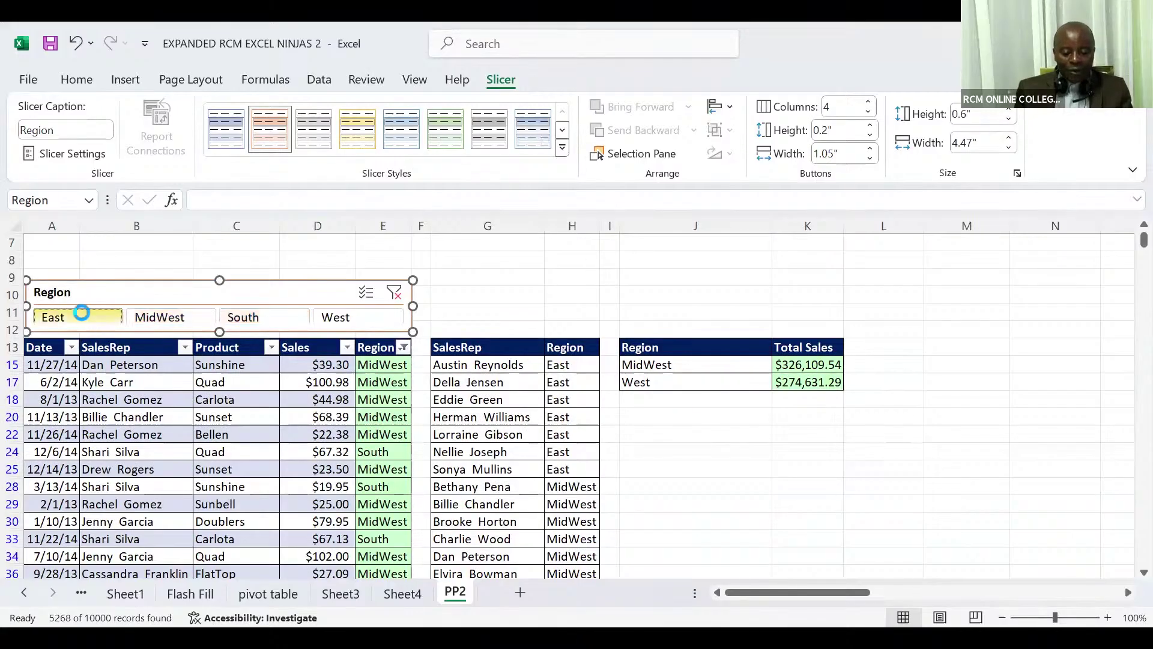
pyautogui.click(147, 323)
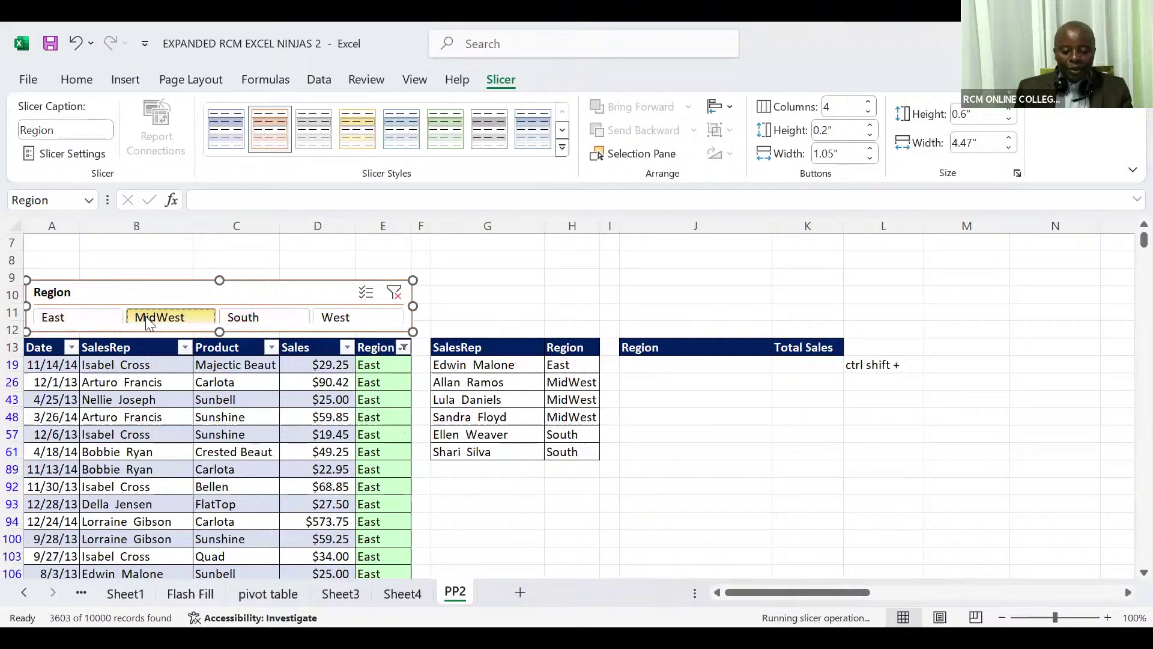
pyautogui.click(233, 322)
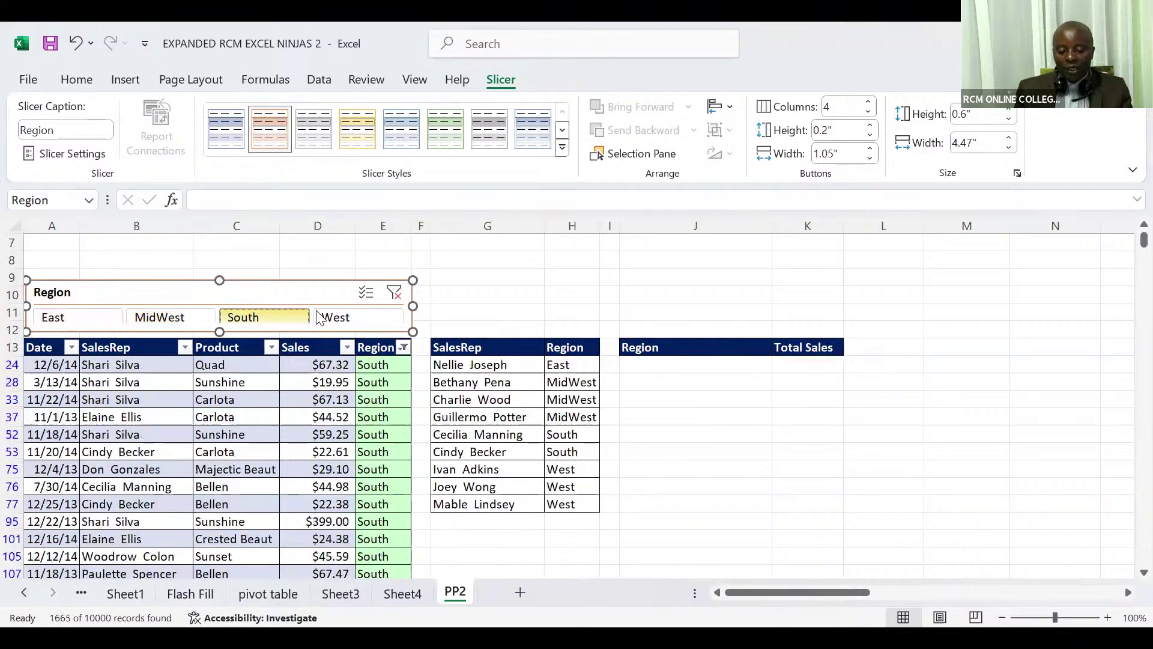
pyautogui.click(319, 317)
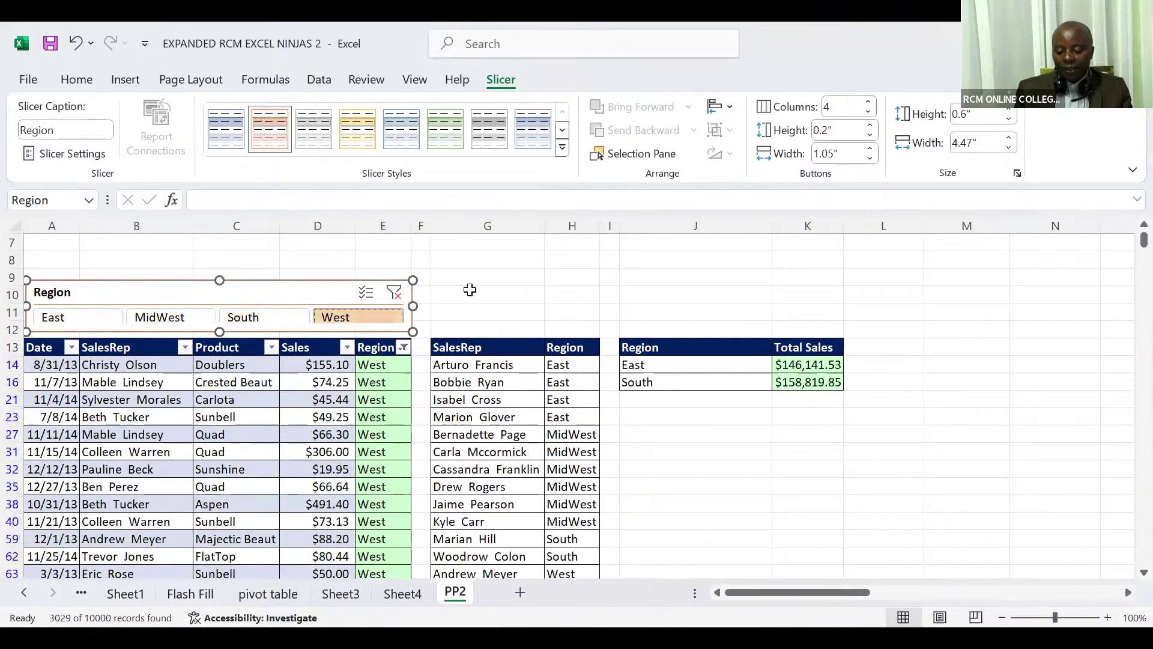
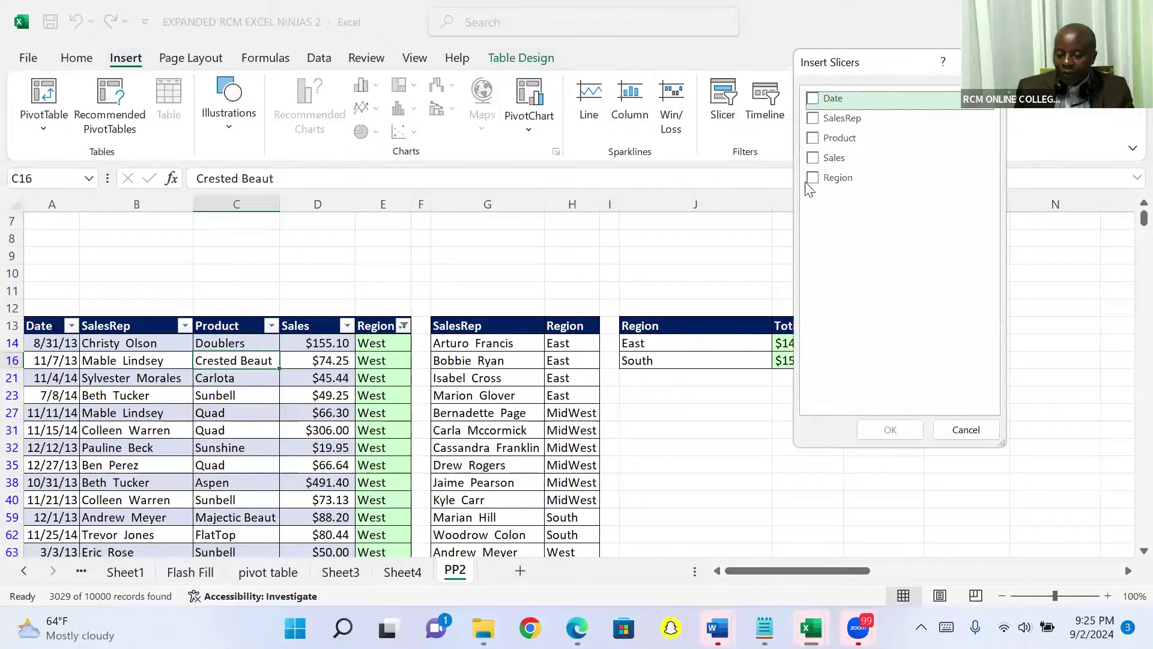
# Step: Insert a new Region slicer for the sales table filtered to West
pyautogui.click(814, 179)
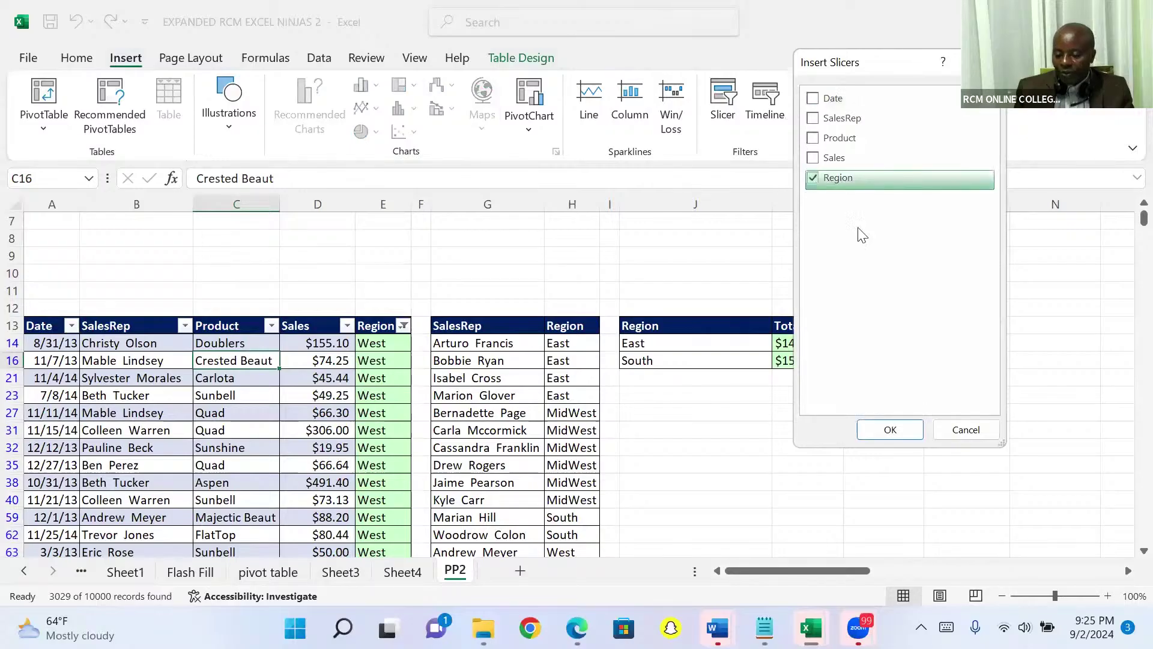
pyautogui.click(891, 430)
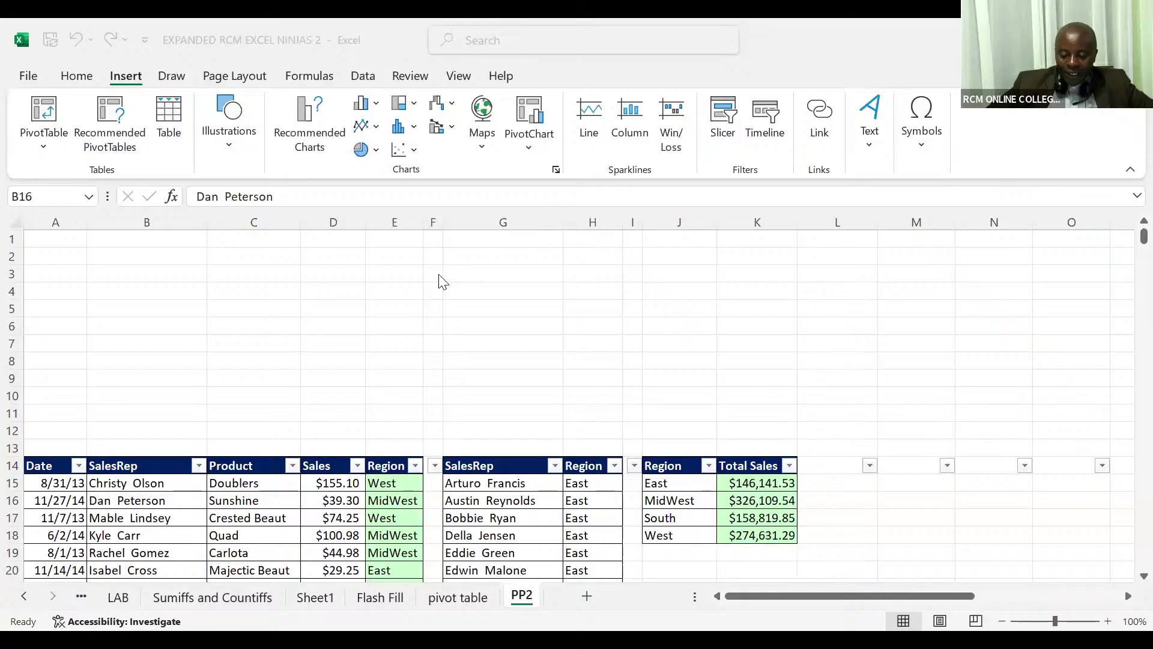
# Step: Try to insert a slicer for the plain, unconverted sales range on PP2 from cell B18
pyautogui.click(249, 498)
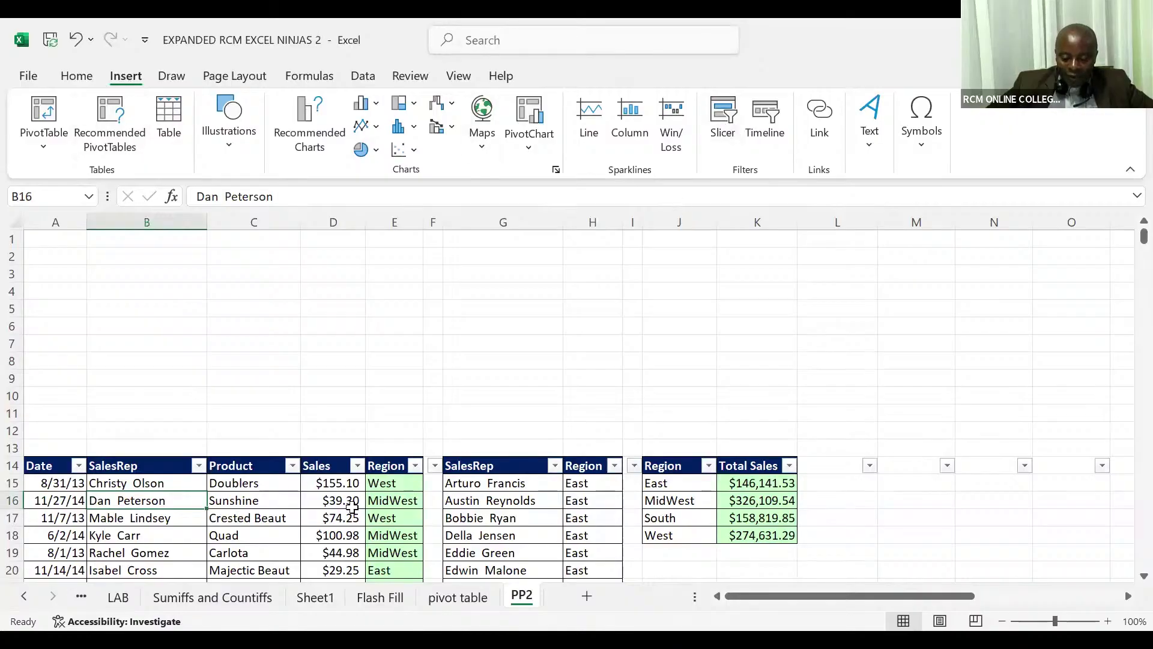
pyautogui.click(205, 511)
pyautogui.click(155, 539)
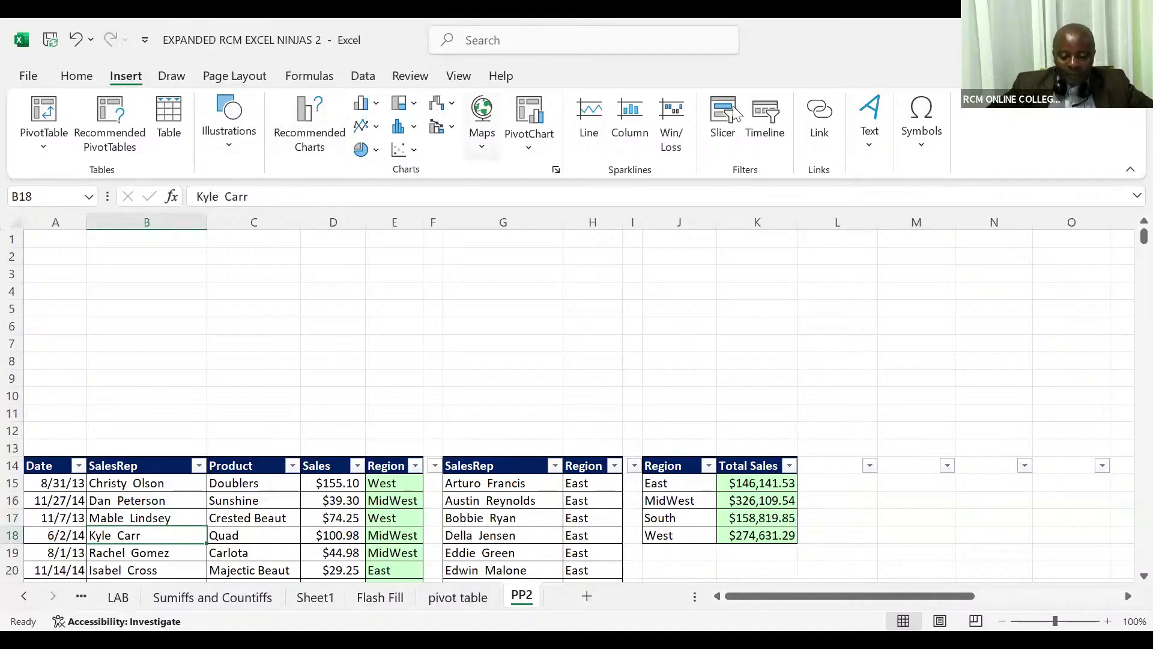
pyautogui.click(724, 123)
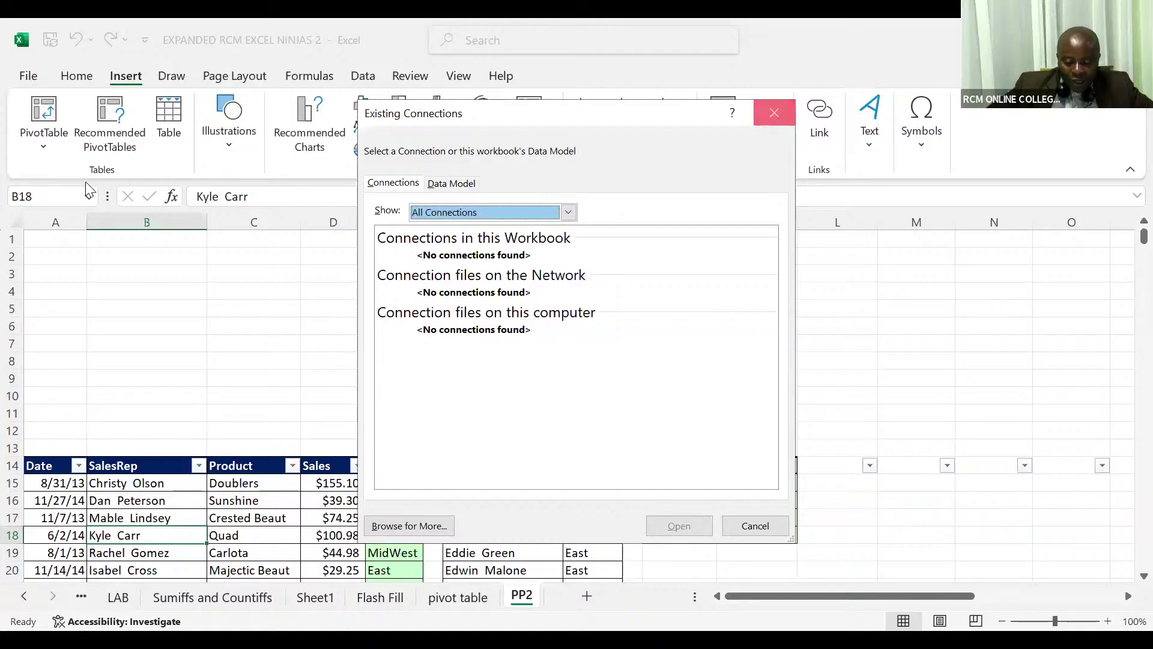
pyautogui.press('Escape')
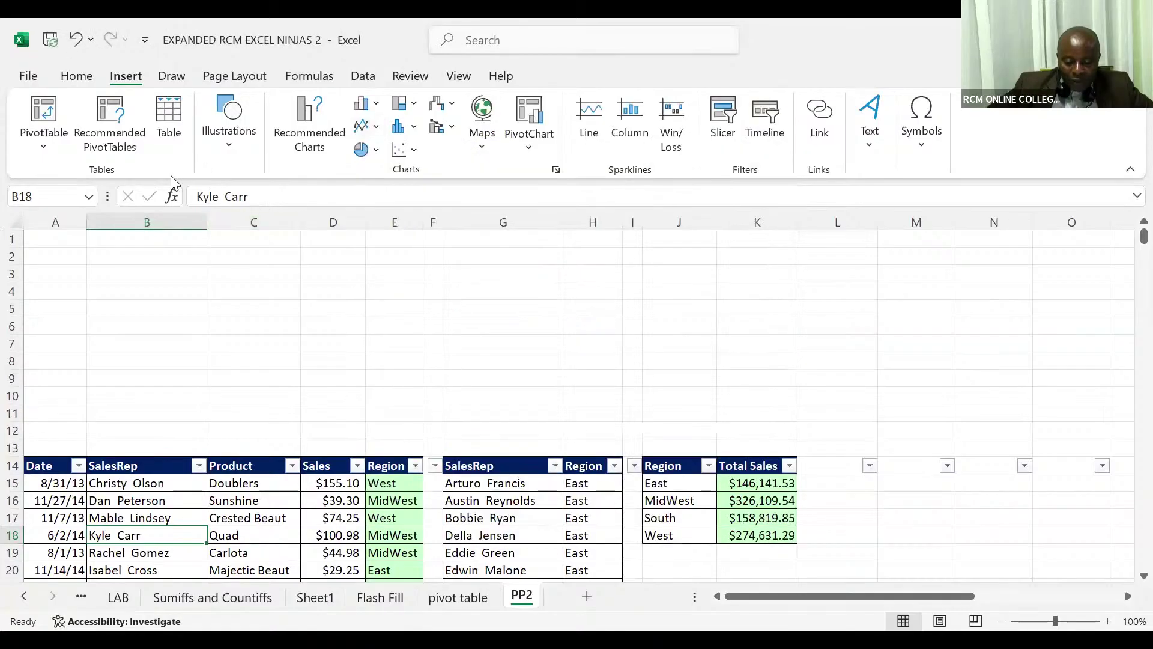
# Step: Try to insert a slicer for the plain sales range on PP2 from Product cell C16
pyautogui.click(75, 76)
pyautogui.click(248, 361)
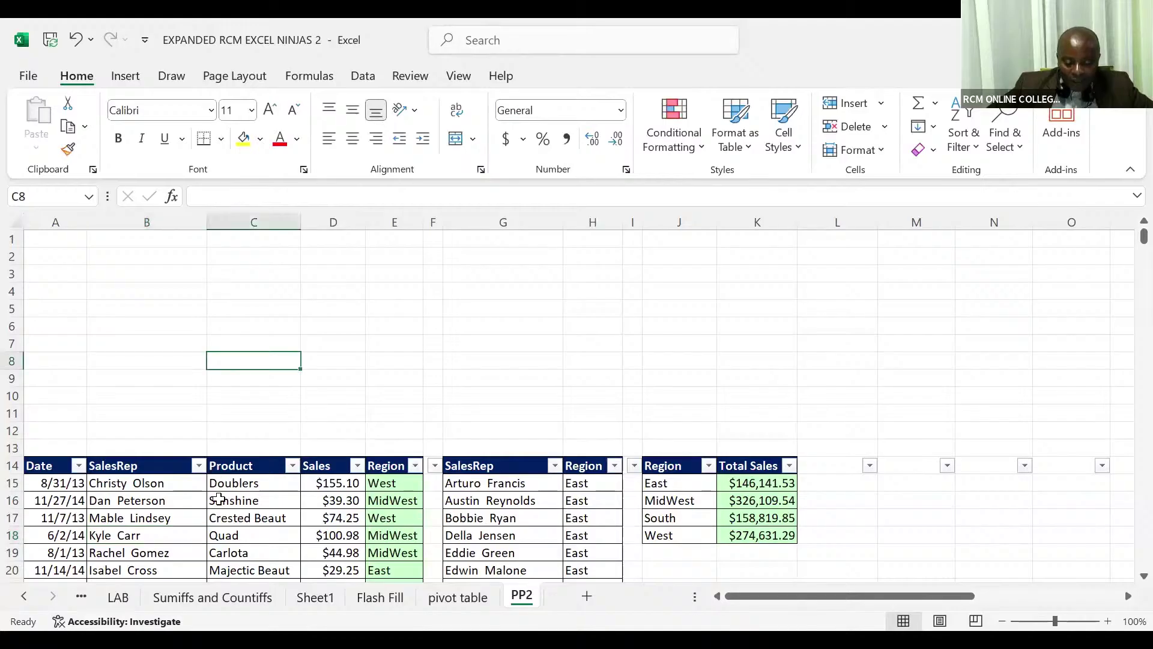
pyautogui.click(219, 499)
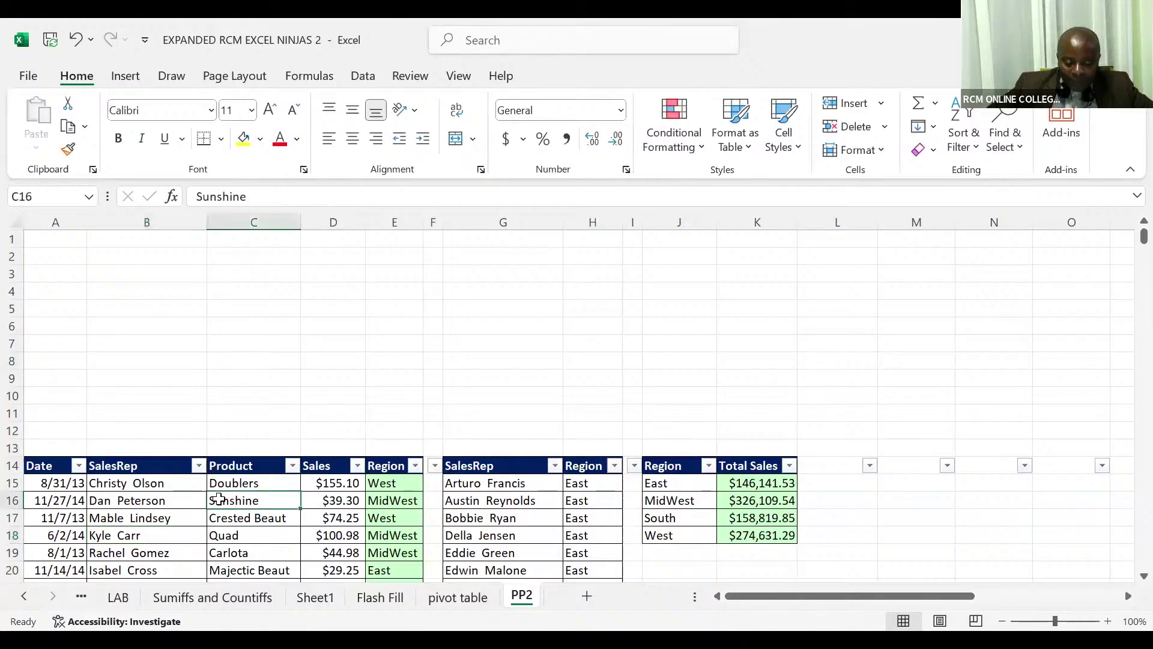
pyautogui.click(124, 79)
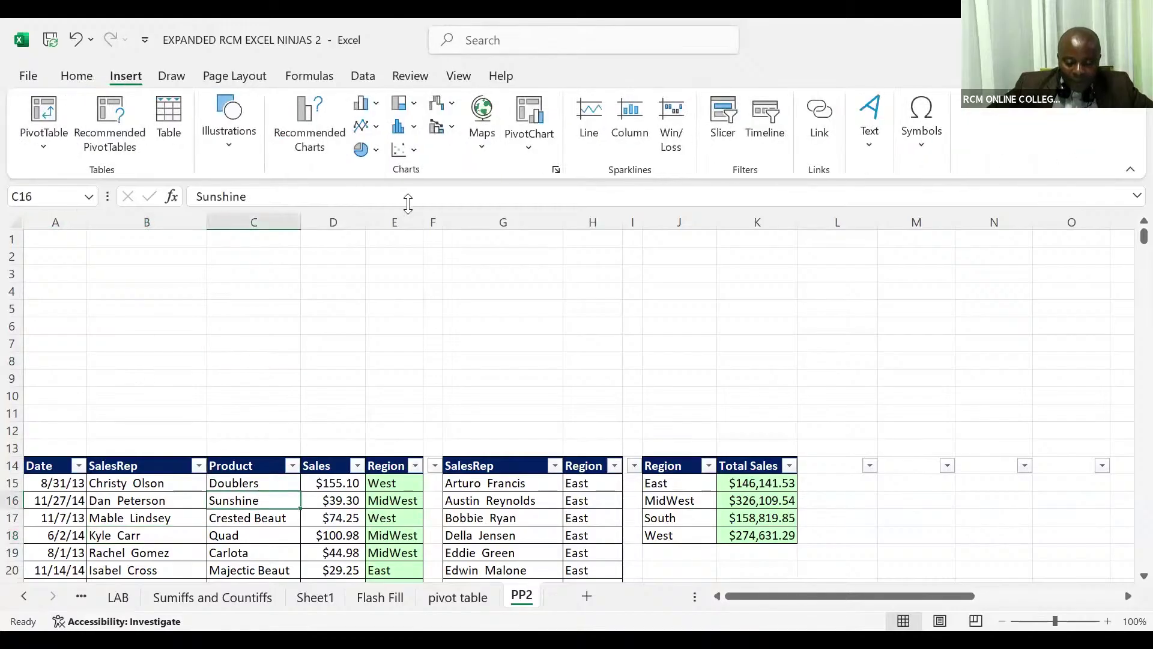
pyautogui.click(718, 126)
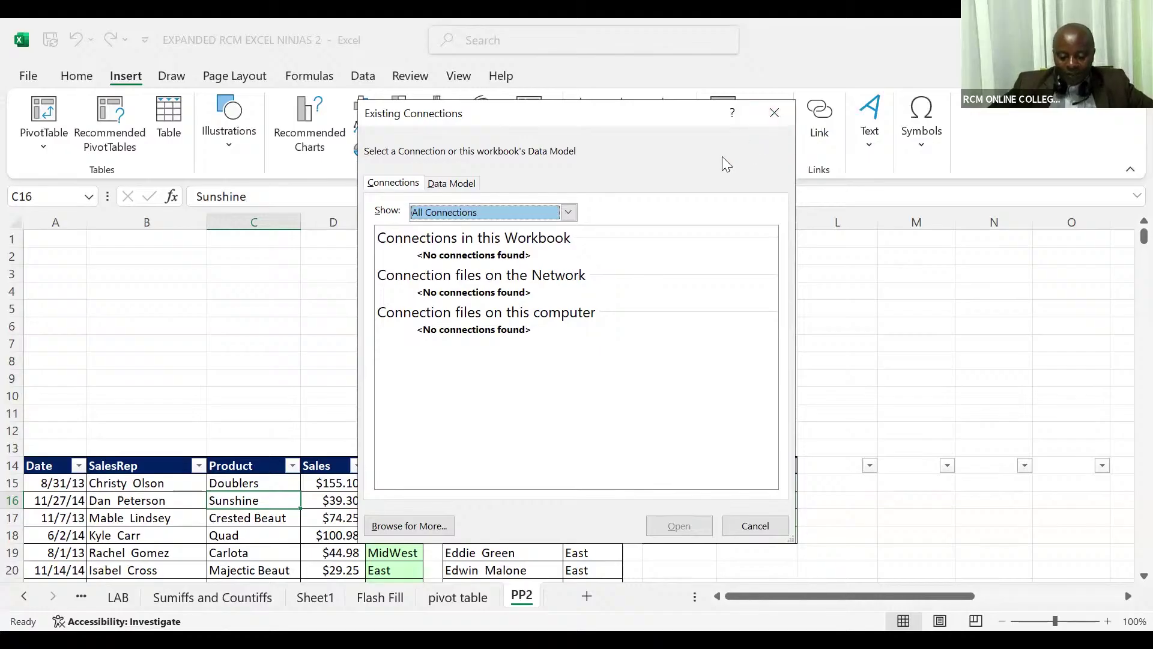
pyautogui.click(773, 113)
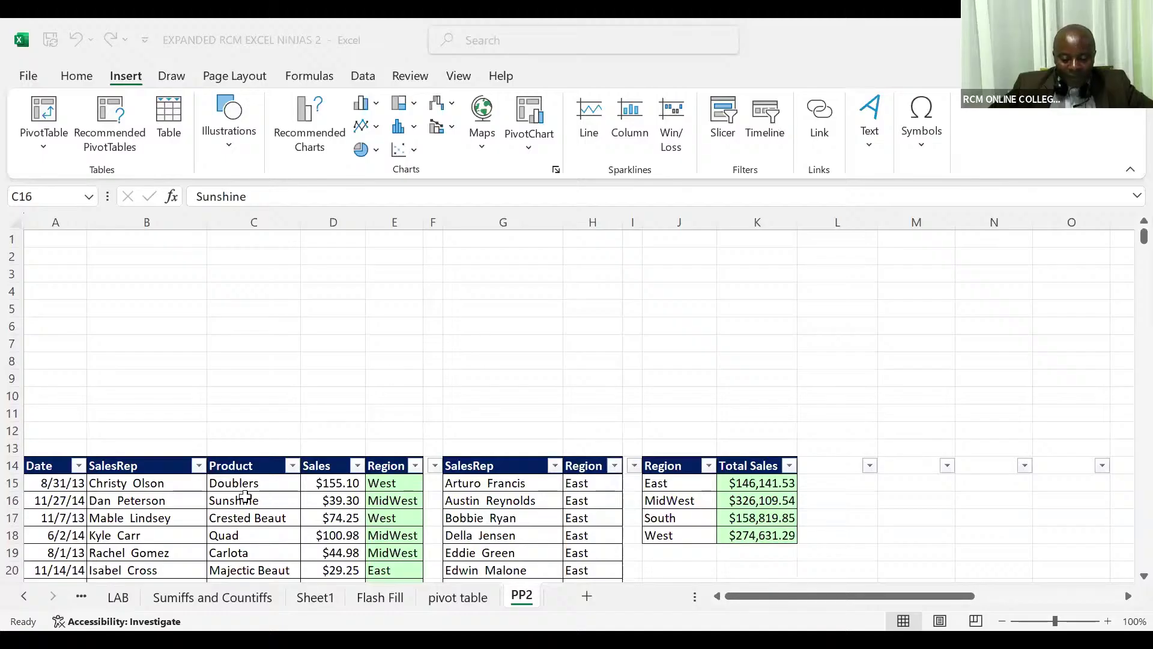
pyautogui.click(245, 496)
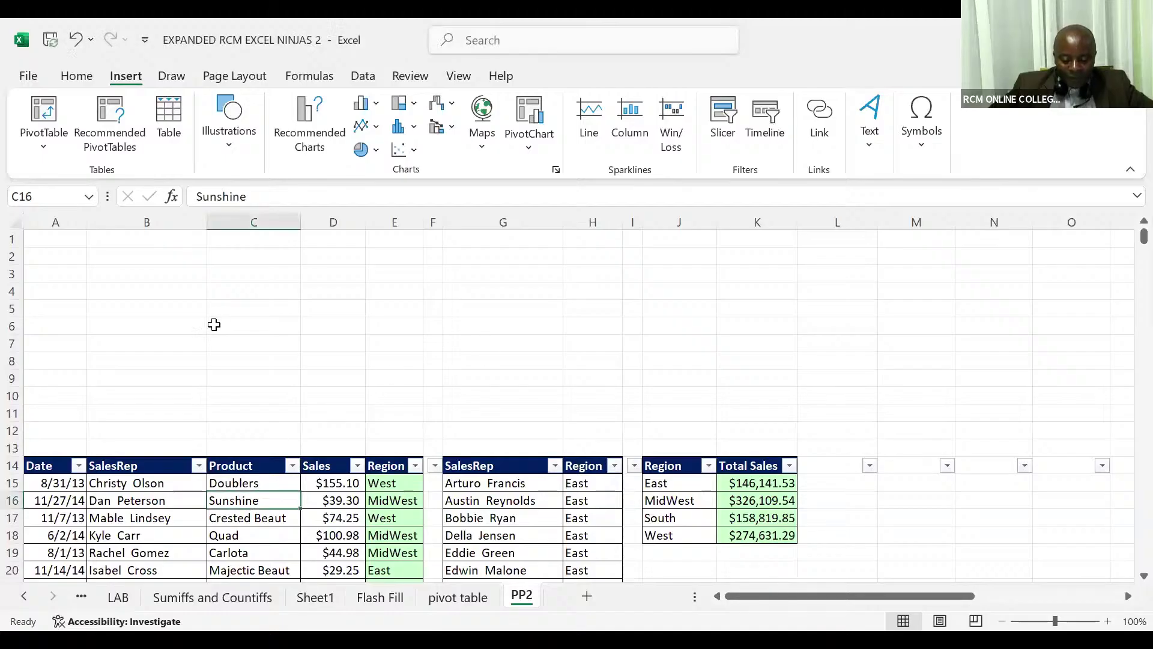
pyautogui.click(77, 76)
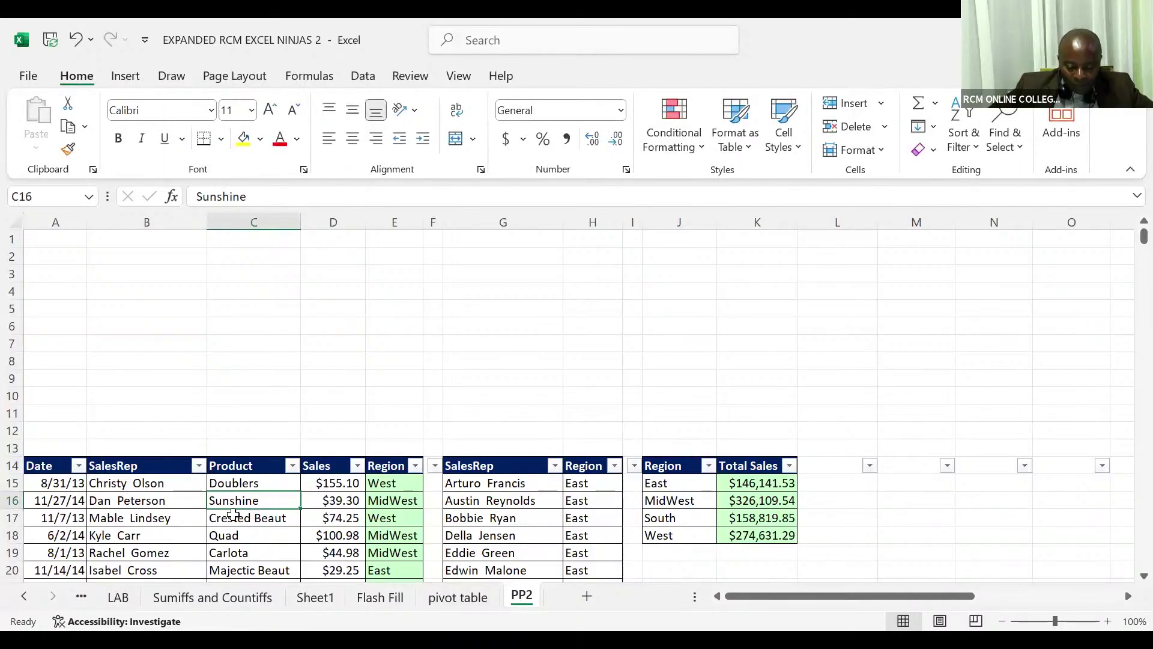
pyautogui.click(233, 515)
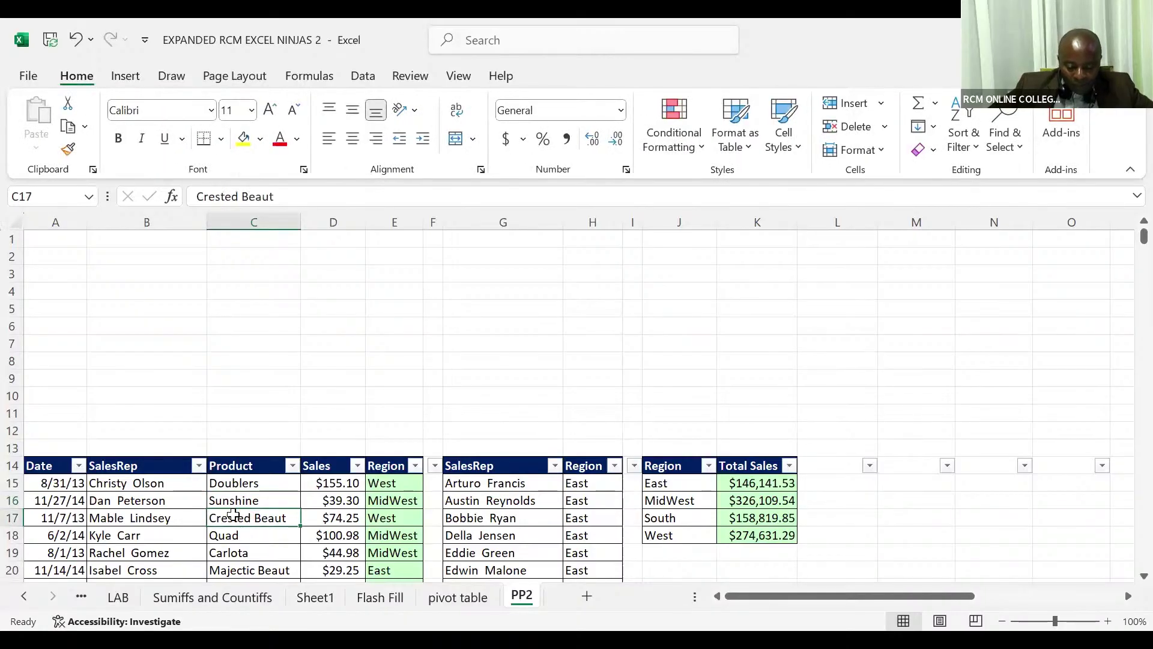
pyautogui.click(123, 76)
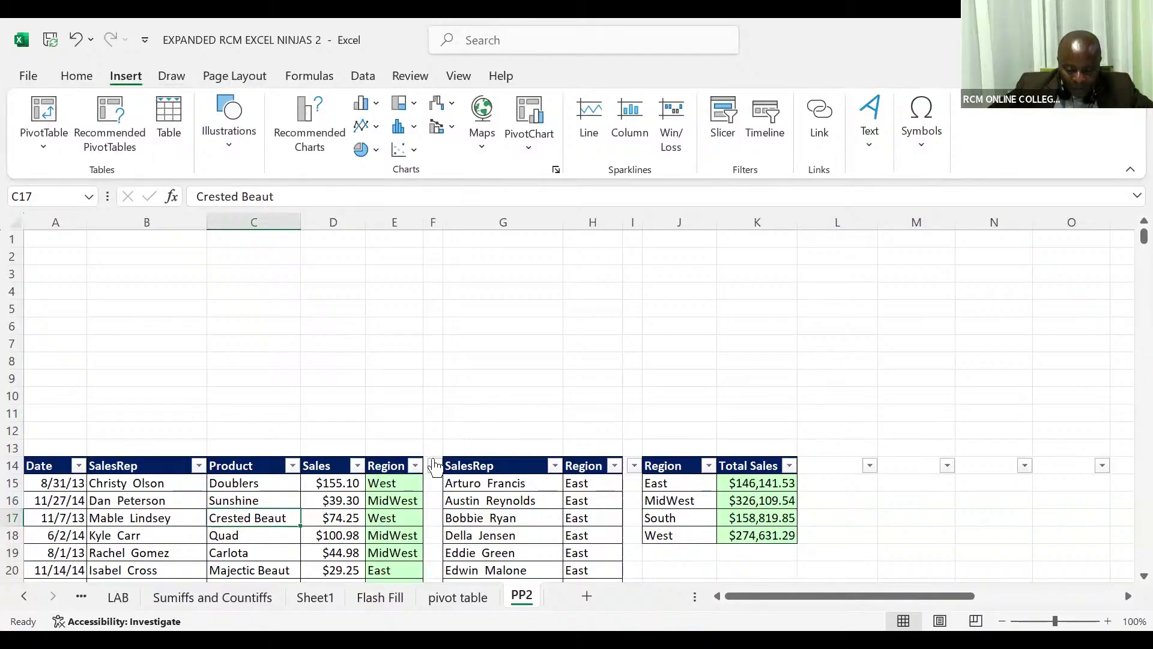
# Step: Delete the empty column F between the sales data and the SalesRep lookup list
pyautogui.click(437, 219)
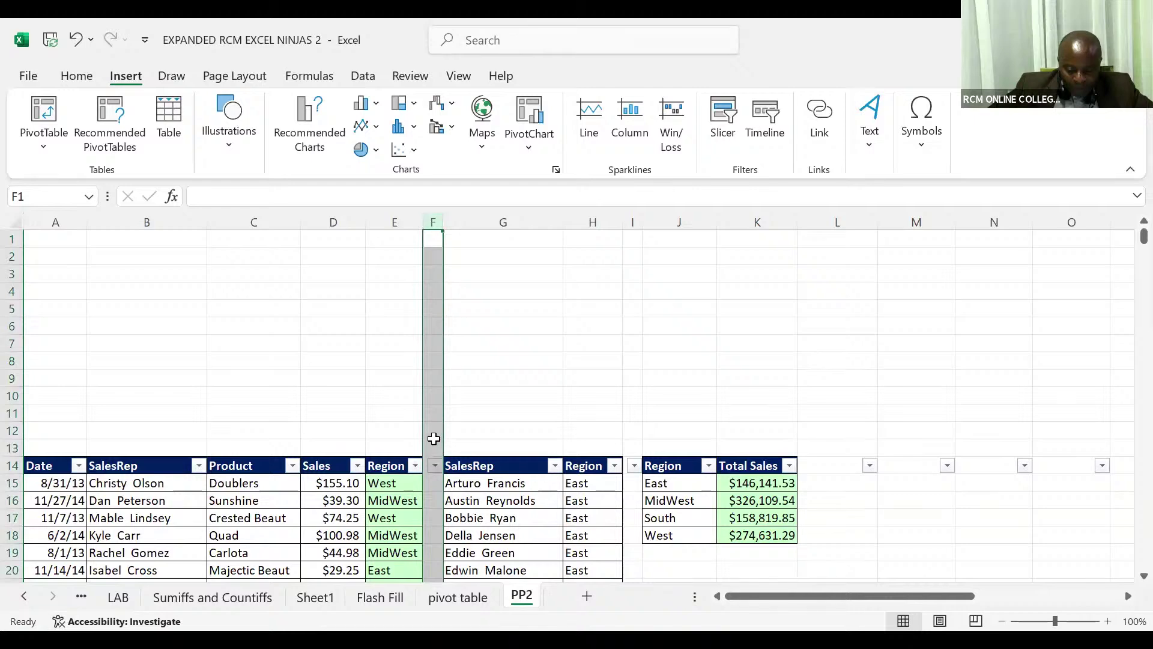
pyautogui.rightClick(434, 439)
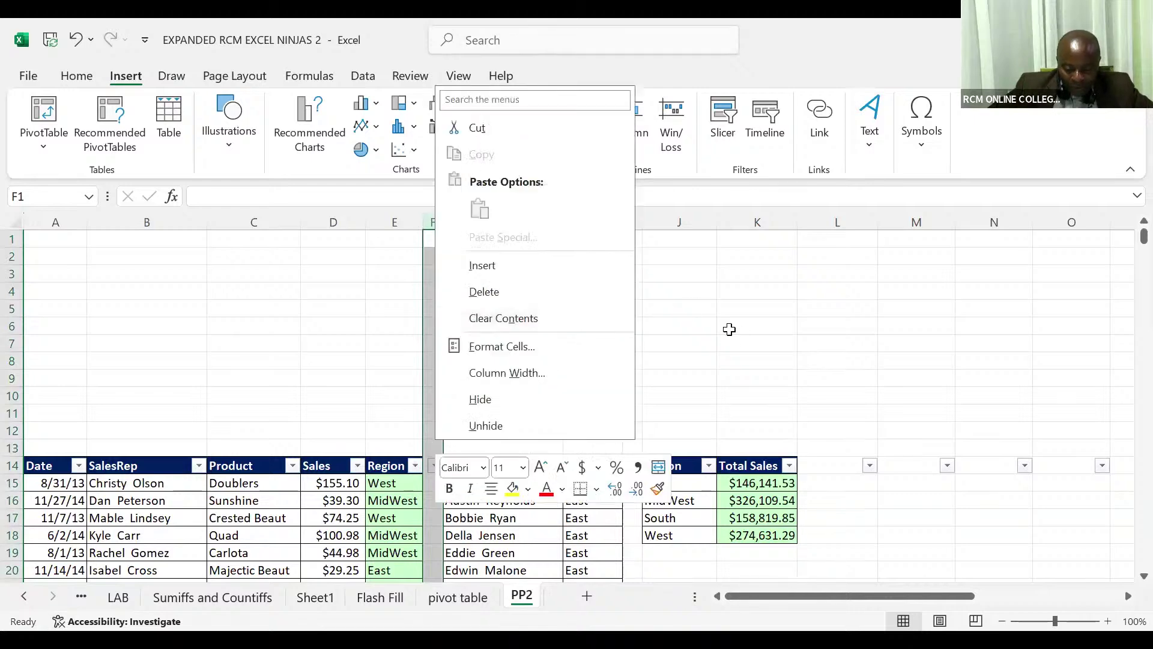
pyautogui.press('Escape')
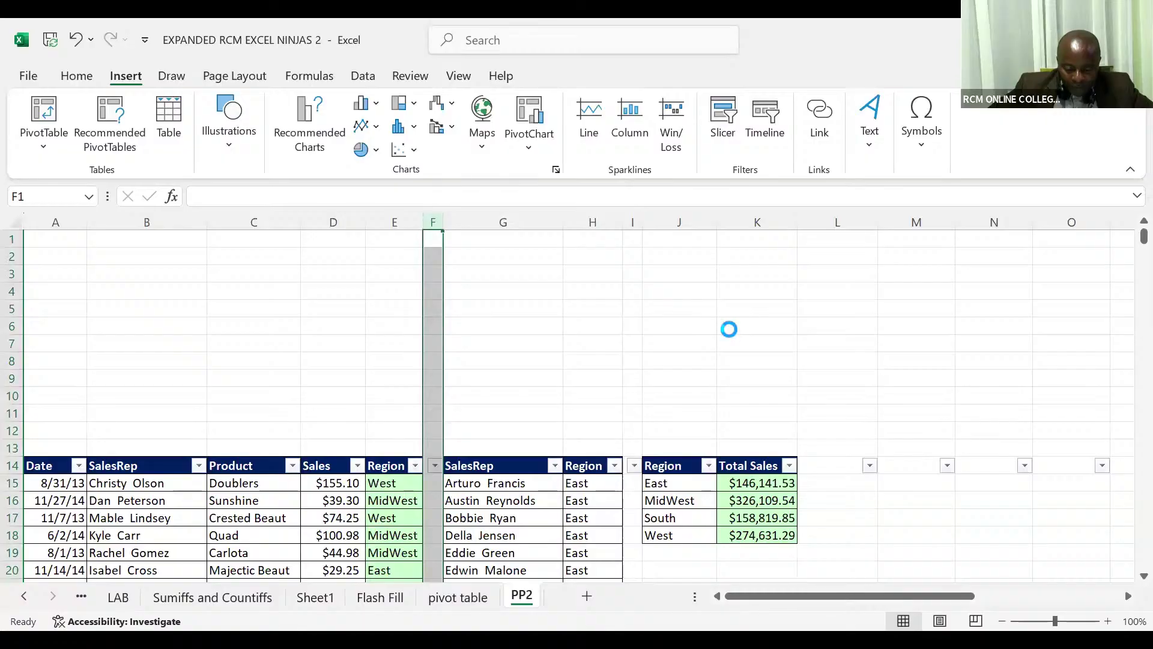
pyautogui.hotkey('ctrl', '-')
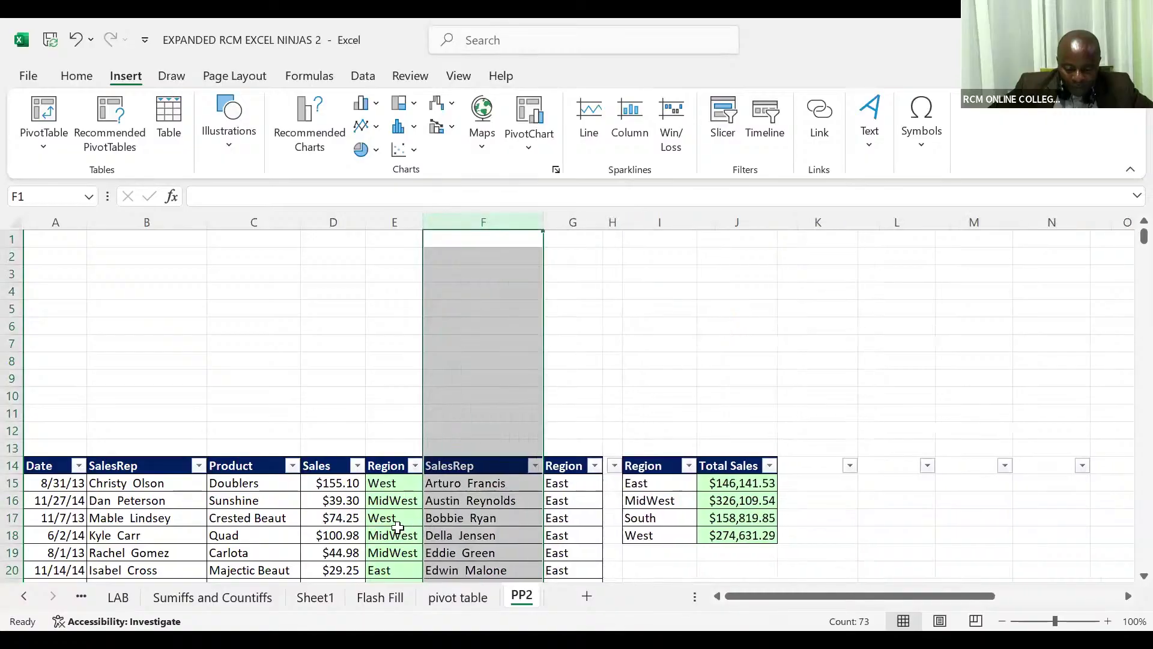
pyautogui.click(397, 528)
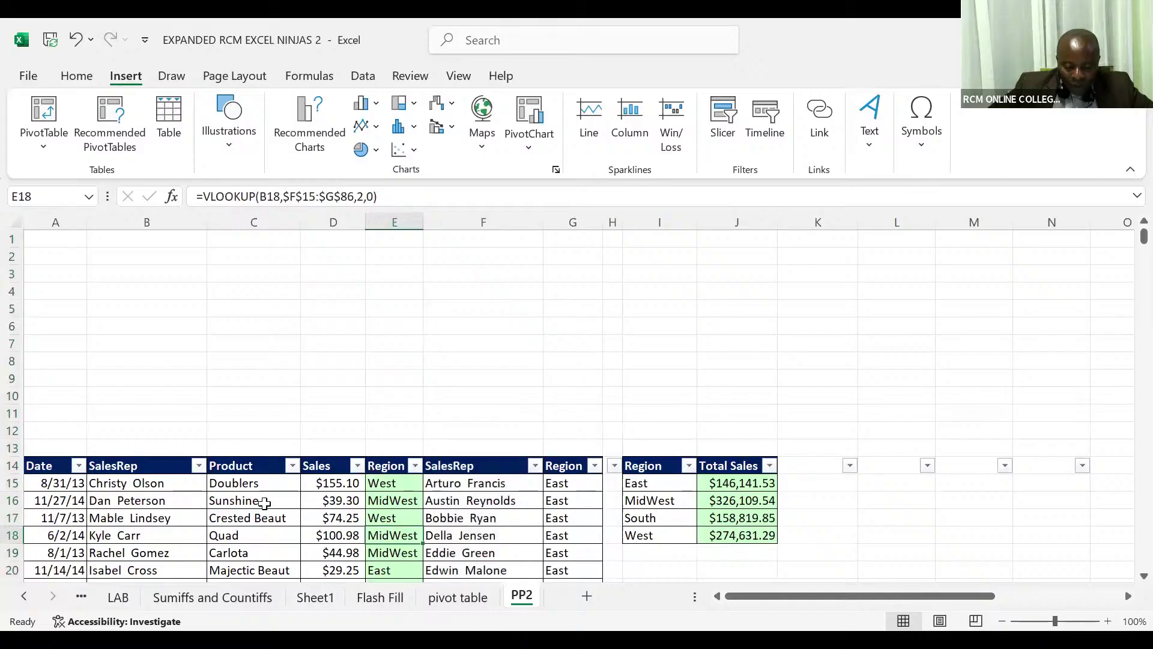
pyautogui.click(265, 503)
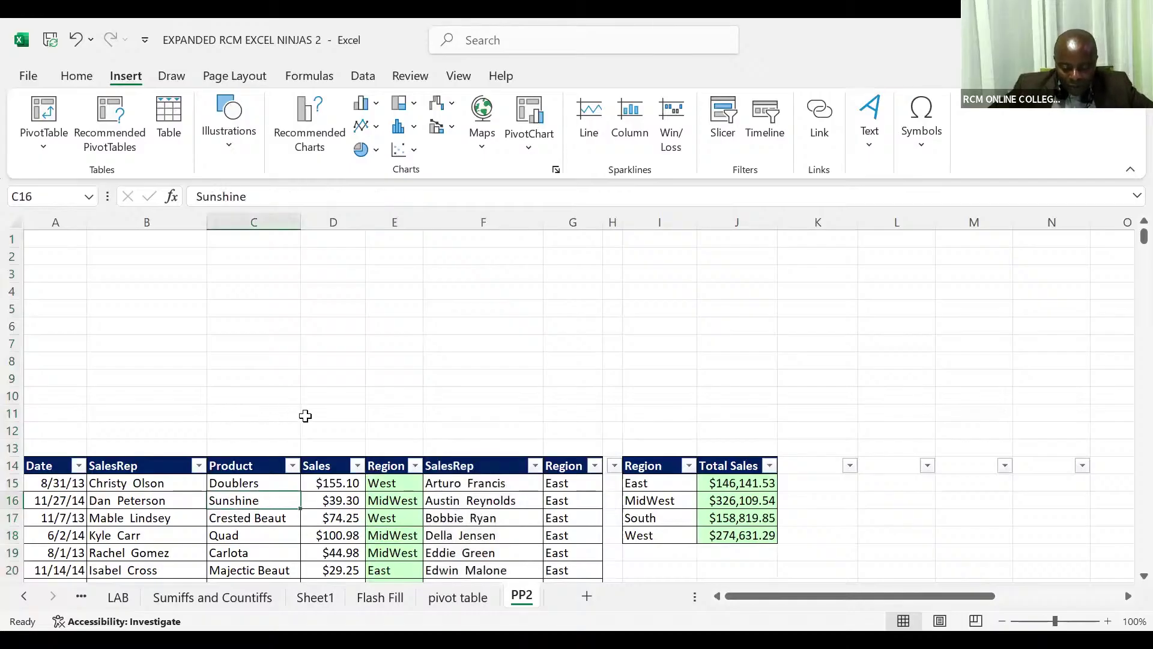
# Step: Insert a blank column at F, in front of the SalesRep lookup list
pyautogui.click(485, 222)
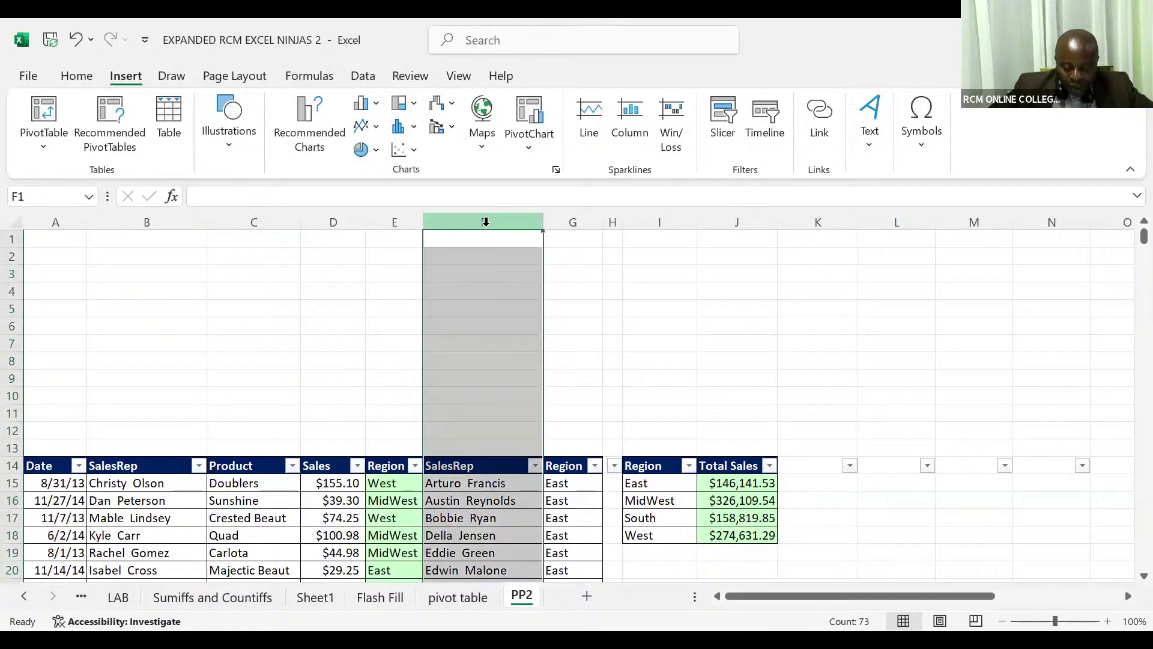
pyautogui.hotkey('ctrl', 'shift', '=')
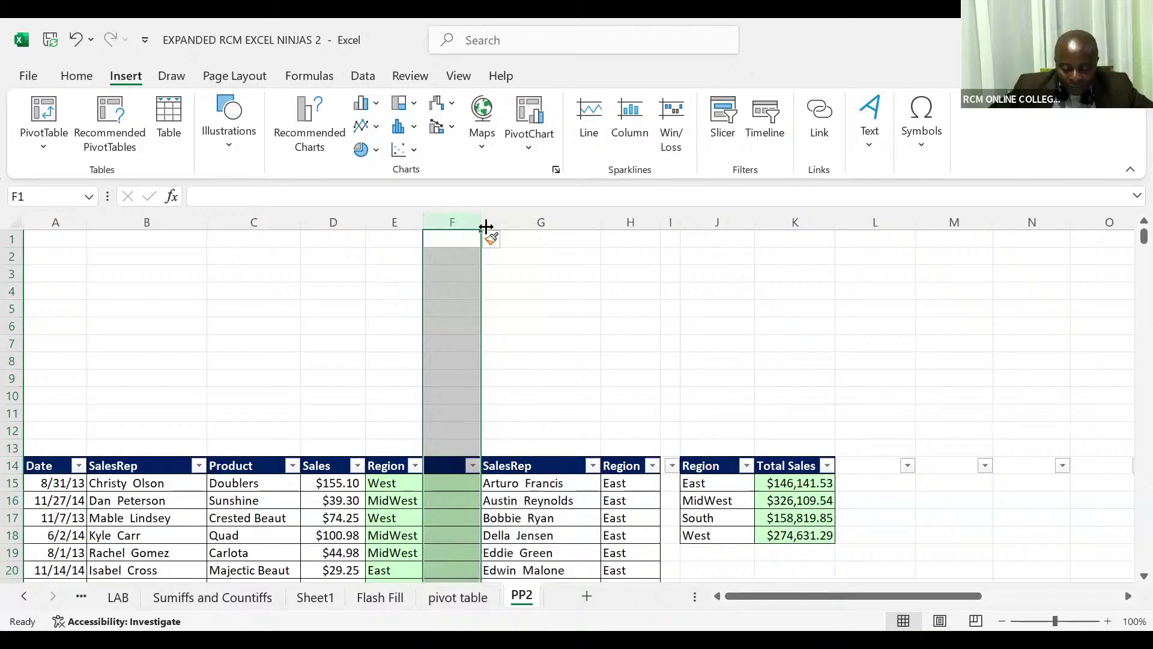
pyautogui.click(448, 481)
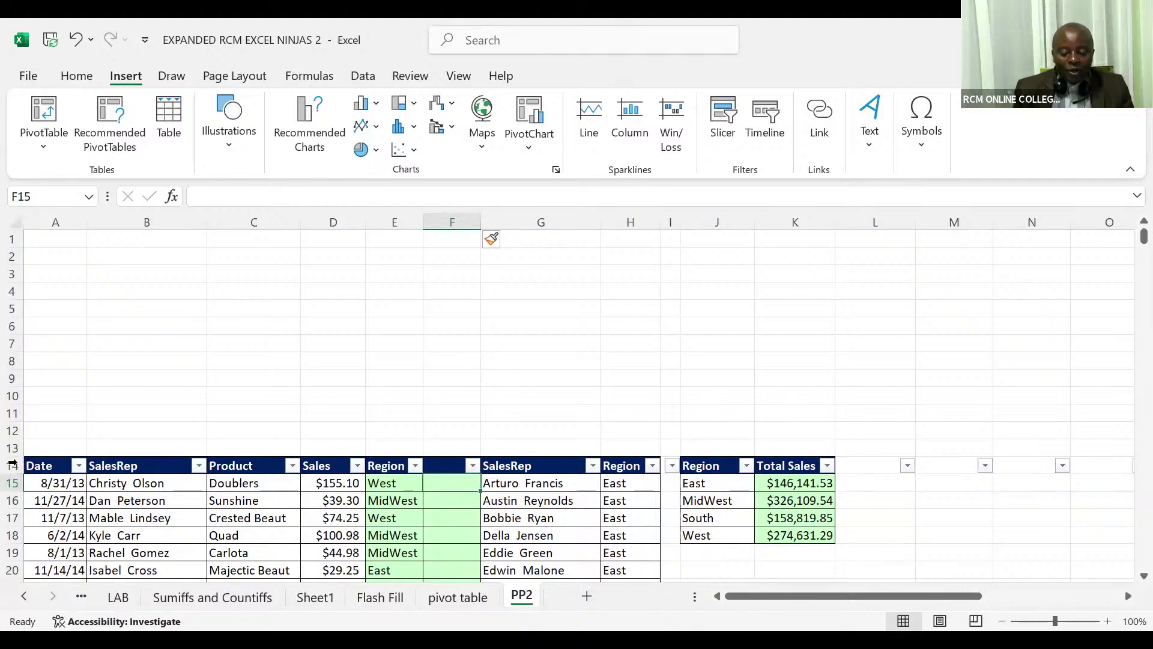
# Step: Close the EXPANDED RCM EXCEL NINJAS 2 workbook without saving its changes
pyautogui.click(12, 465)
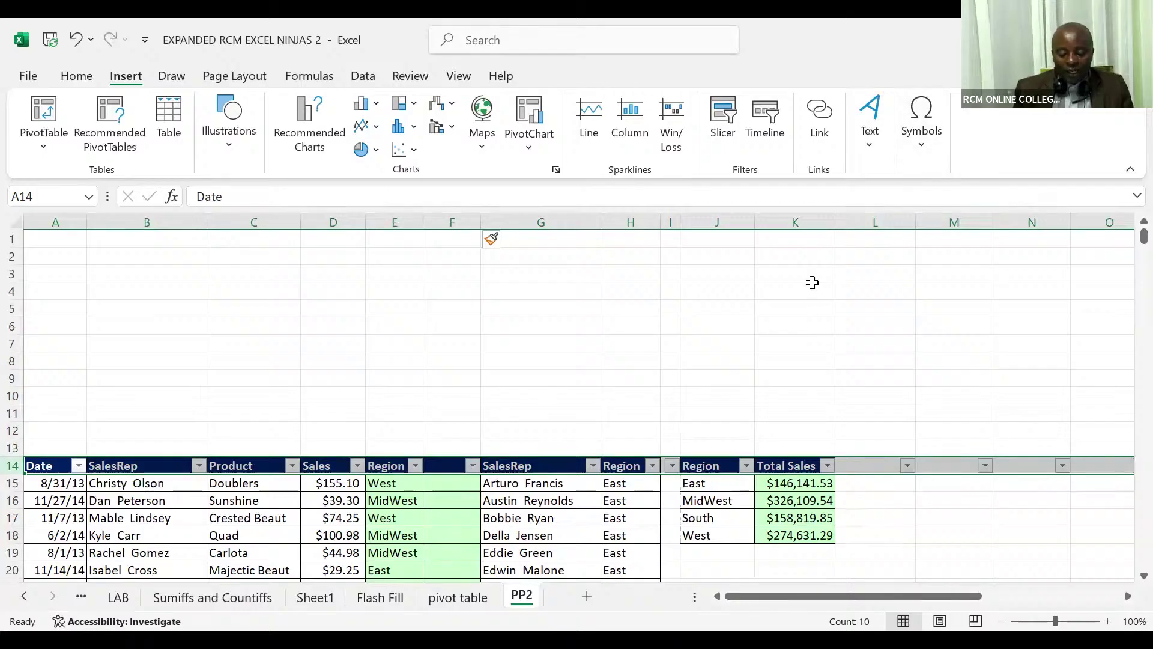
pyautogui.click(813, 284)
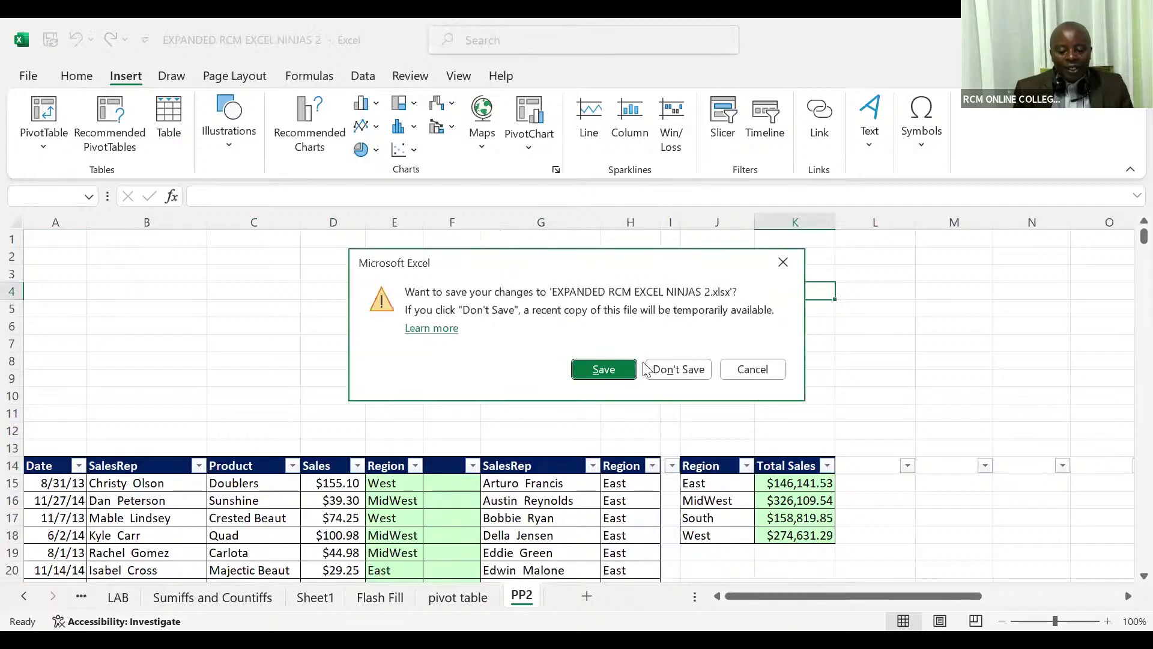
pyautogui.click(672, 371)
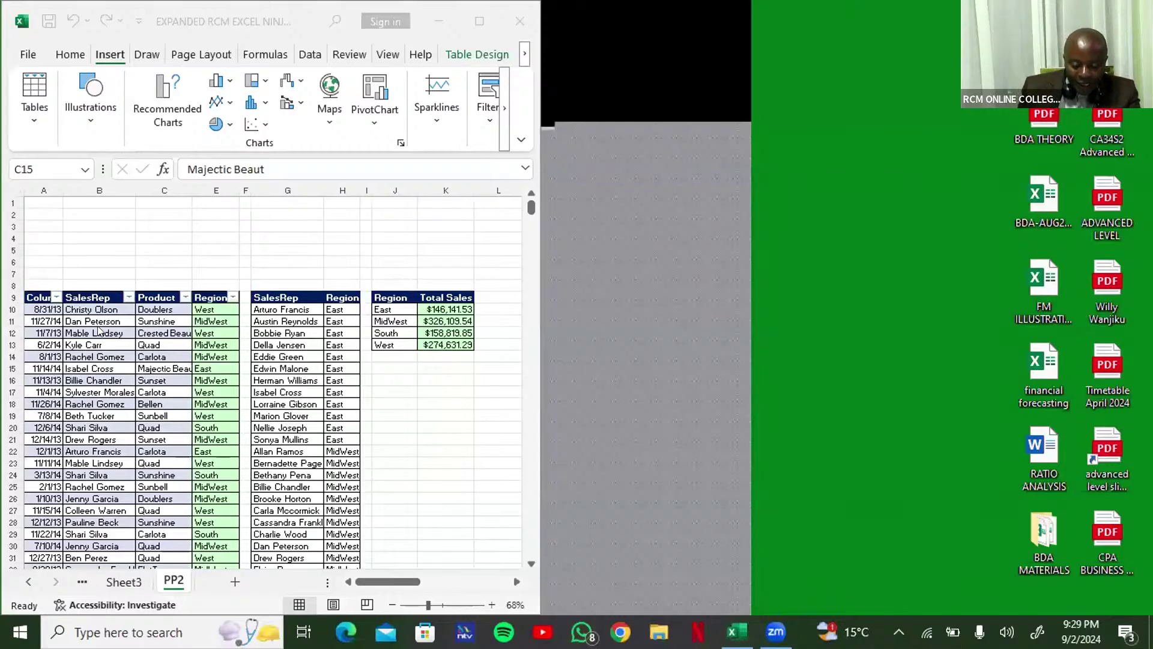
# Step: Insert a Region slicer for the banded sales table on PP2 from Product cell C15
pyautogui.click(133, 372)
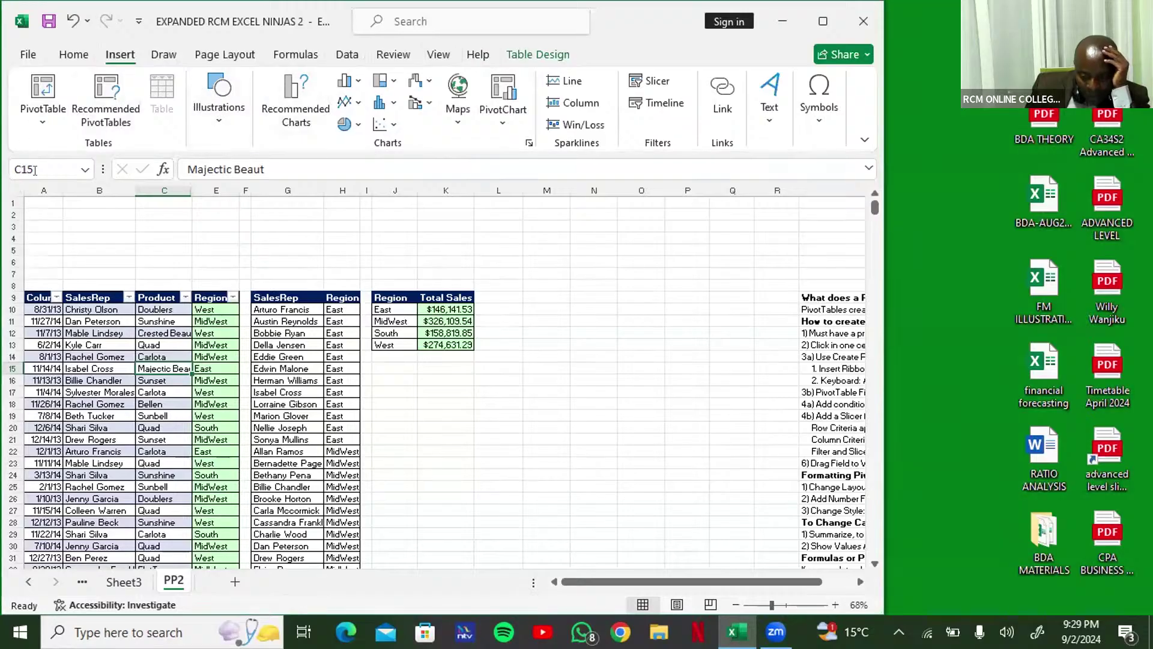
pyautogui.click(644, 80)
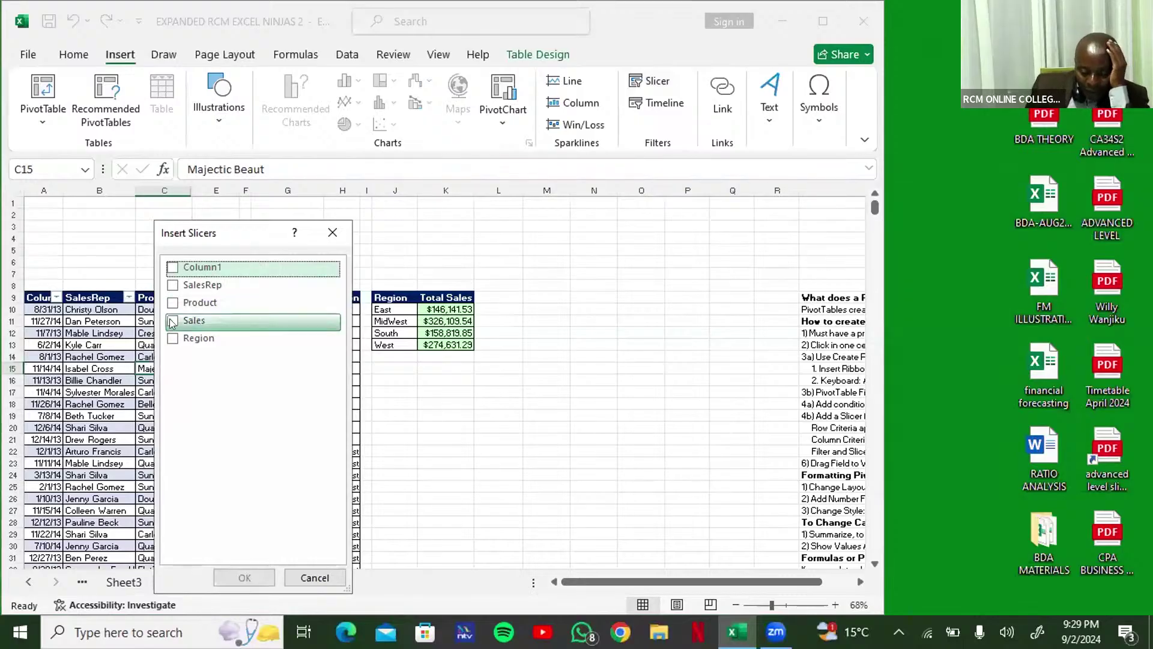
pyautogui.click(172, 339)
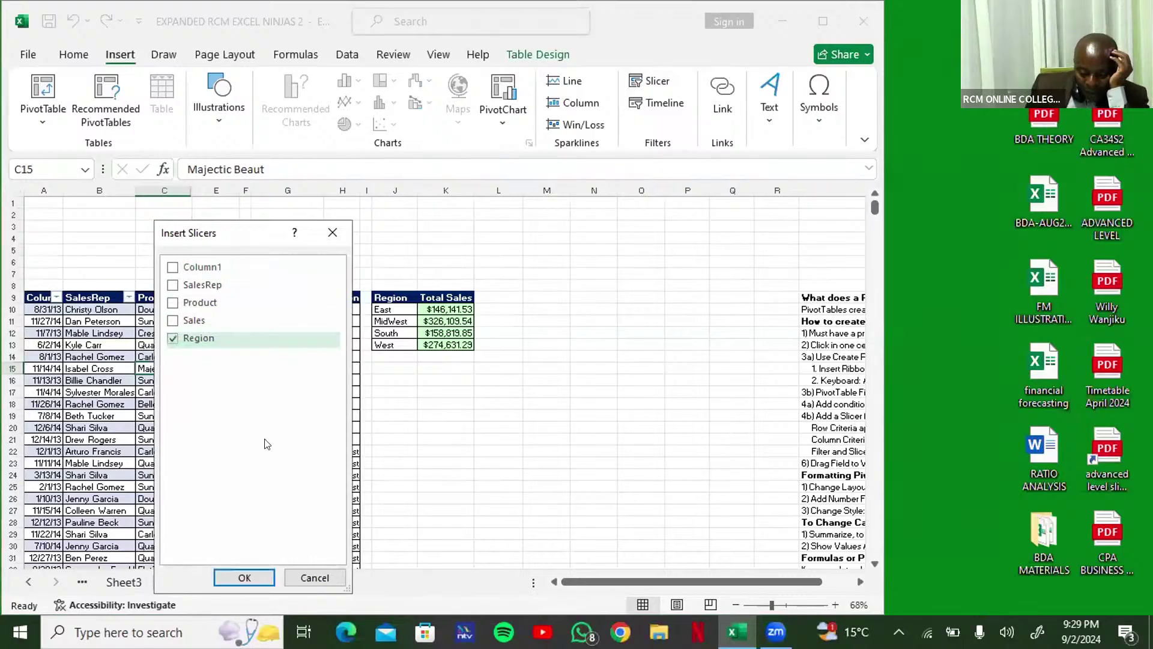
pyautogui.click(247, 578)
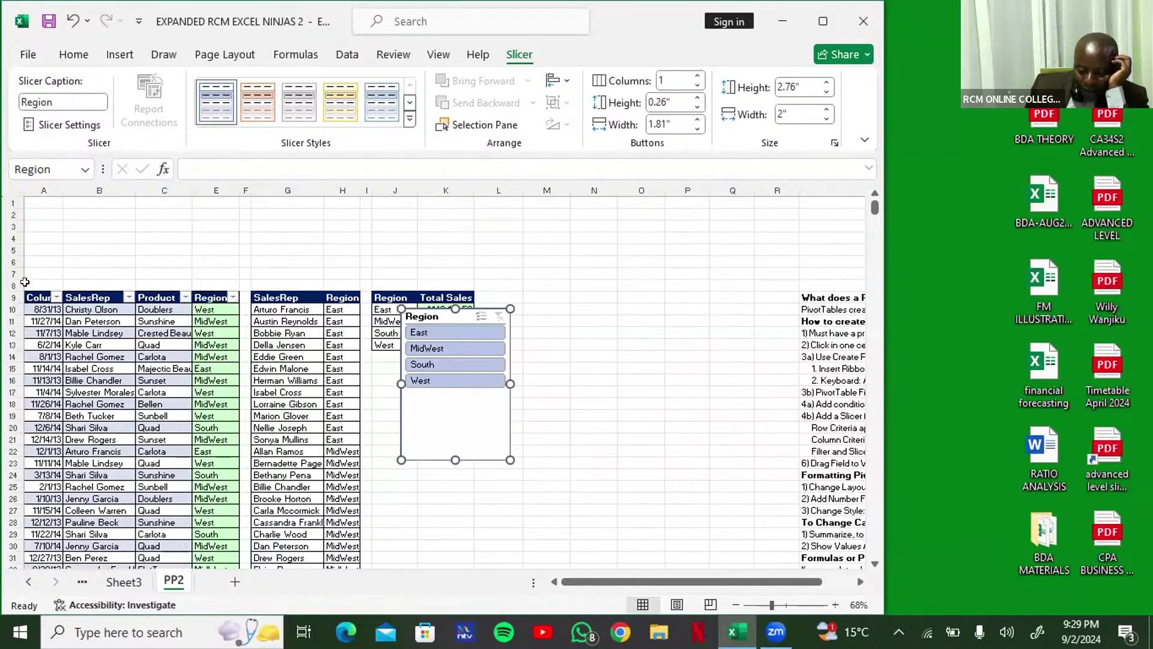
# Step: Arrange the Region slicer's buttons in 4 columns and resize the slicer to about 4" wide and 0.99" high
pyautogui.click(698, 77)
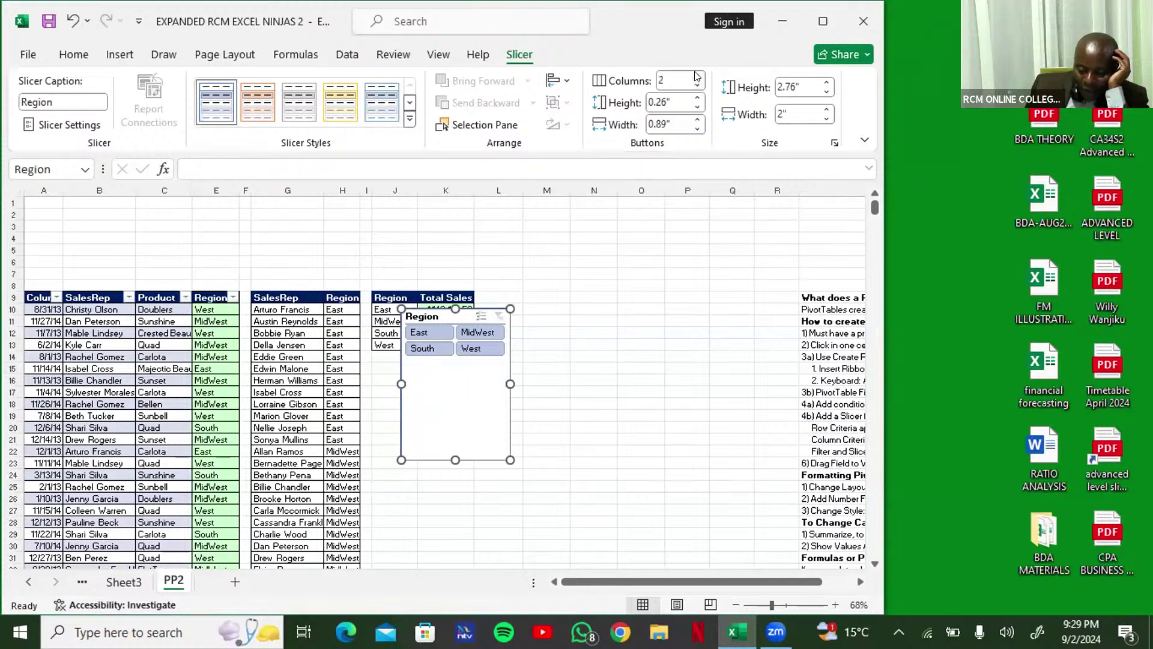
pyautogui.click(696, 76)
pyautogui.click(696, 76)
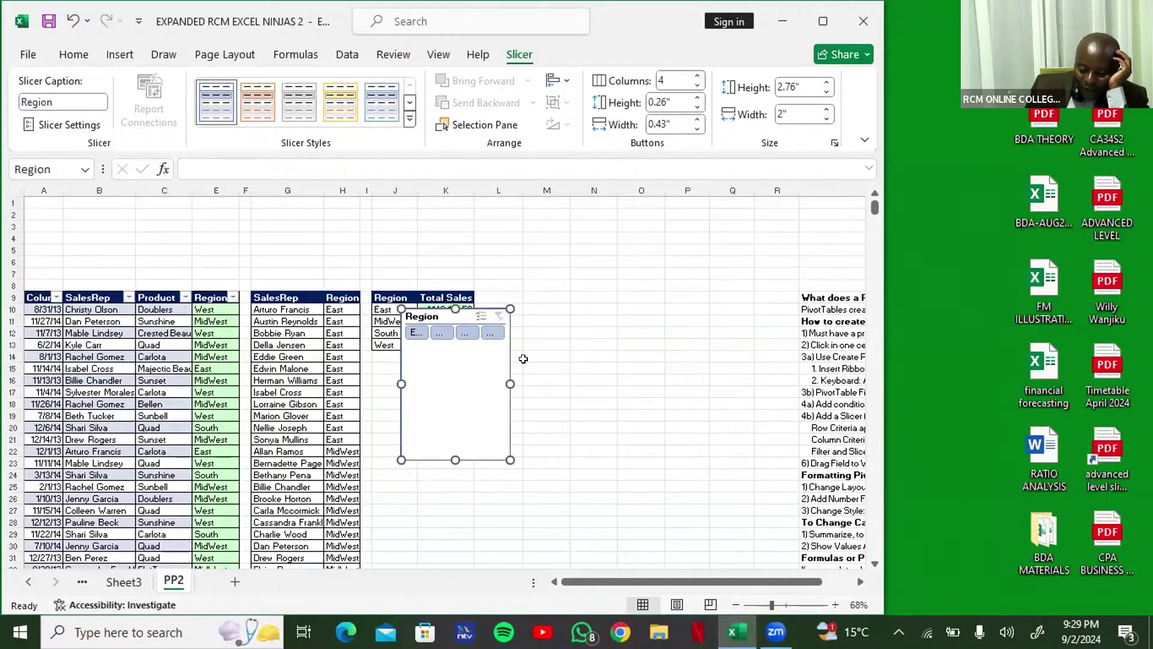
pyautogui.moveTo(510, 383); pyautogui.dragTo(618, 384)
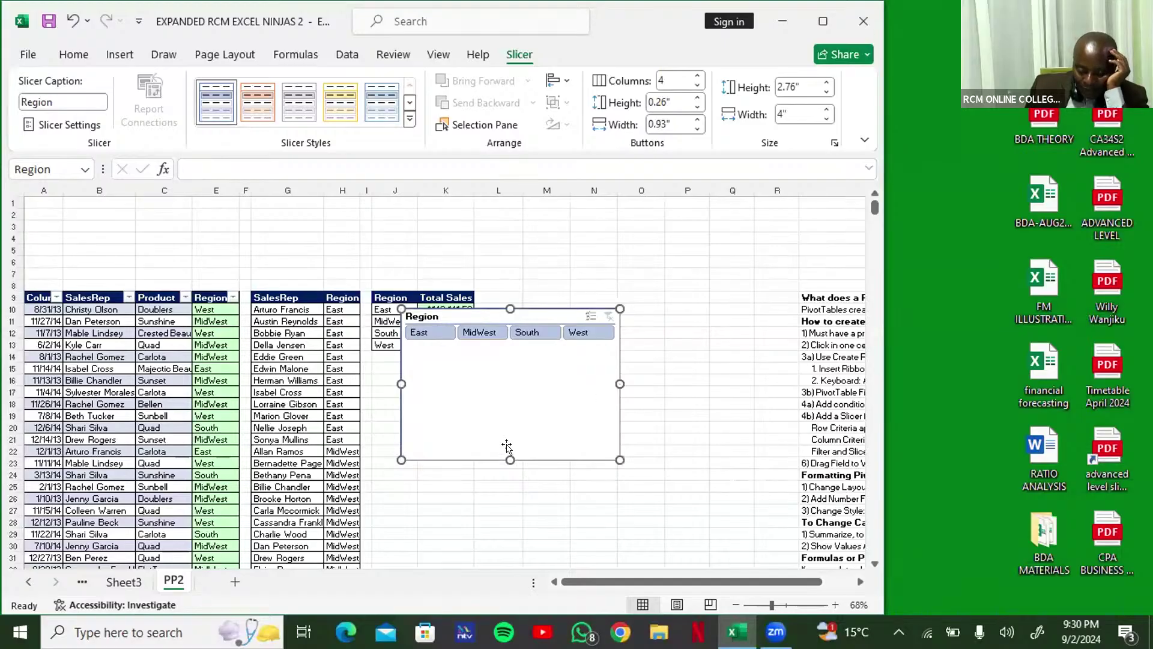
pyautogui.moveTo(510, 455); pyautogui.dragTo(520, 362)
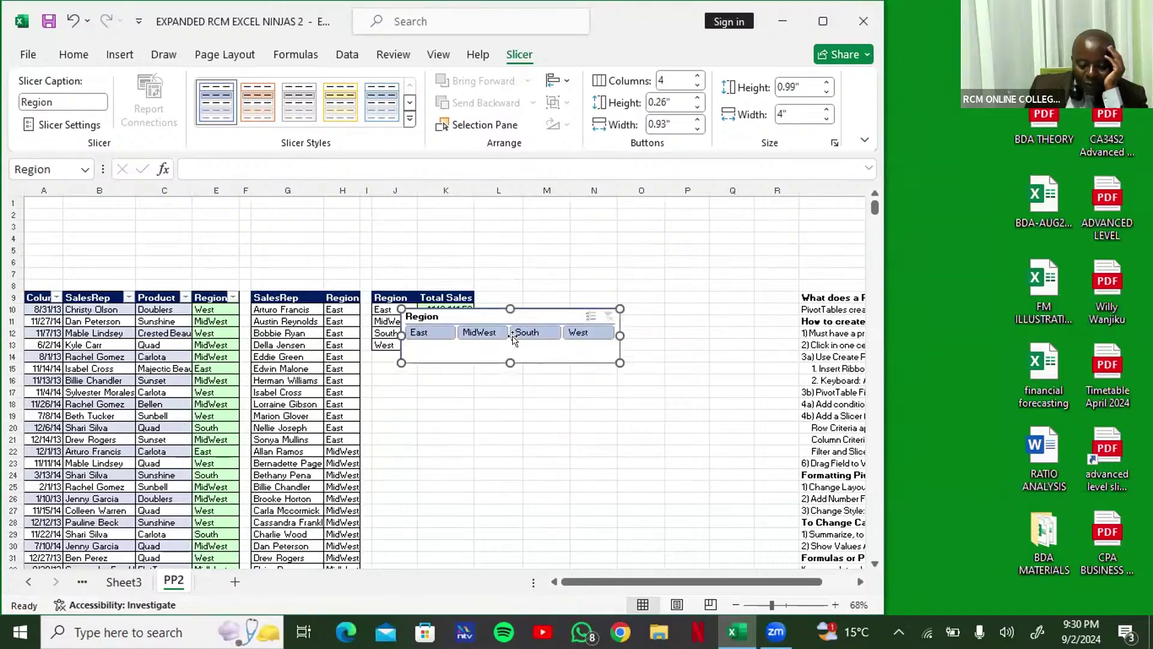
# Step: Move the Region slicer into the blank rows above the sales table and narrow it to about 3.91"
pyautogui.moveTo(466, 300); pyautogui.dragTo(109, 217)
pyautogui.moveTo(158, 255)
pyautogui.mouseDown()
pyautogui.moveTo(139, 261)
pyautogui.moveTo(149, 266)
pyautogui.mouseUp()
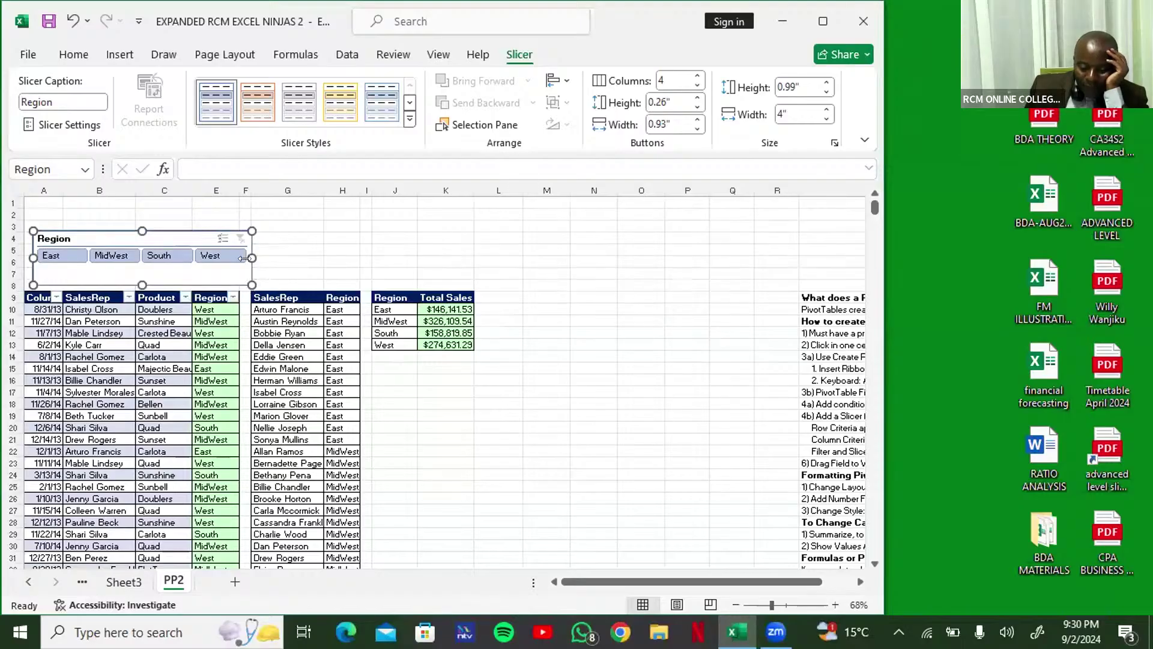
pyautogui.moveTo(281, 252); pyautogui.dragTo(237, 266)
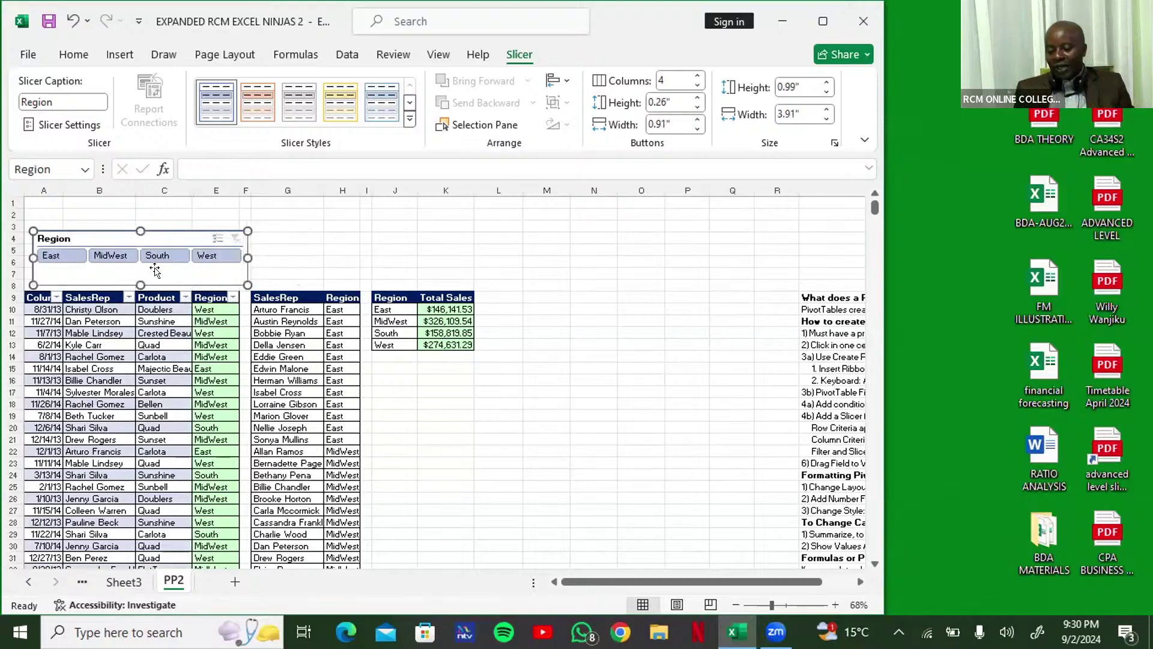
pyautogui.moveTo(140, 280); pyautogui.dragTo(144, 275)
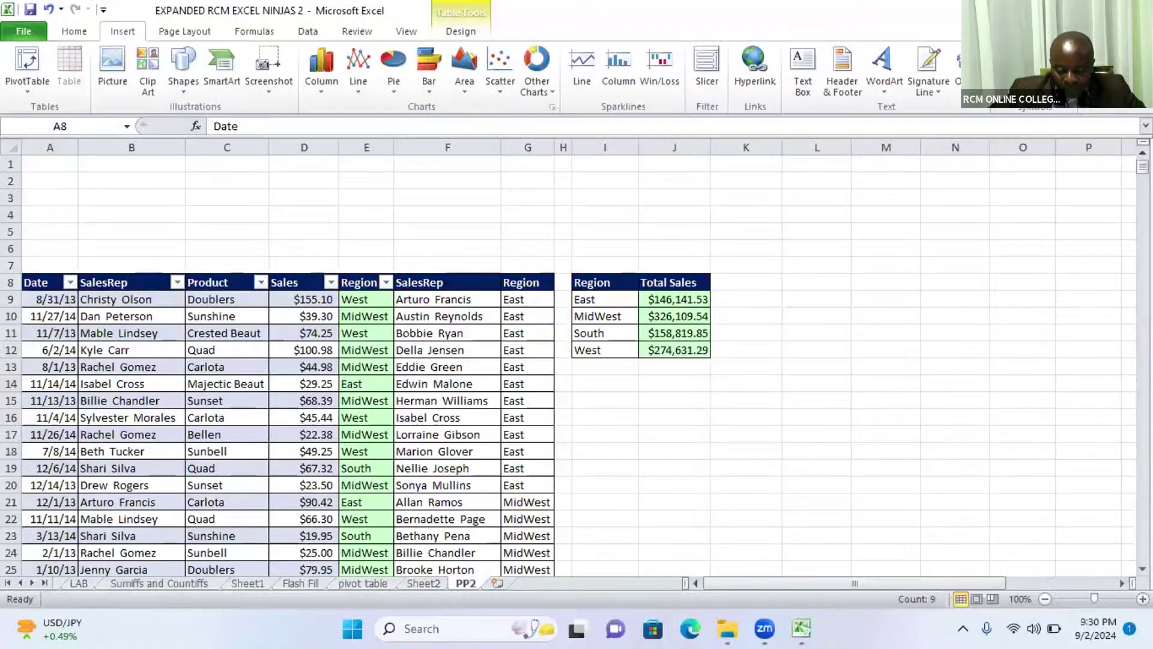
# Step: Bring the EXPANDED RCM EXCEL NINJAS 2 window to the front and select Product cell C14 inside the sales table
pyautogui.moveTo(801, 628)
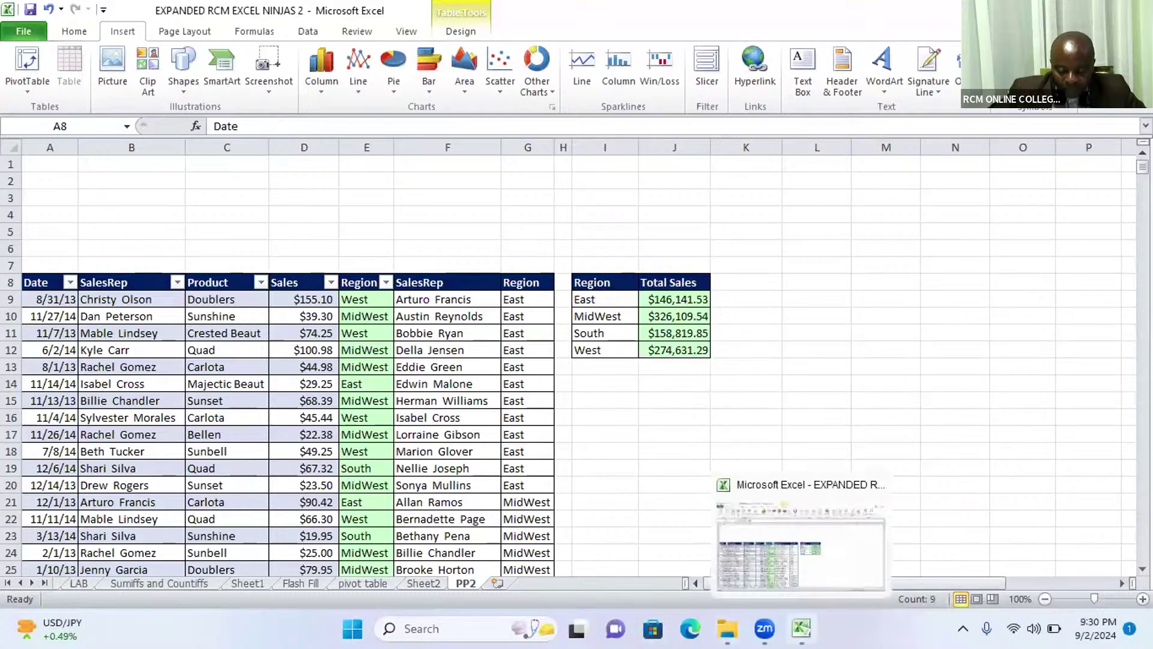
pyautogui.click(801, 547)
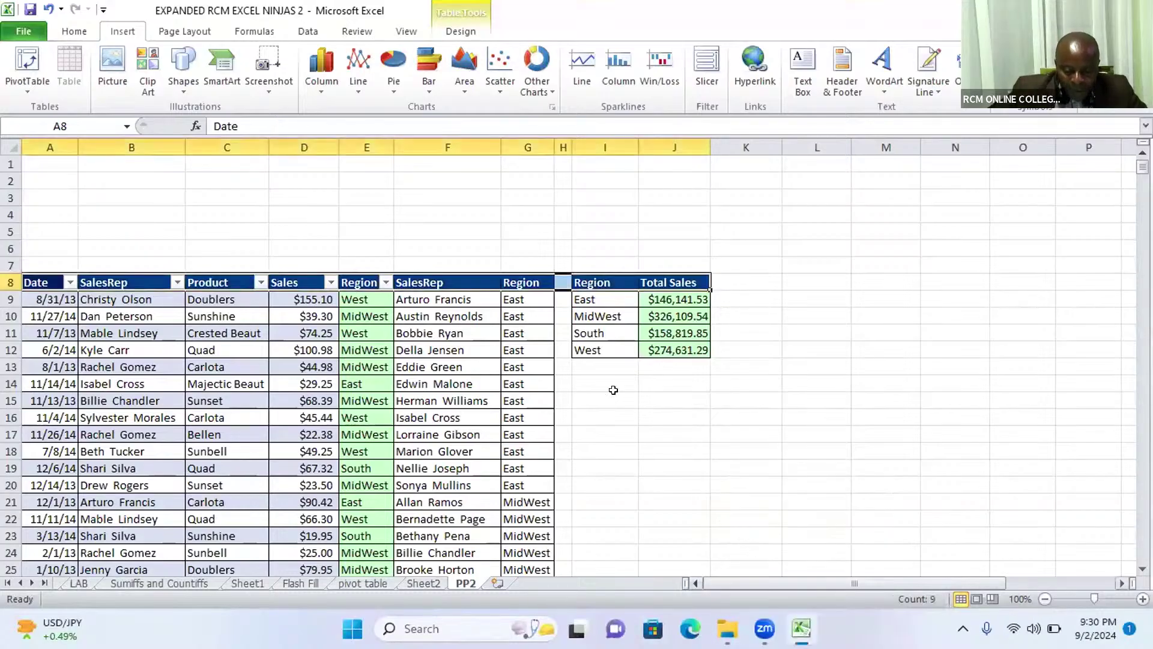
pyautogui.click(199, 383)
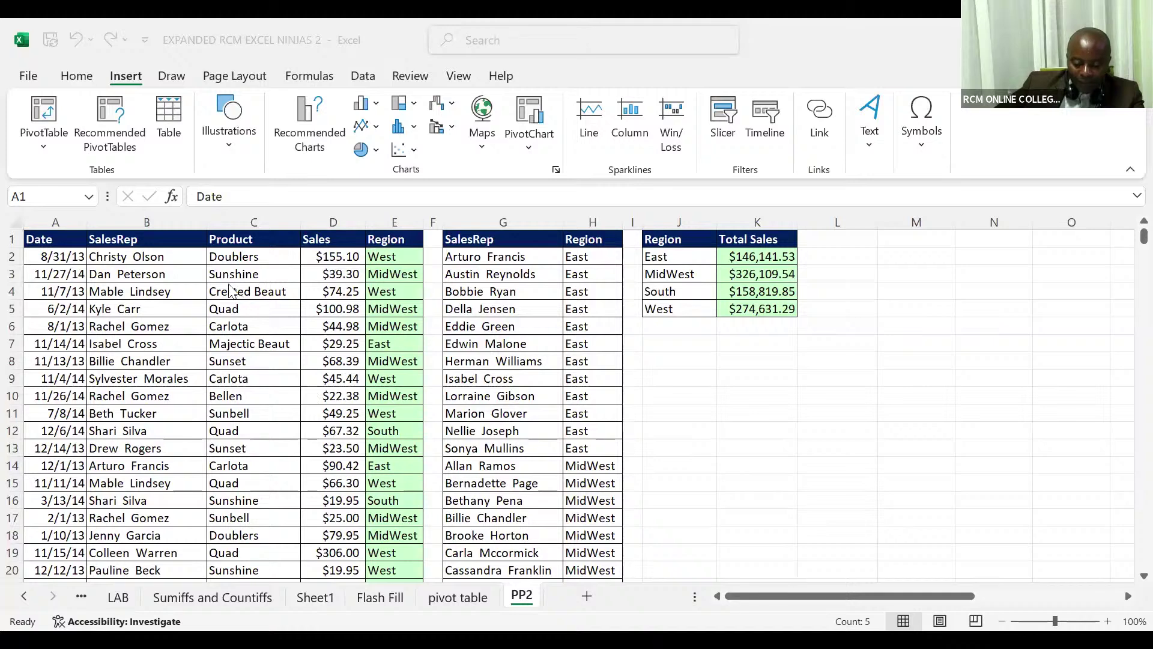
# Step: Convert the PP2 sales data in A1:E10001 into a table with headers
pyautogui.click(222, 259)
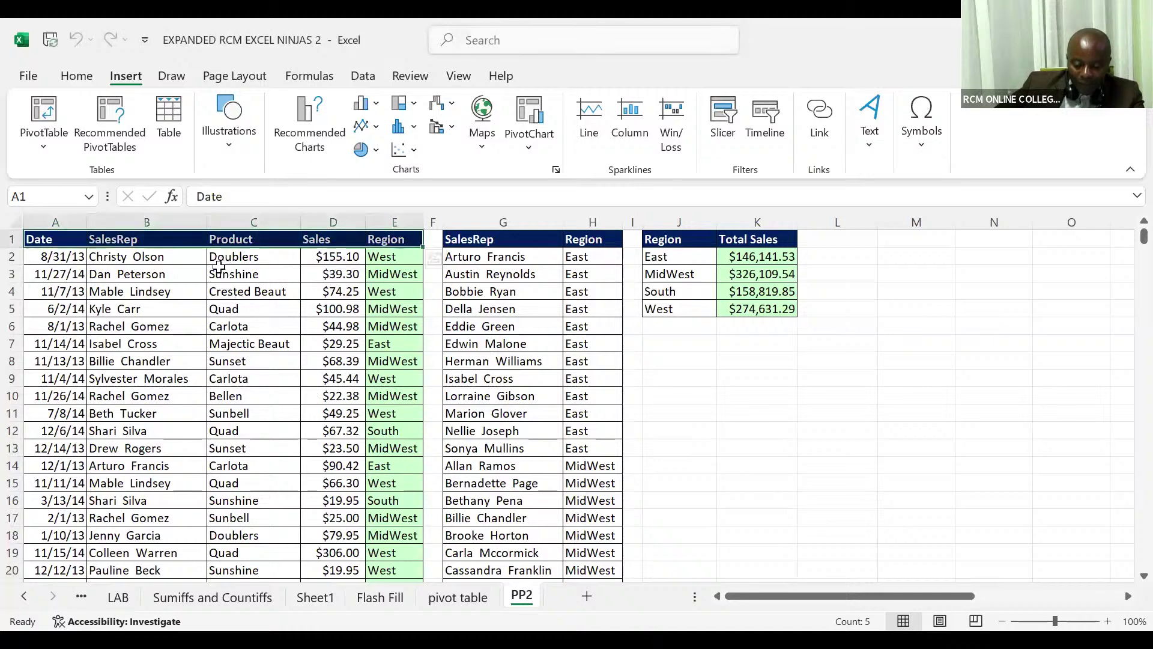
pyautogui.click(220, 270)
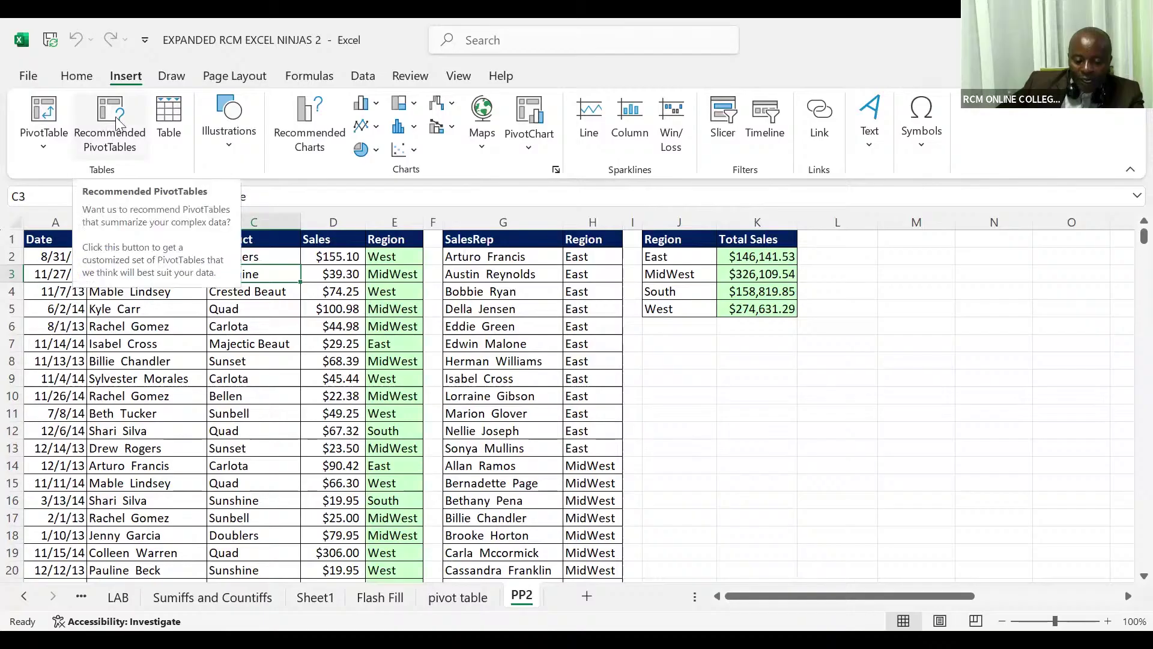
pyautogui.click(169, 123)
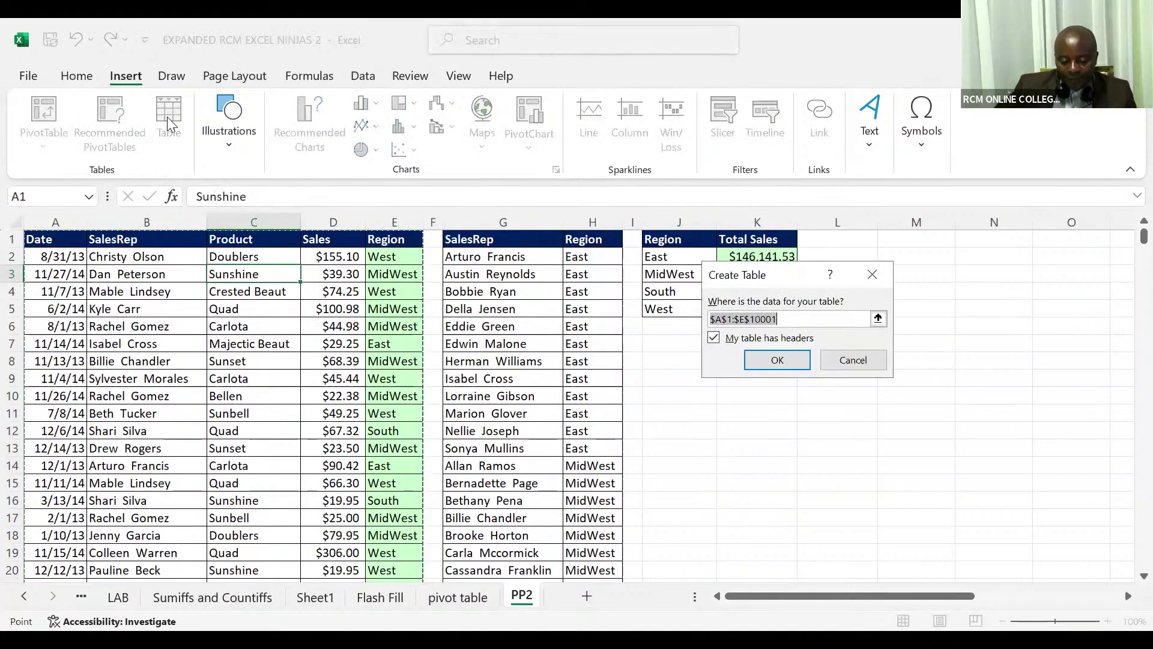
pyautogui.click(754, 360)
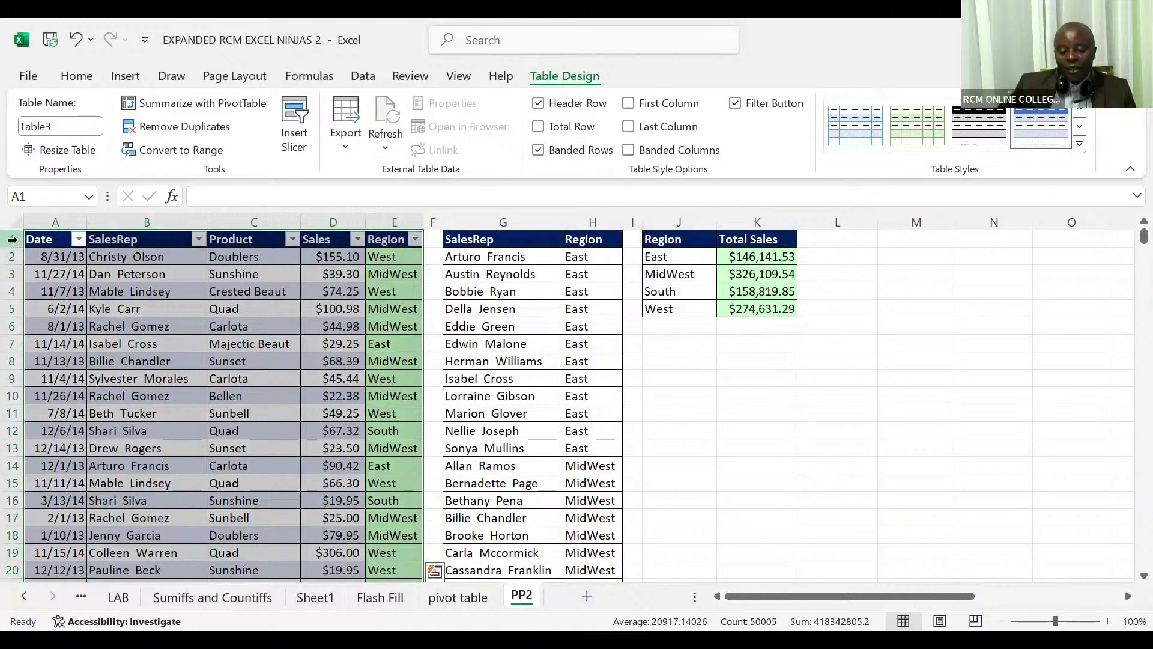
# Step: Insert a Region slicer for the sales table from Product cell C3
pyautogui.click(12, 239)
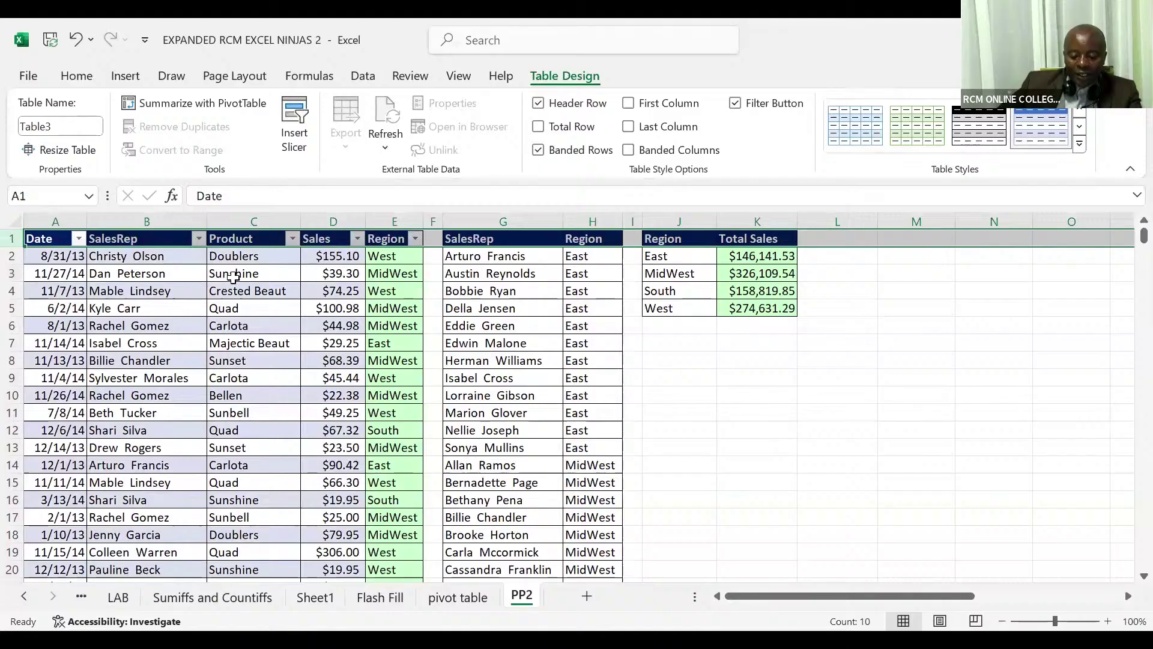
pyautogui.click(227, 279)
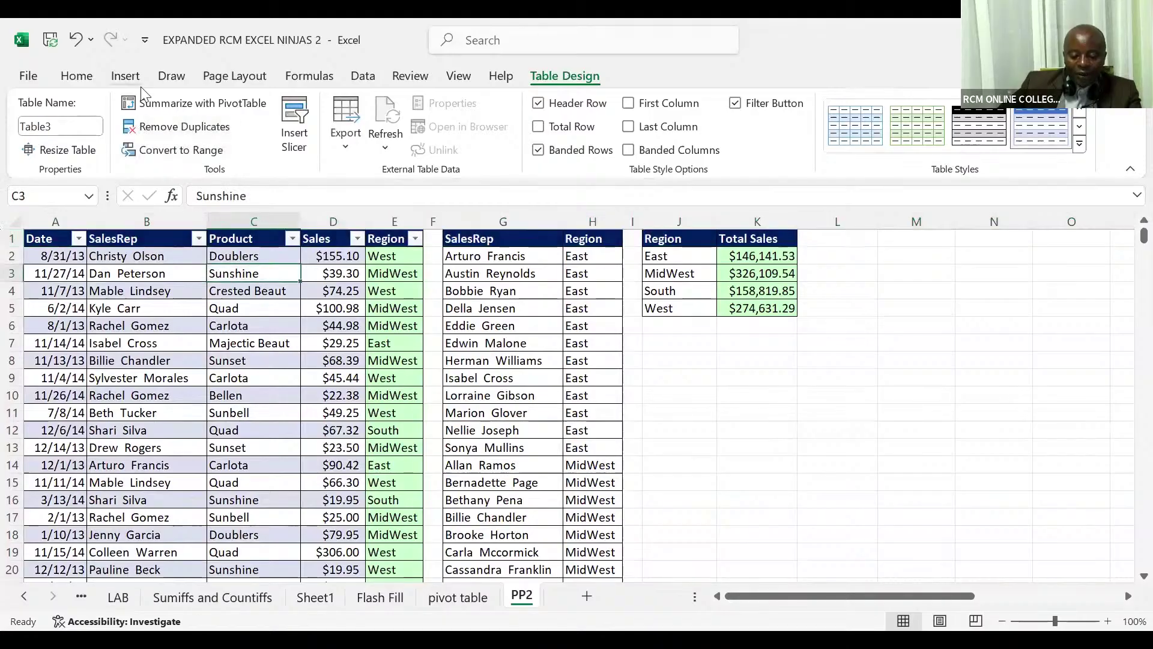
pyautogui.click(126, 77)
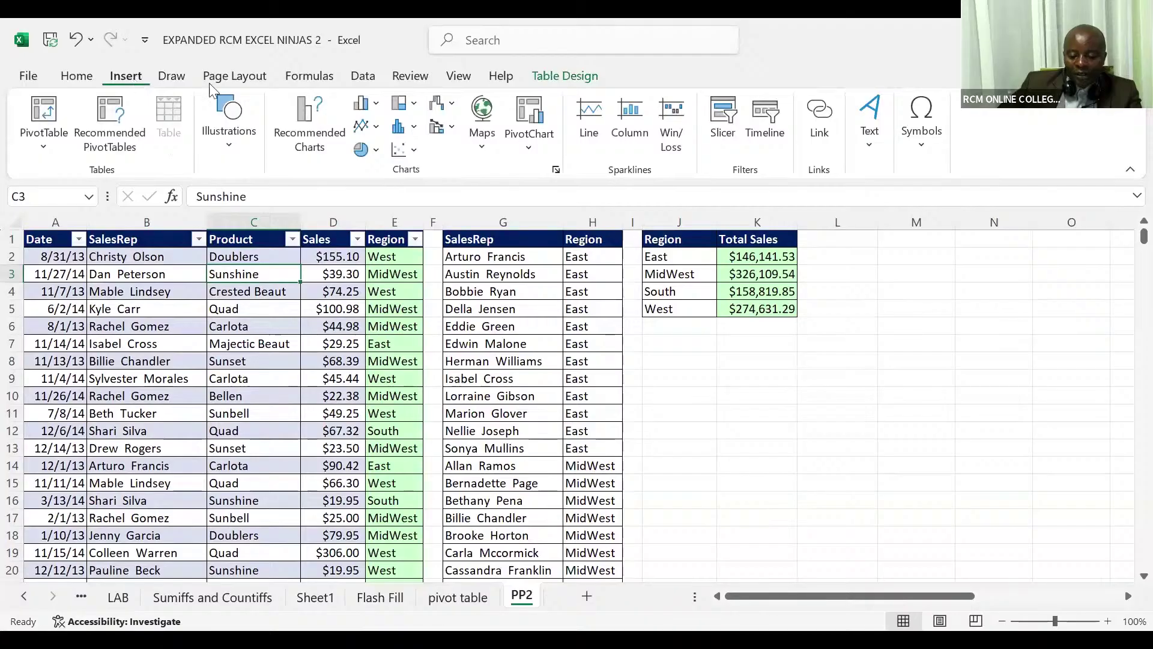
pyautogui.click(723, 120)
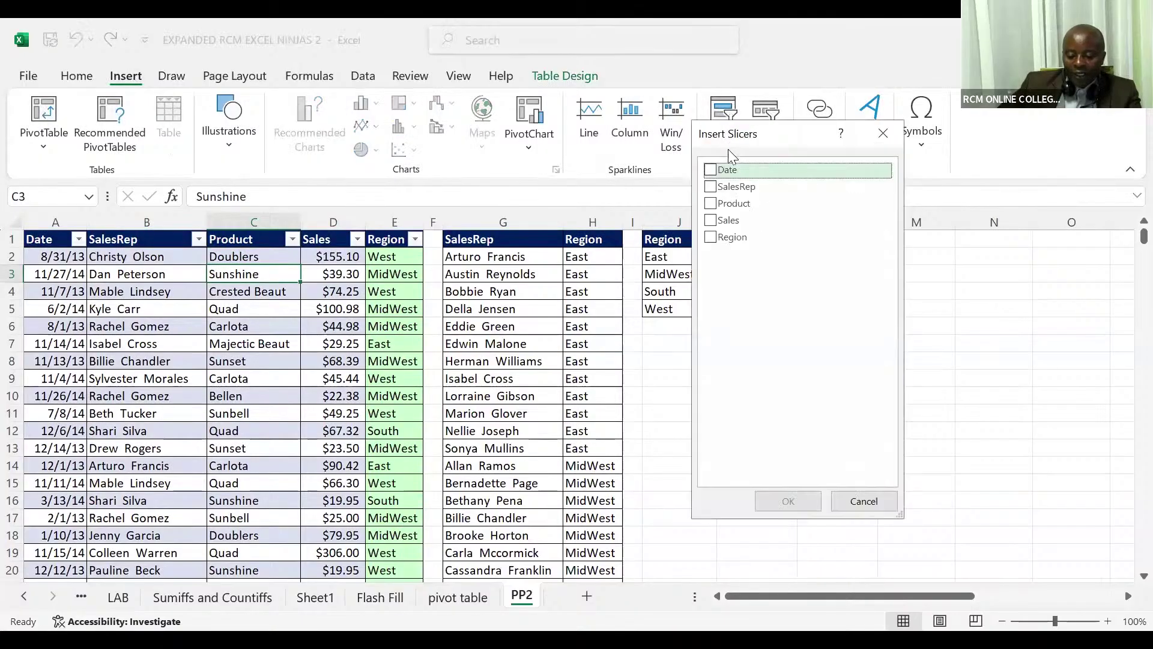
pyautogui.click(721, 239)
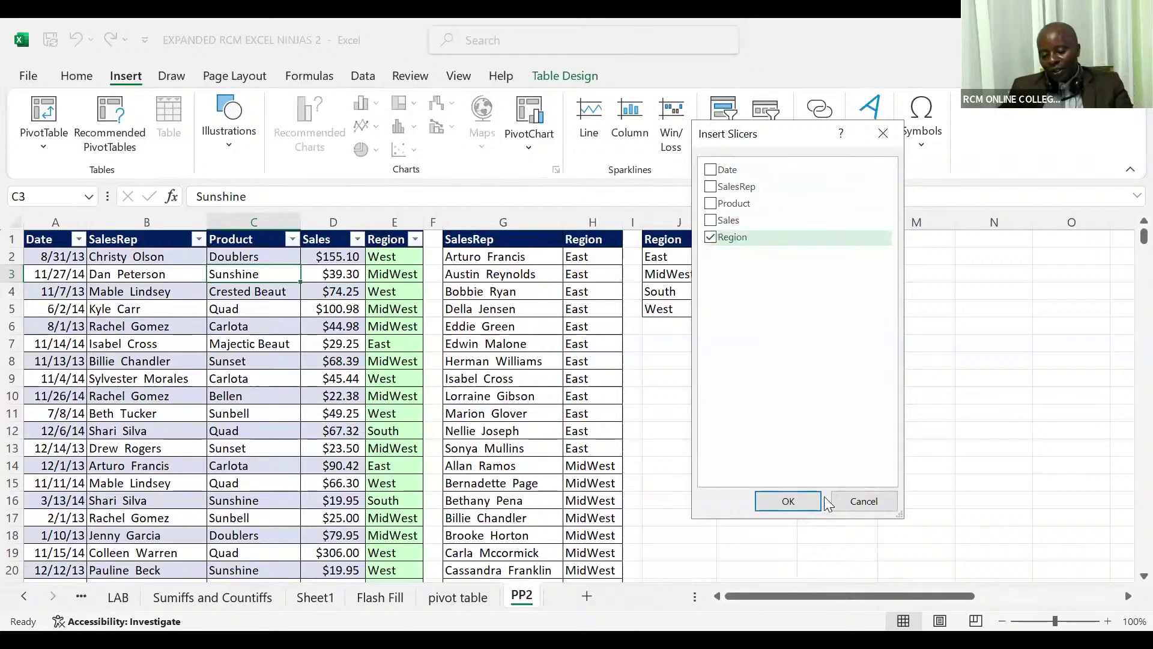
pyautogui.click(792, 500)
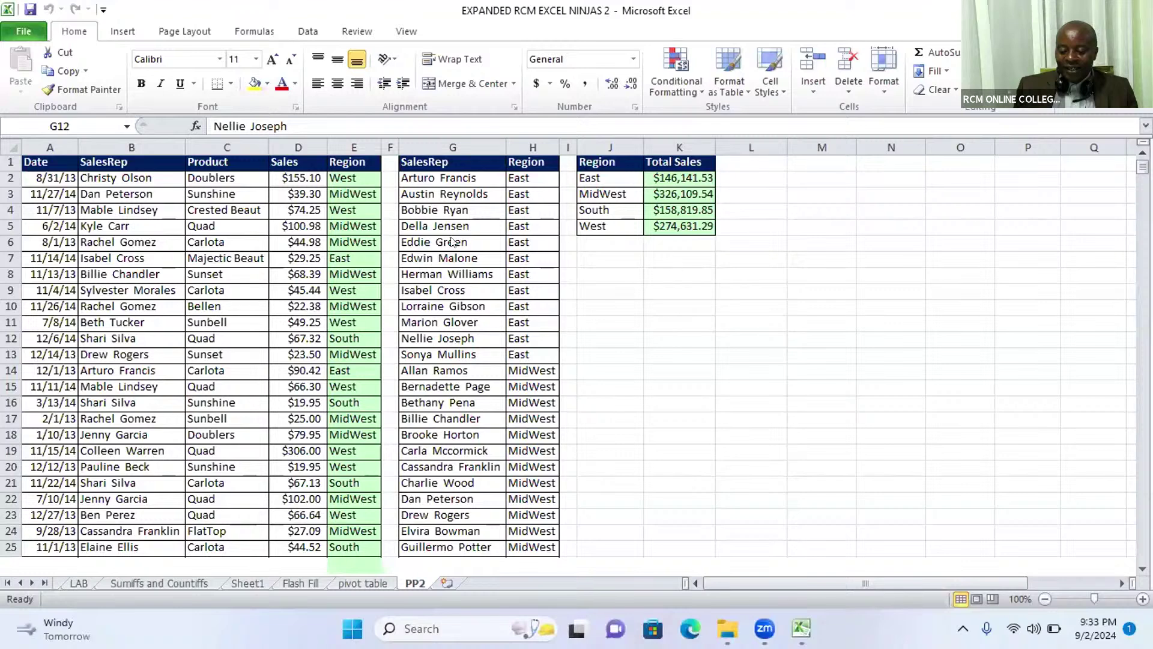
# Step: Create a table with headers from the sales range A1:E10001 and select Sales cell D8 inside it
pyautogui.click(207, 289)
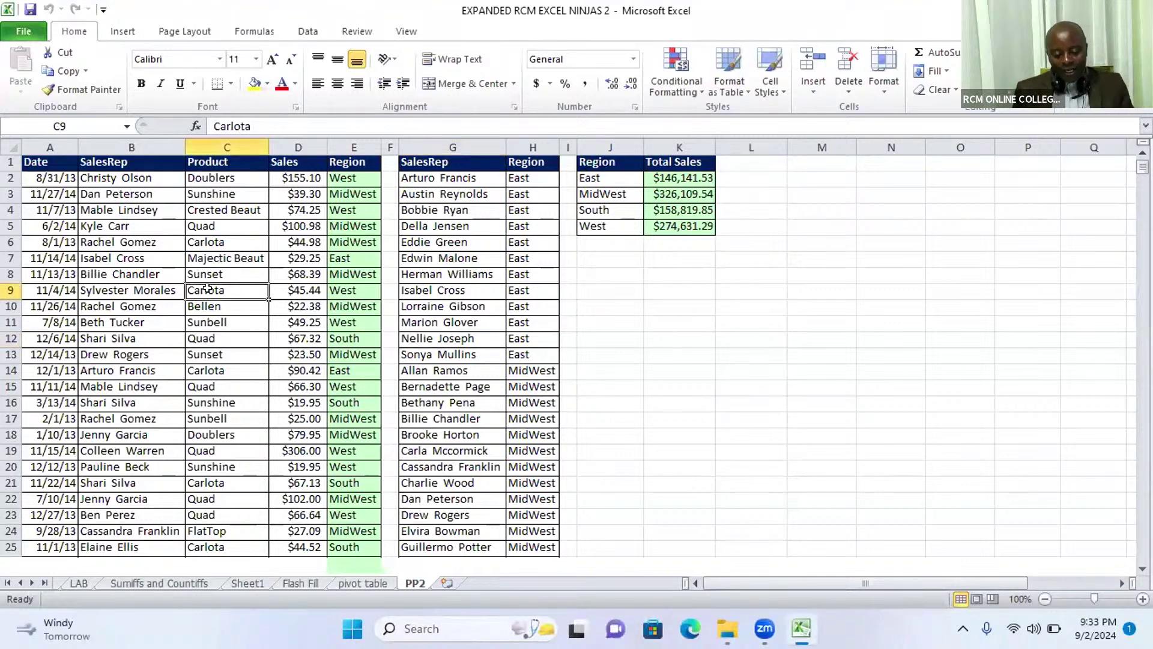
pyautogui.click(280, 269)
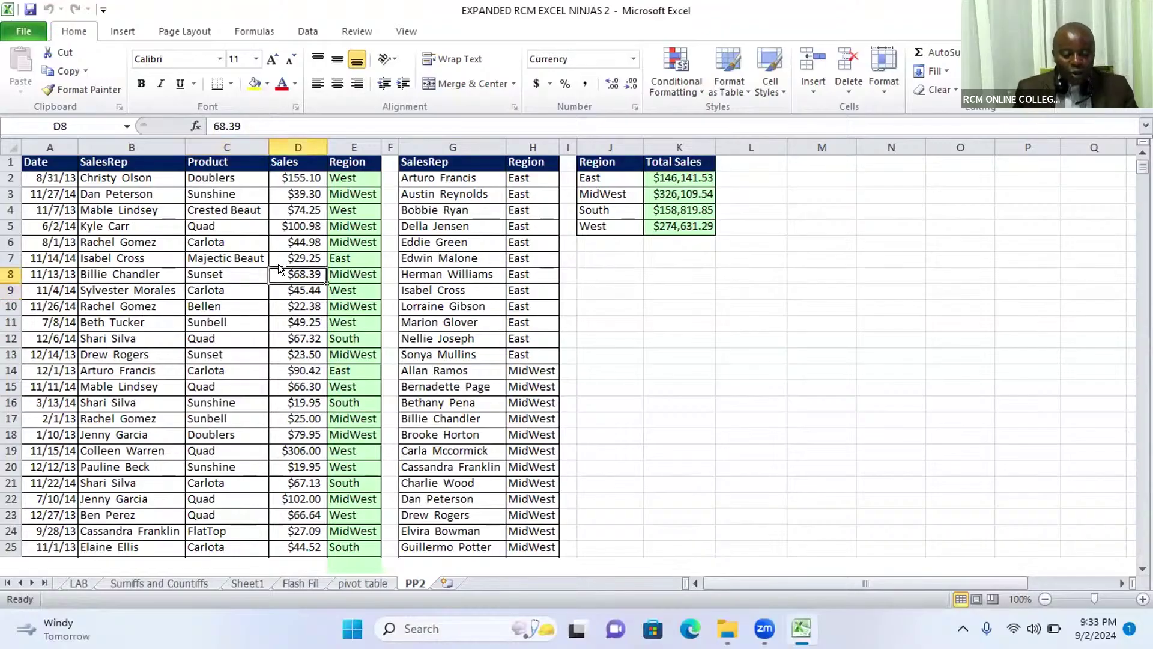
pyautogui.hotkey('ctrl', 't')
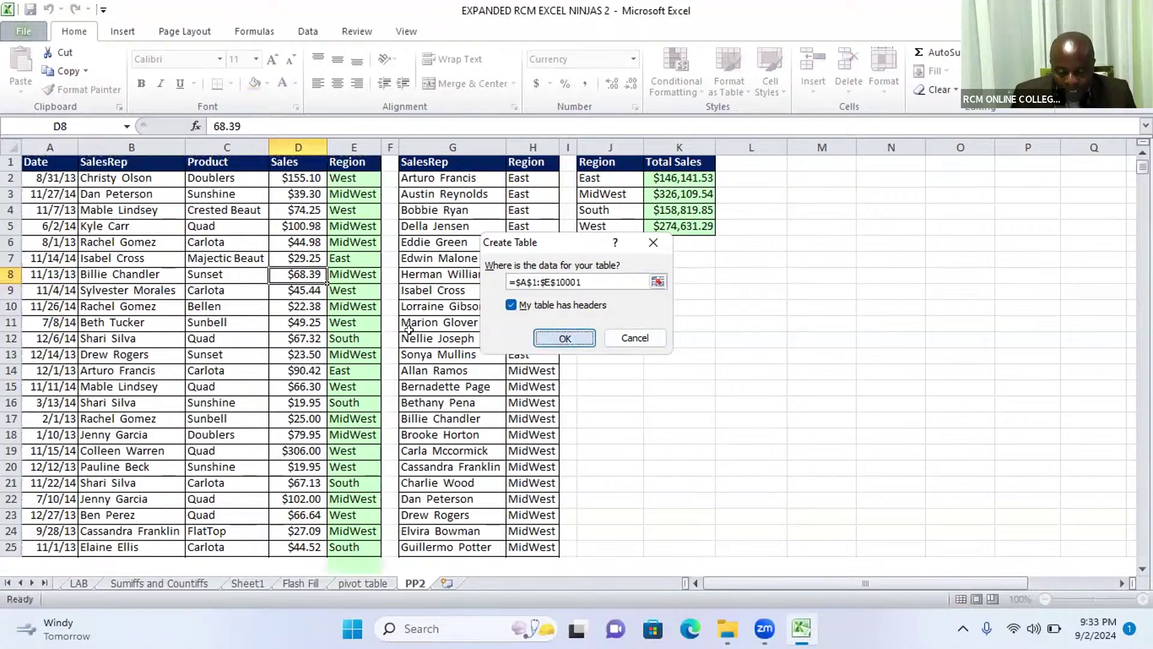
pyautogui.click(564, 339)
pyautogui.click(278, 335)
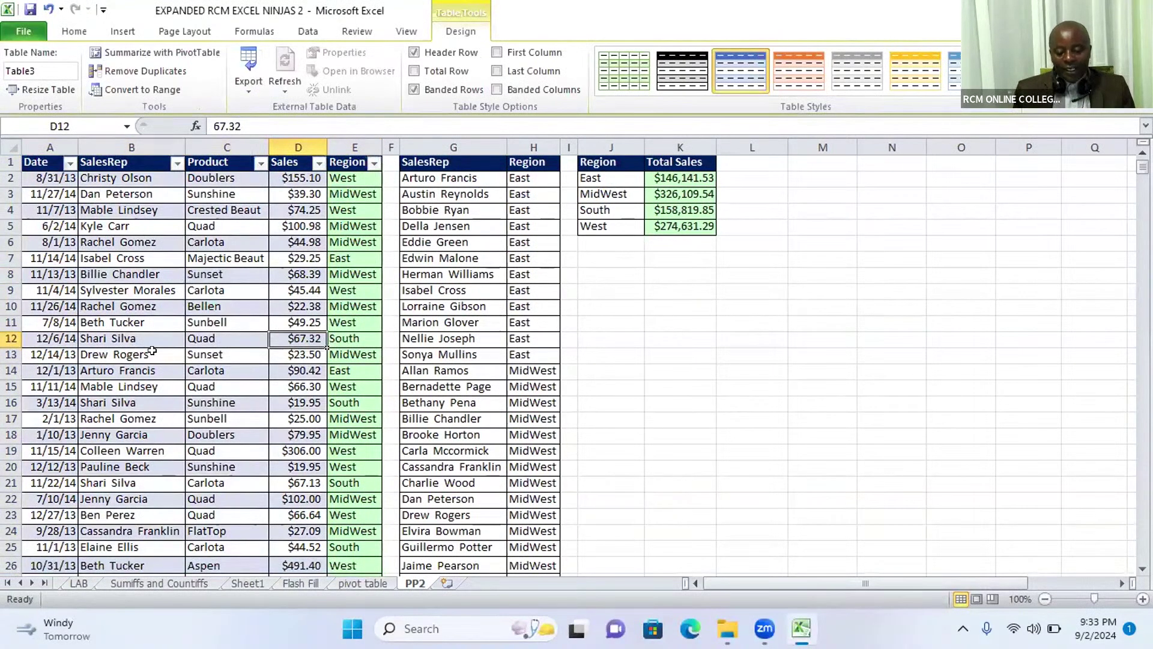
pyautogui.click(279, 277)
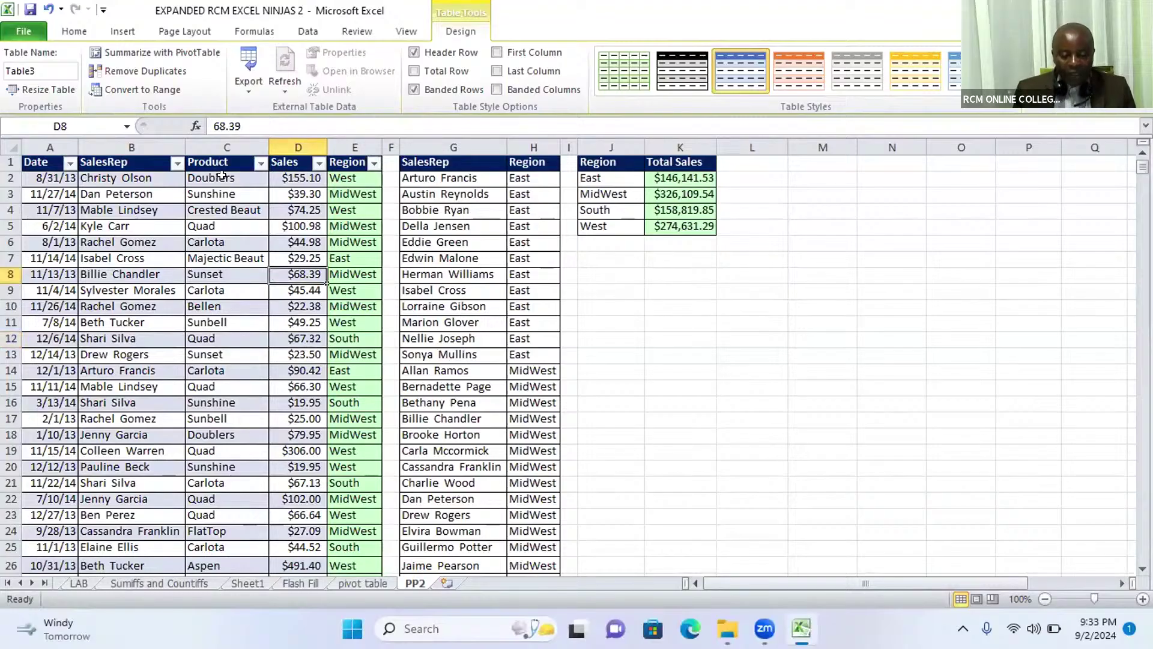
# Step: Try to insert a slicer for the sales table from cell D8, and cancel the Existing Connections dialog
pyautogui.click(123, 32)
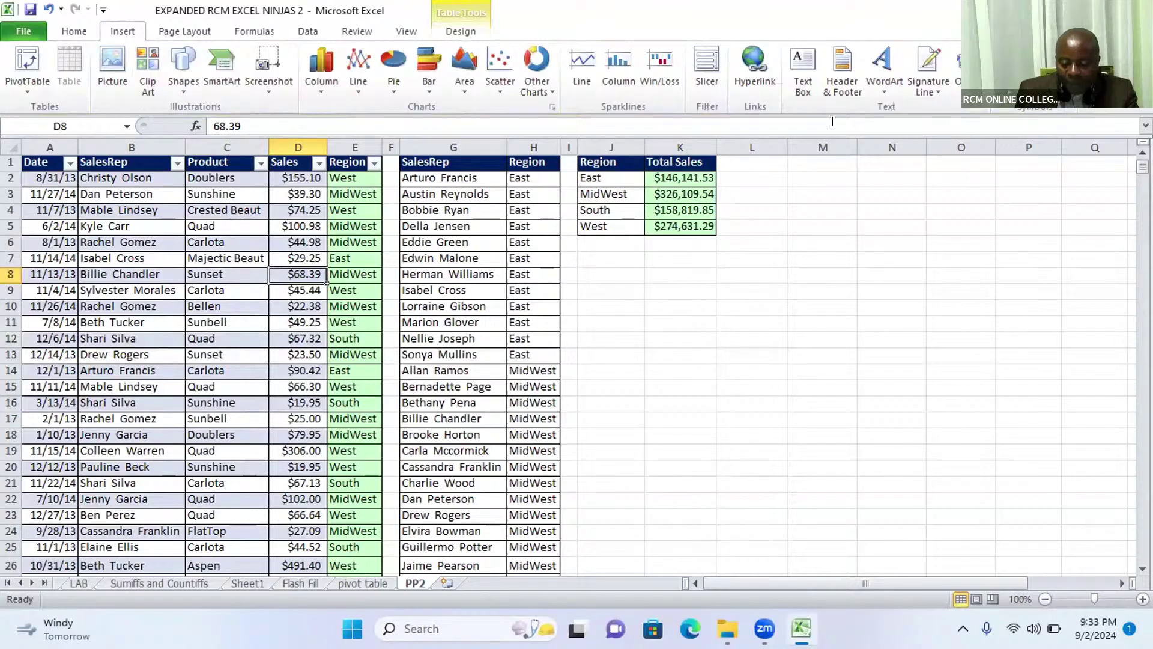
pyautogui.click(709, 81)
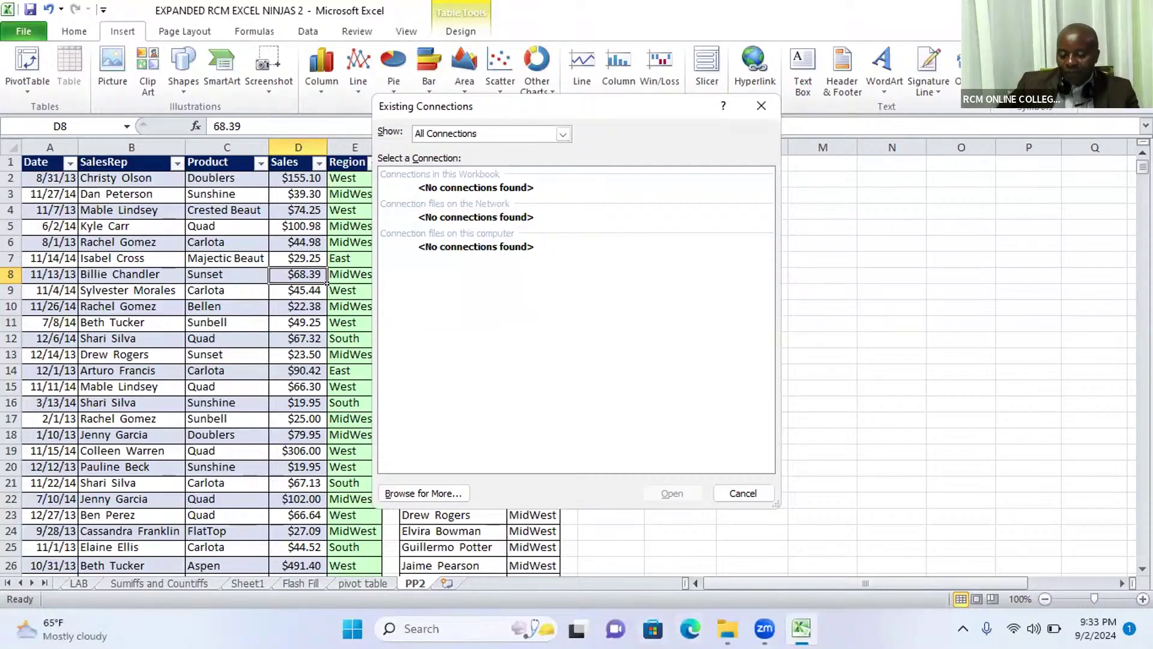
pyautogui.moveTo(728, 628)
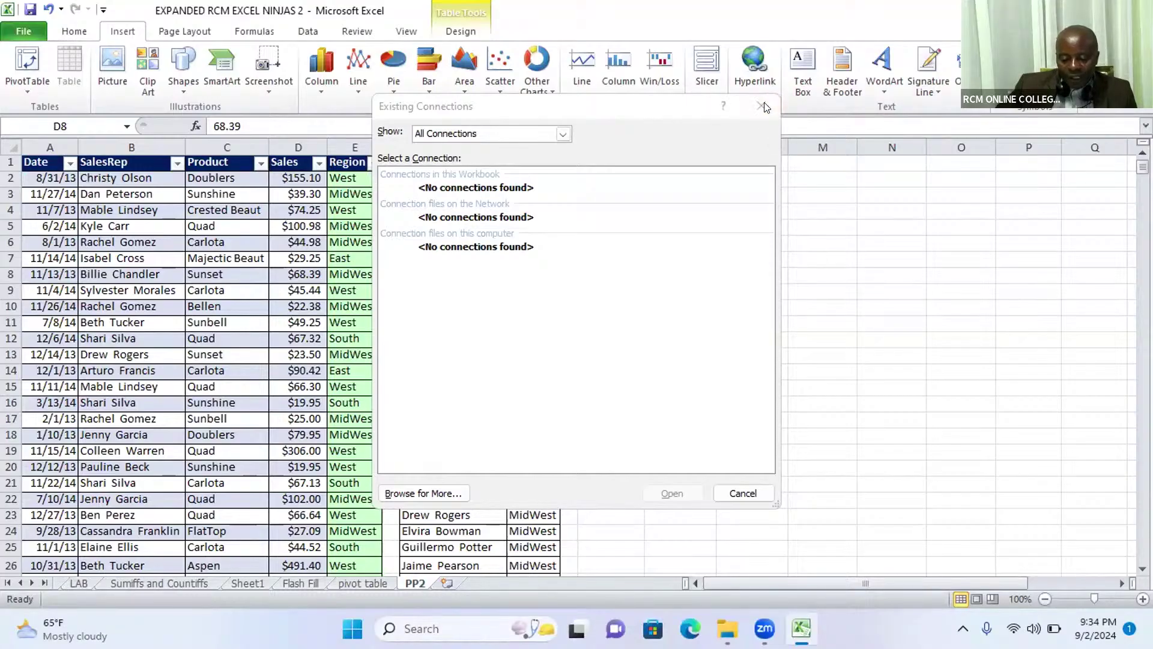
pyautogui.click(179, 346)
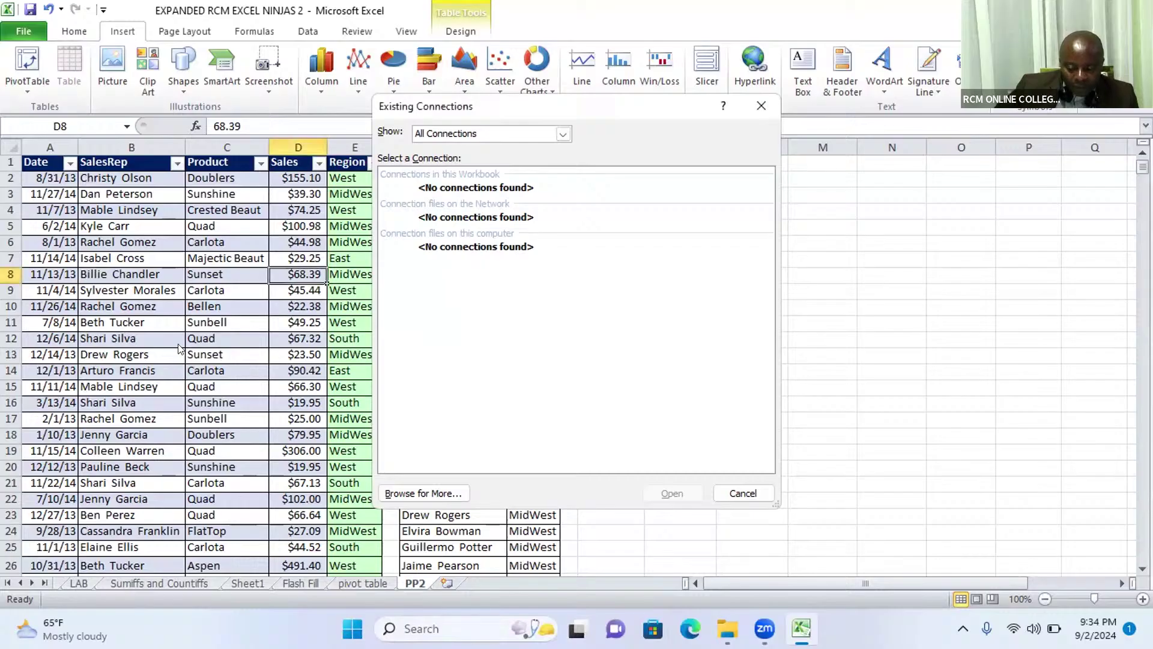
pyautogui.click(743, 493)
# Step: Undo the conversion of the sales range into a table
pyautogui.click(249, 344)
pyautogui.click(308, 404)
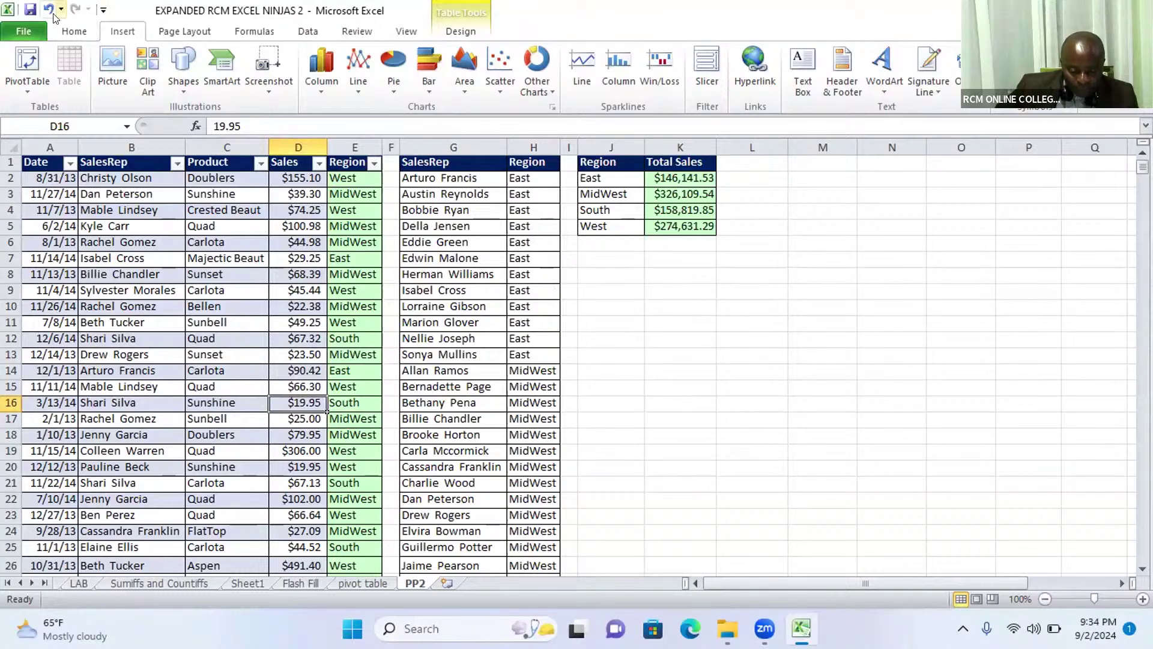
pyautogui.hotkey('ctrl', 'z')
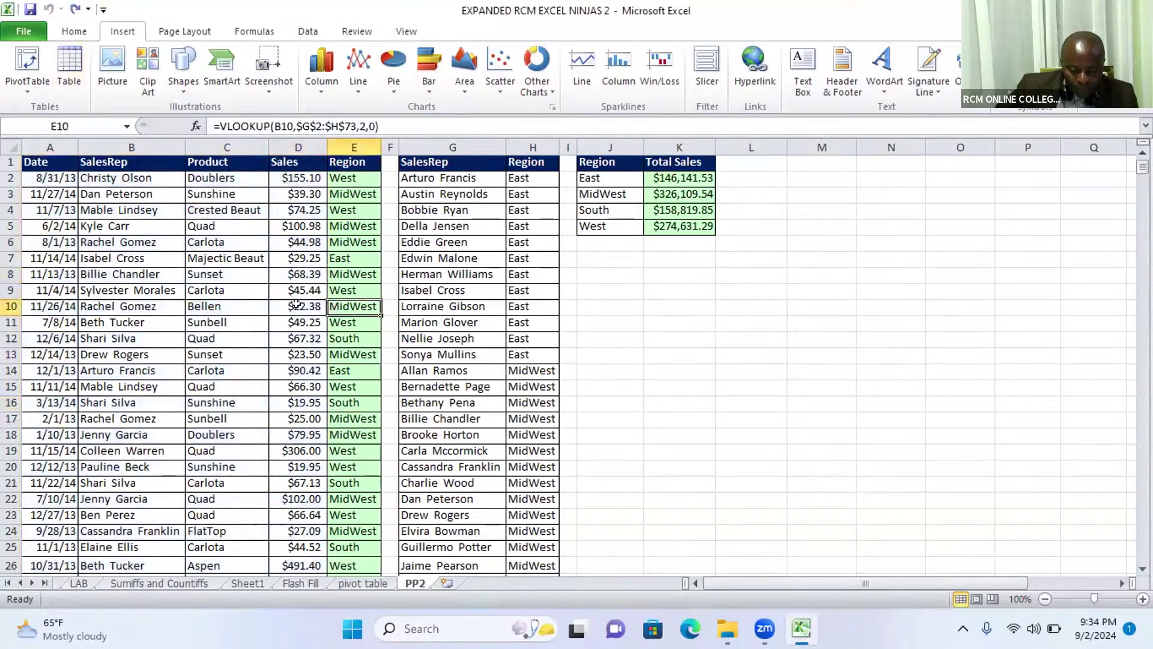
# Step: Convert the sales range A1:E10001 into a table with headers again, starting from Sales cell D9
pyautogui.click(270, 290)
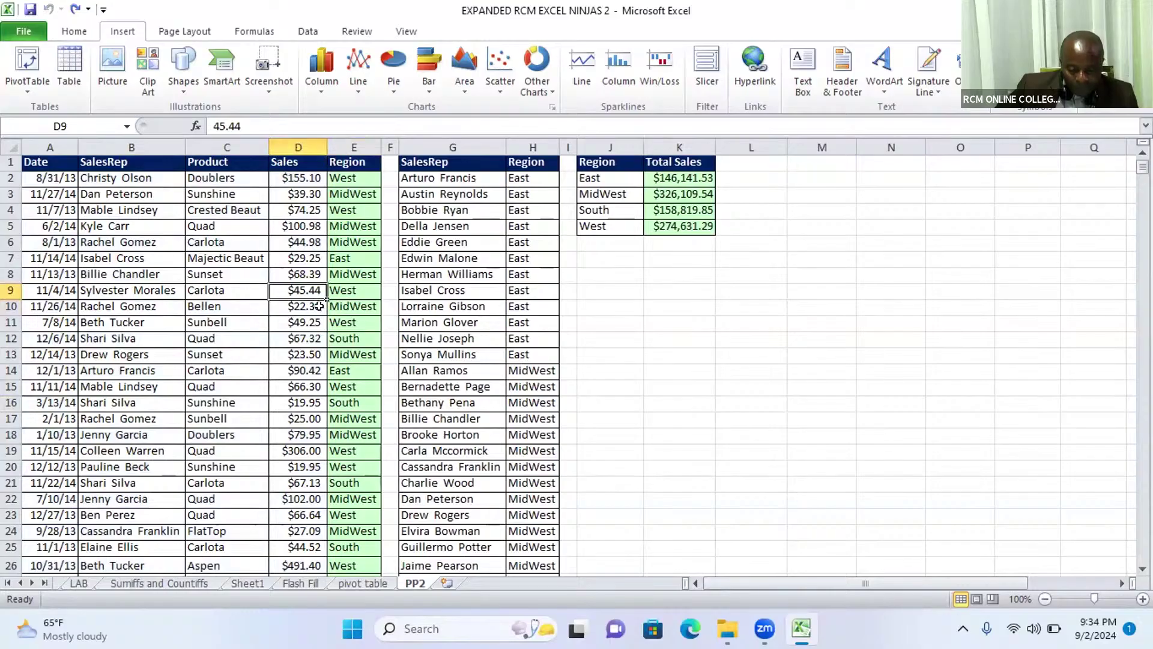
pyautogui.hotkey('ctrl', 't')
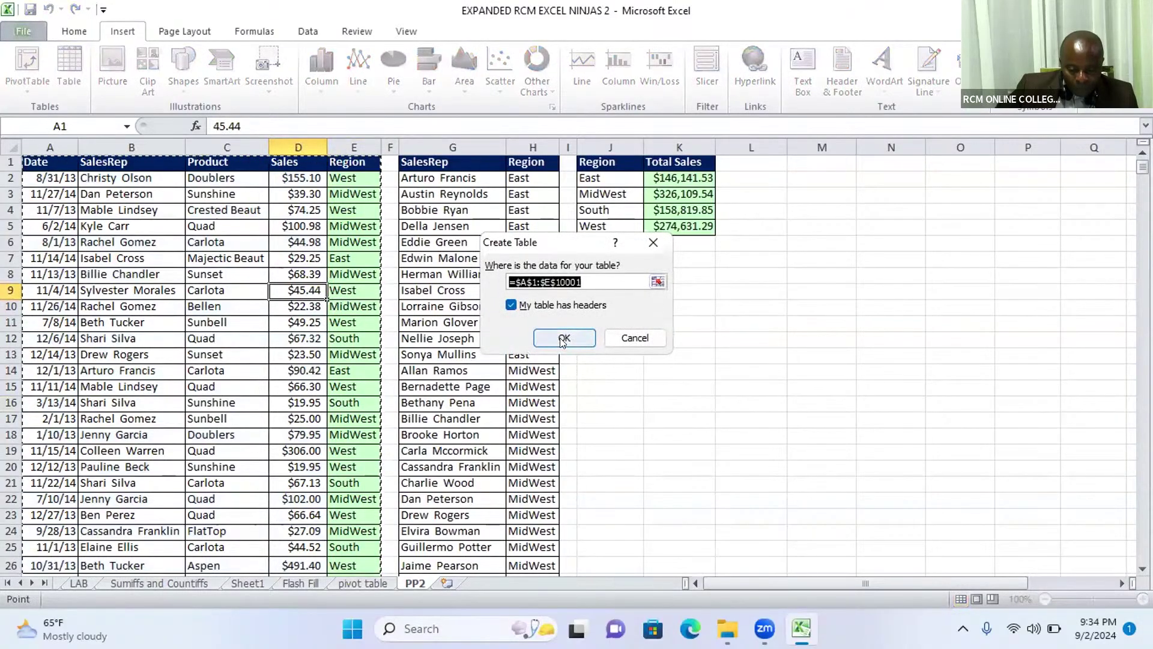
pyautogui.press('Return')
pyautogui.click(306, 353)
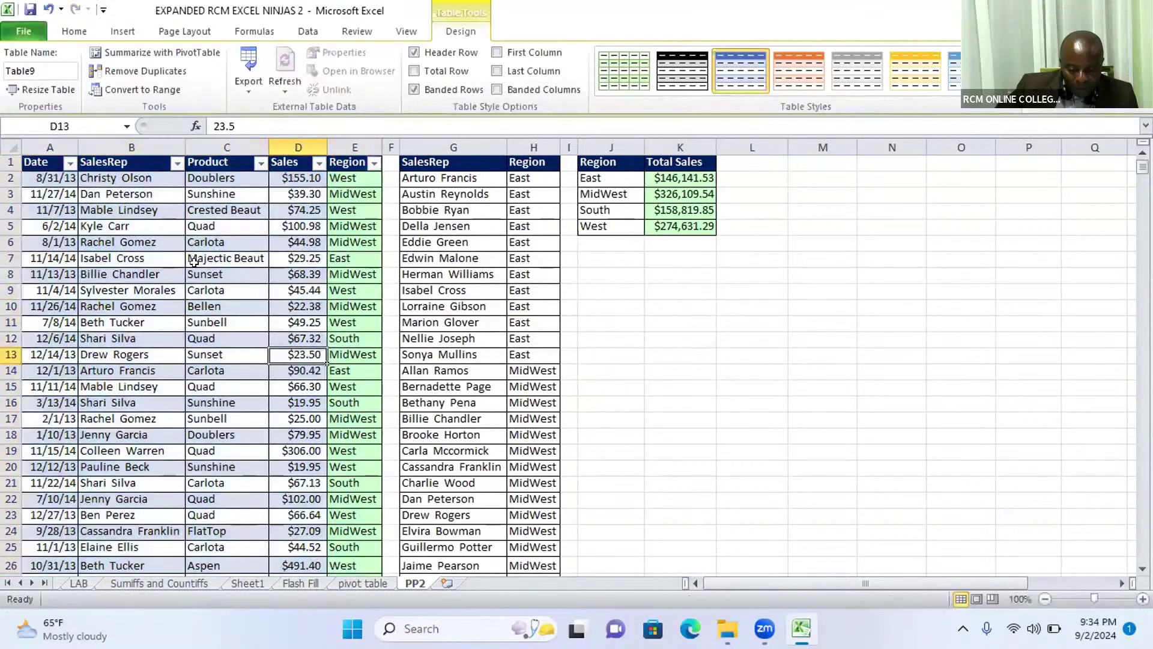
# Step: Try to insert a slicer from Sales cell D13, check the connection filter choices, and close the Existing Connections dialog
pyautogui.click(74, 32)
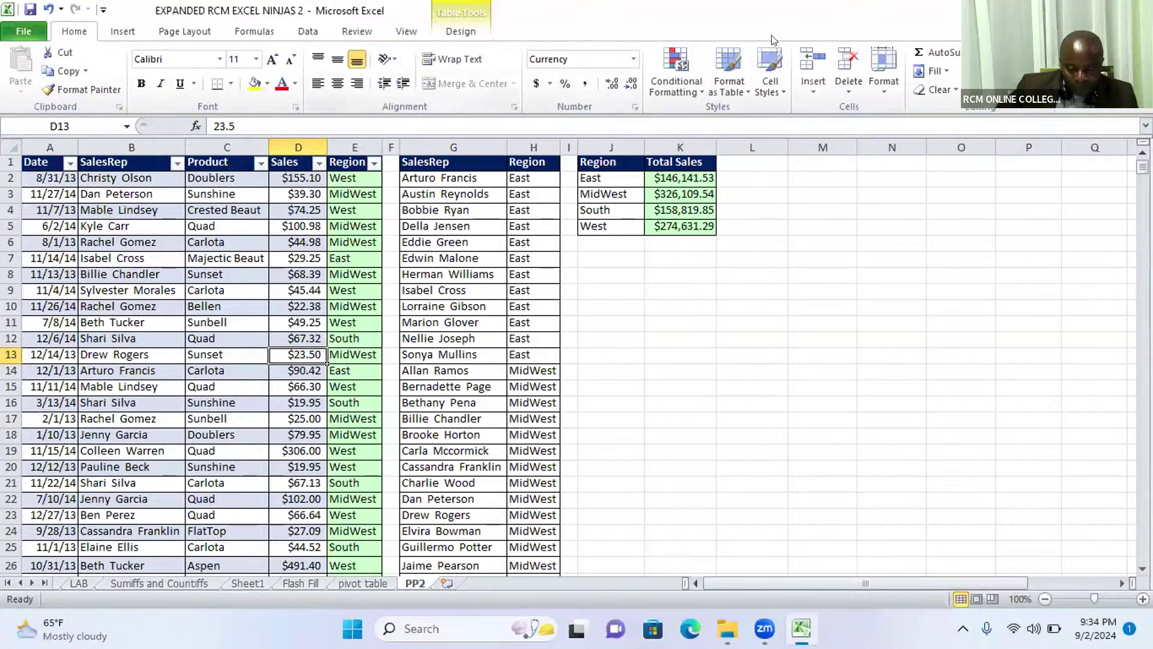
pyautogui.click(133, 31)
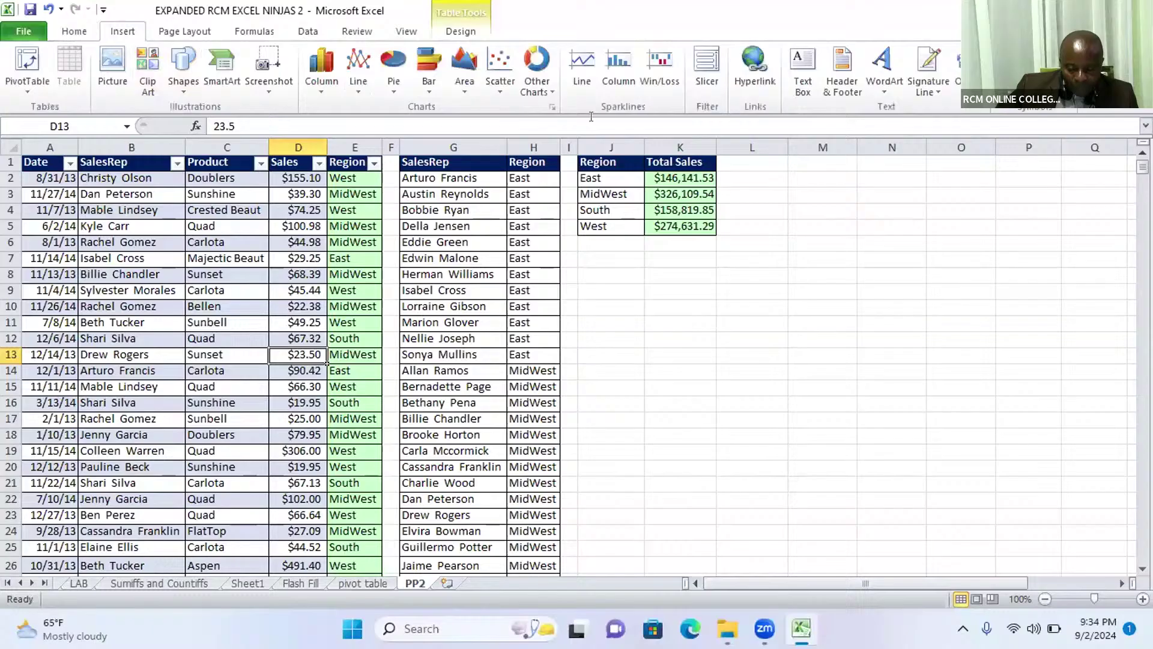
pyautogui.click(717, 63)
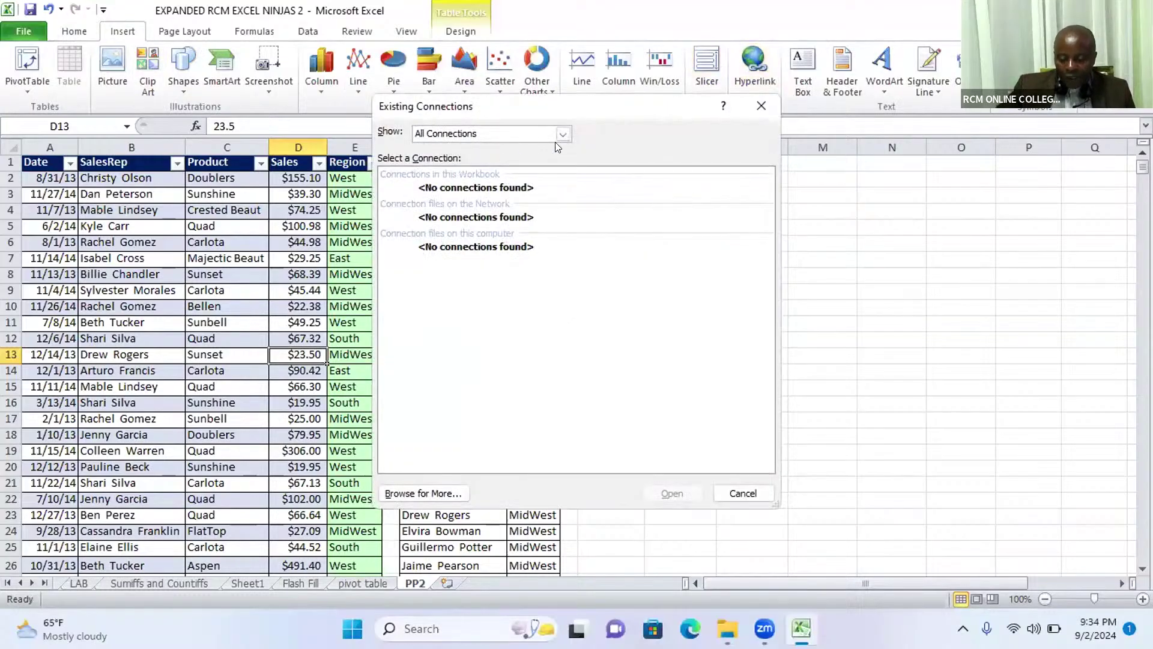
pyautogui.click(562, 133)
pyautogui.click(561, 133)
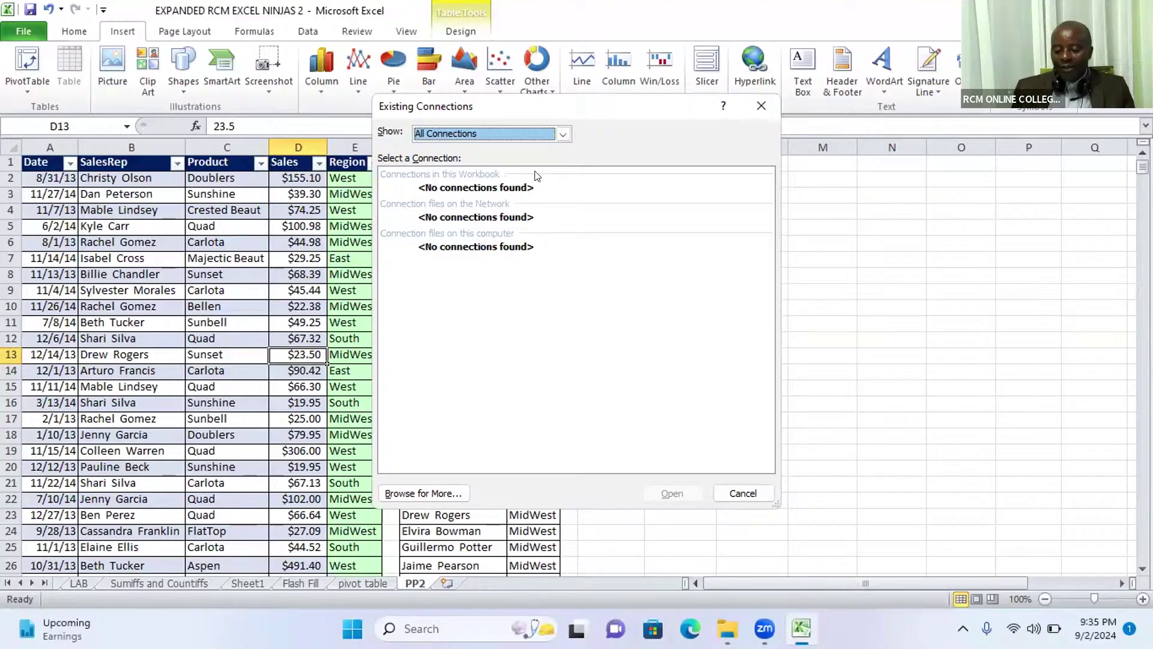
pyautogui.click(759, 106)
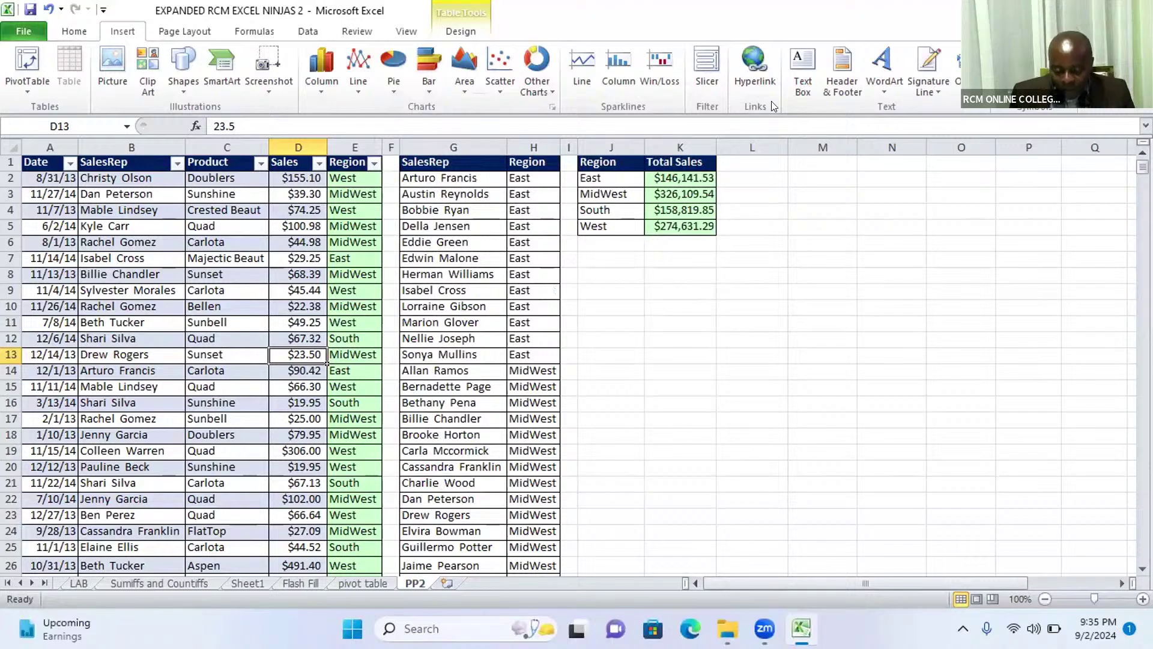